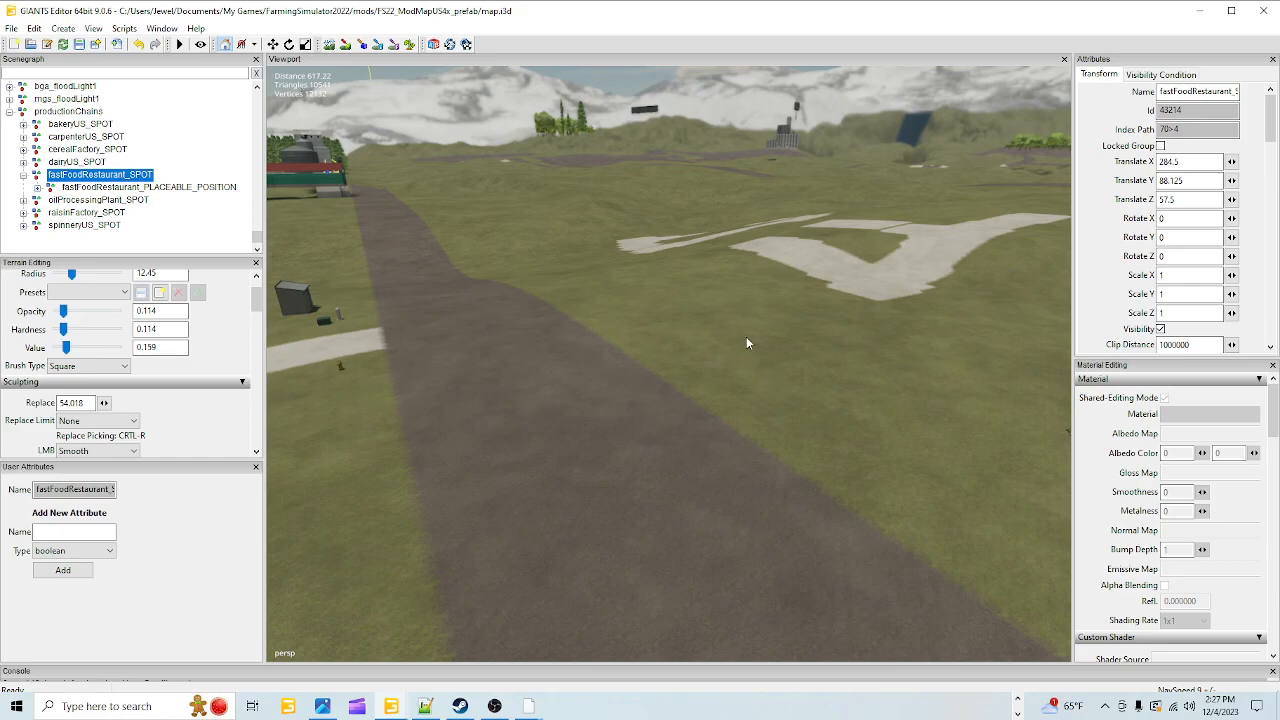
Place the fastFoodRestaurant_SPOT group on the grass beside the fenced restaurant building, at about X 254.649, Y 56.311, Z -514.629.
key(f)
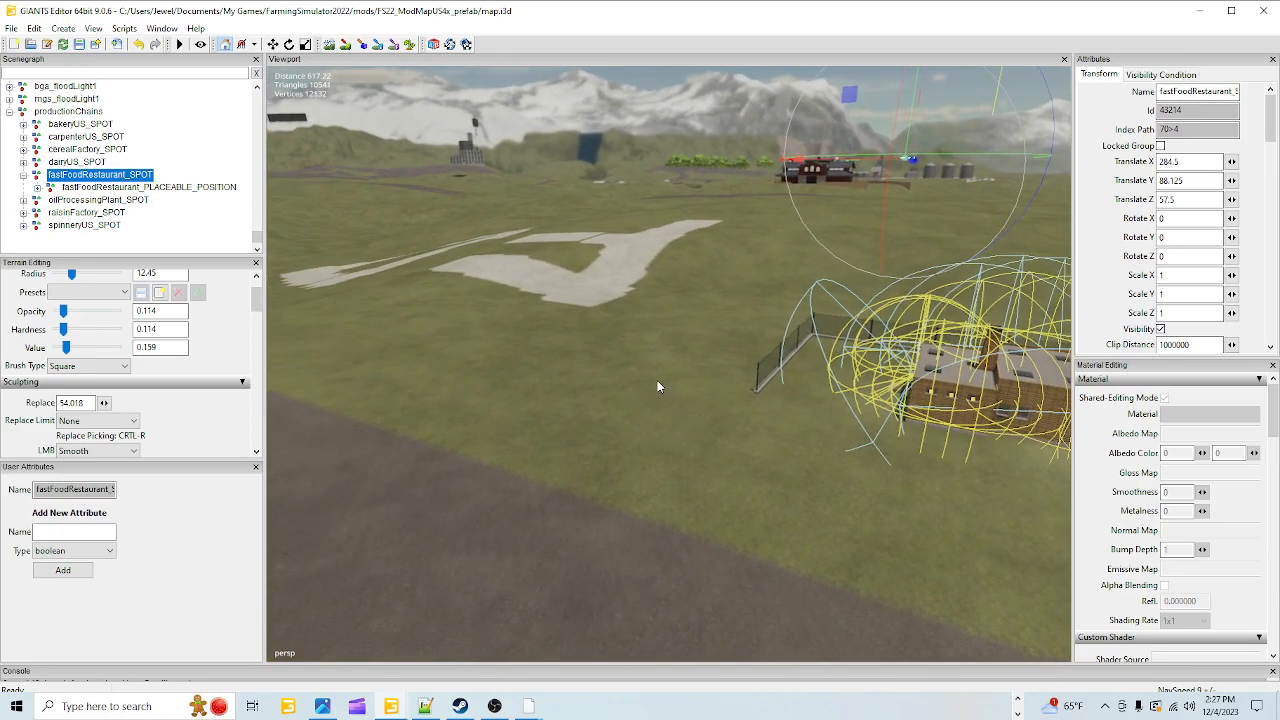
key(ctrl+b)
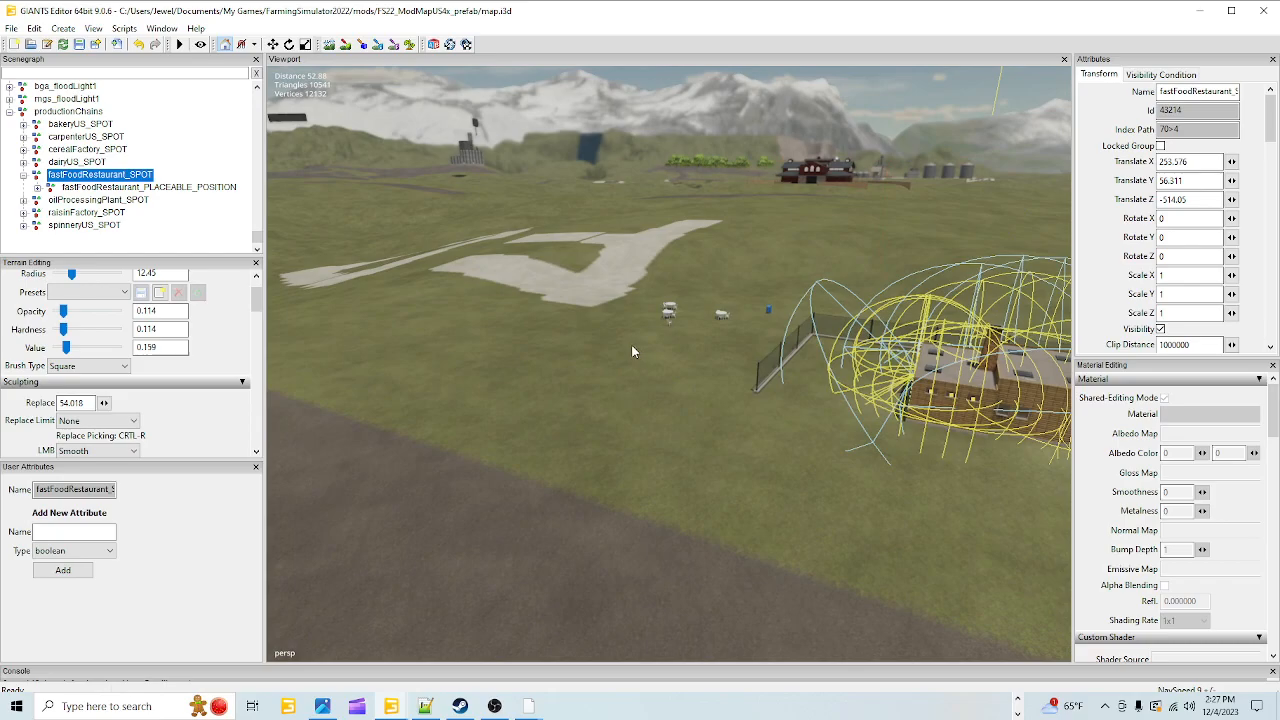
click(631, 350)
alt+drag(632, 469, 605, 372)
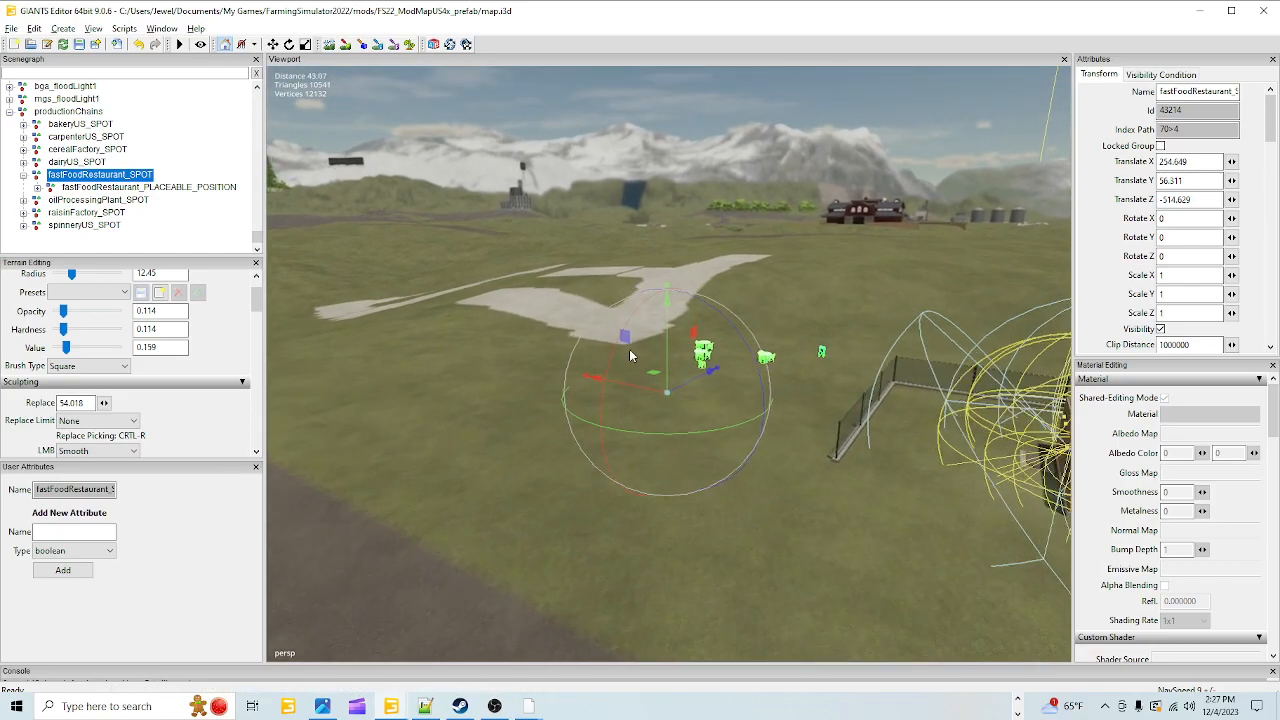
scroll(647, 356, up, 4)
alt+drag(529, 417, 594, 428)
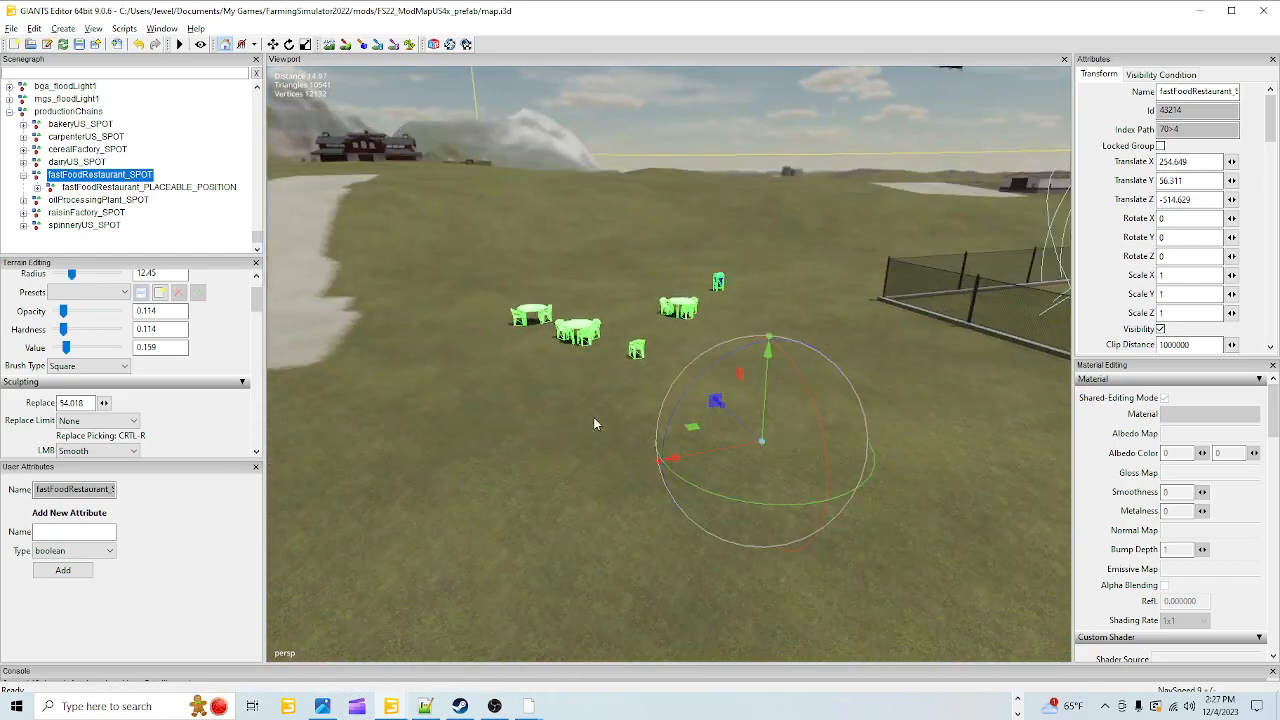
alt+drag(698, 336, 704, 472)
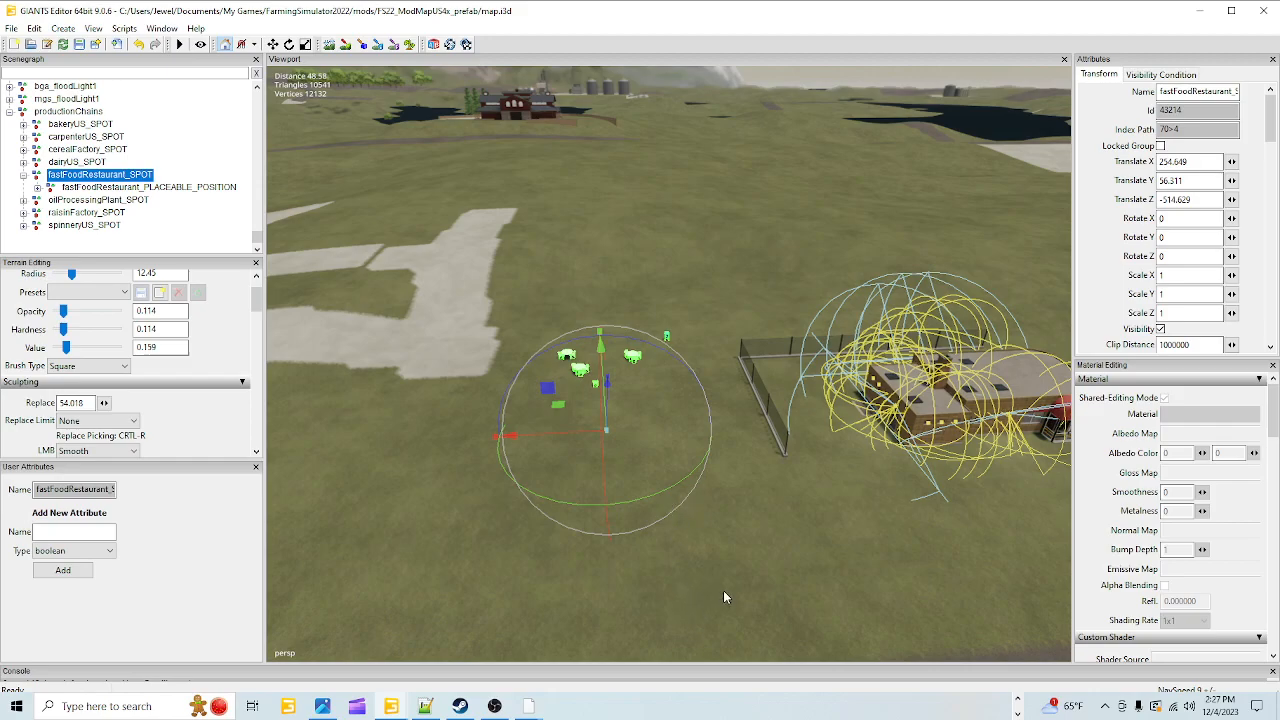
Switch to File Explorer and open the Farming Simulator 22 folder under SteamLibrary, steamapps, common on New Volume (D:).
click(1018, 698)
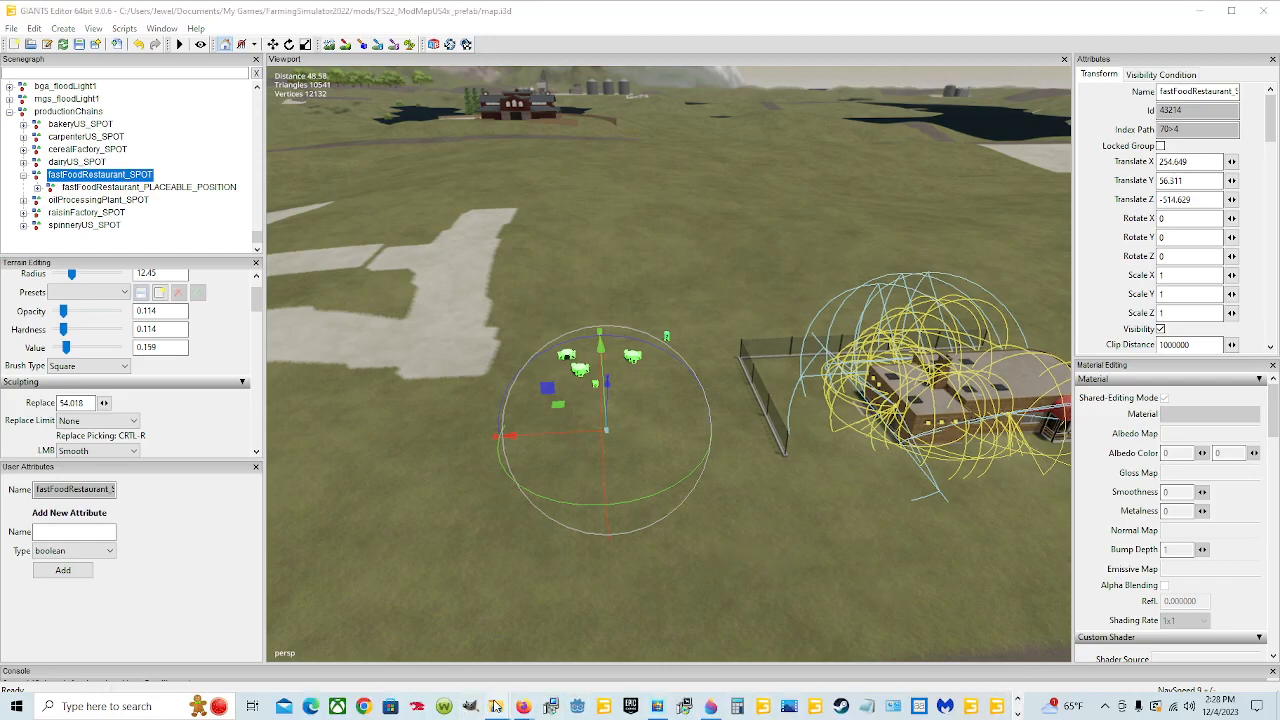
mouse_move(496, 706)
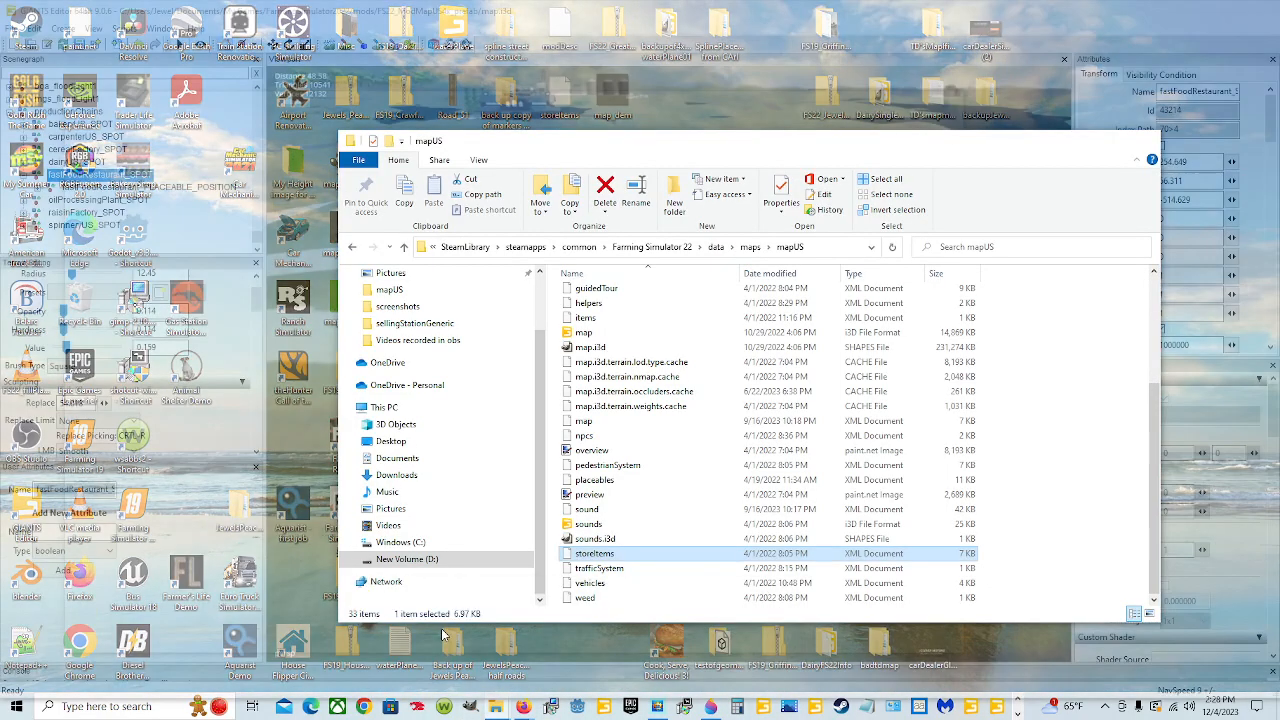
click(443, 634)
click(450, 560)
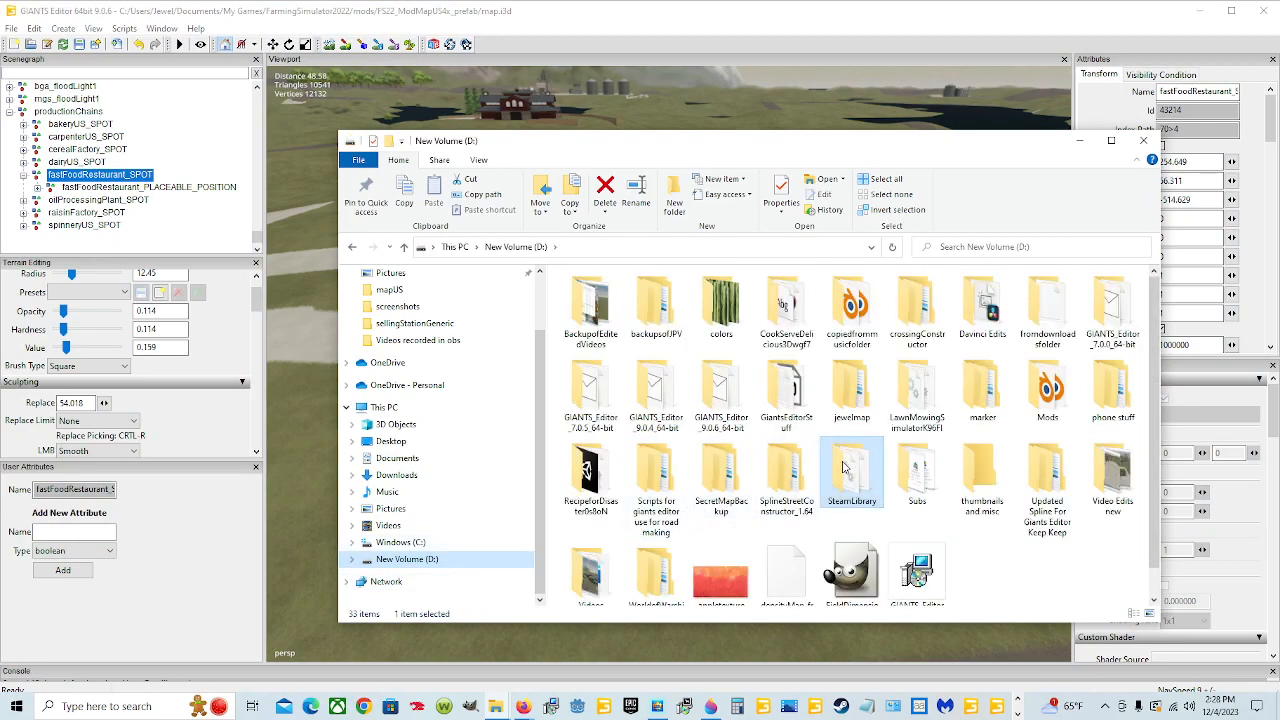
double_click(851, 468)
click(627, 297)
double_click(627, 297)
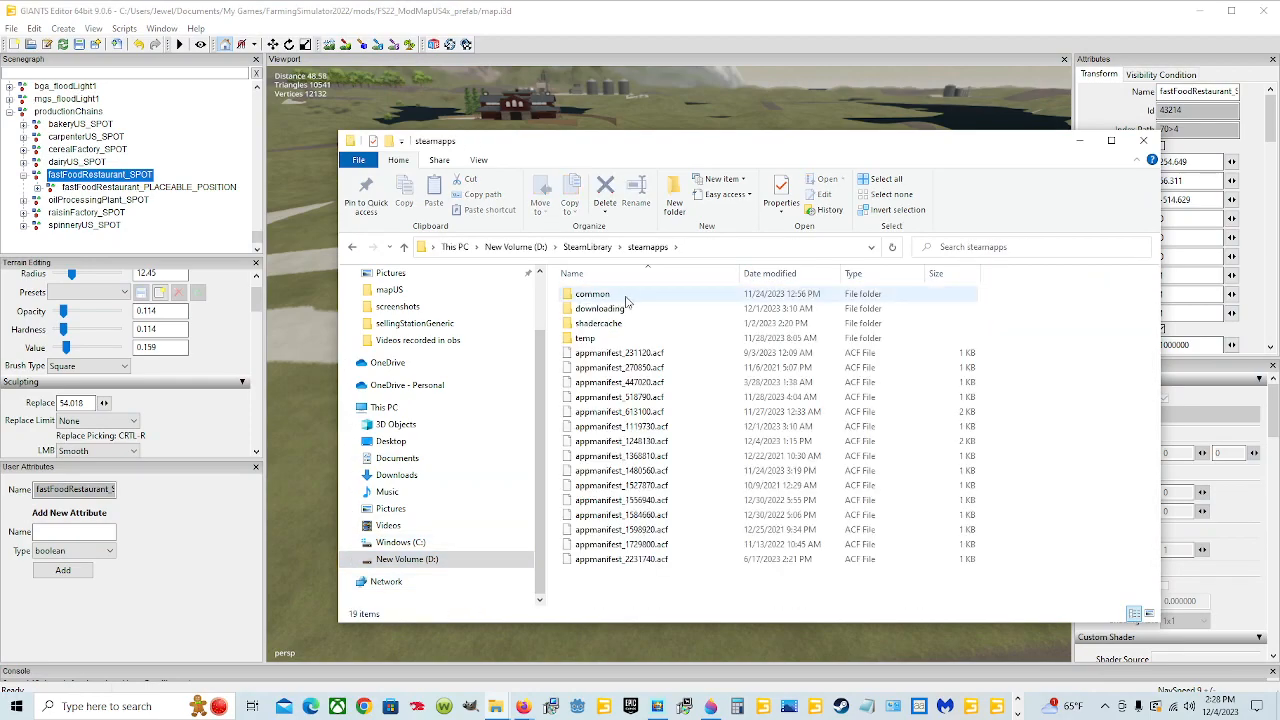
double_click(628, 298)
click(631, 400)
double_click(631, 400)
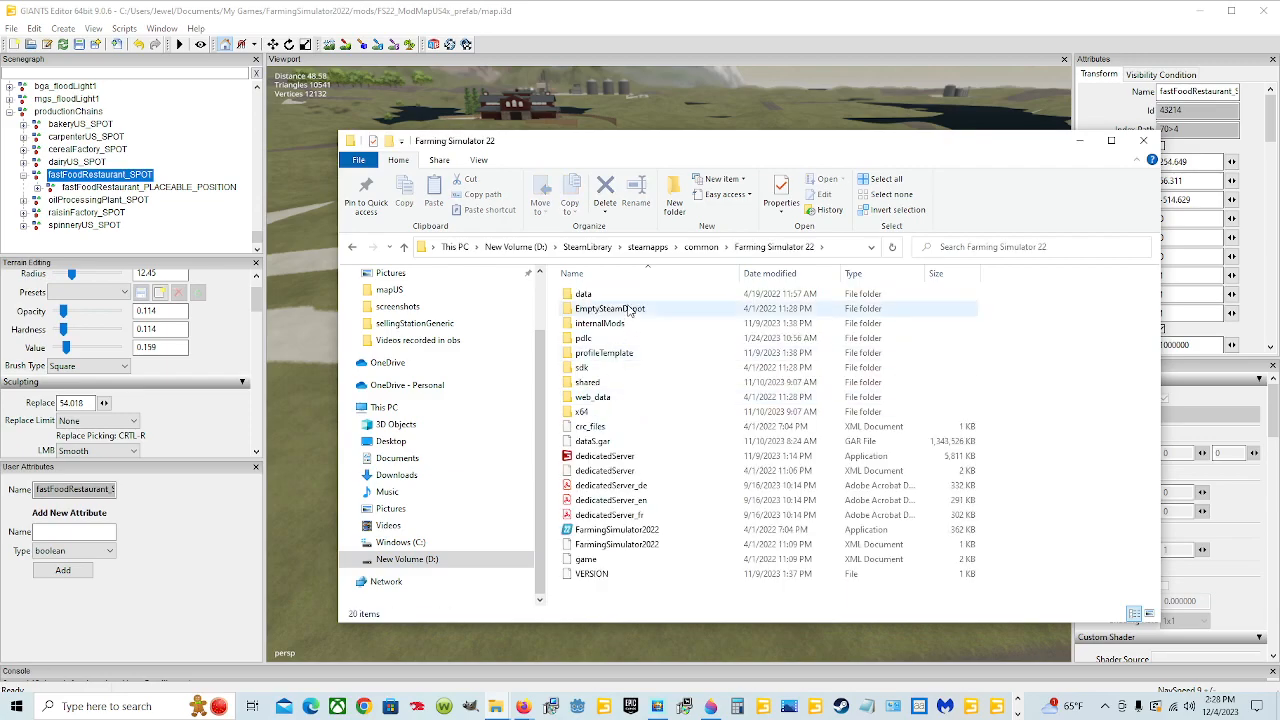
Navigate through data, placeables and lizard to the productionPoints folder, and look into its grainMill folder before returning to it.
double_click(600, 294)
double_click(654, 413)
click(598, 354)
double_click(604, 354)
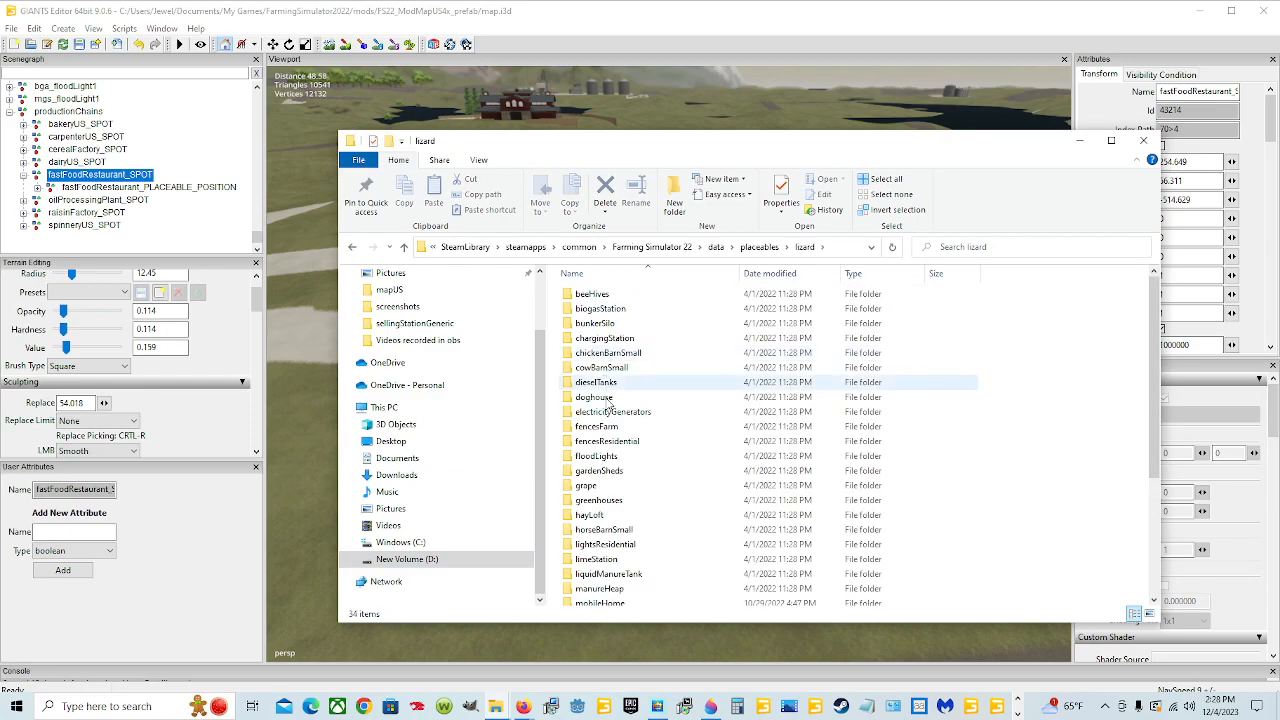
scroll(605, 470, down, 4)
double_click(605, 494)
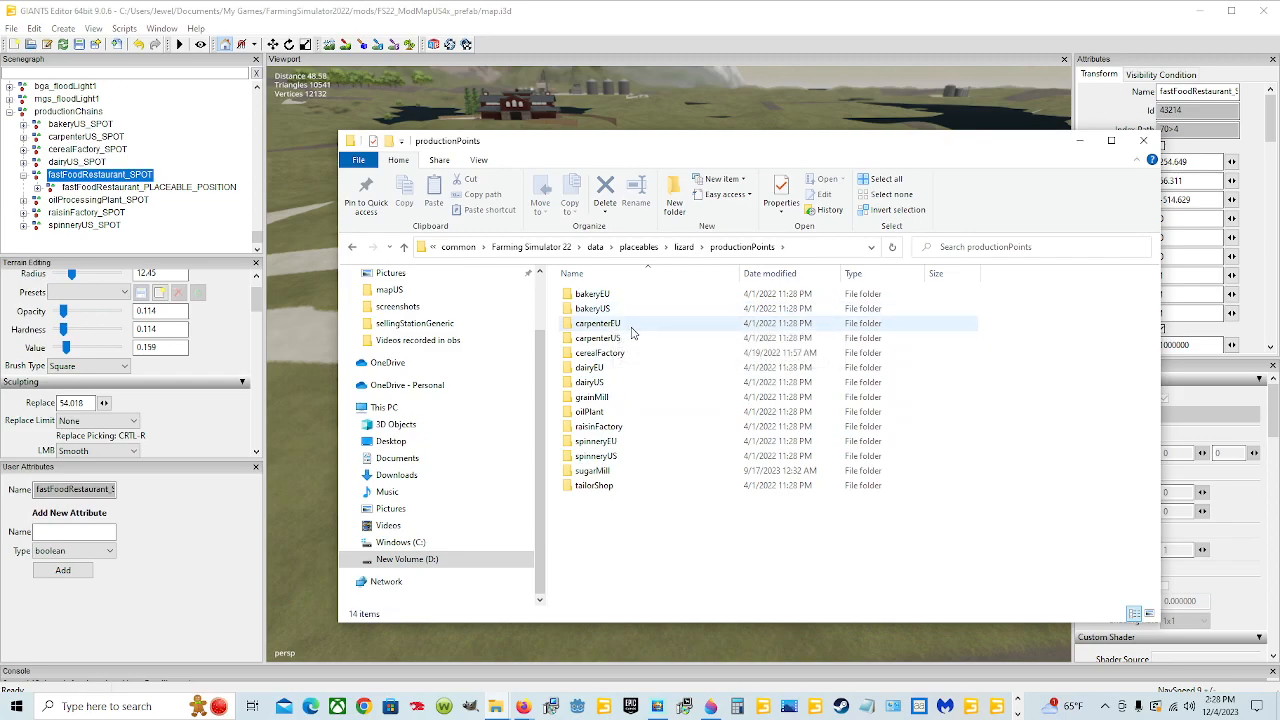
double_click(615, 403)
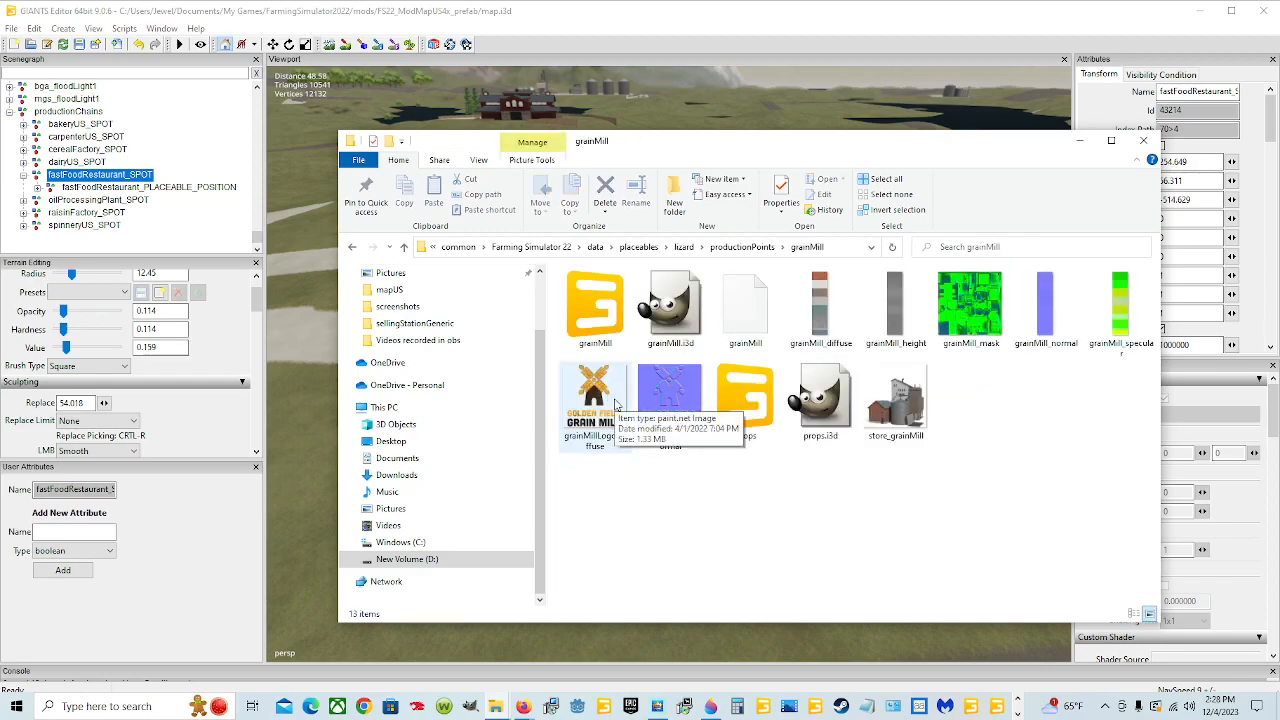
click(741, 247)
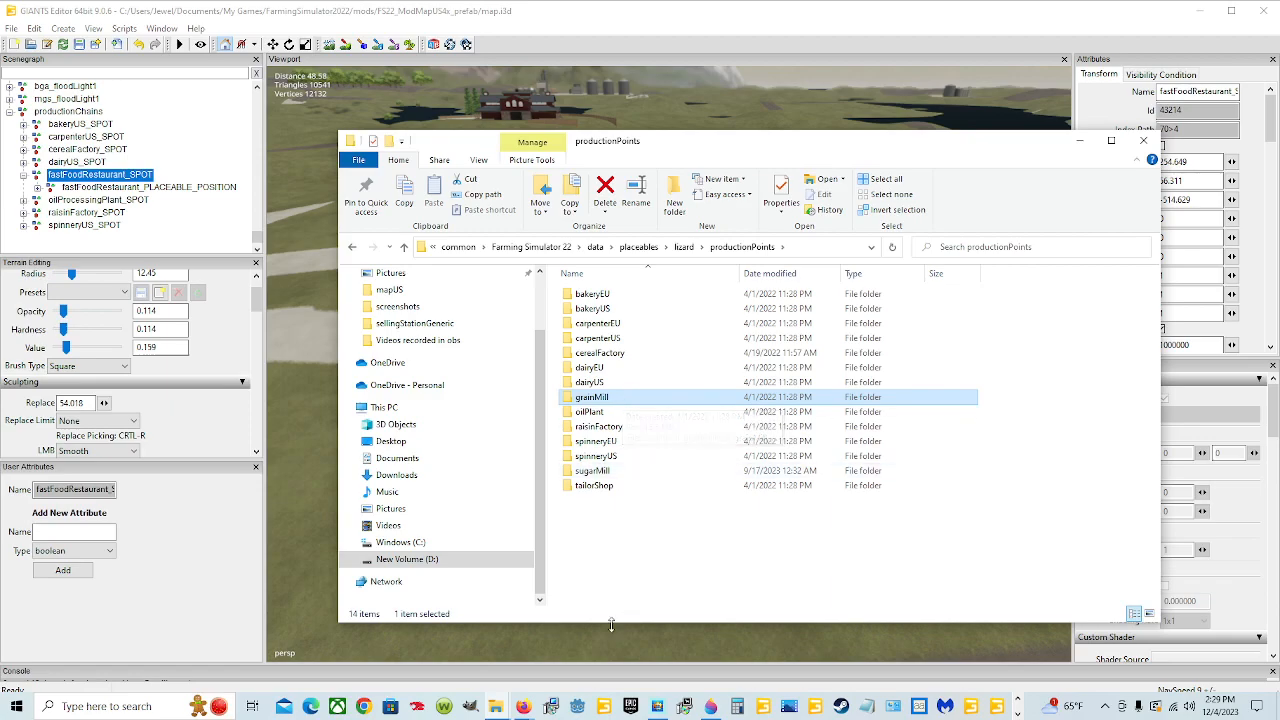
Switch to the photo viewer with the game screenshots and look forward through the pictures of the production buildings.
click(1017, 711)
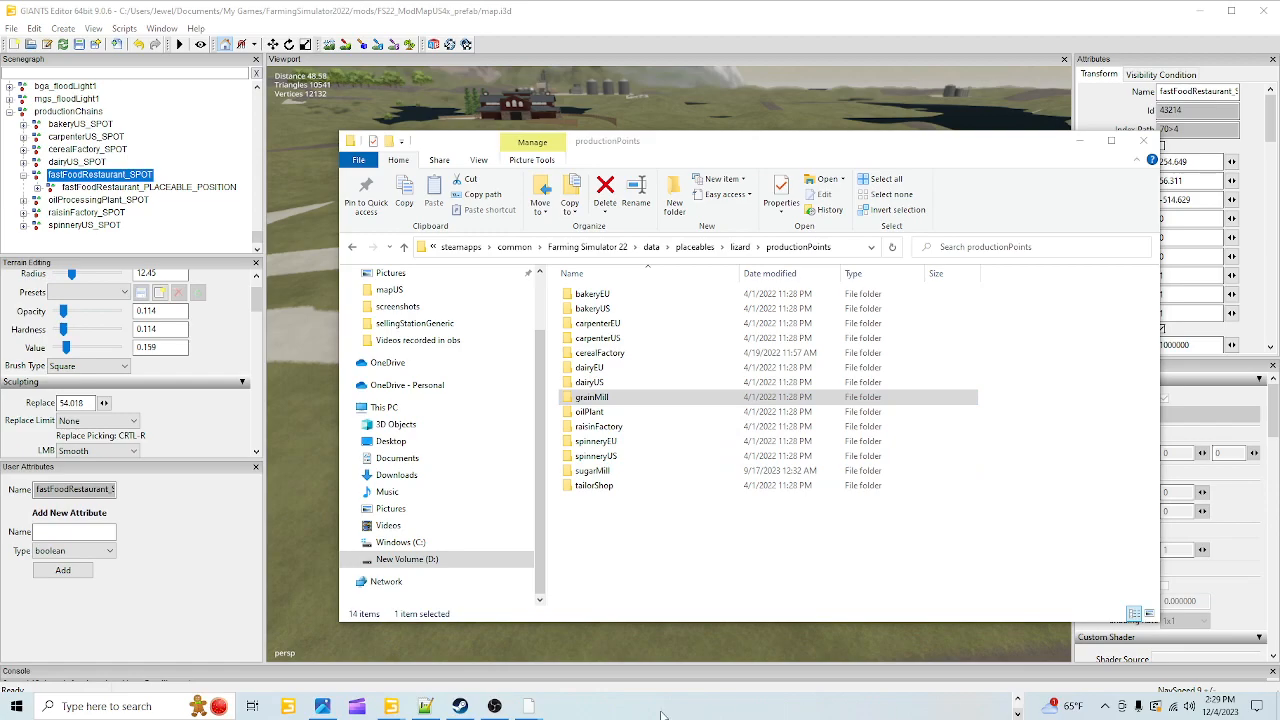
mouse_move(321, 706)
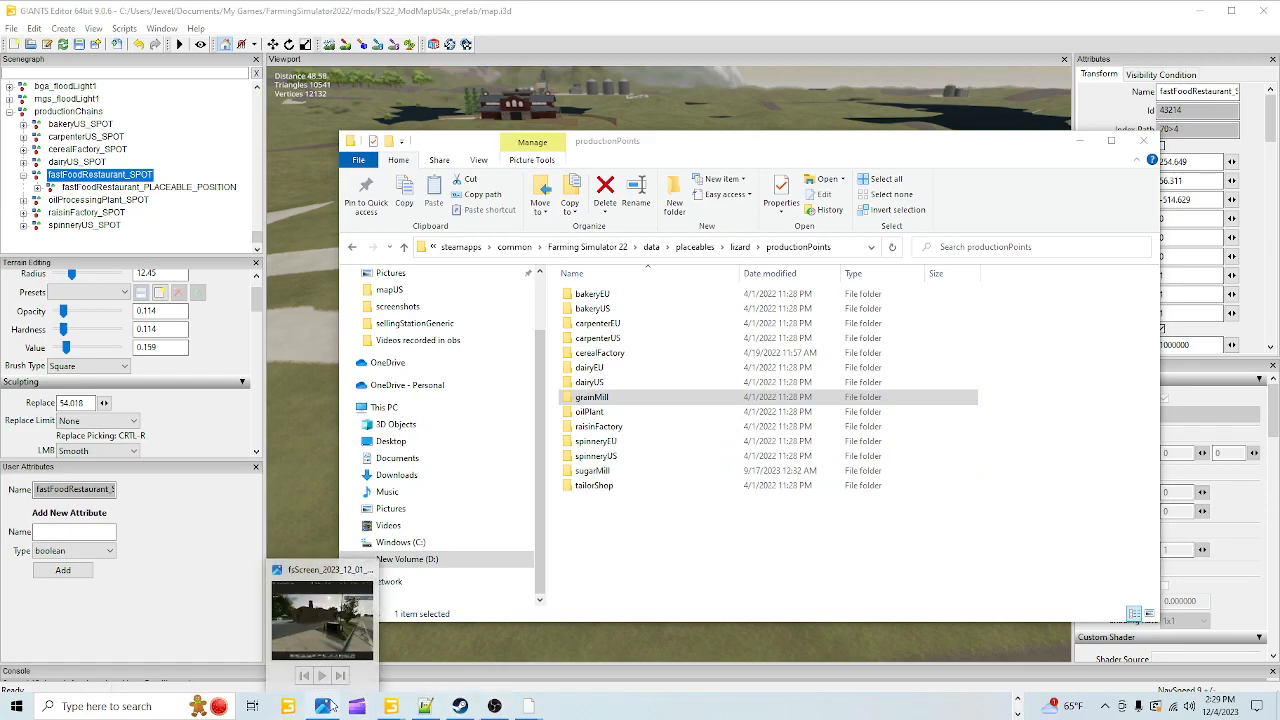
click(327, 616)
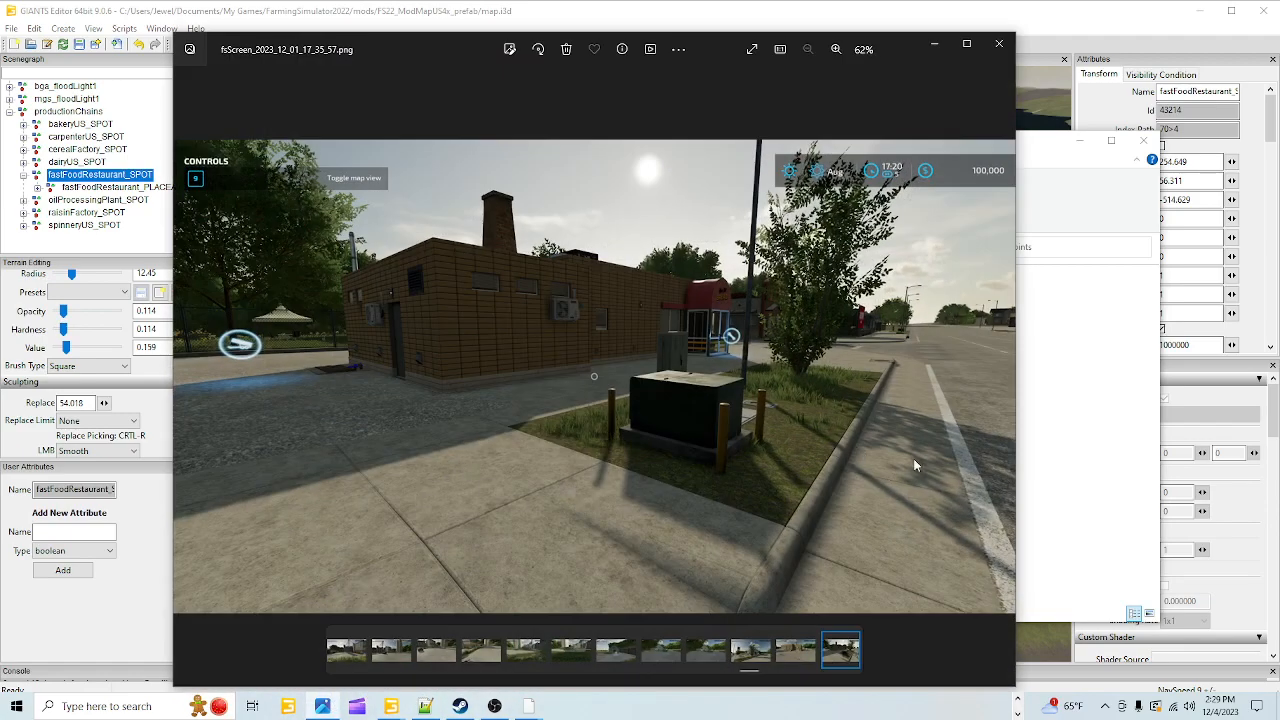
click(1001, 374)
click(1001, 374)
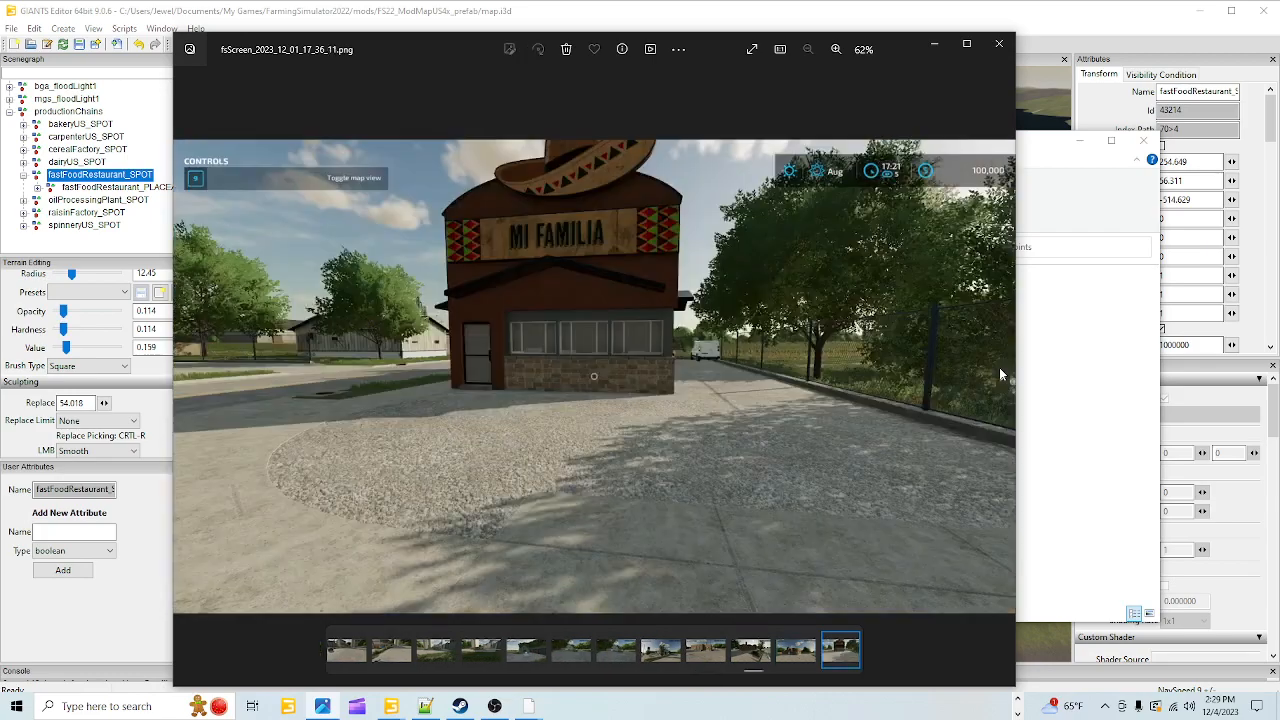
click(1001, 374)
click(1001, 374)
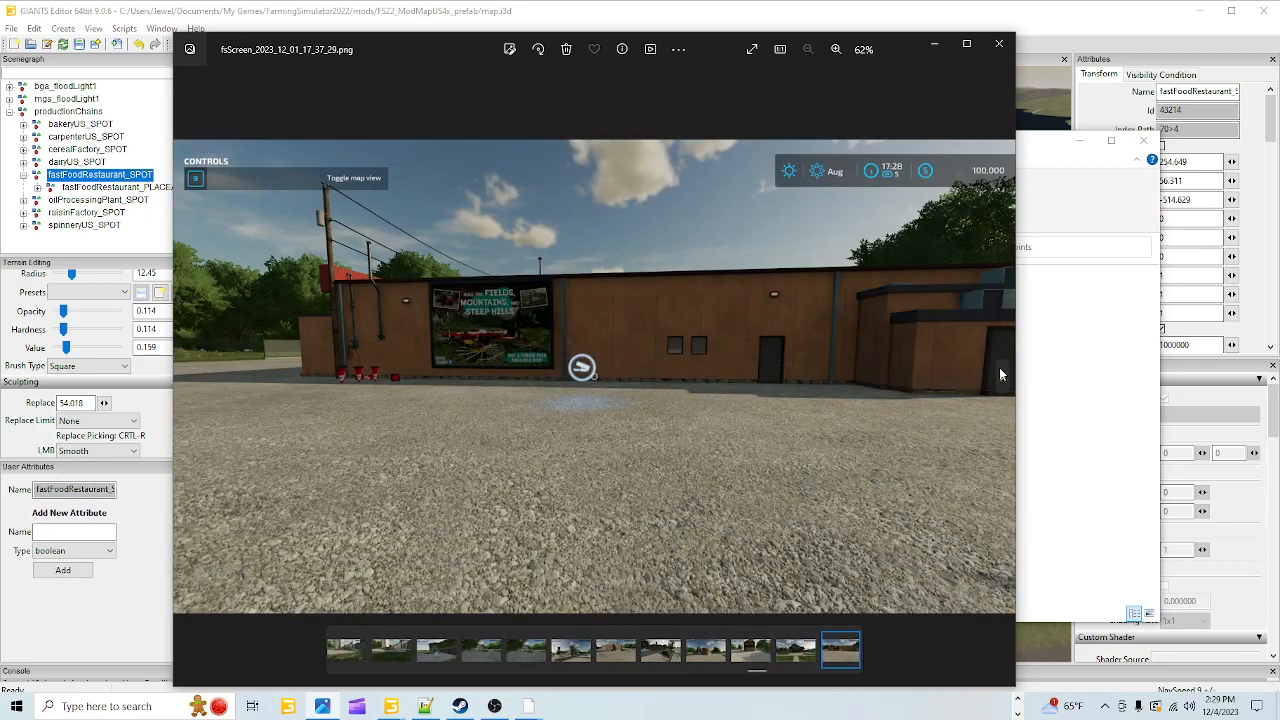
click(1001, 374)
click(1001, 374)
click(1001, 374)
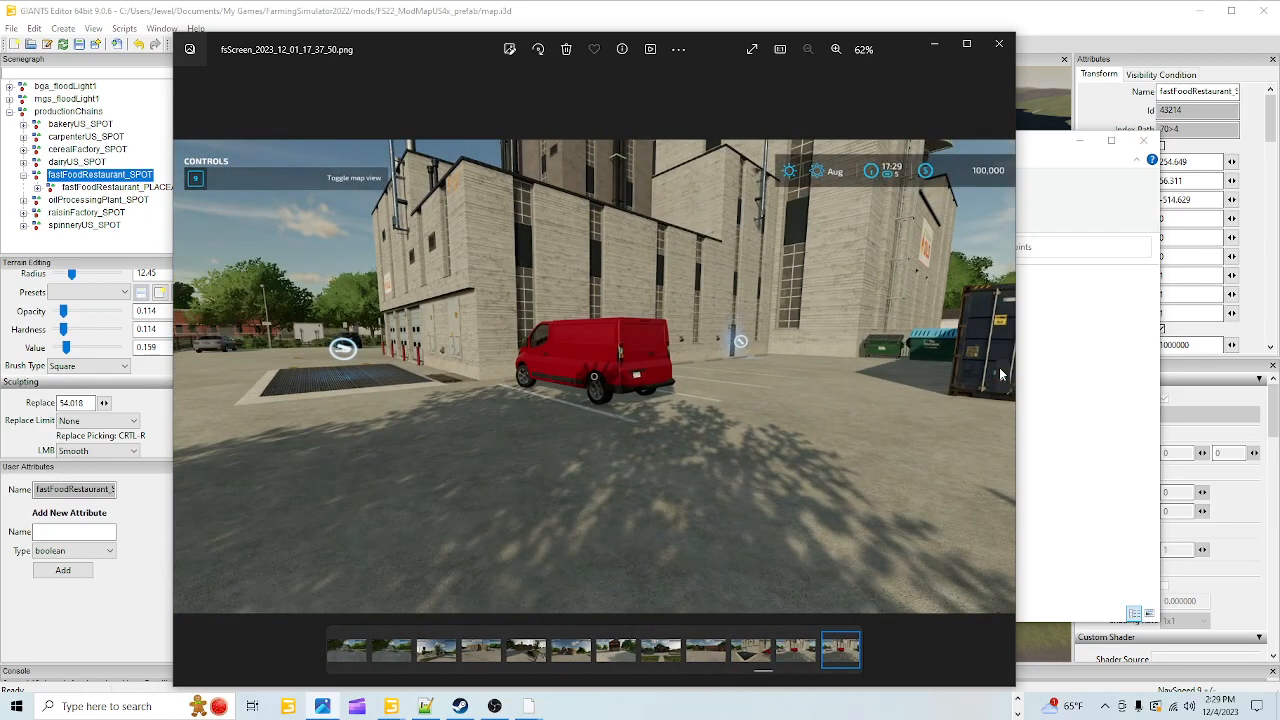
click(1001, 374)
Go back through the screenshots to the restaurant with outdoor tables, examine it, and minimize the photo viewer.
click(186, 378)
click(186, 378)
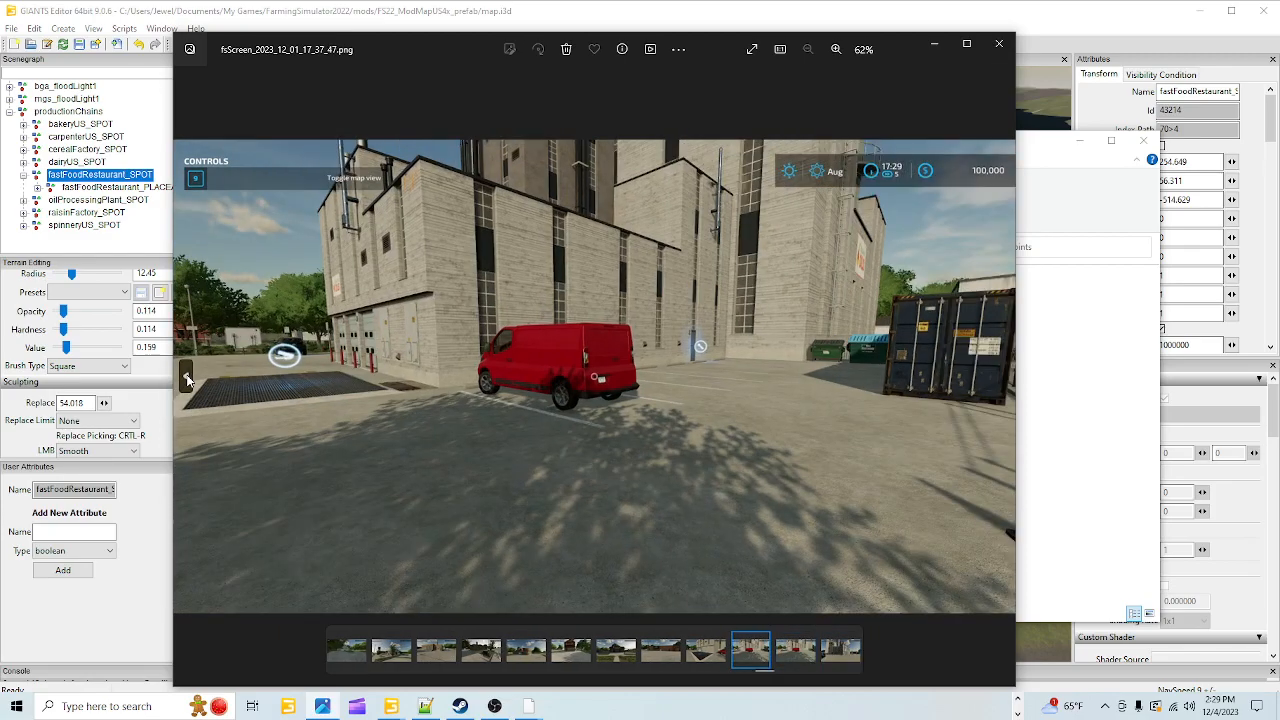
click(186, 378)
click(186, 378)
click(186, 378)
click(186, 378)
click(186, 378)
click(186, 378)
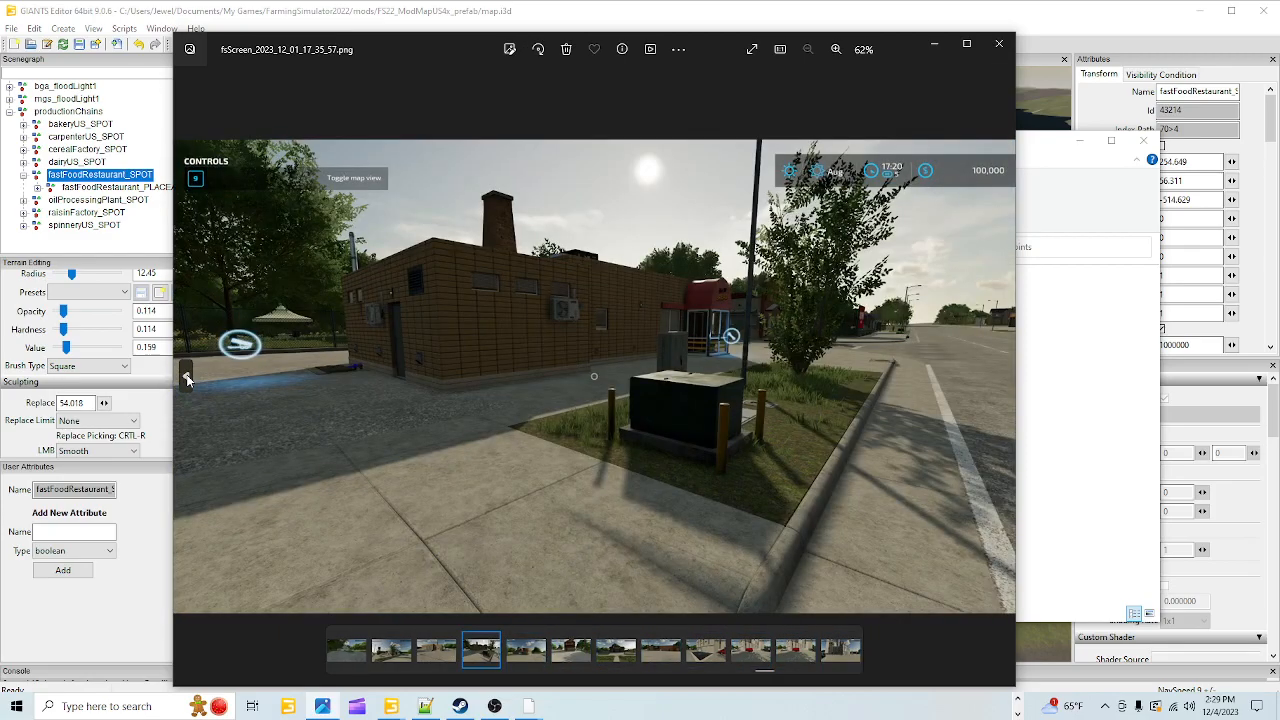
click(186, 378)
click(186, 378)
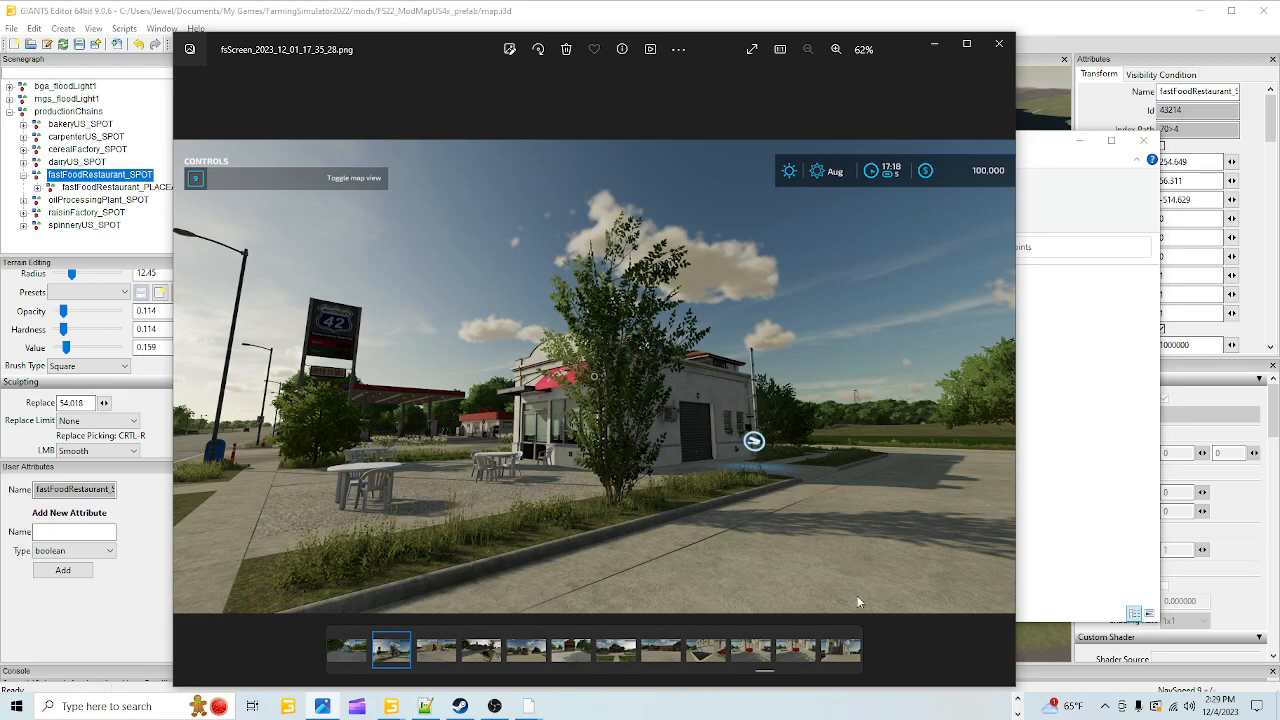
click(935, 49)
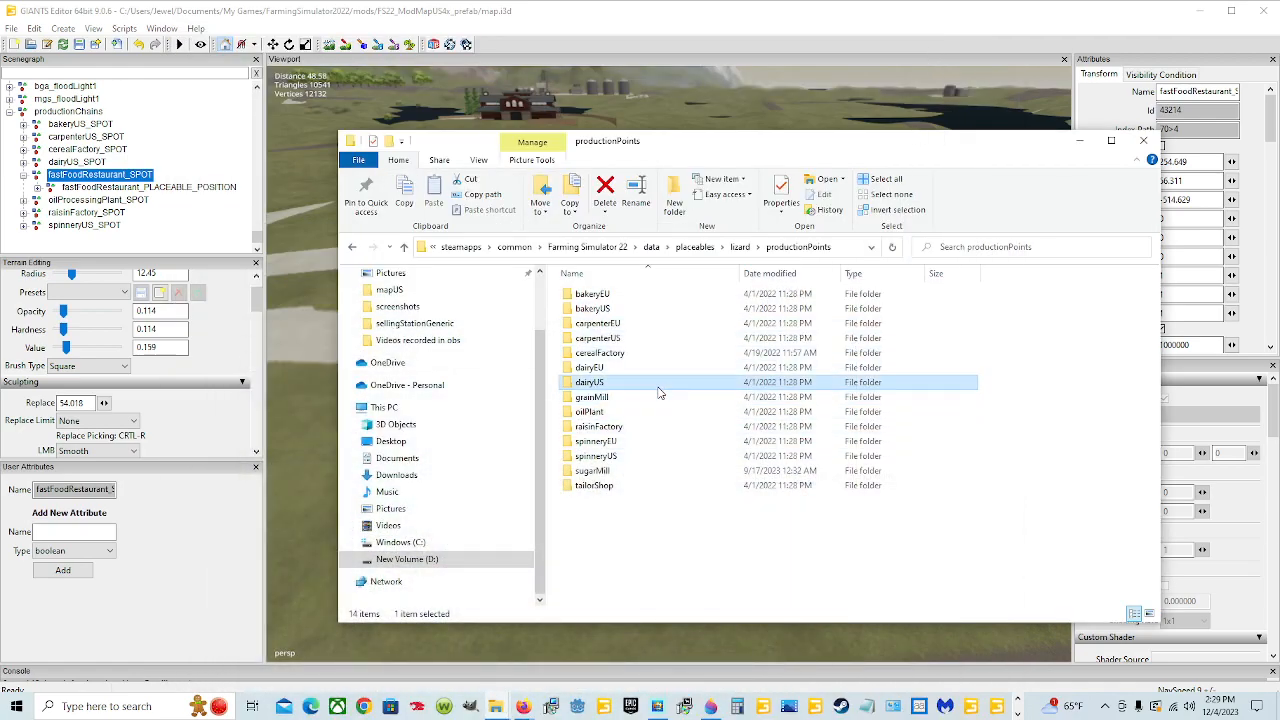
Open the grainMill model from the grainMill folder in GIANTS Editor to inspect it, close it, and return to the productionPoints folder.
double_click(655, 397)
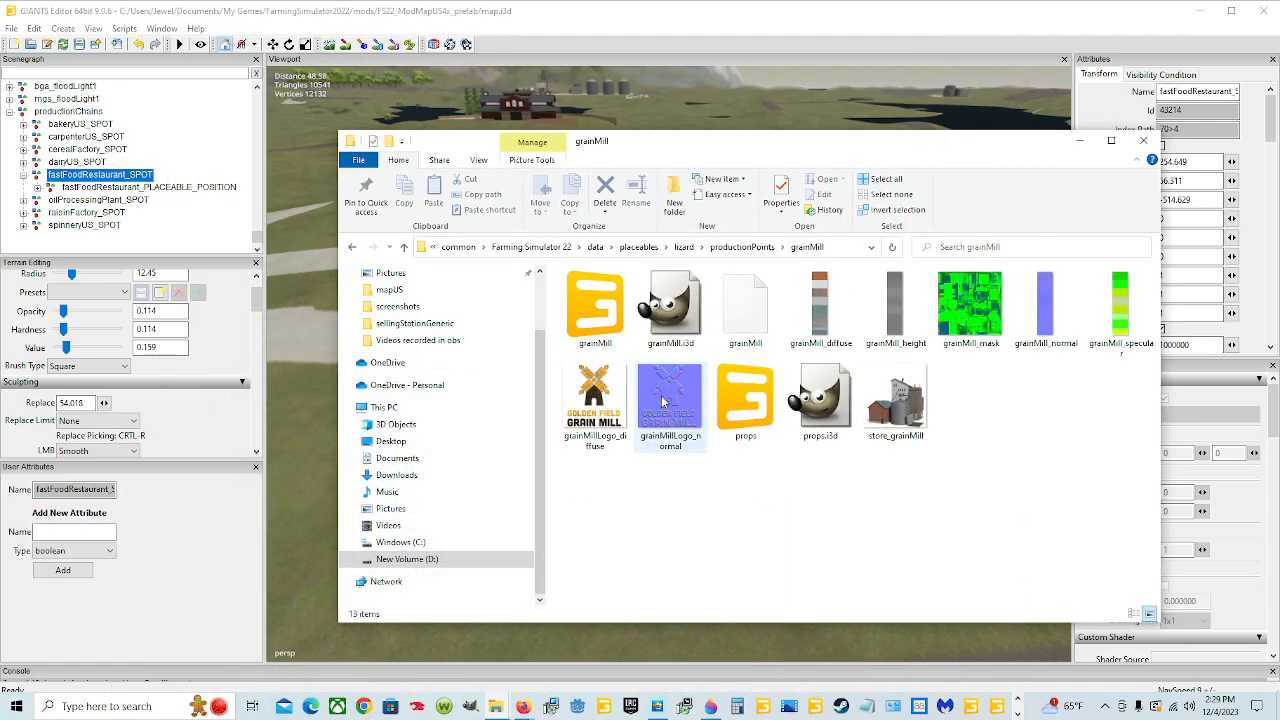
double_click(605, 318)
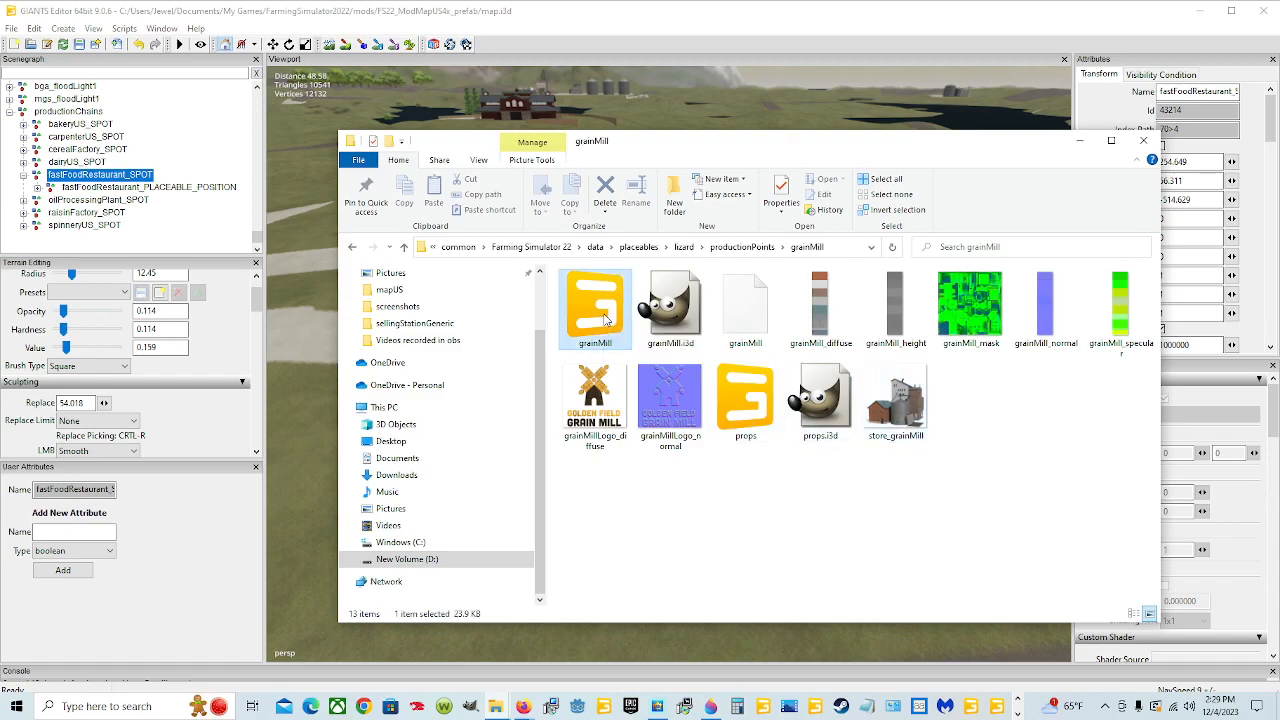
click(603, 439)
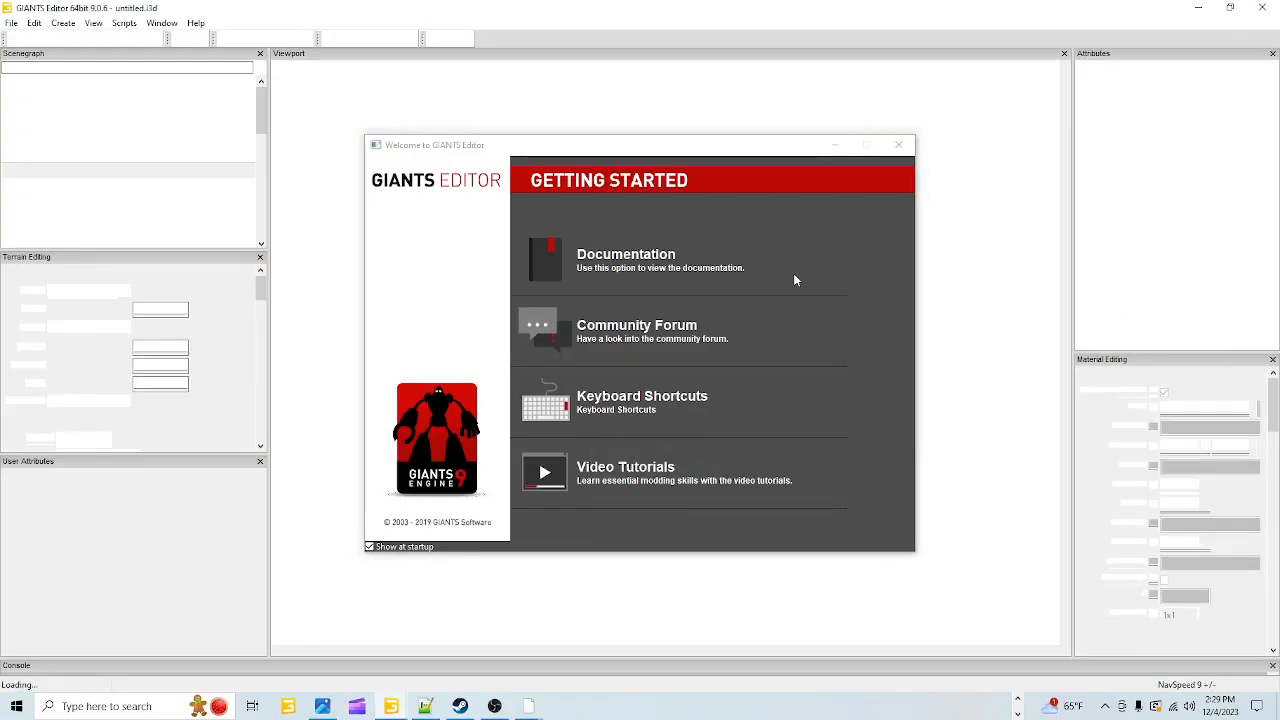
click(898, 147)
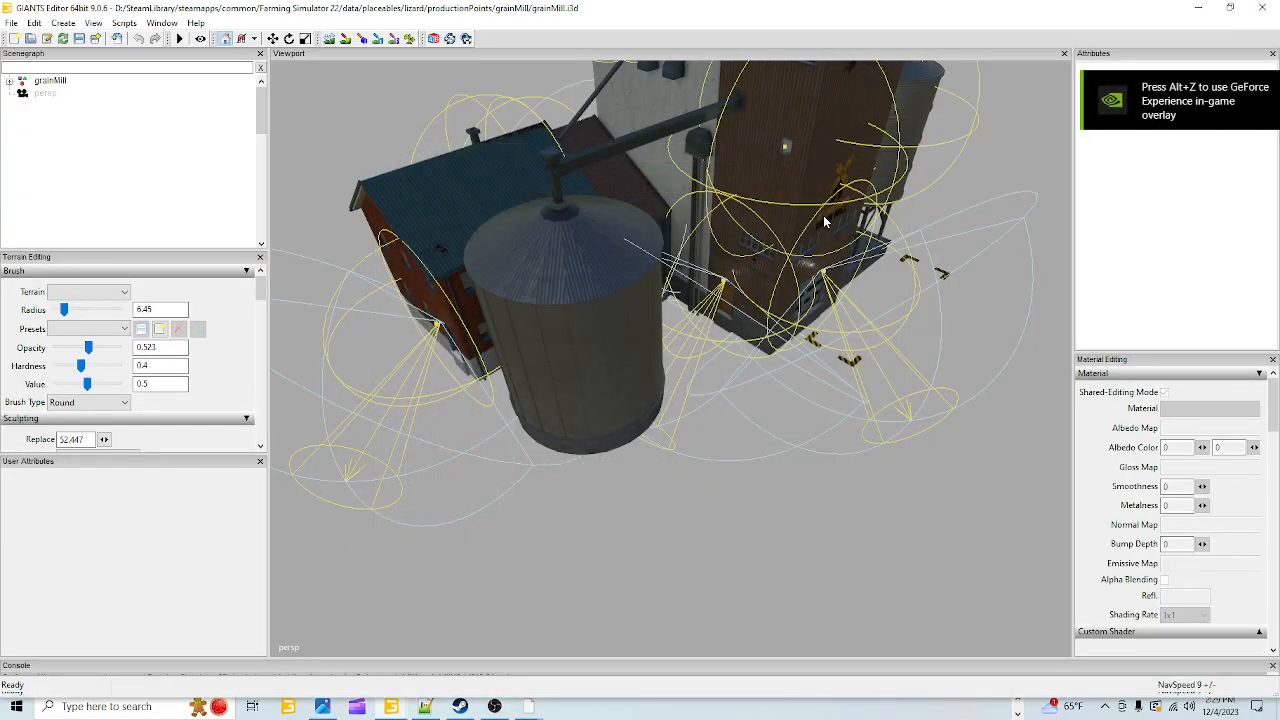
click(1264, 7)
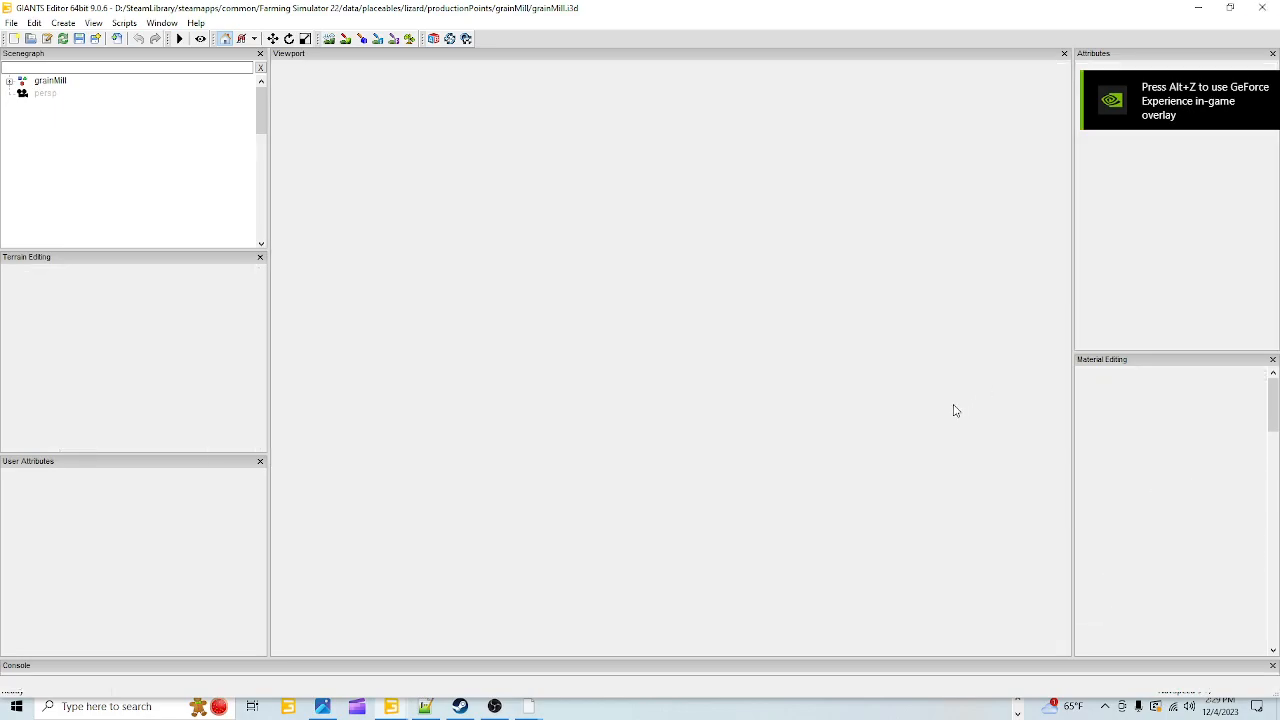
click(741, 247)
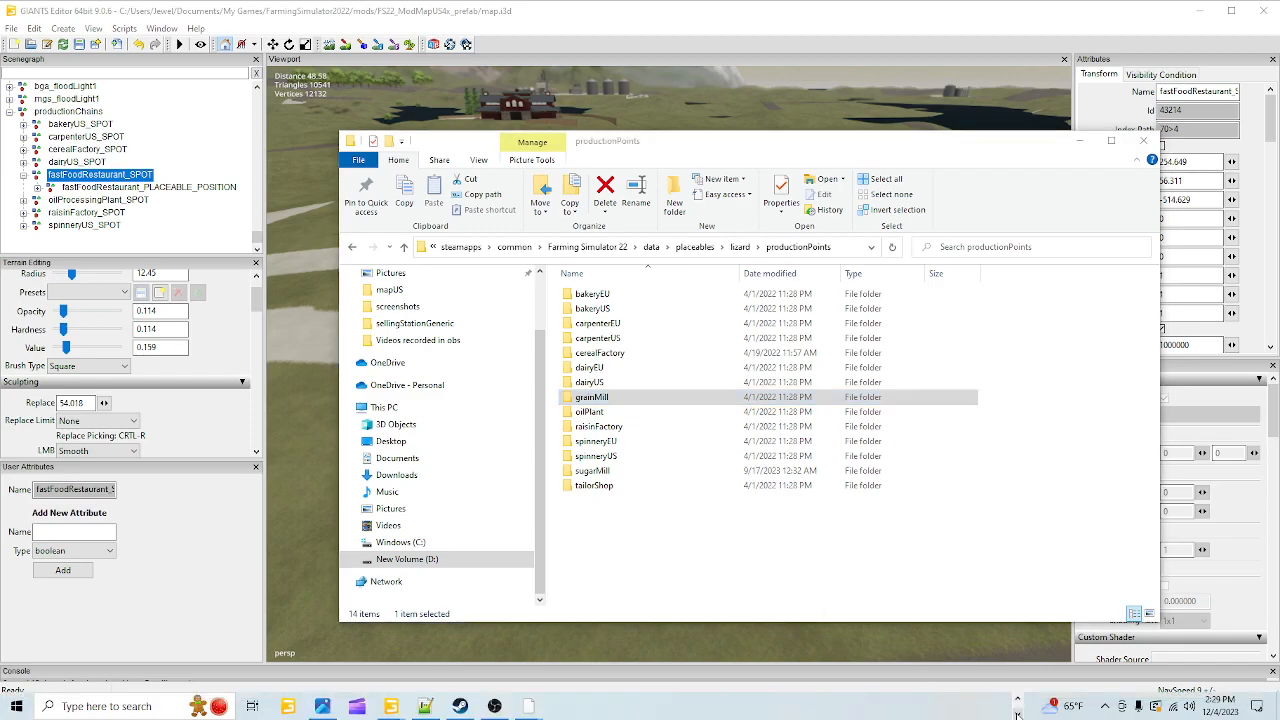
Switch to the GIANTS Editor window with the original mapUS map and examine the area around its fastFoodRestaurant_SPOT group.
mouse_move(397, 708)
click(505, 645)
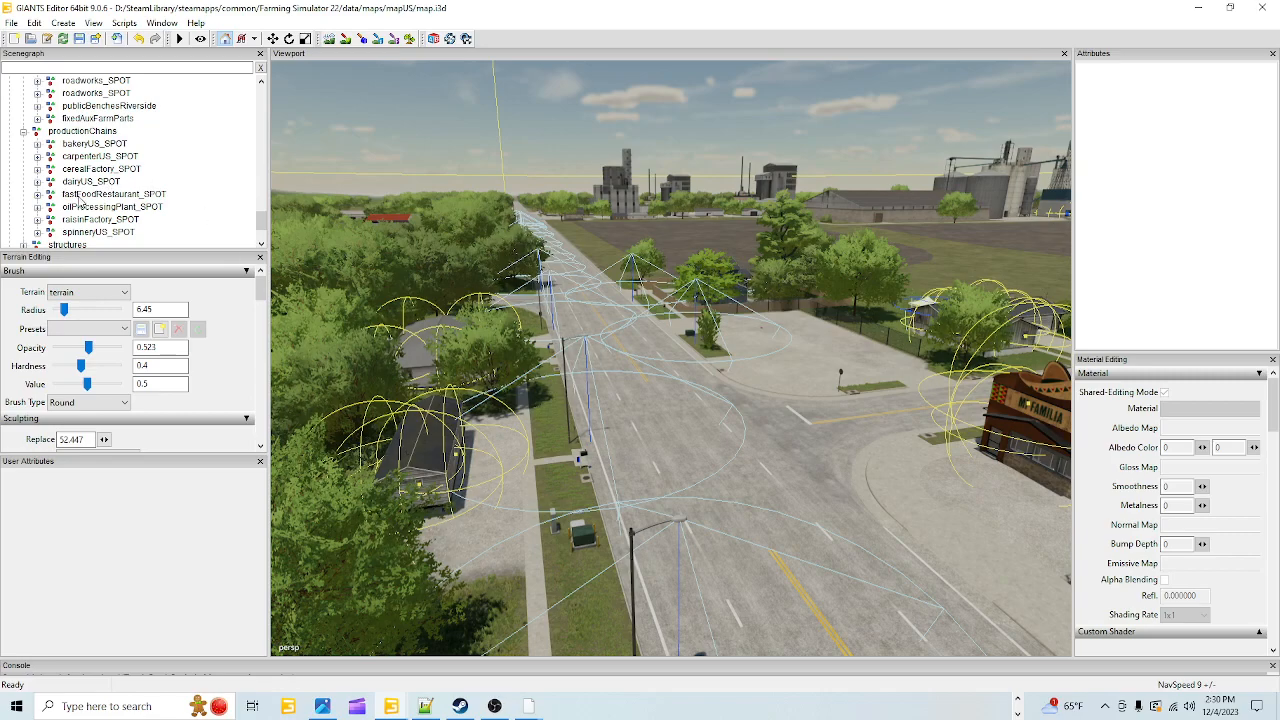
click(84, 195)
key(f)
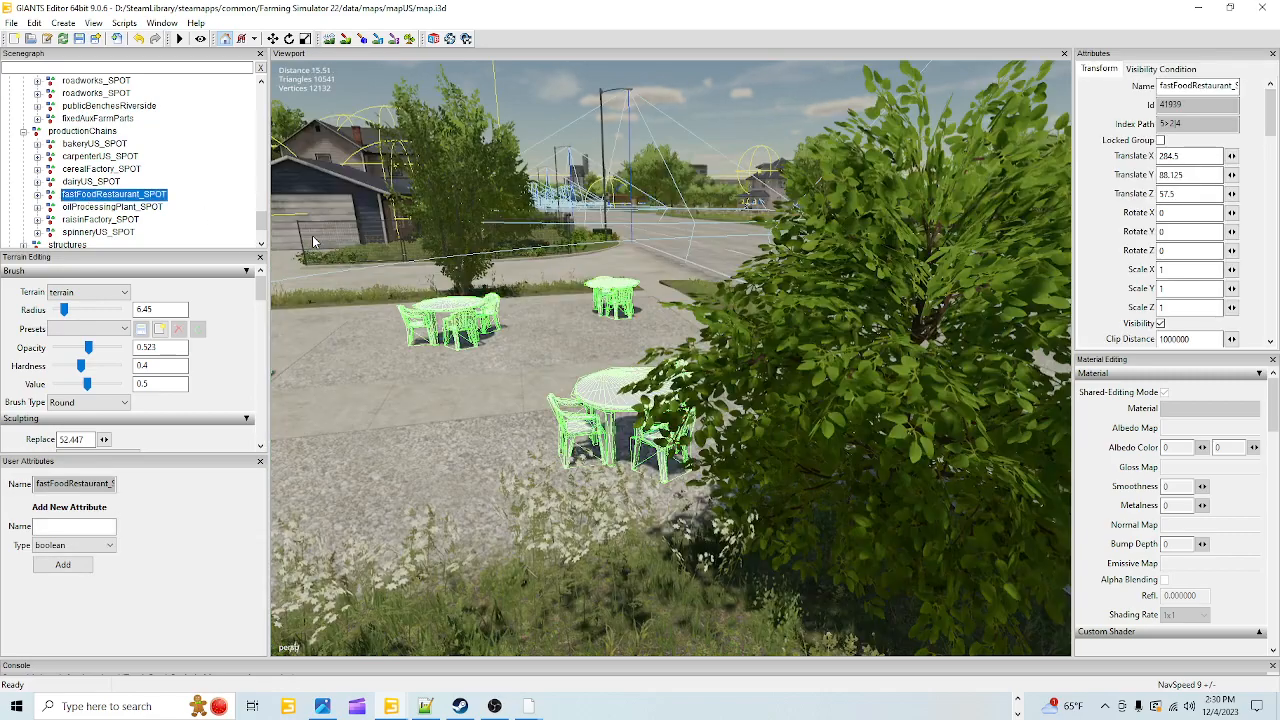
alt+drag(312, 235, 489, 289)
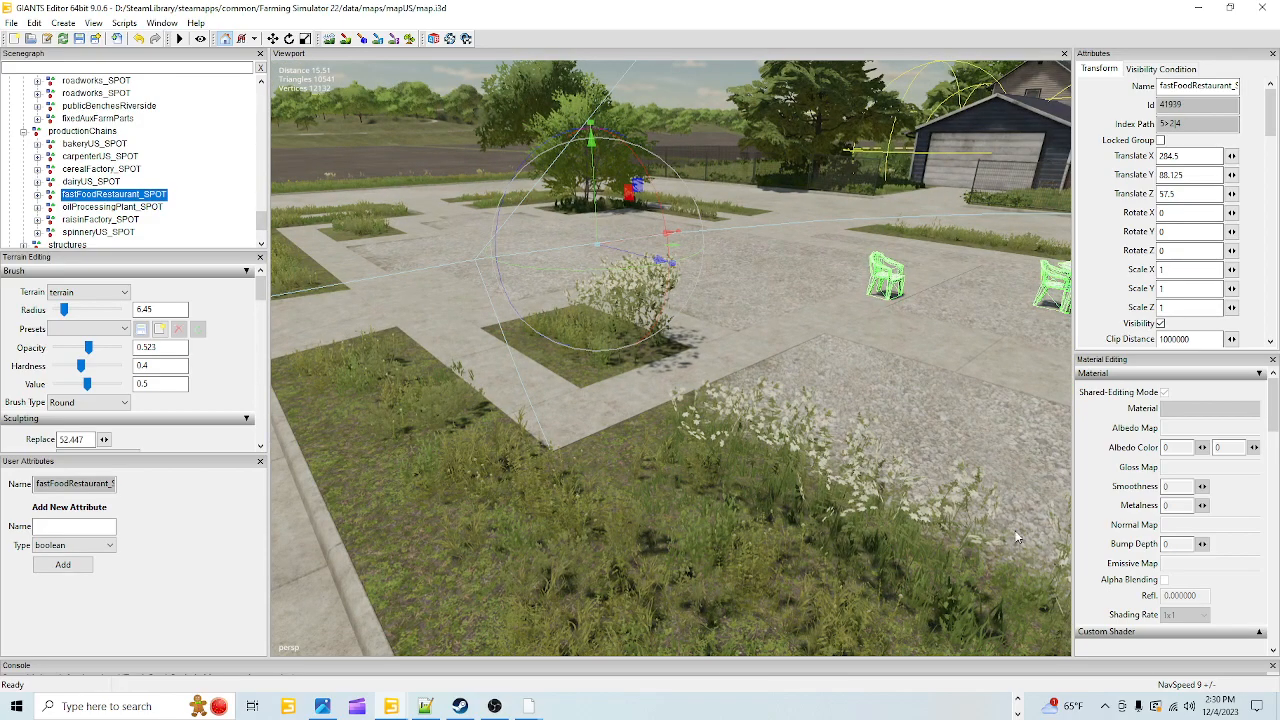
Switch to the productionPoints folder window and check the contents of the tailorShop, sugarMill and bakeryUS folders for the restaurant model.
click(1017, 698)
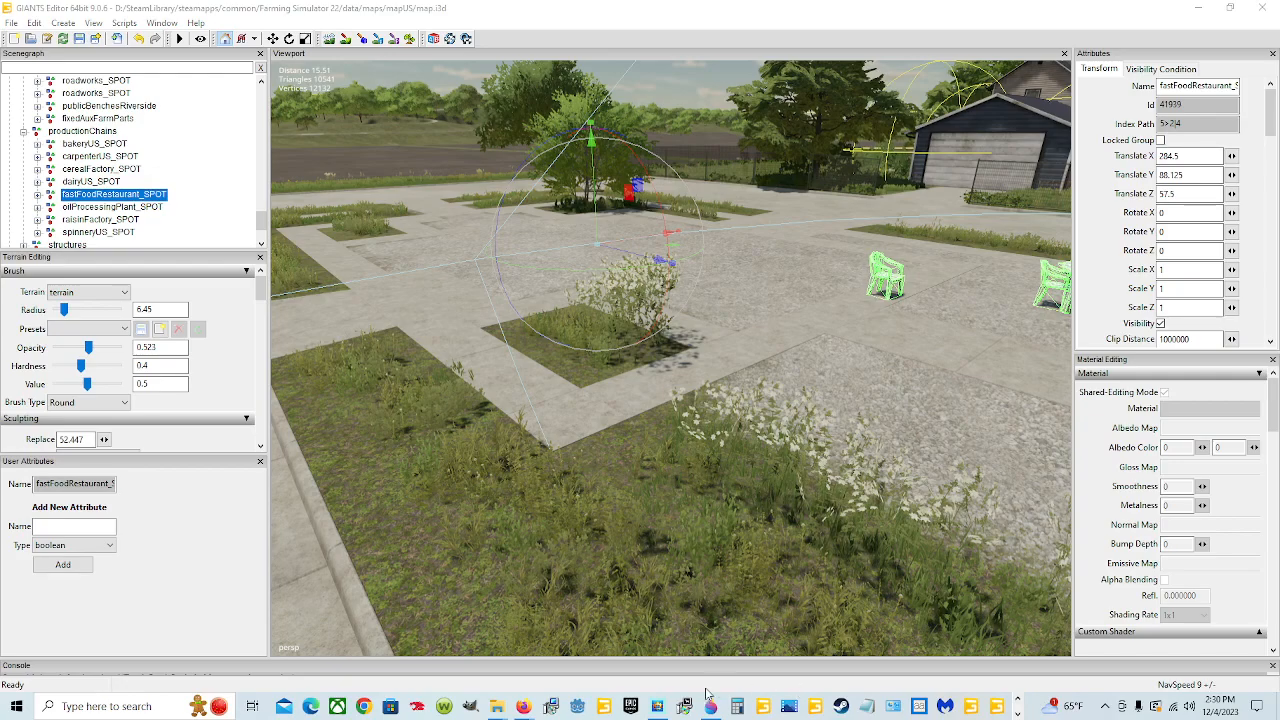
mouse_move(496, 704)
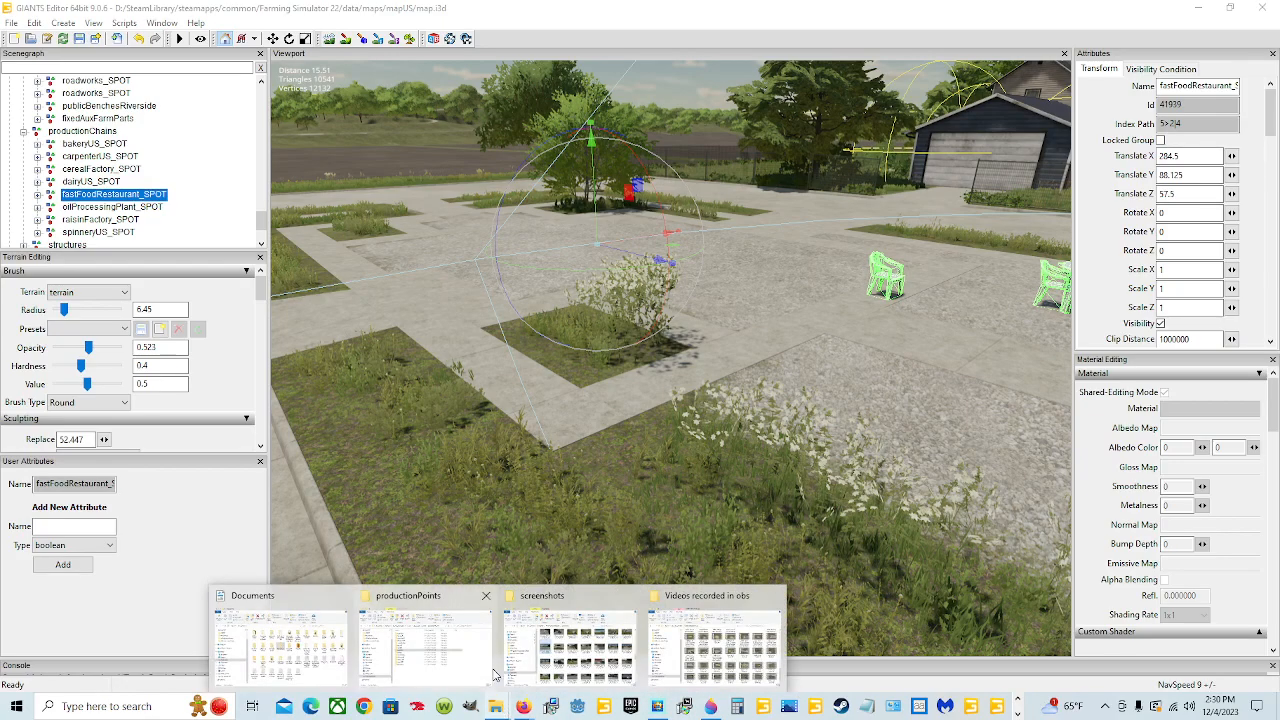
click(488, 672)
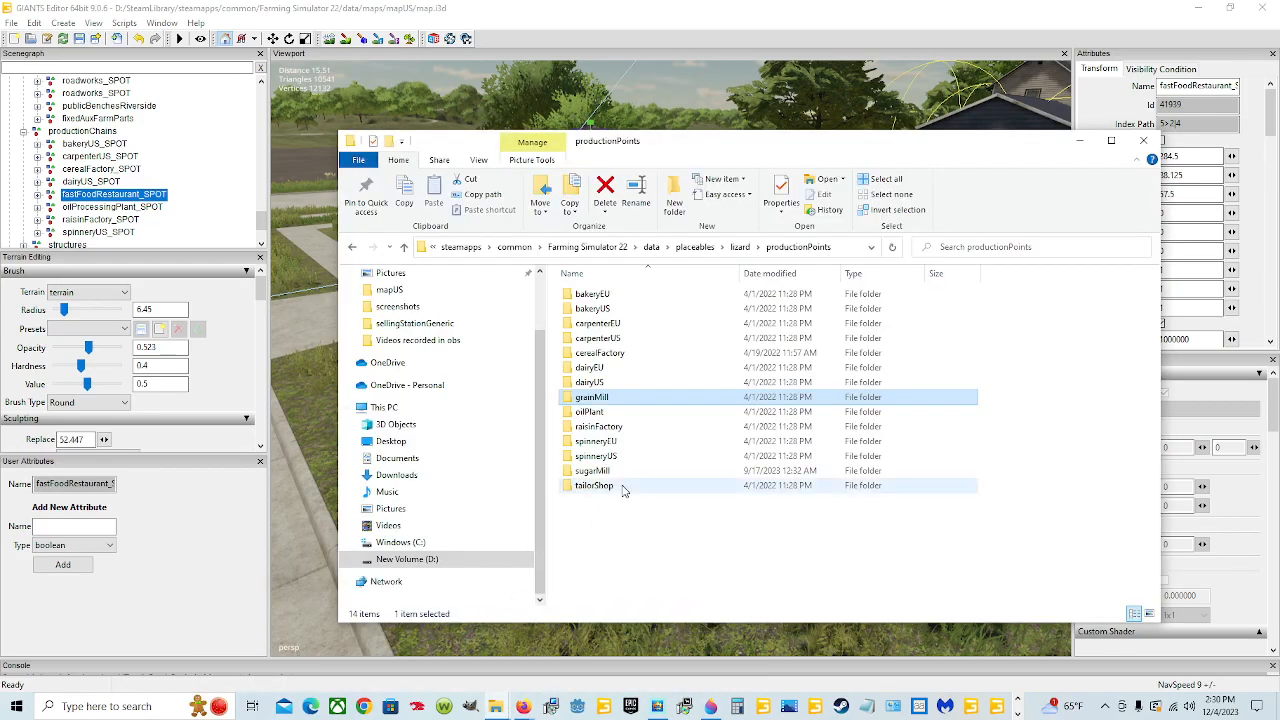
key(Tab)
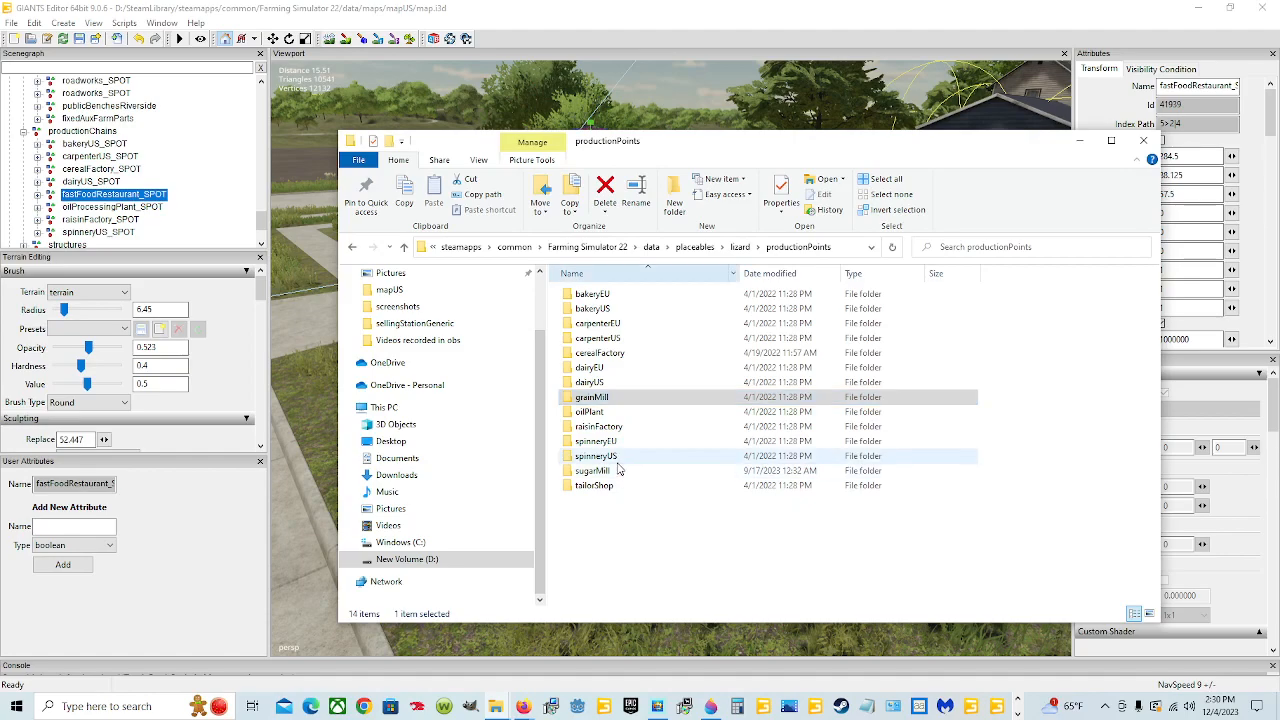
double_click(604, 487)
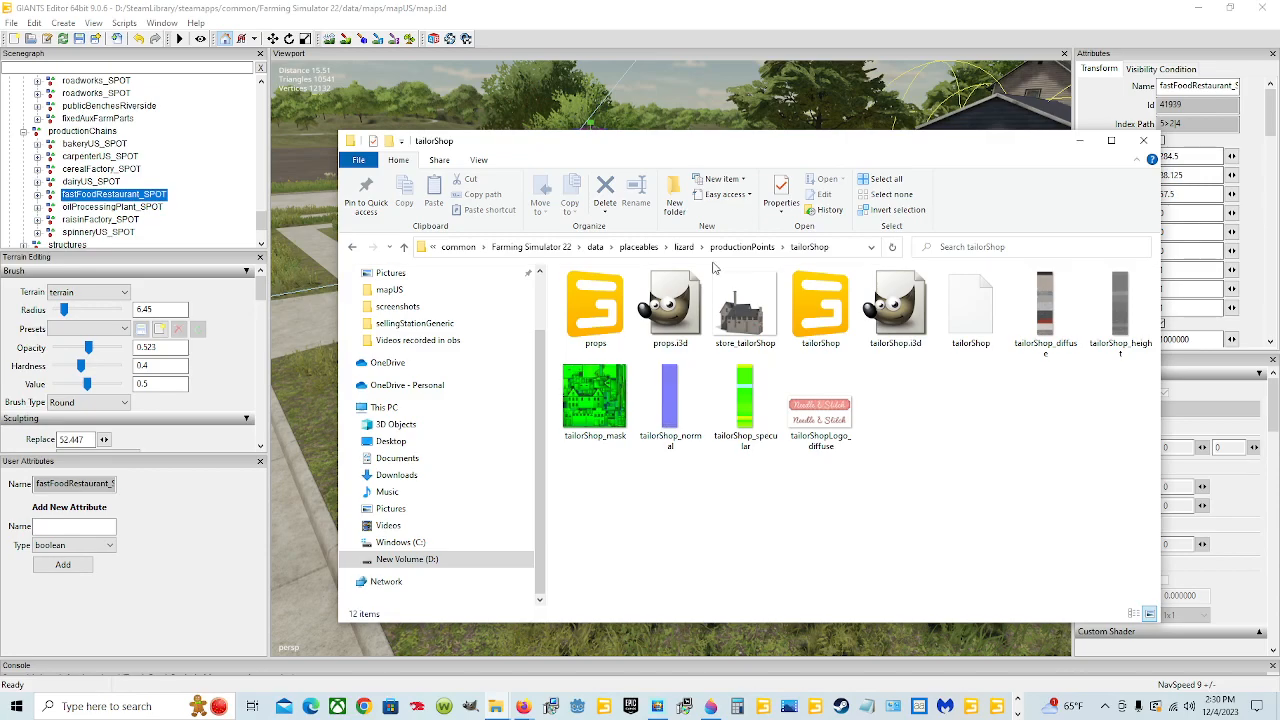
key(alt+Left)
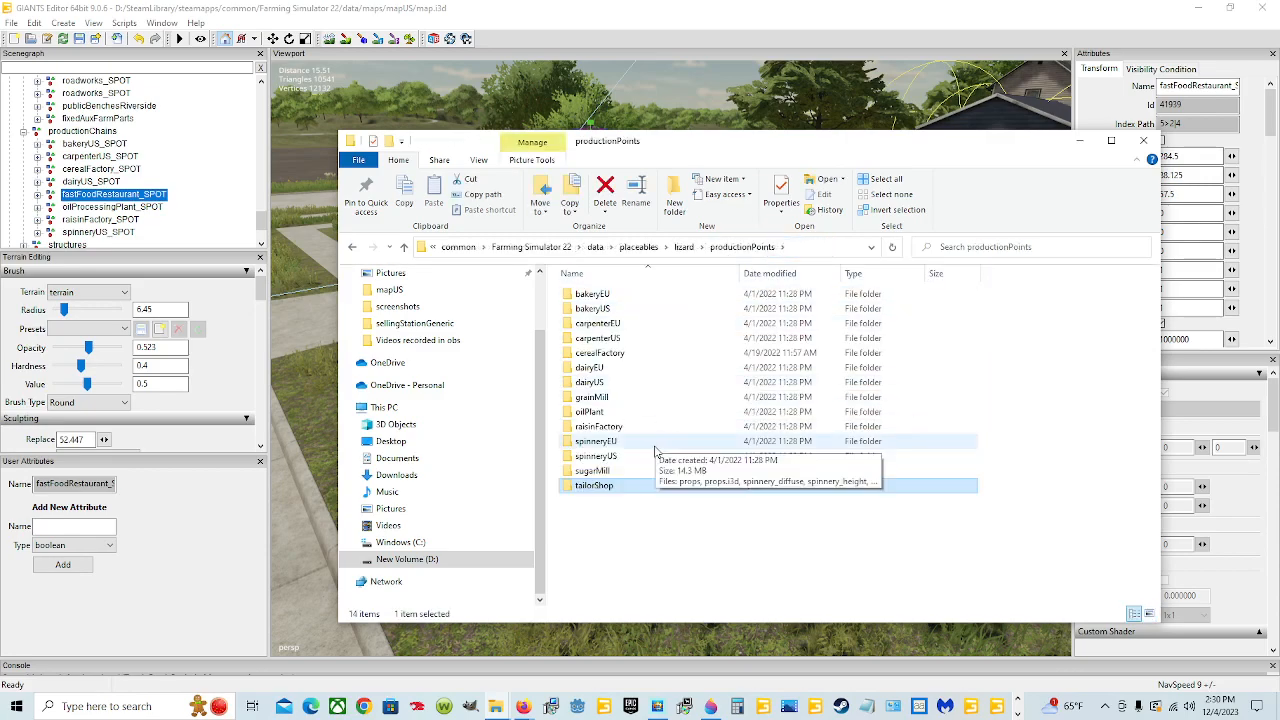
double_click(645, 478)
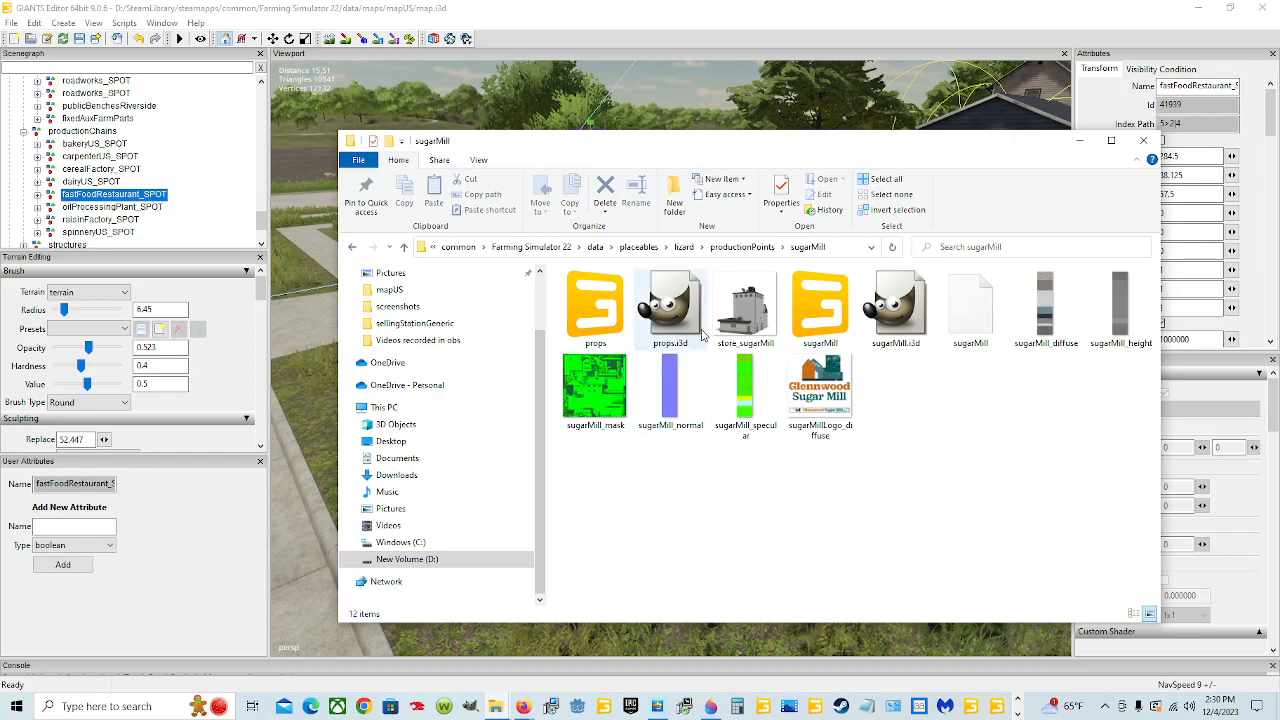
click(742, 246)
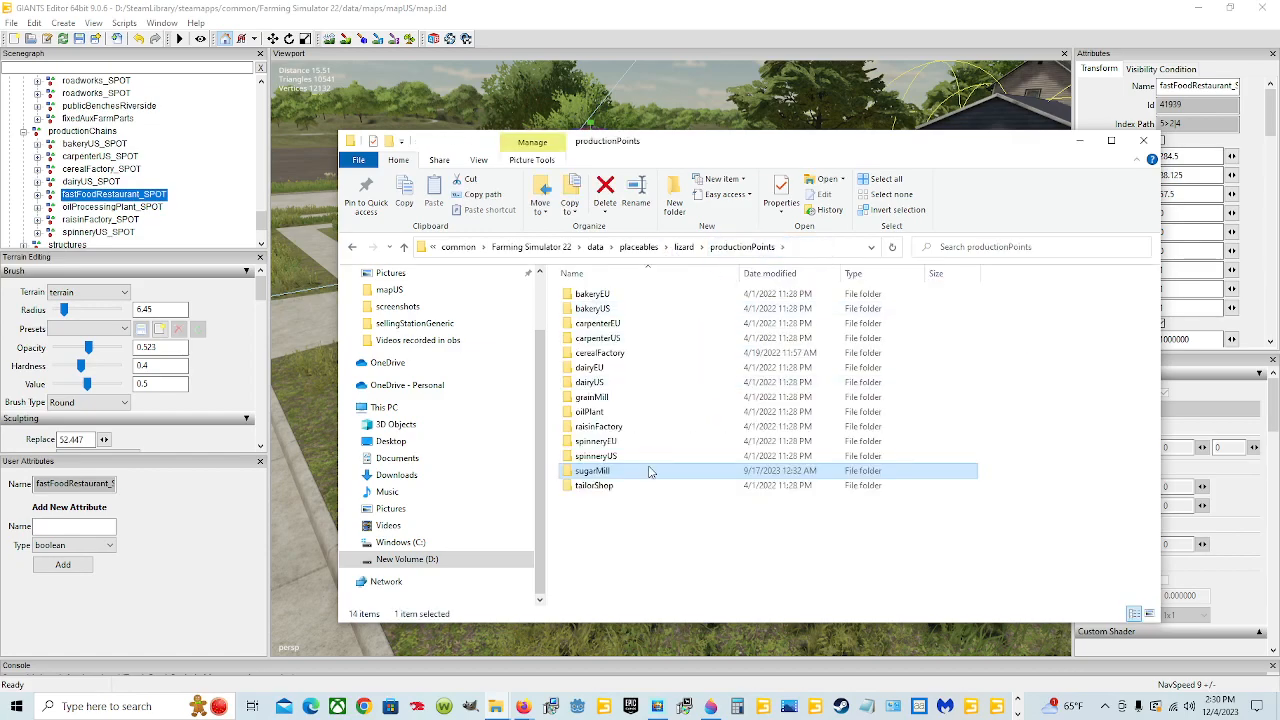
click(626, 310)
double_click(626, 310)
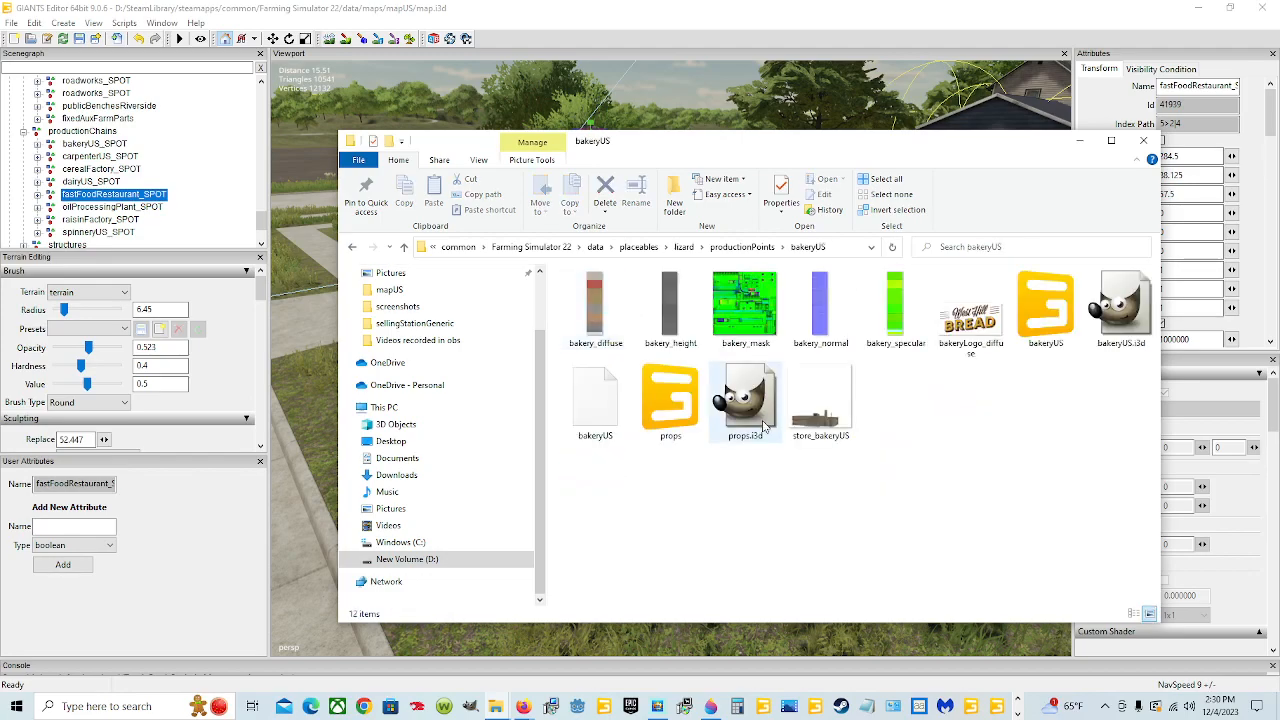
click(742, 247)
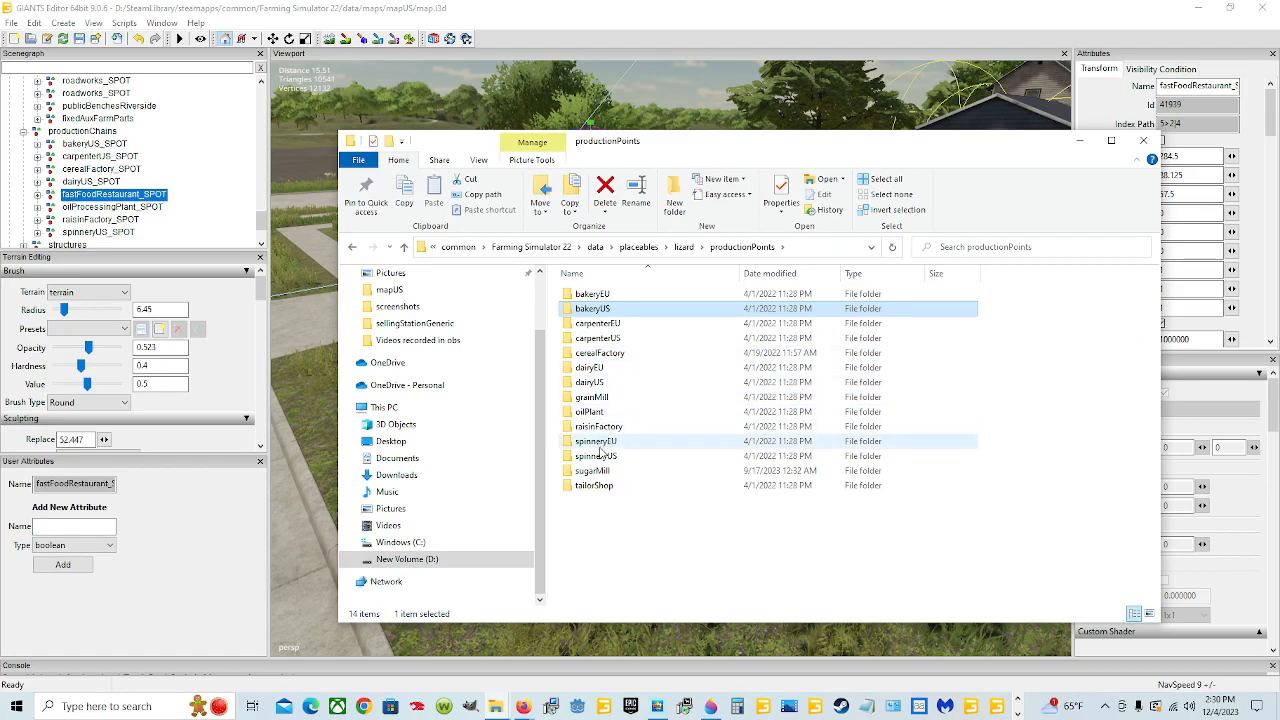
Go up to the lizard folder, locate the fastFoodRestaurant folder inside sellingPoints, check its files, and minimize the folder window.
click(683, 247)
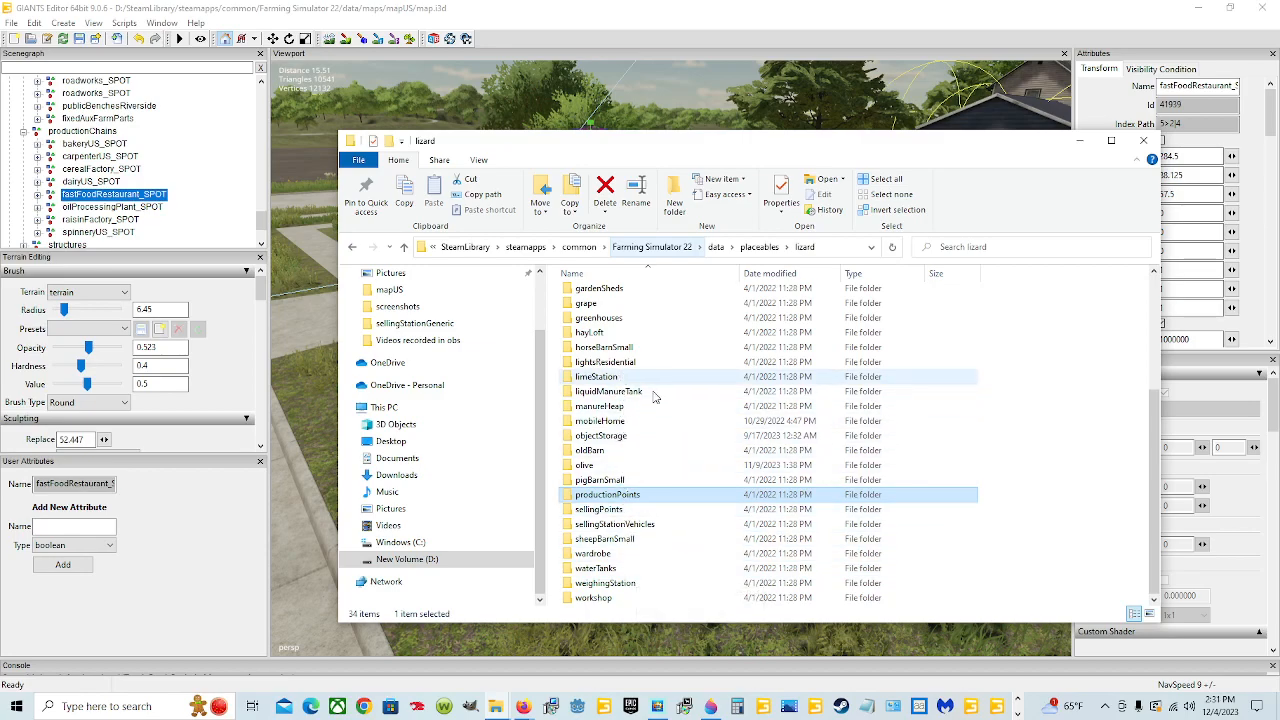
scroll(640, 398, up, 1)
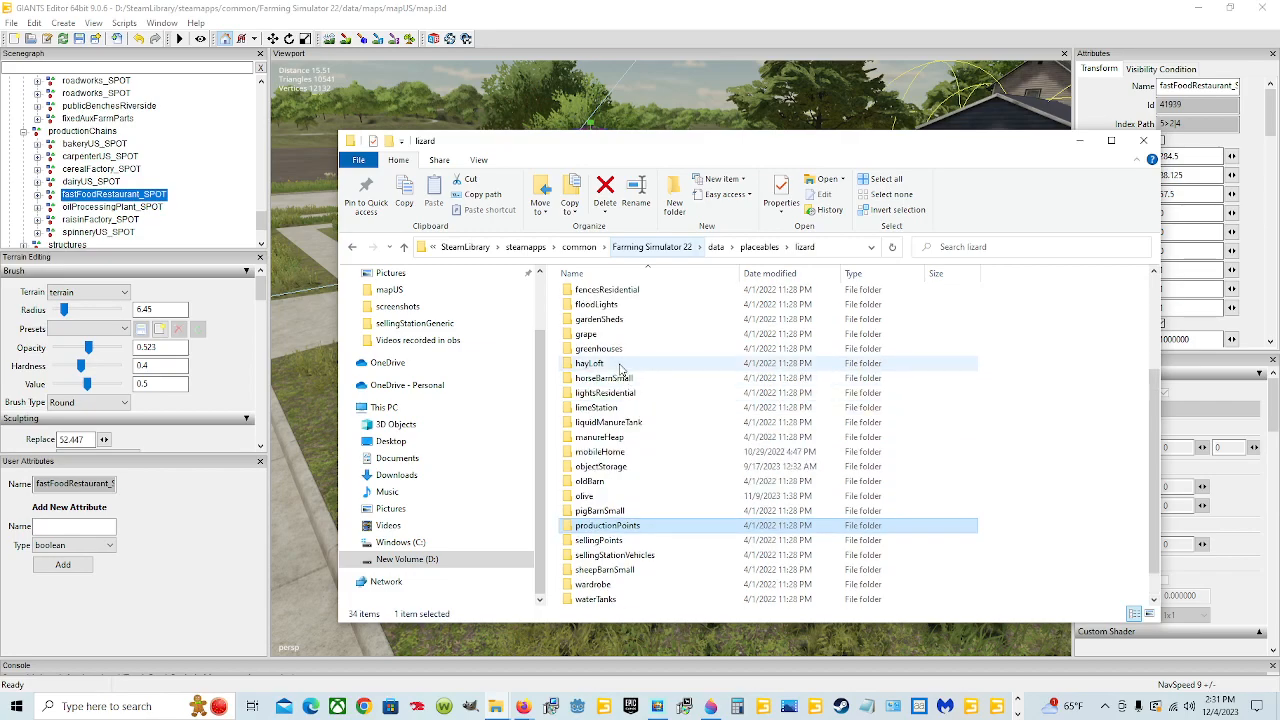
scroll(612, 360, up, 3)
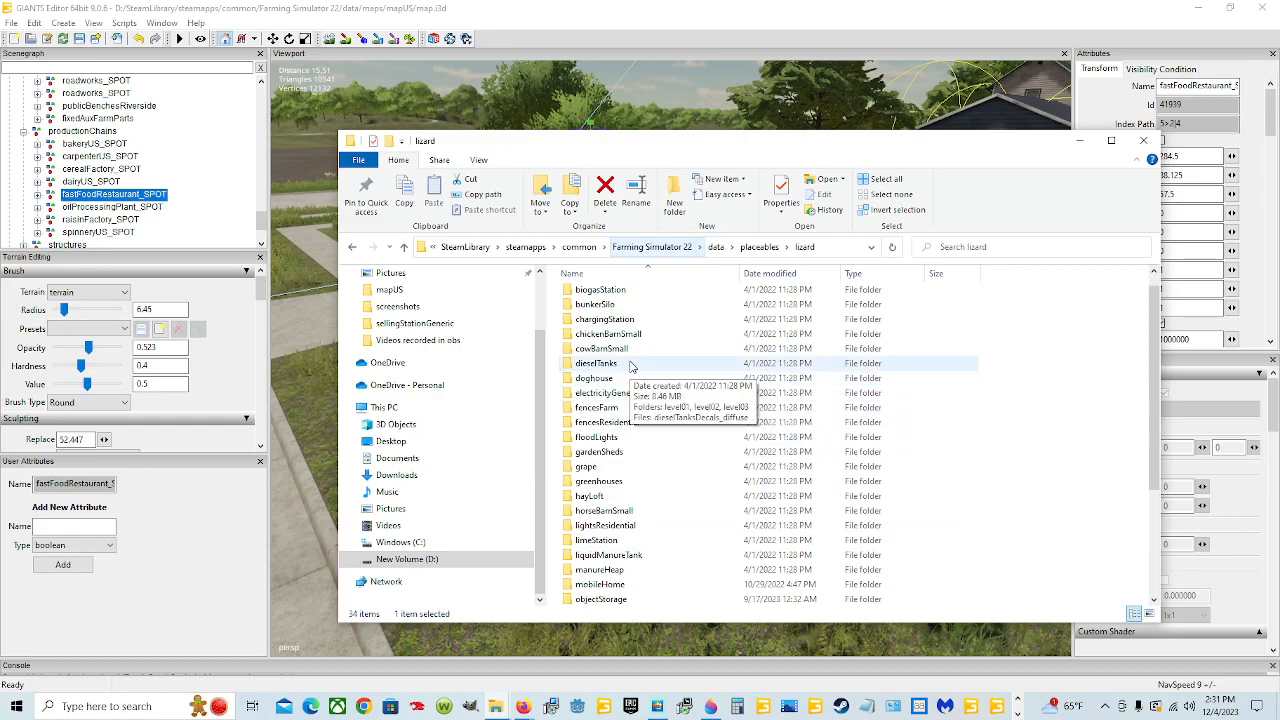
scroll(643, 350, up, 1)
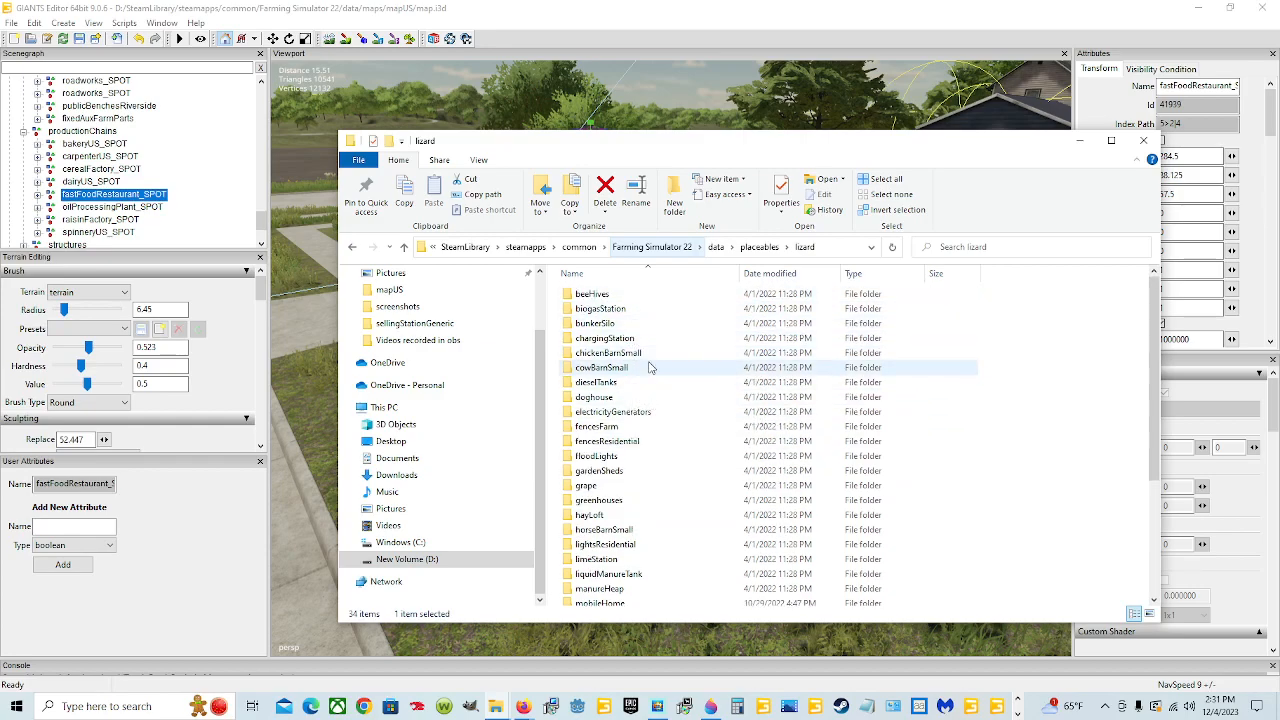
scroll(680, 388, down, 3)
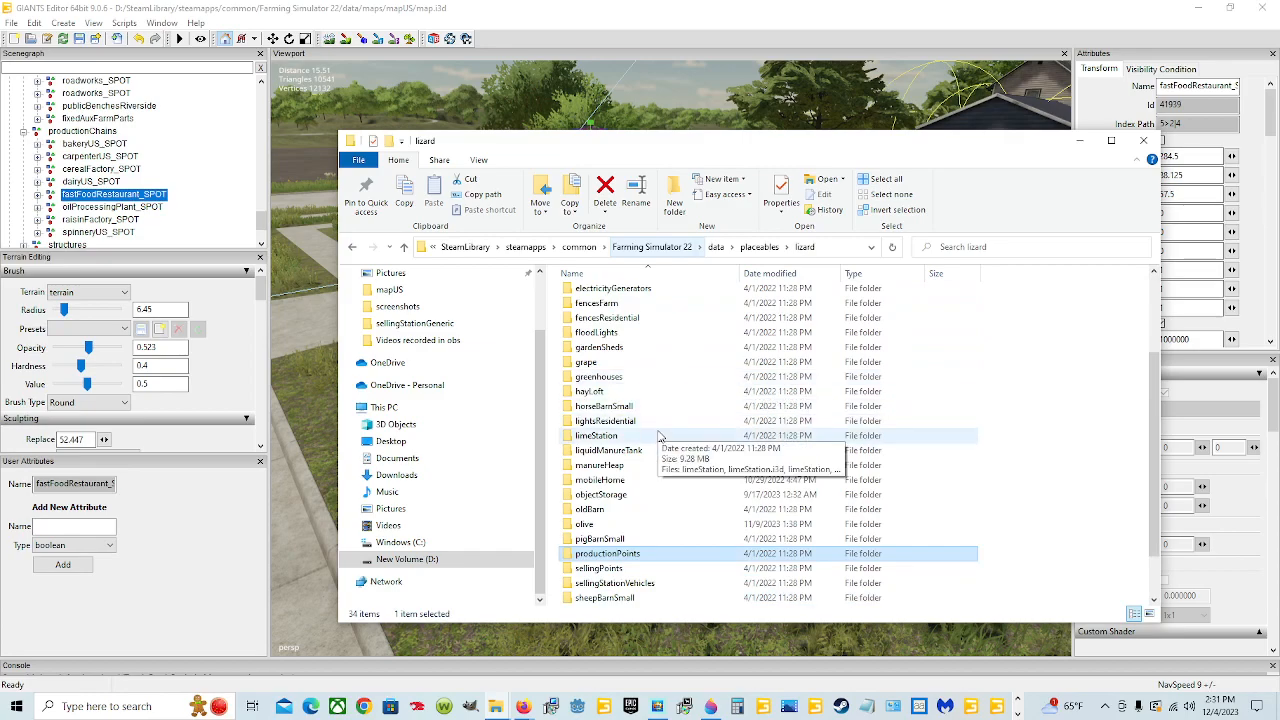
scroll(643, 484, down, 1)
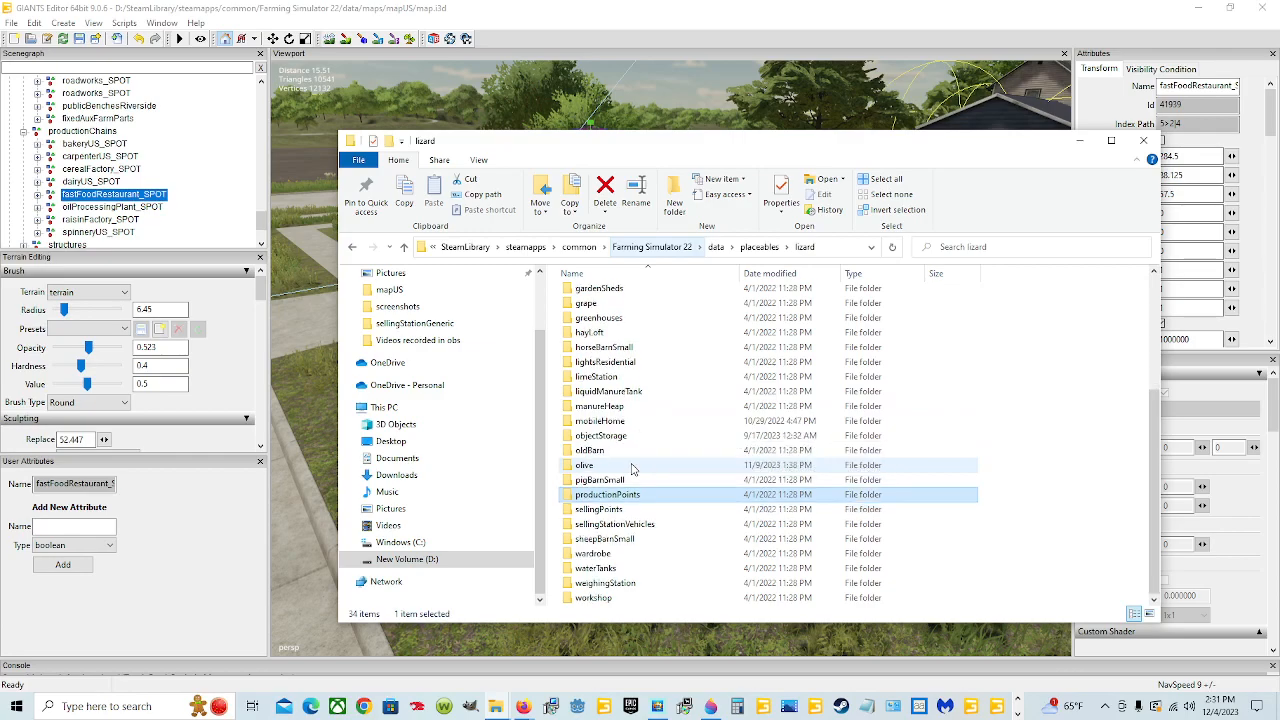
scroll(620, 472, down, 1)
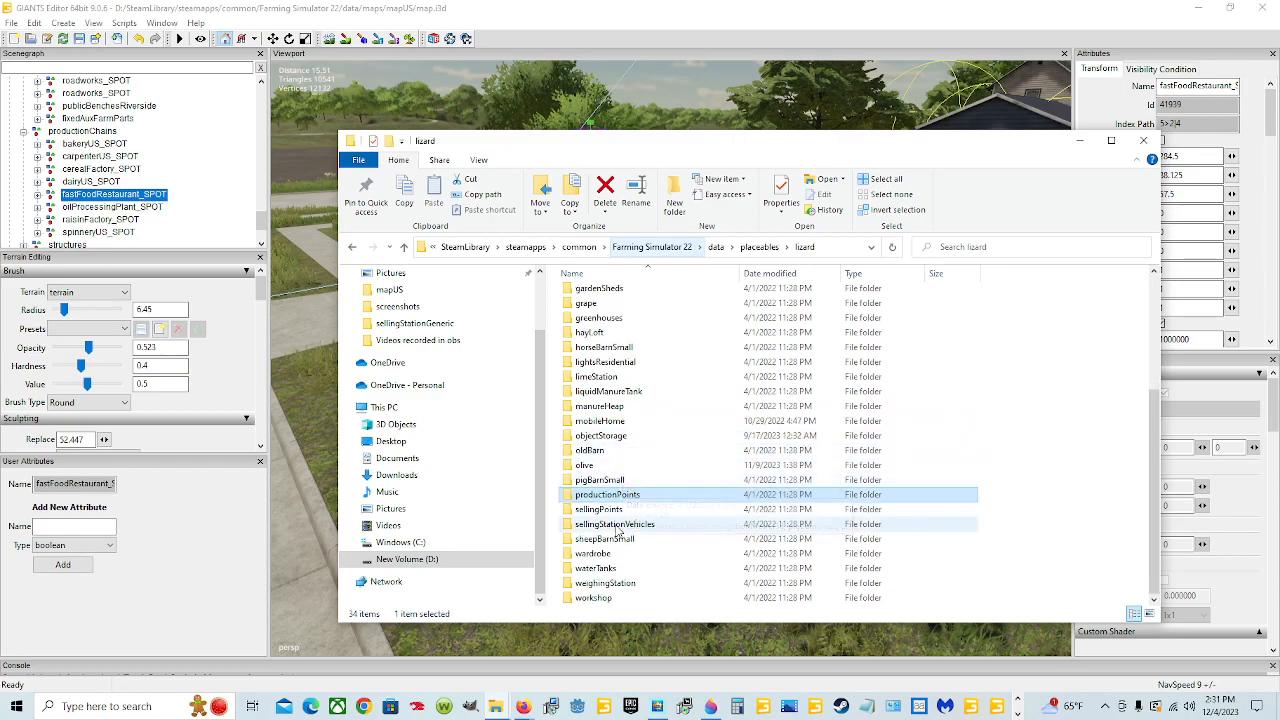
double_click(628, 509)
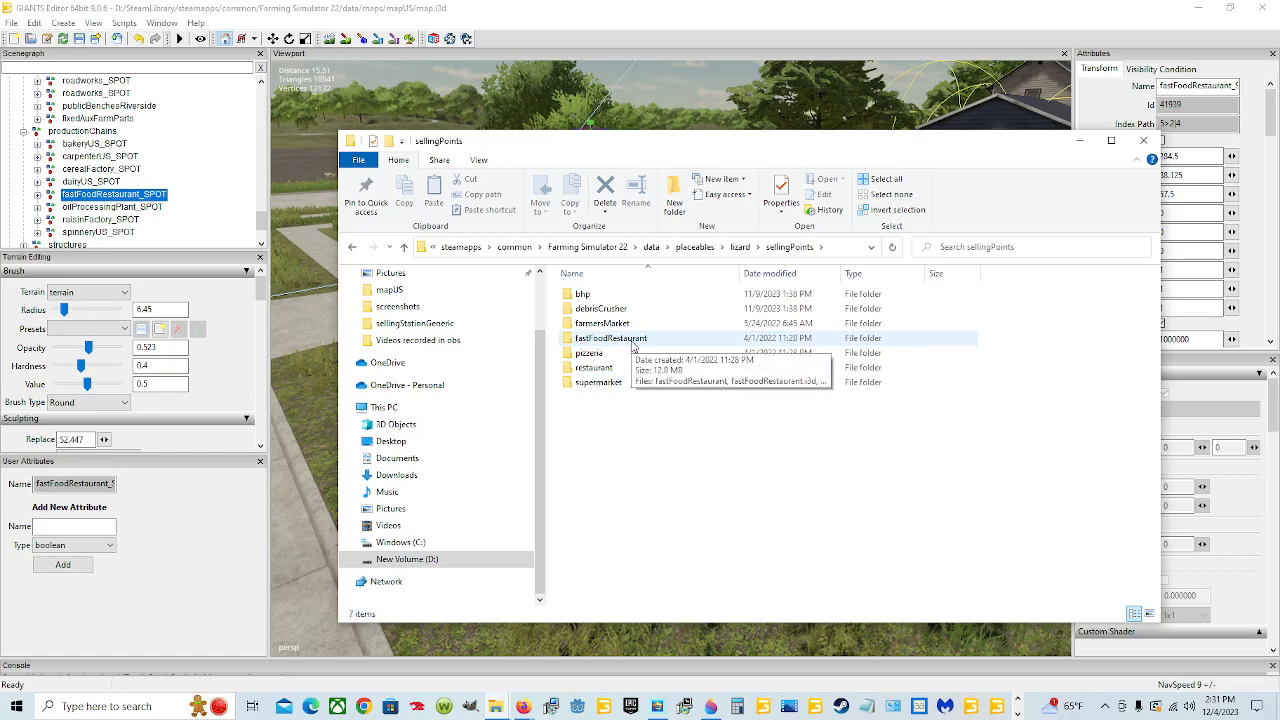
click(632, 345)
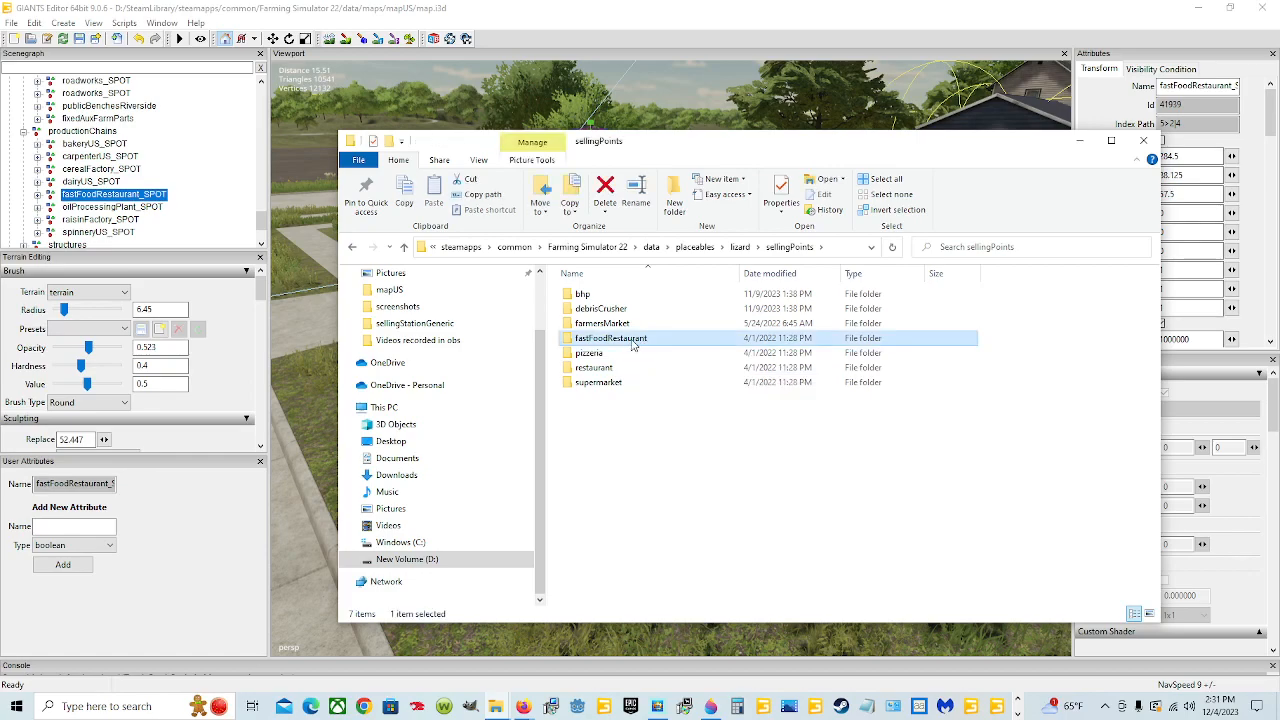
double_click(632, 345)
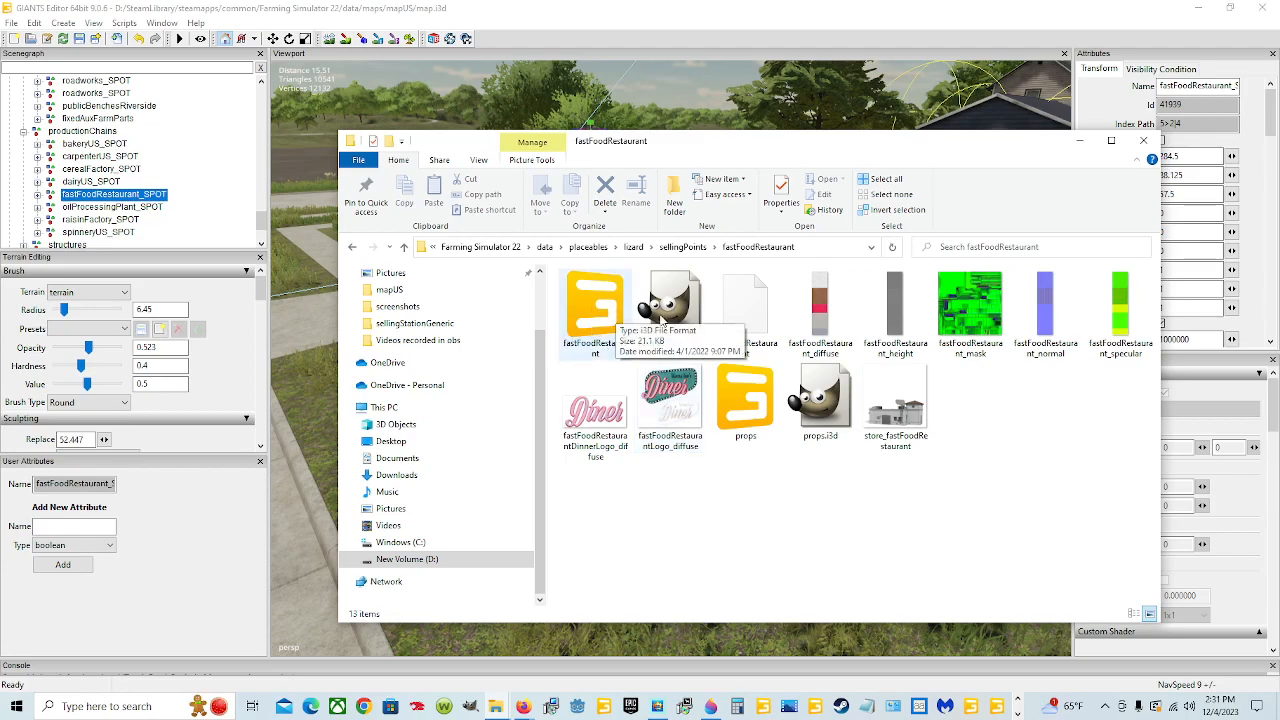
click(1079, 140)
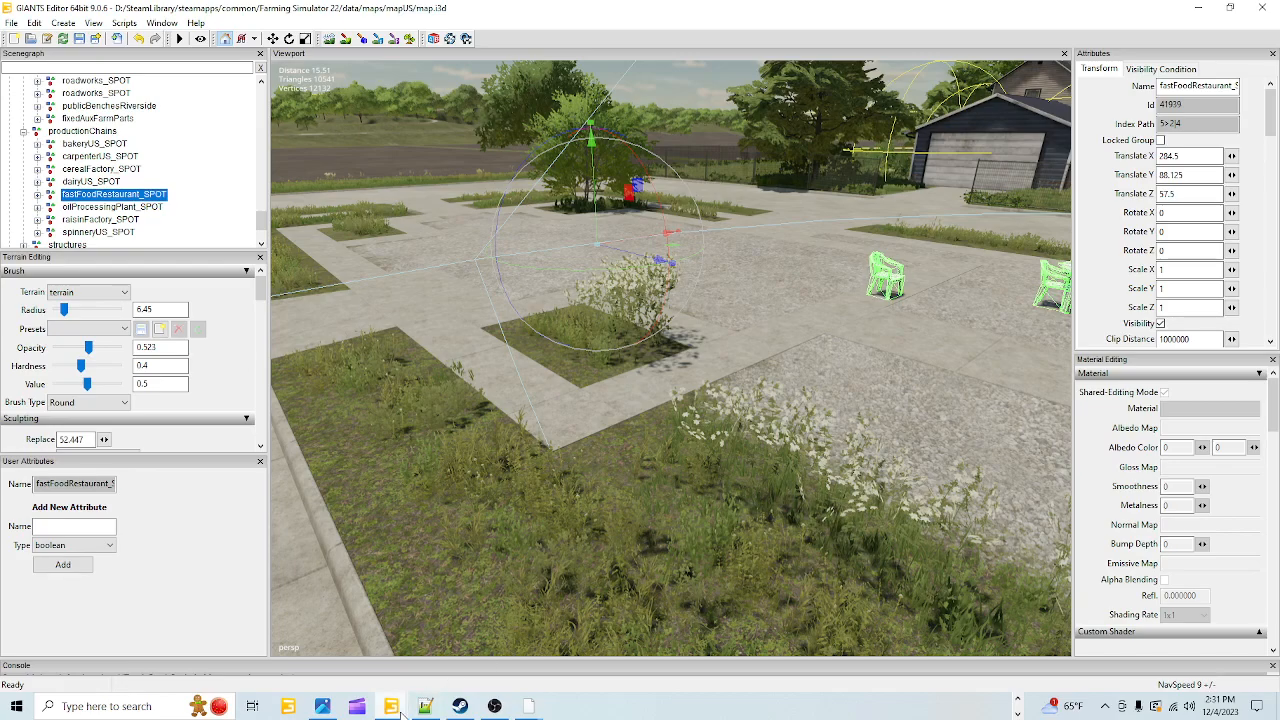
Switch to the GIANTS Editor window with the FS22_ModMapUS4x_prefab map and start a file import, browsing to Farming Simulator 22's data/placeables/lizard folder.
mouse_move(427, 700)
click(470, 640)
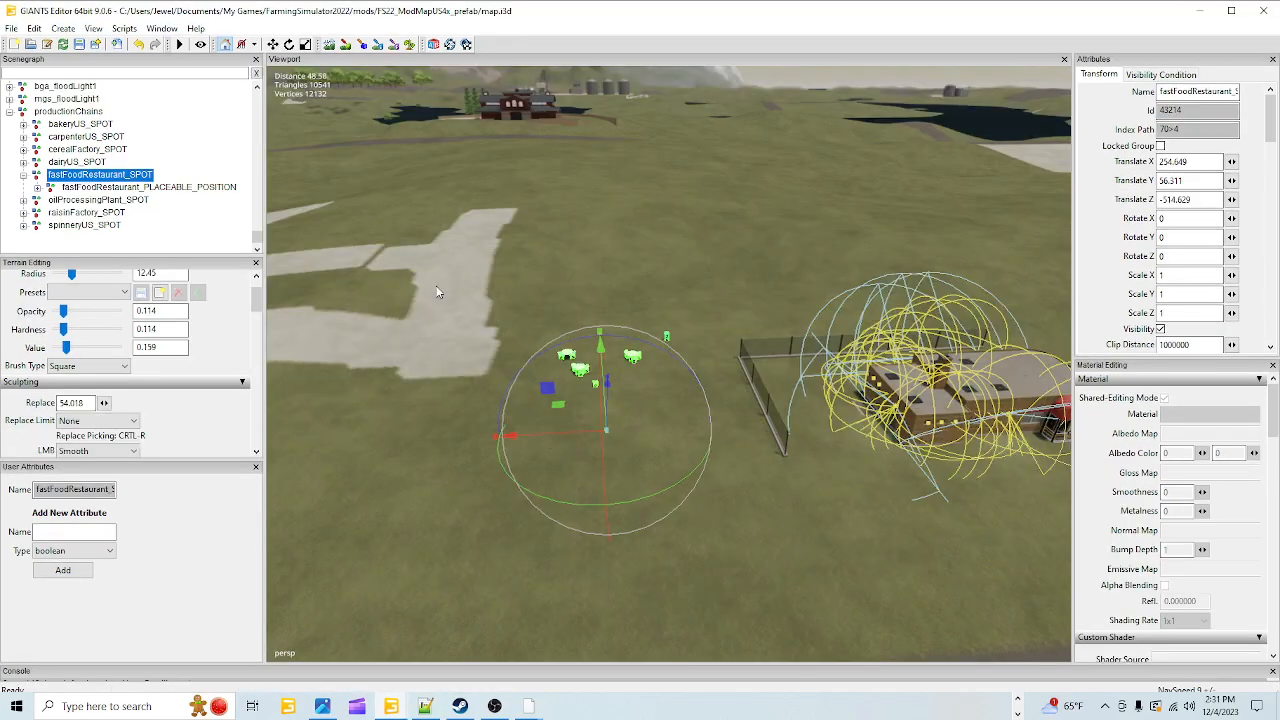
click(11, 28)
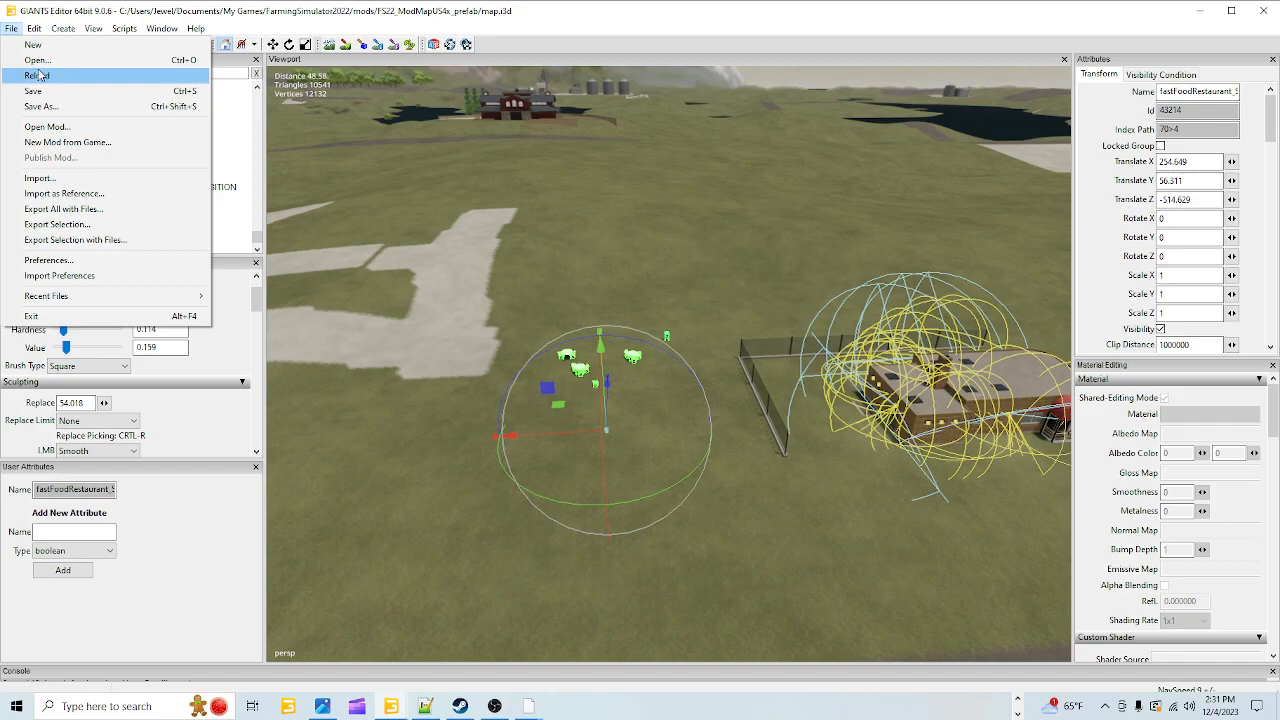
click(53, 179)
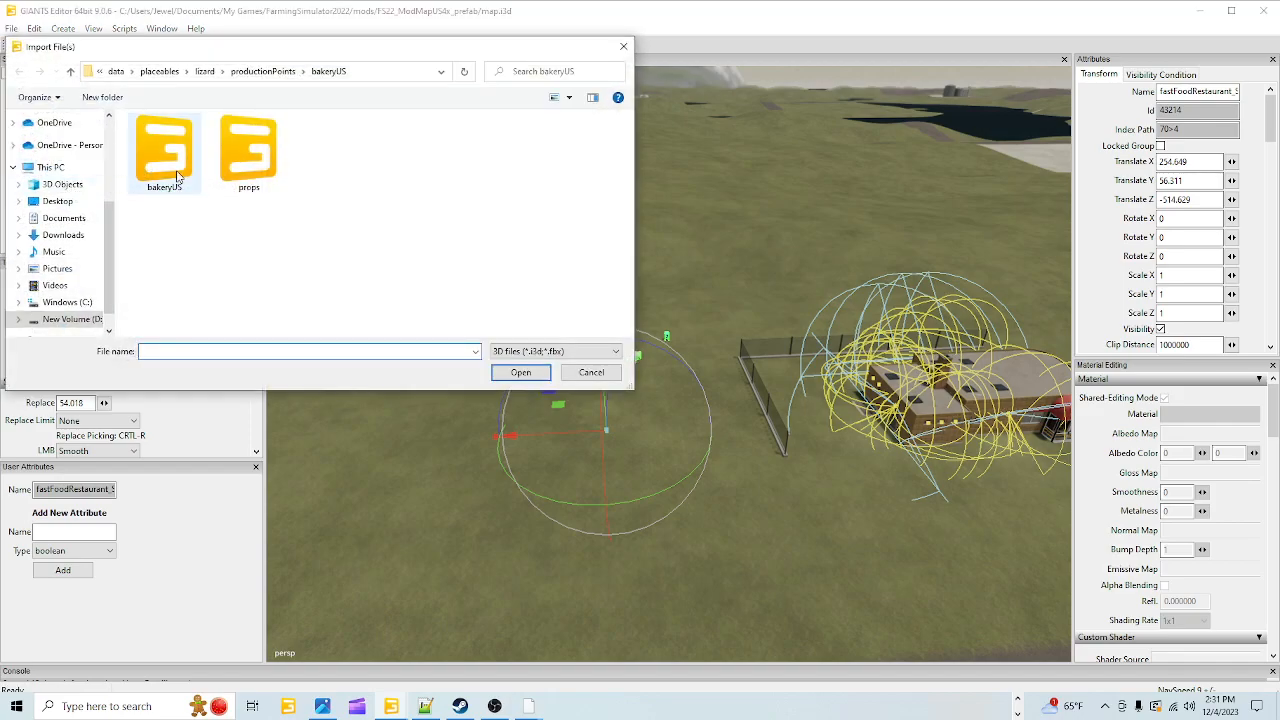
click(72, 319)
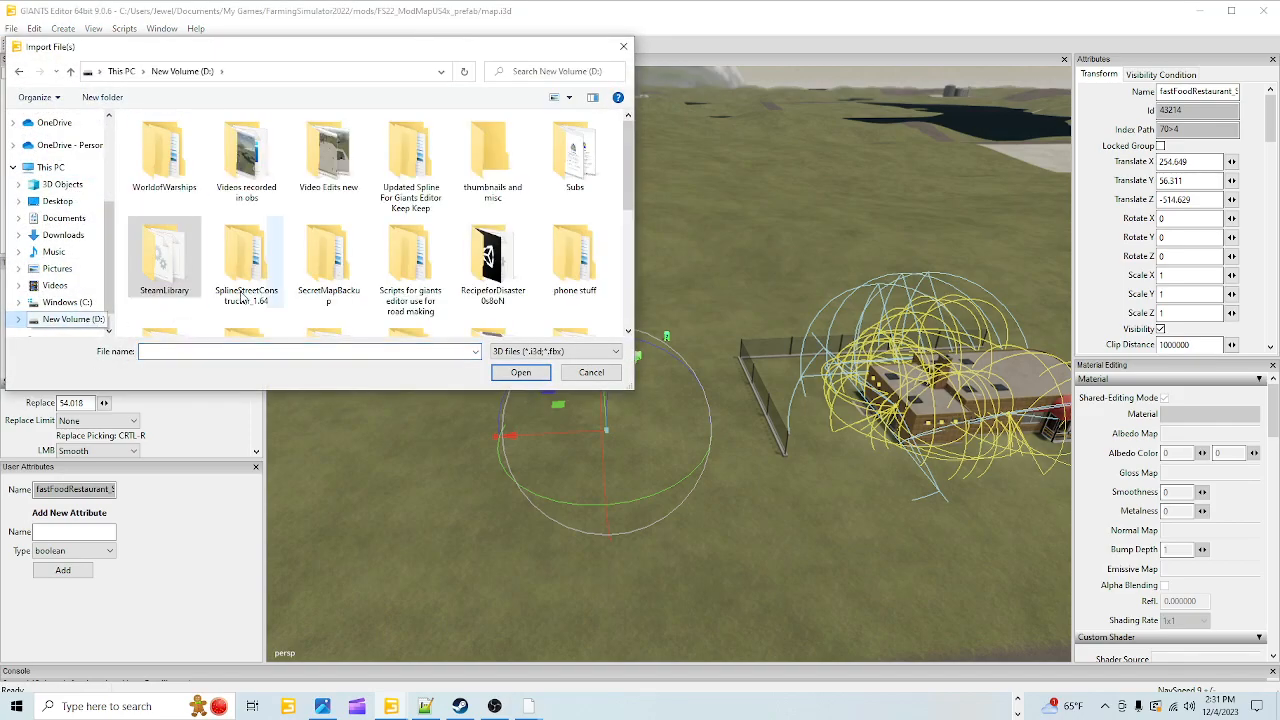
double_click(190, 268)
double_click(214, 140)
double_click(214, 140)
double_click(197, 240)
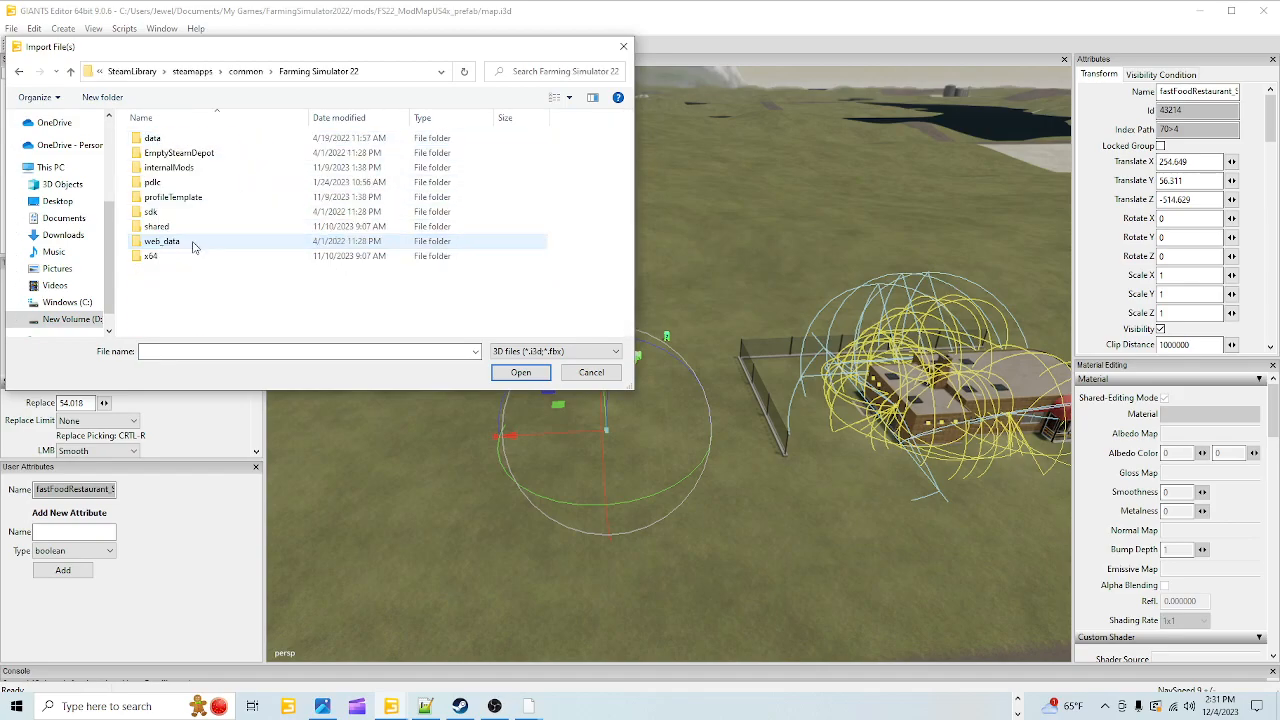
double_click(185, 138)
double_click(180, 258)
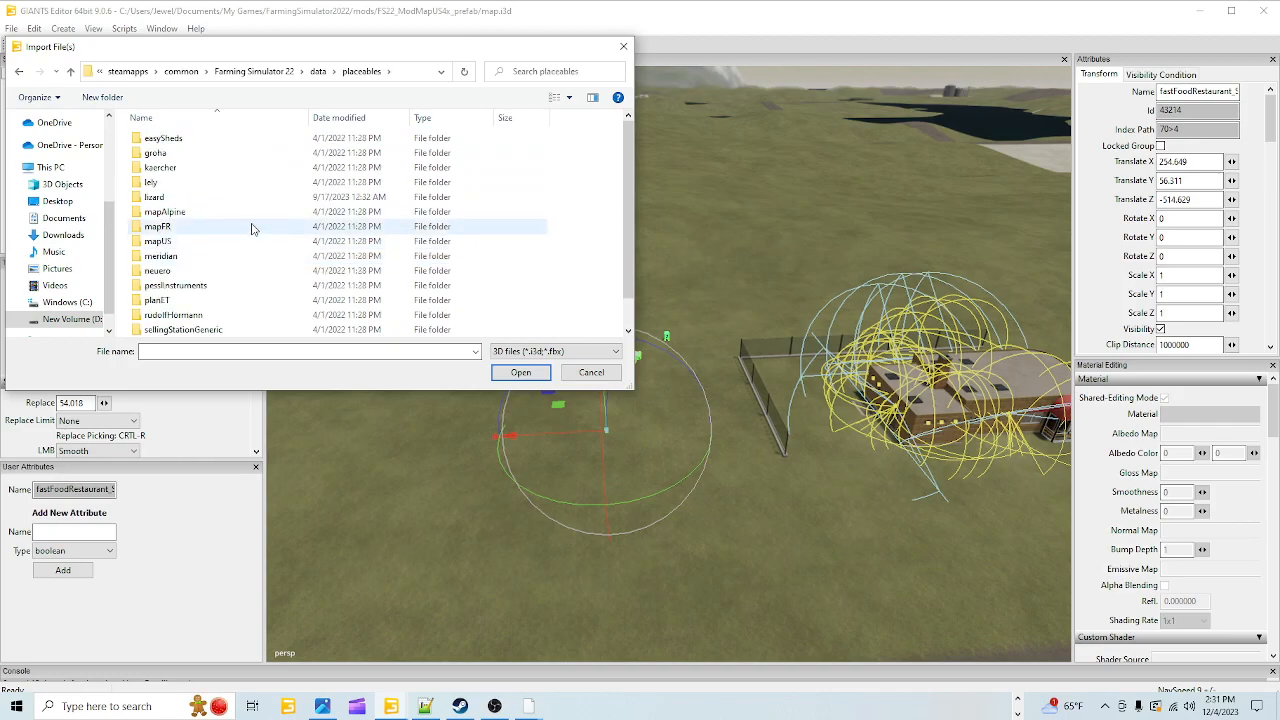
double_click(185, 200)
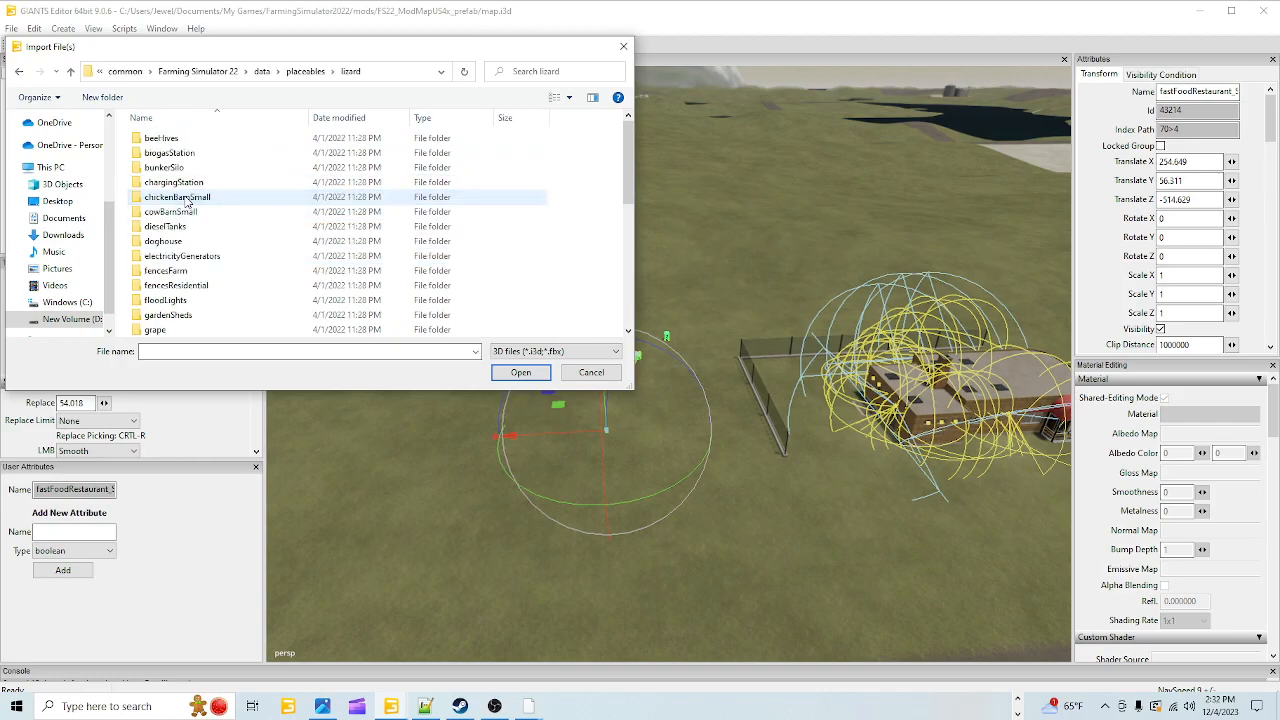
Import the fastFoodRestaurant model from the sellingPoints/fastFoodRestaurant folder into the map.
scroll(186, 210, down, 6)
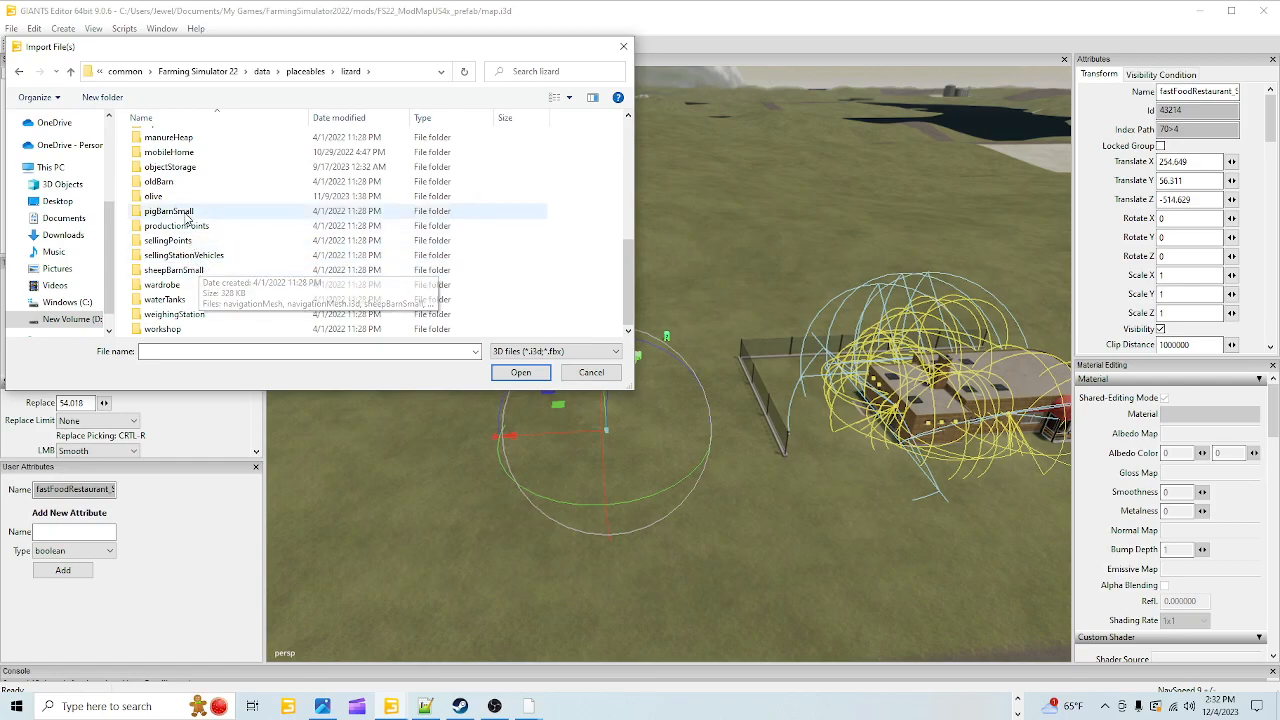
double_click(168, 240)
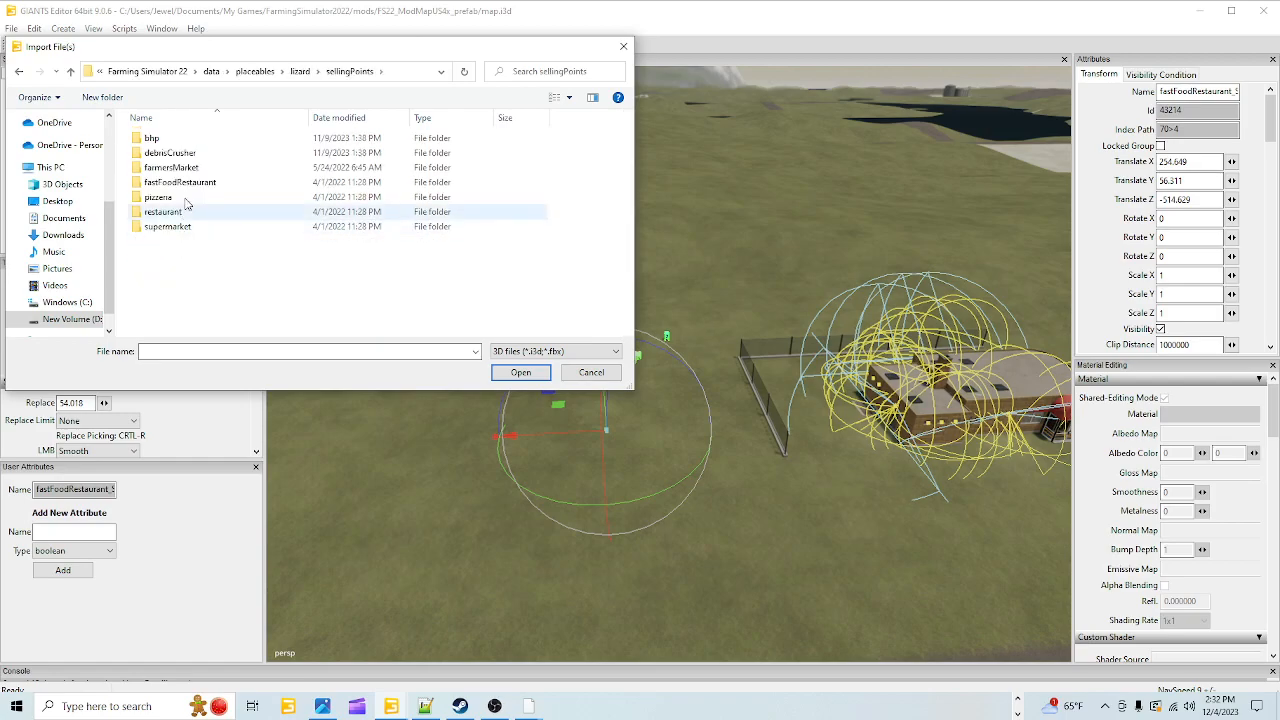
click(181, 189)
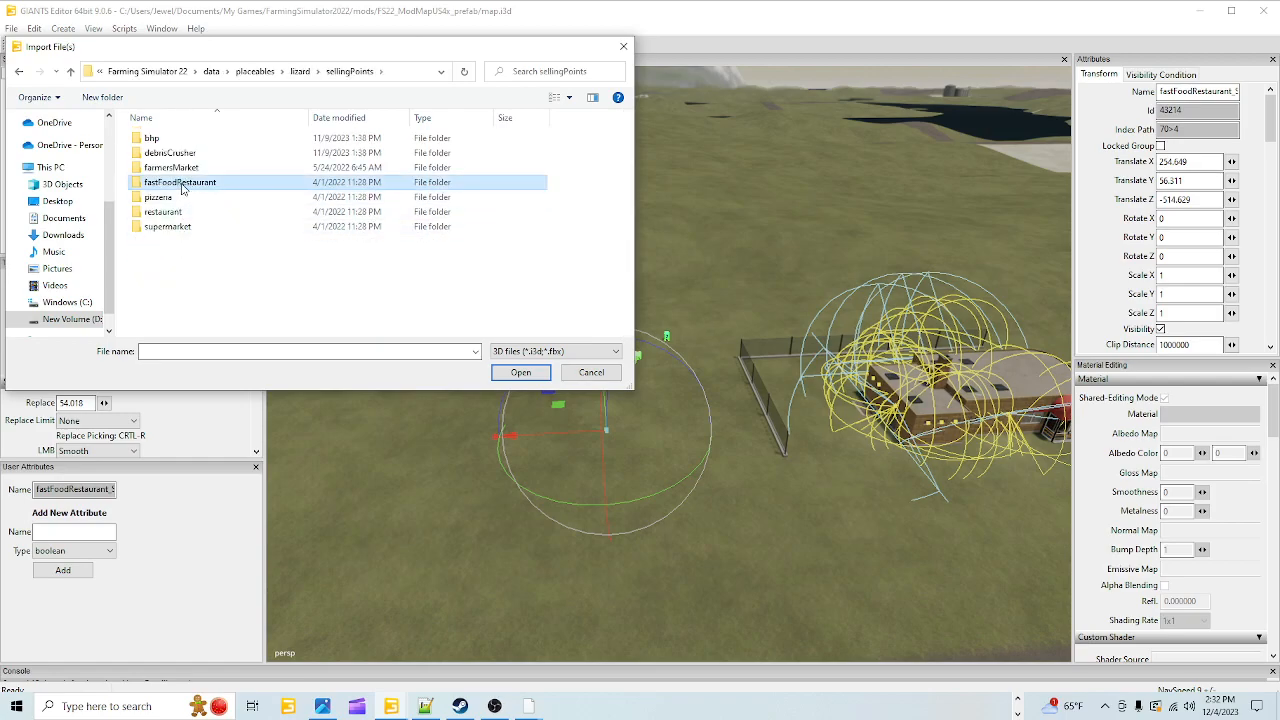
double_click(182, 189)
click(182, 172)
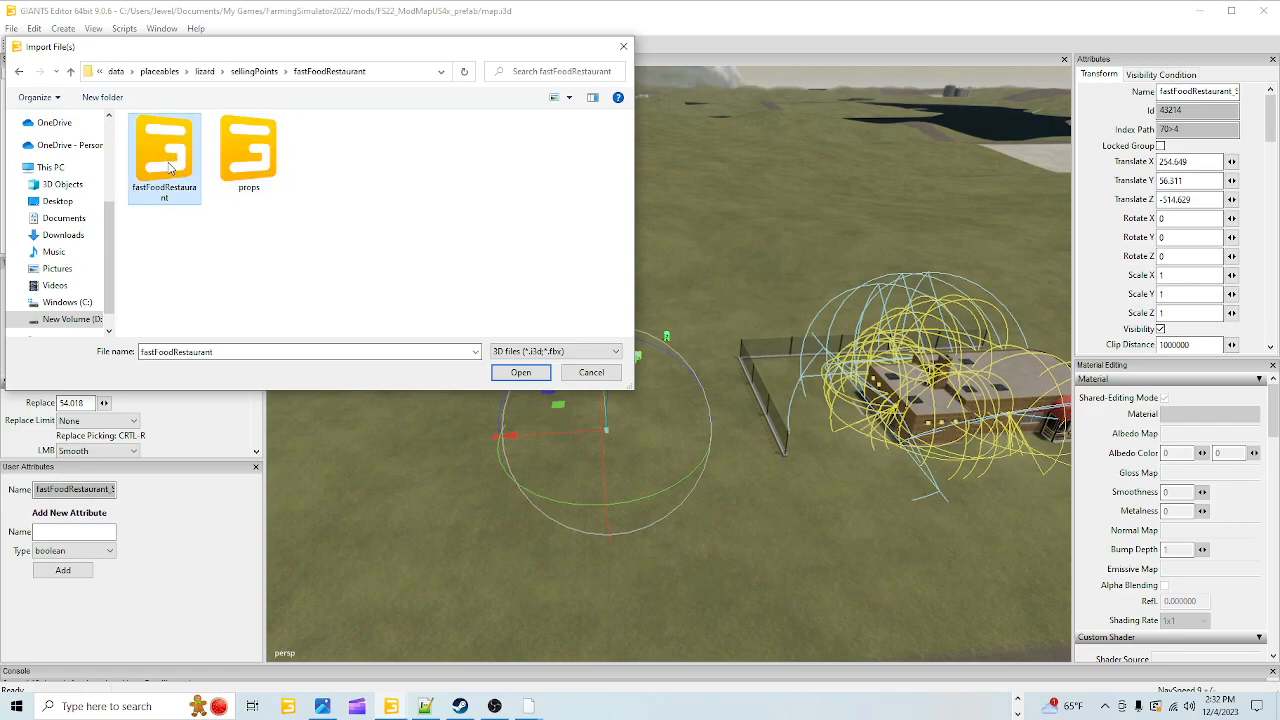
click(507, 371)
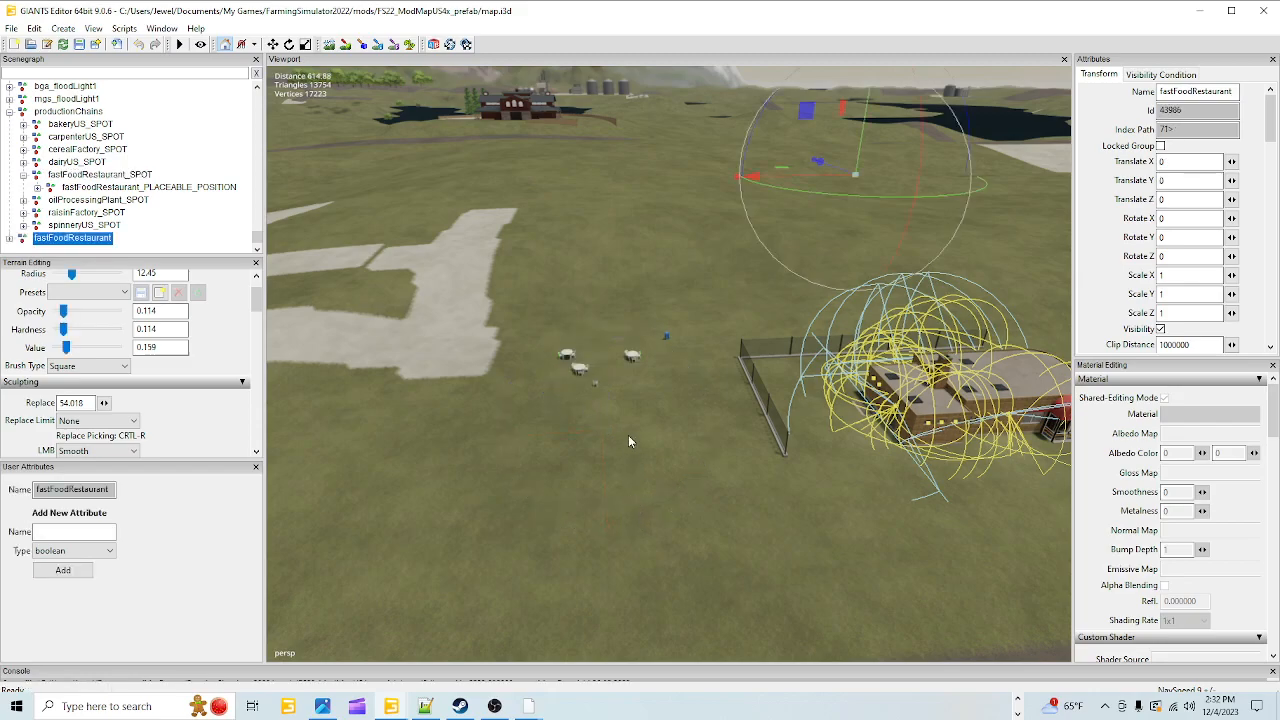
Expand the imported fastFoodRestaurant group, select its sellingStation node and frame the diner building in the view.
click(9, 238)
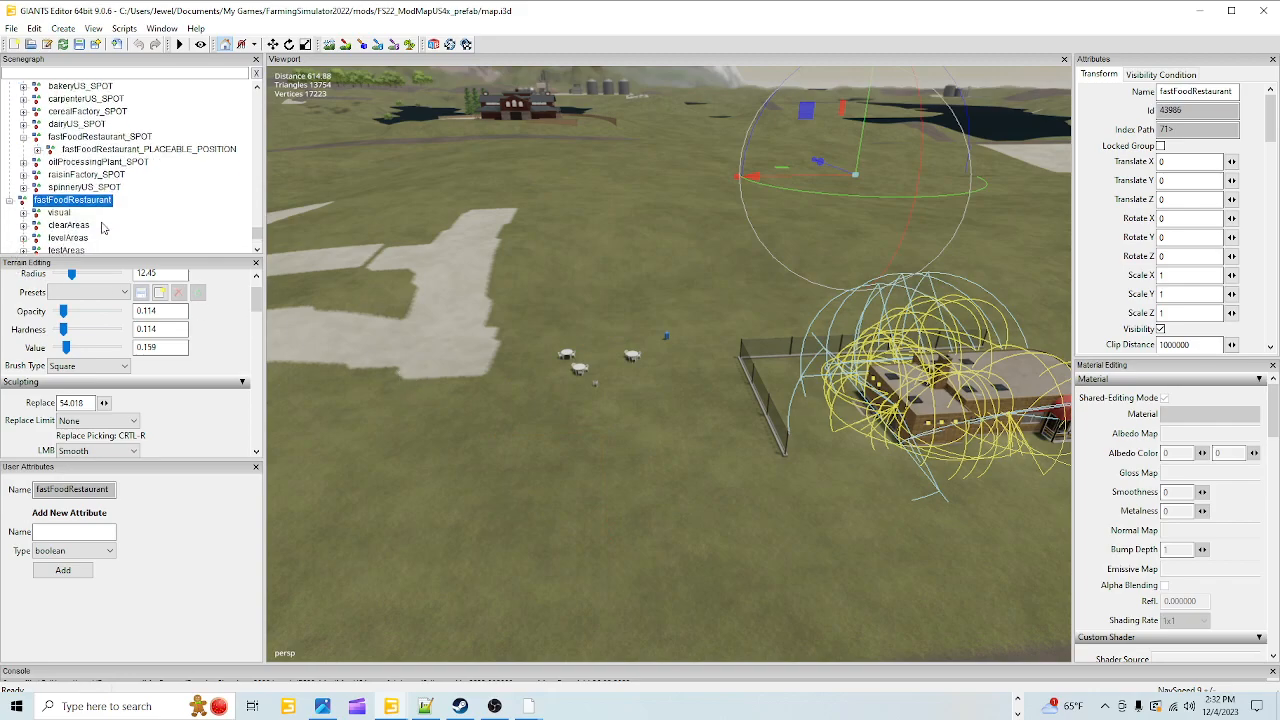
scroll(101, 198, down, 2)
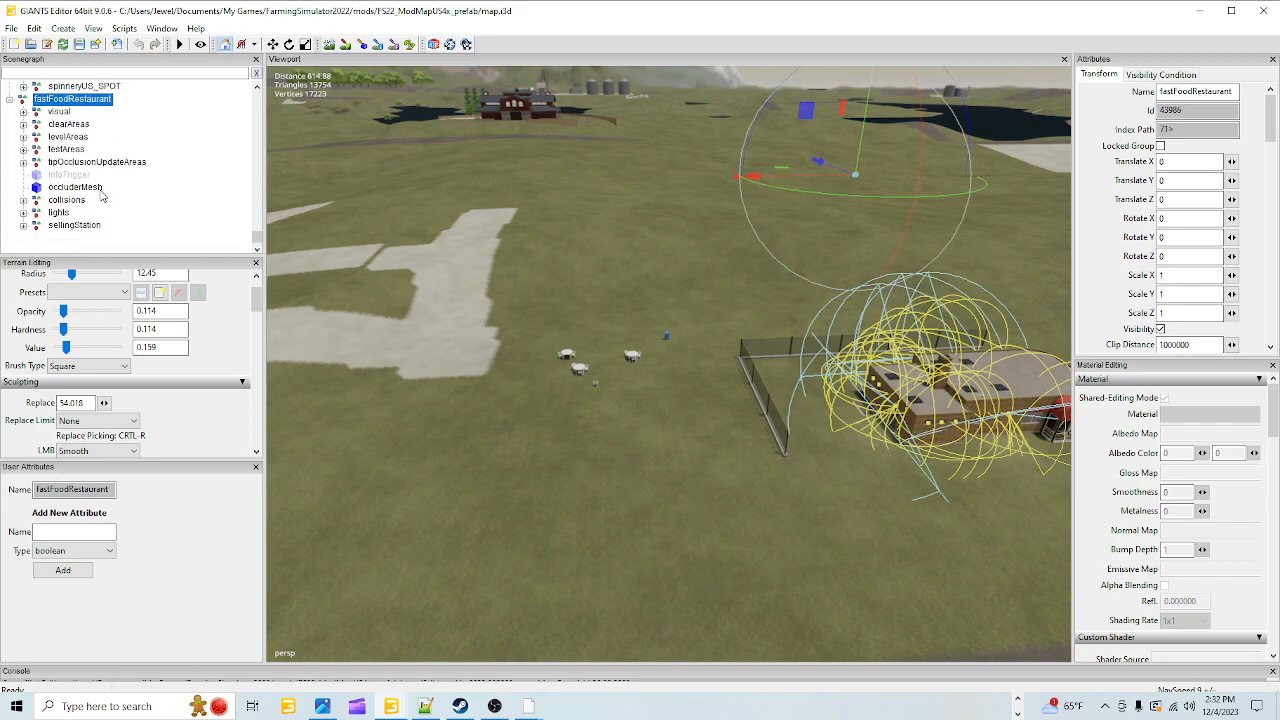
click(70, 226)
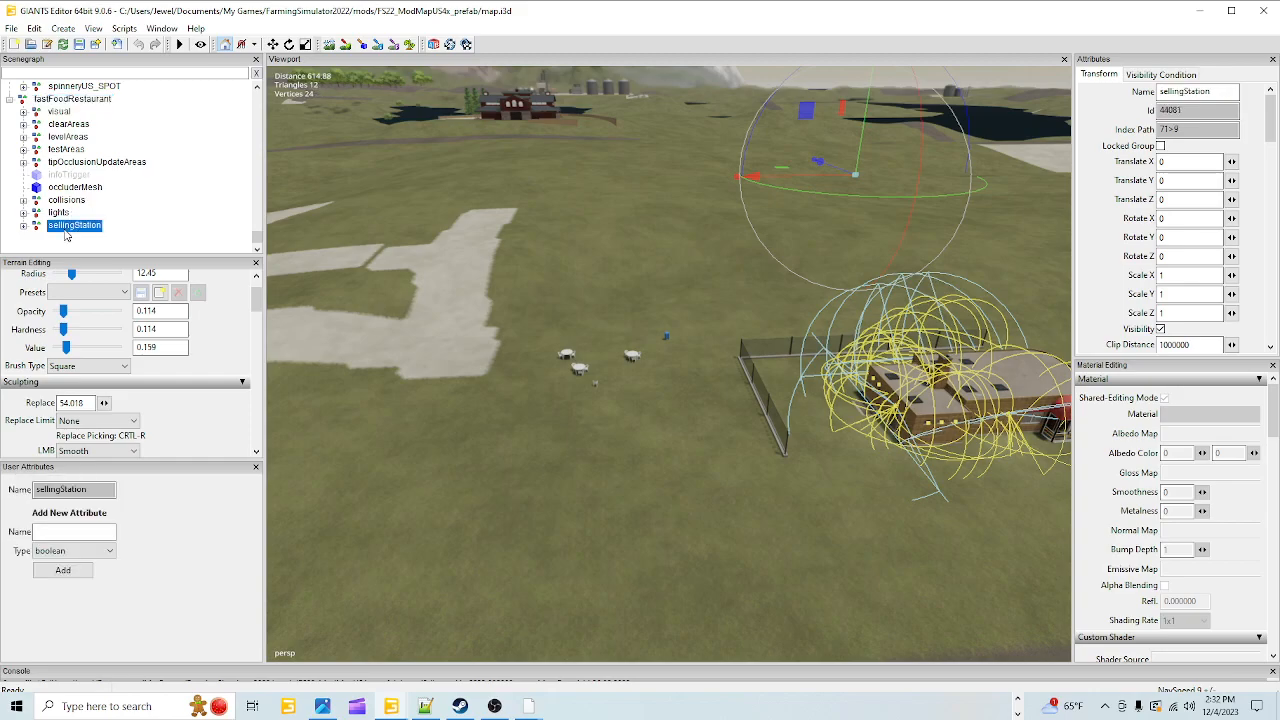
key(f)
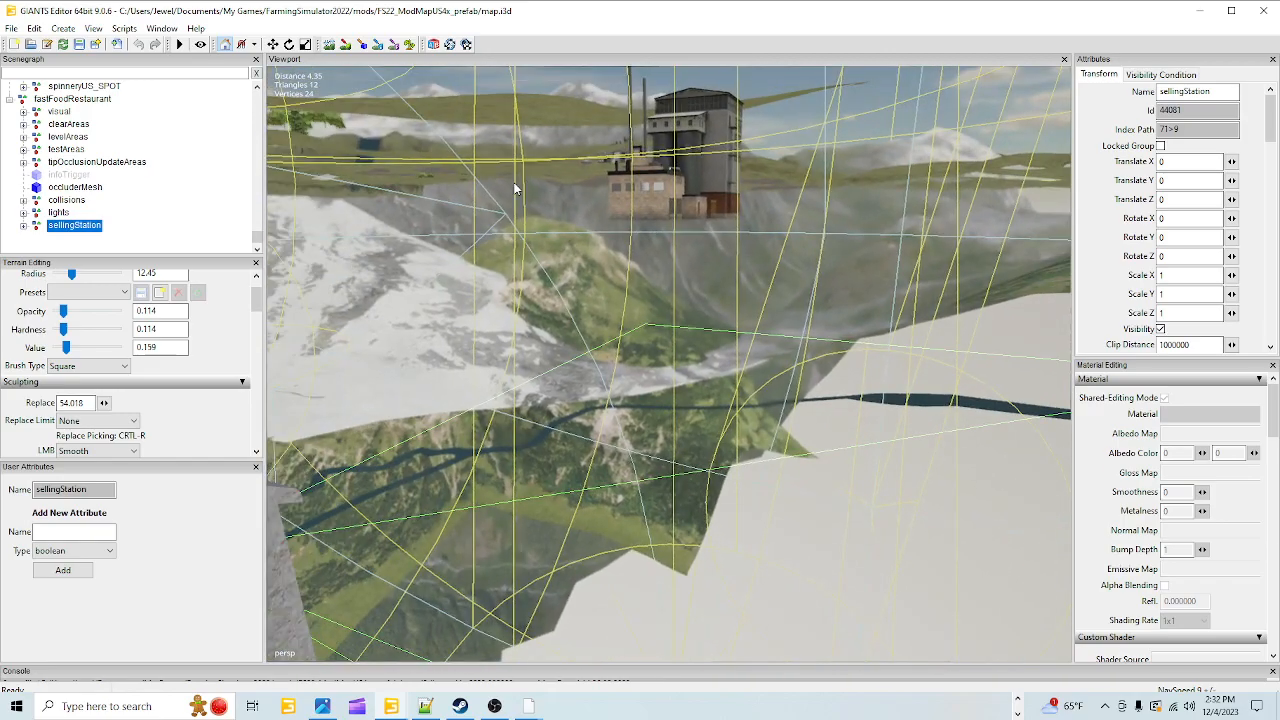
alt+drag(516, 189, 466, 270)
scroll(466, 270, down, 5)
mouse_move(582, 298)
alt+mouse_down()
mouse_move(456, 375)
mouse_move(571, 291)
alt+mouse_up()
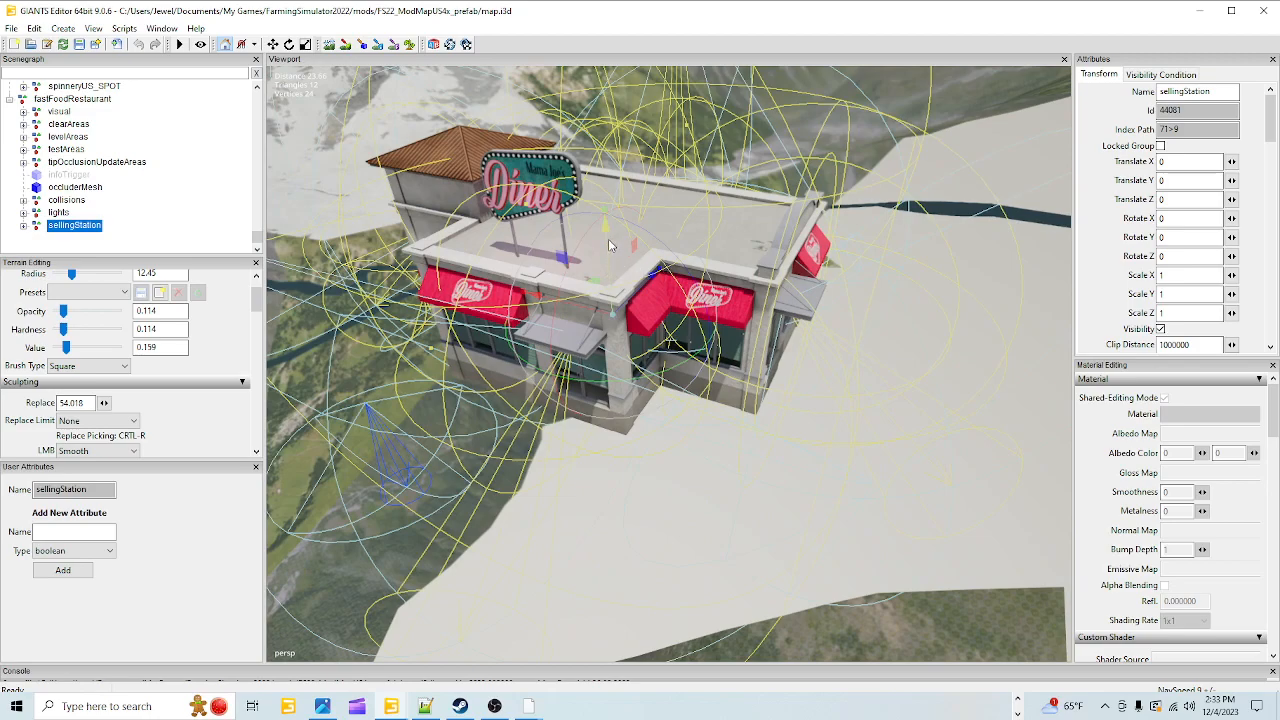
Go through the restaurant's child nodes from lights up to visual, then select the whole fastFoodRestaurant group.
click(58, 213)
click(76, 200)
click(82, 187)
click(90, 173)
click(82, 162)
click(75, 137)
click(70, 112)
click(73, 101)
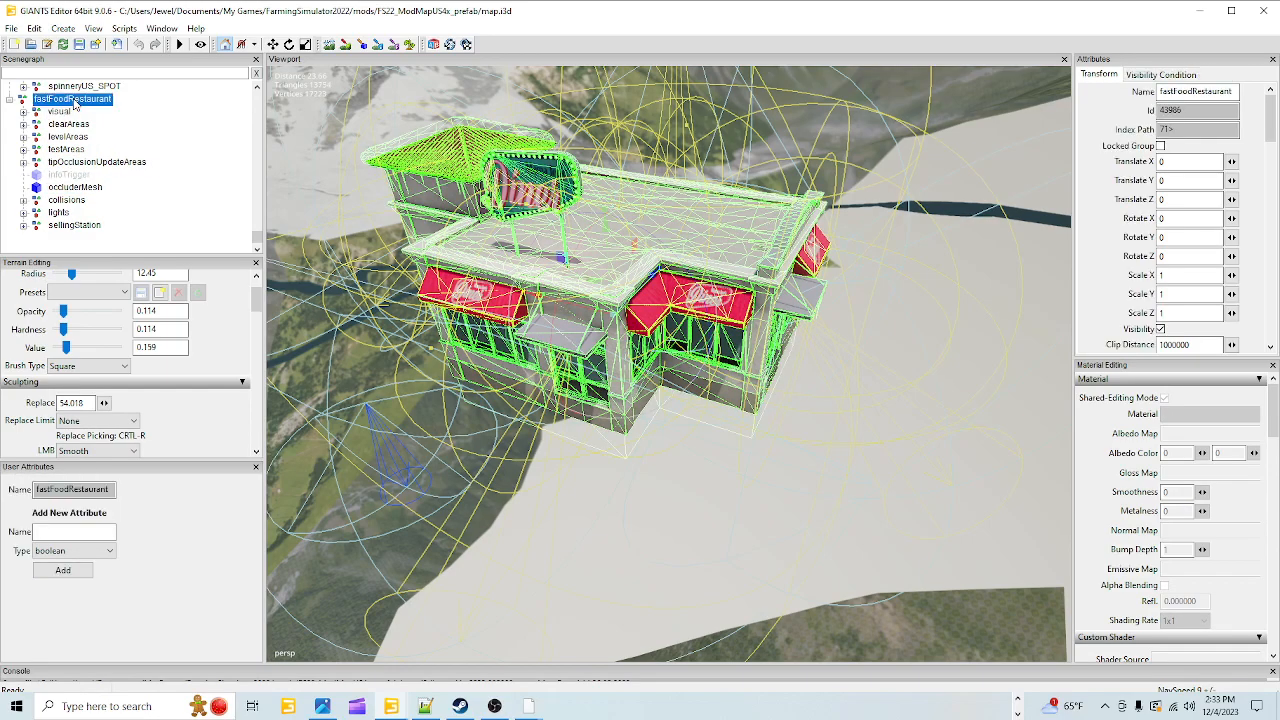
Find the way across the map from the imported diner back to the open grass where the restaurant SPOT's tables stand.
alt+drag(700, 340, 797, 356)
scroll(655, 373, down, 3)
scroll(655, 377, down, 3)
alt+drag(496, 505, 141, 412)
alt+drag(471, 473, 466, 422)
scroll(458, 491, up, 3)
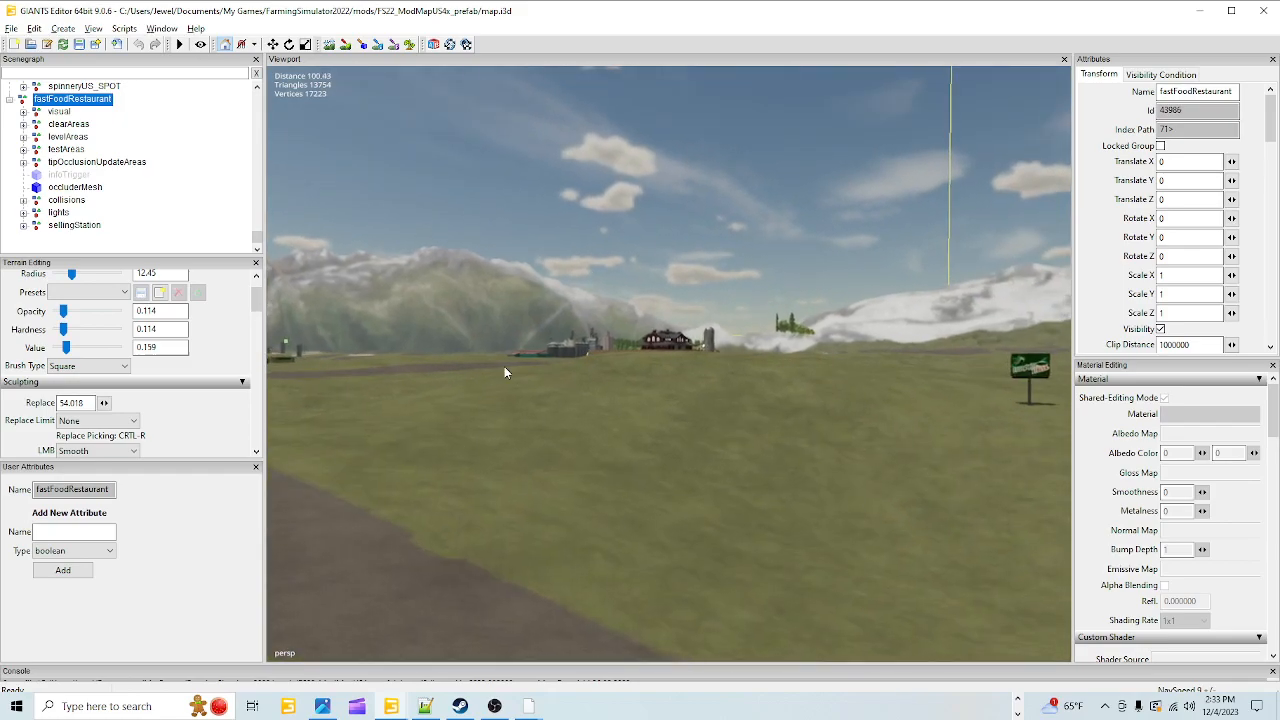
alt+right_drag(630, 347, 820, 75)
alt+right_drag(457, 457, 601, 225)
alt+drag(602, 228, 560, 368)
alt+right_drag(560, 368, 822, 64)
alt+drag(822, 69, 680, 181)
alt+right_drag(680, 181, 817, 105)
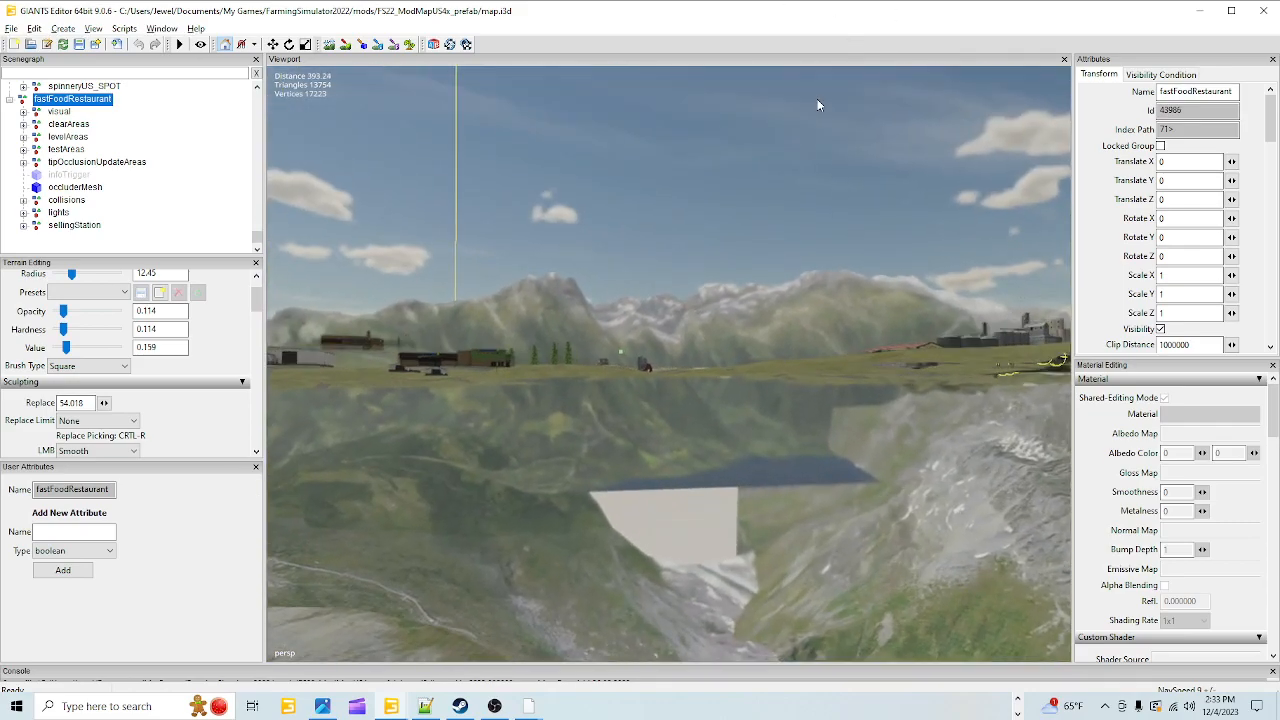
alt+right_drag(486, 406, 620, 310)
mouse_move(382, 464)
alt+right_down()
mouse_move(558, 364)
mouse_move(691, 331)
mouse_move(856, 236)
alt+right_up()
alt+drag(856, 236, 717, 208)
alt+right_drag(717, 208, 1027, 102)
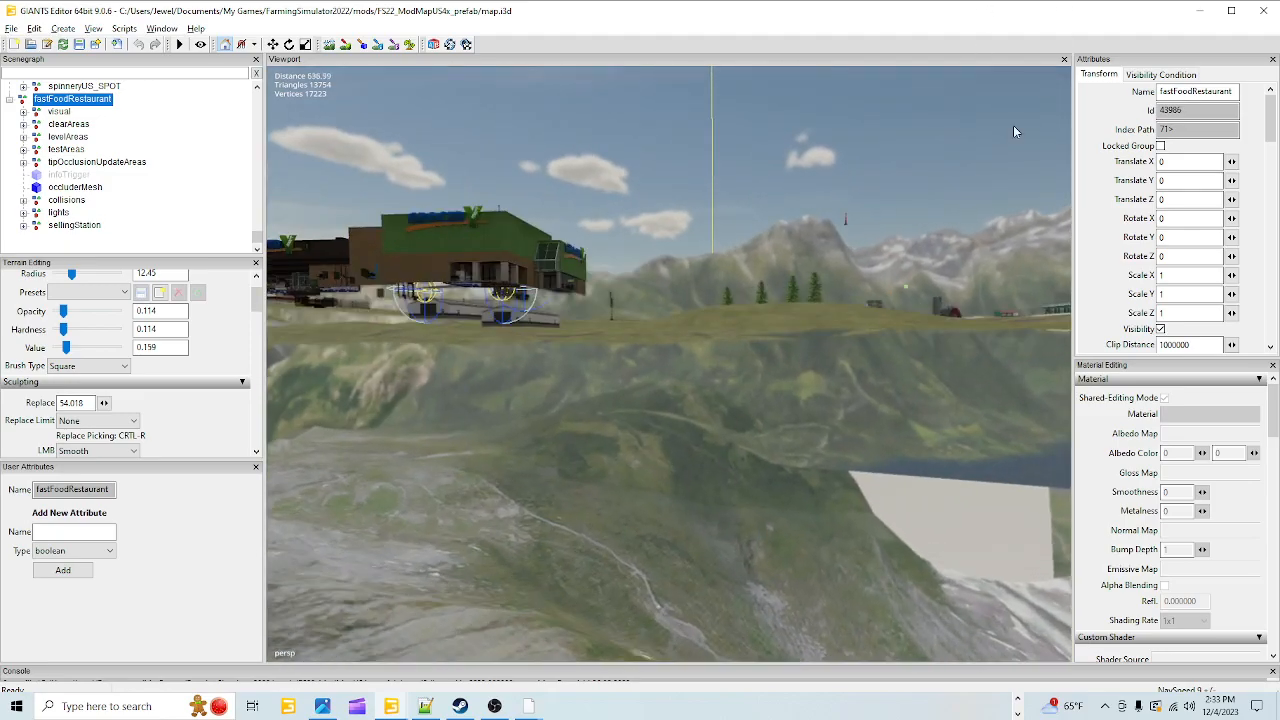
alt+drag(1027, 102, 737, 231)
alt+right_drag(737, 237, 708, 324)
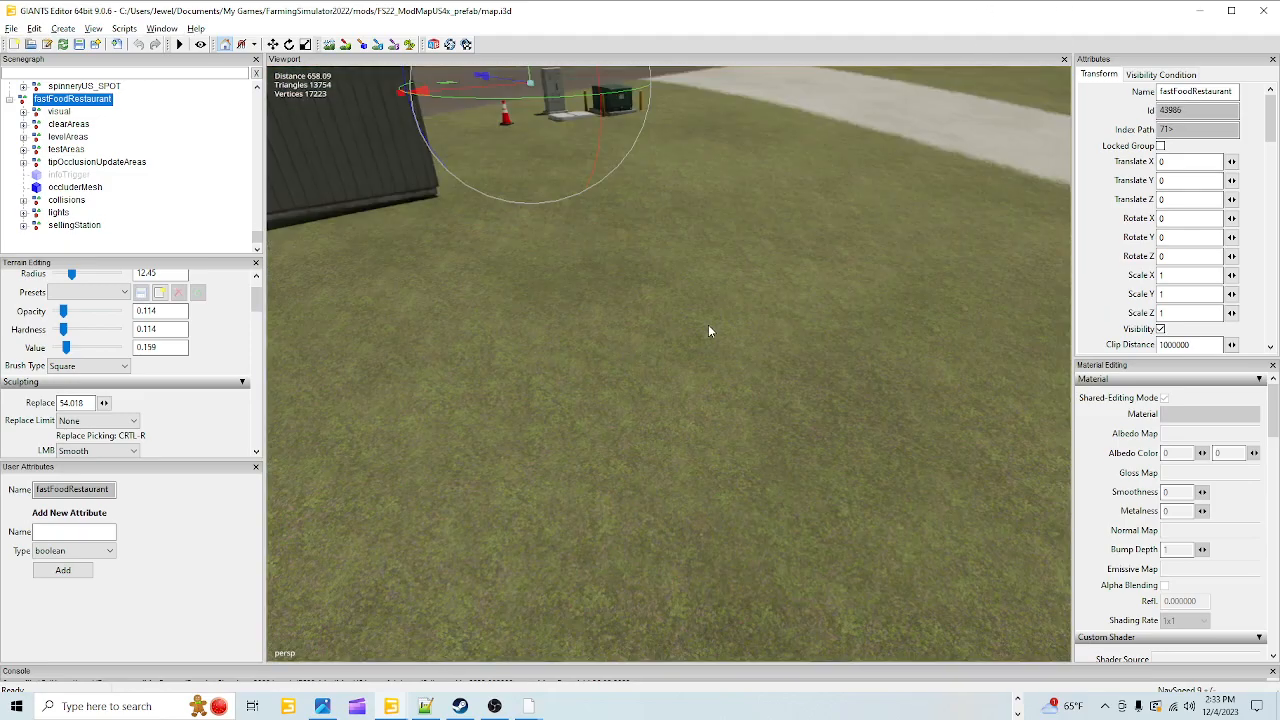
alt+drag(708, 324, 533, 308)
alt+right_drag(533, 308, 463, 551)
alt+drag(463, 551, 880, 380)
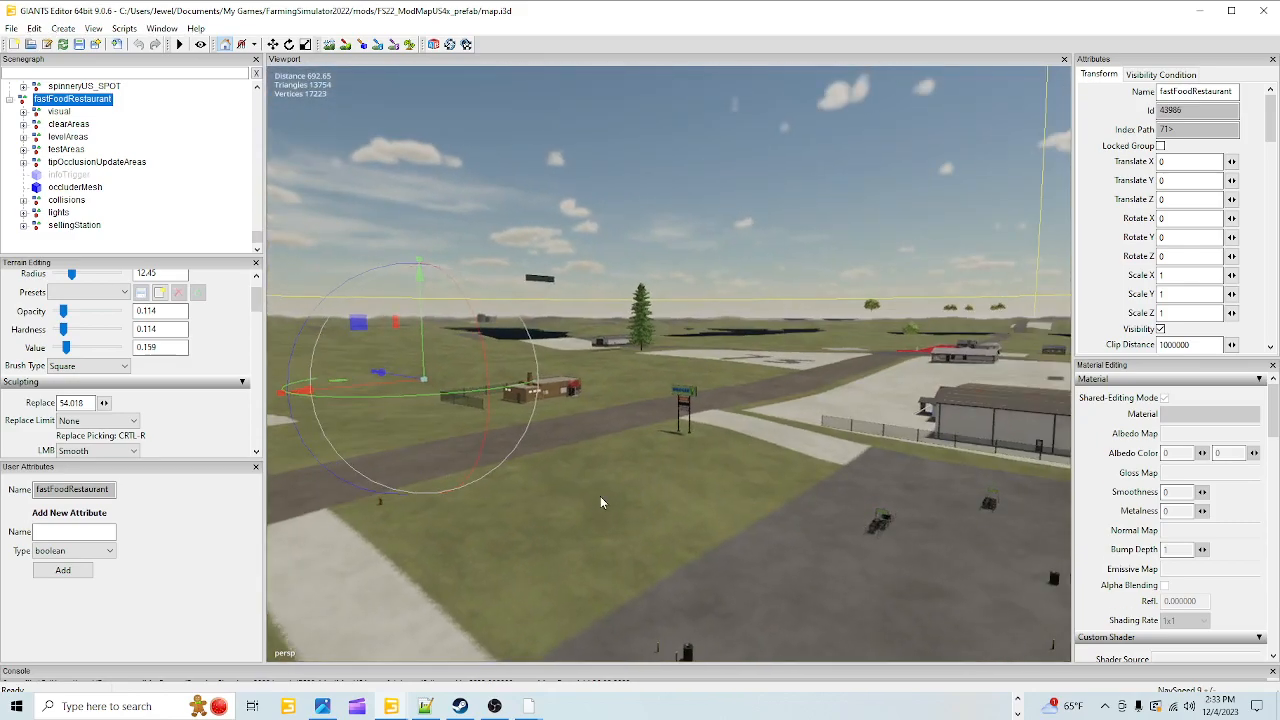
alt+right_drag(614, 494, 672, 314)
alt+drag(672, 314, 603, 356)
alt+right_drag(603, 356, 760, 214)
alt+drag(596, 457, 610, 437)
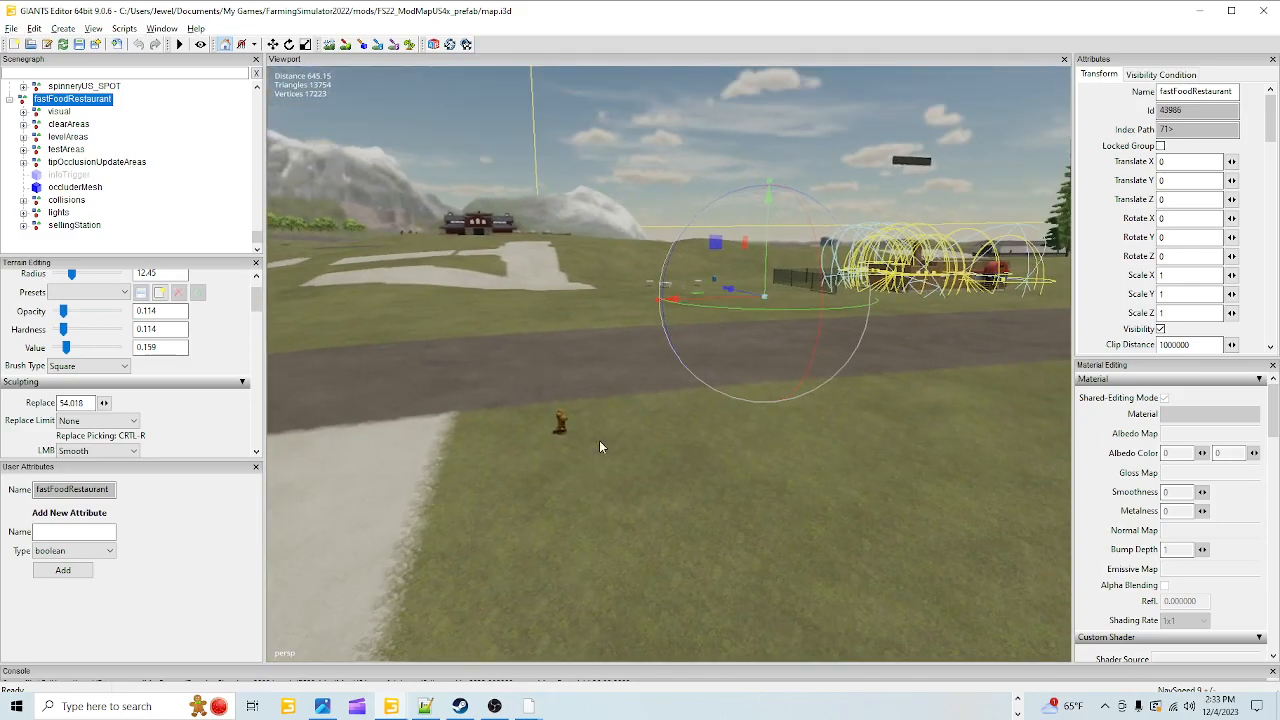
alt+right_drag(610, 437, 839, 204)
mouse_move(829, 262)
alt+mouse_down()
mouse_move(723, 374)
mouse_move(843, 251)
alt+mouse_up()
alt+drag(719, 344, 744, 303)
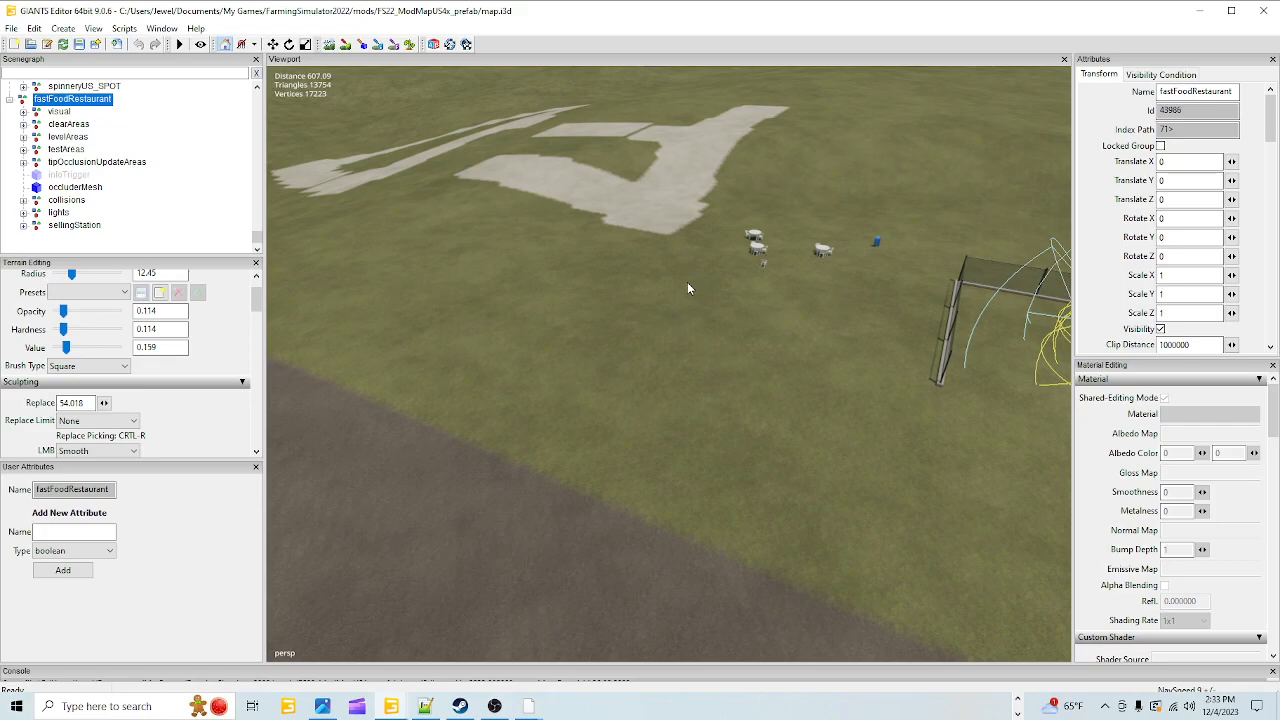
Collapse the fastFoodRestaurant group and place it on the grass near the tables at about X 258.23, Z -516.31, undoing the accidental scaling.
click(8, 100)
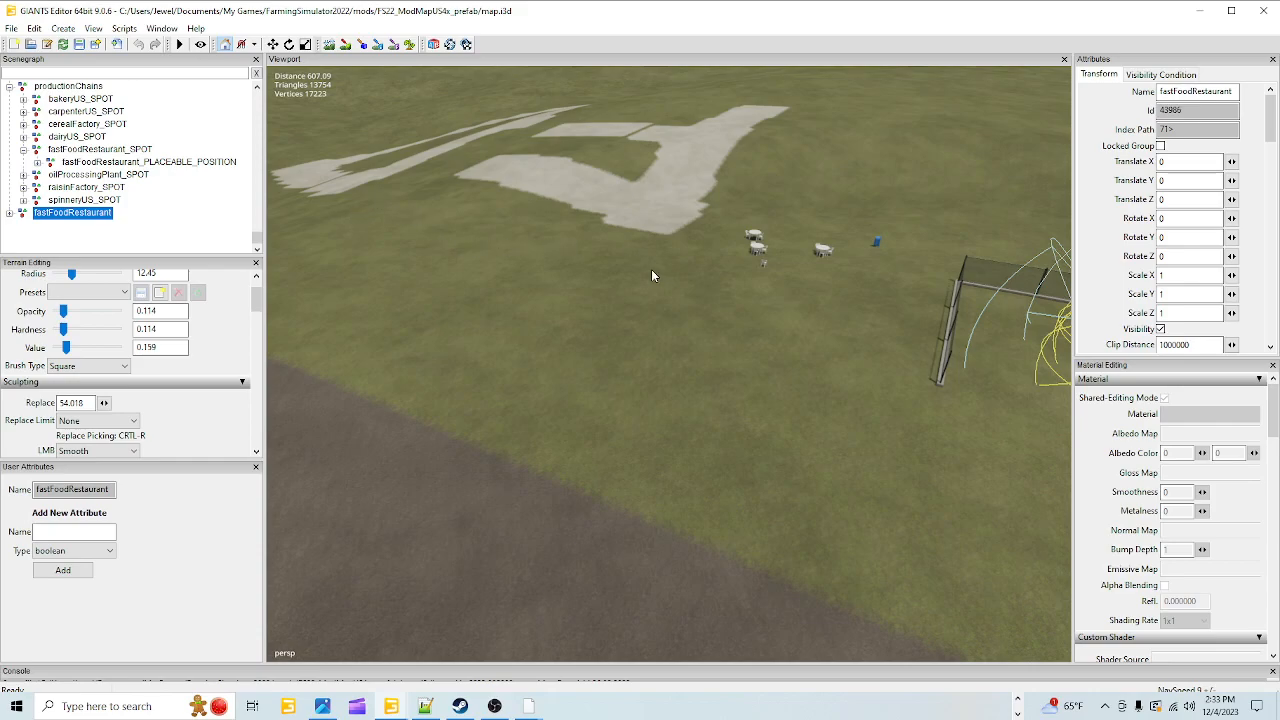
key(ctrl+b)
drag(697, 299, 731, 349)
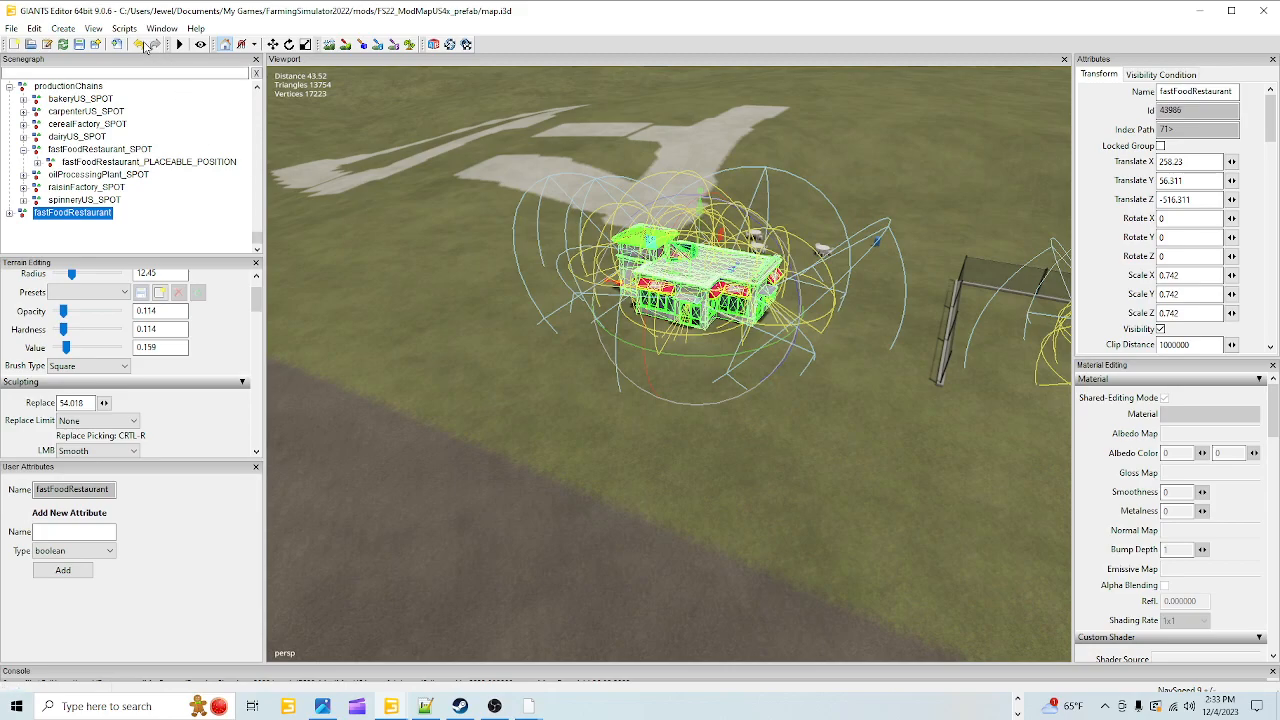
click(139, 45)
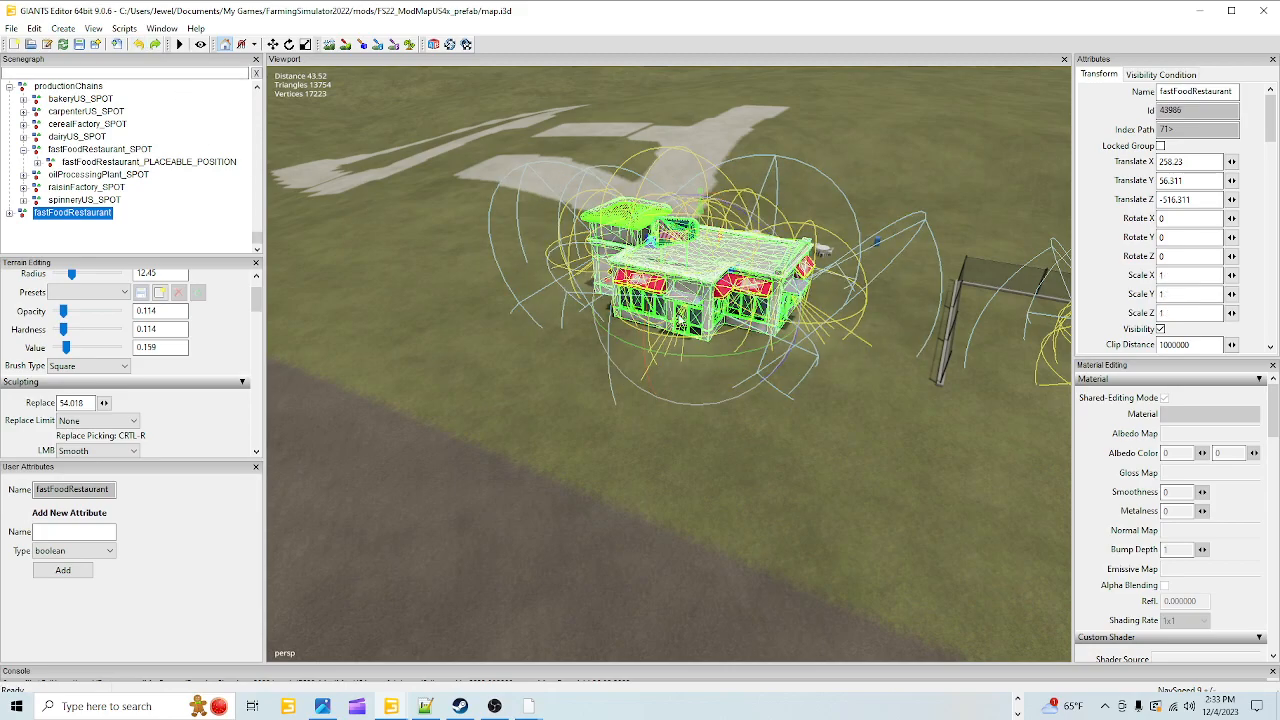
Raise the restaurant to about 56.5 on Y and shift it to about 260.48 on X.
drag(704, 230, 666, 232)
alt+drag(571, 400, 606, 350)
alt+right_drag(504, 516, 763, 197)
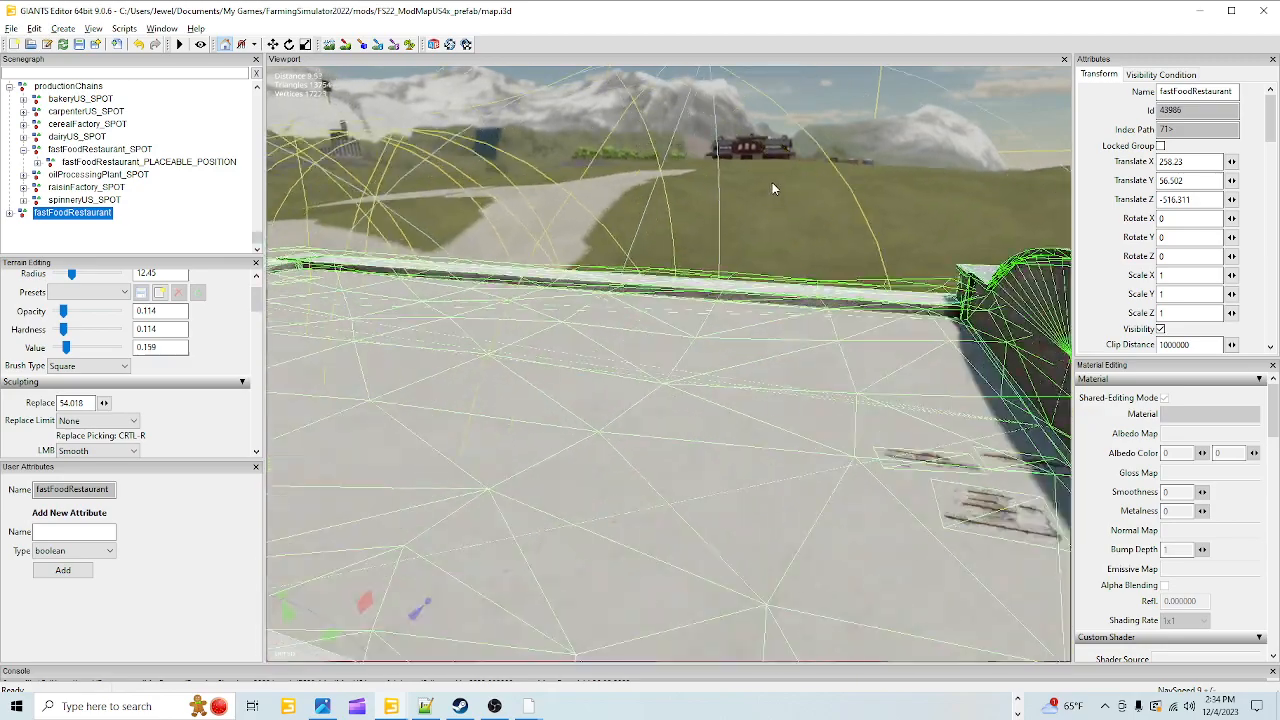
alt+drag(763, 197, 713, 281)
alt+right_drag(713, 281, 403, 538)
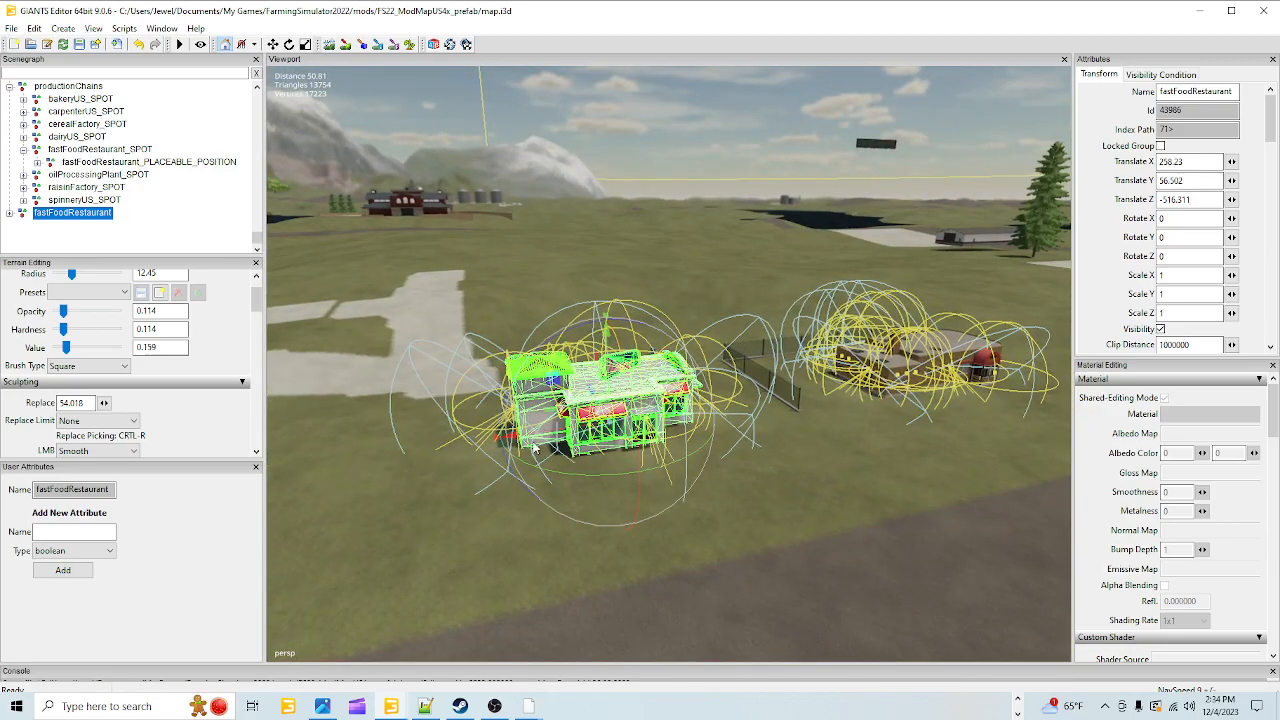
mouse_move(540, 438)
mouse_down()
mouse_move(498, 440)
mouse_move(515, 438)
mouse_up()
Examine the placed restaurant from several angles against the neighbouring fence, the brick building and the road.
alt+drag(519, 483, 617, 566)
alt+right_drag(617, 566, 694, 337)
alt+drag(600, 440, 537, 486)
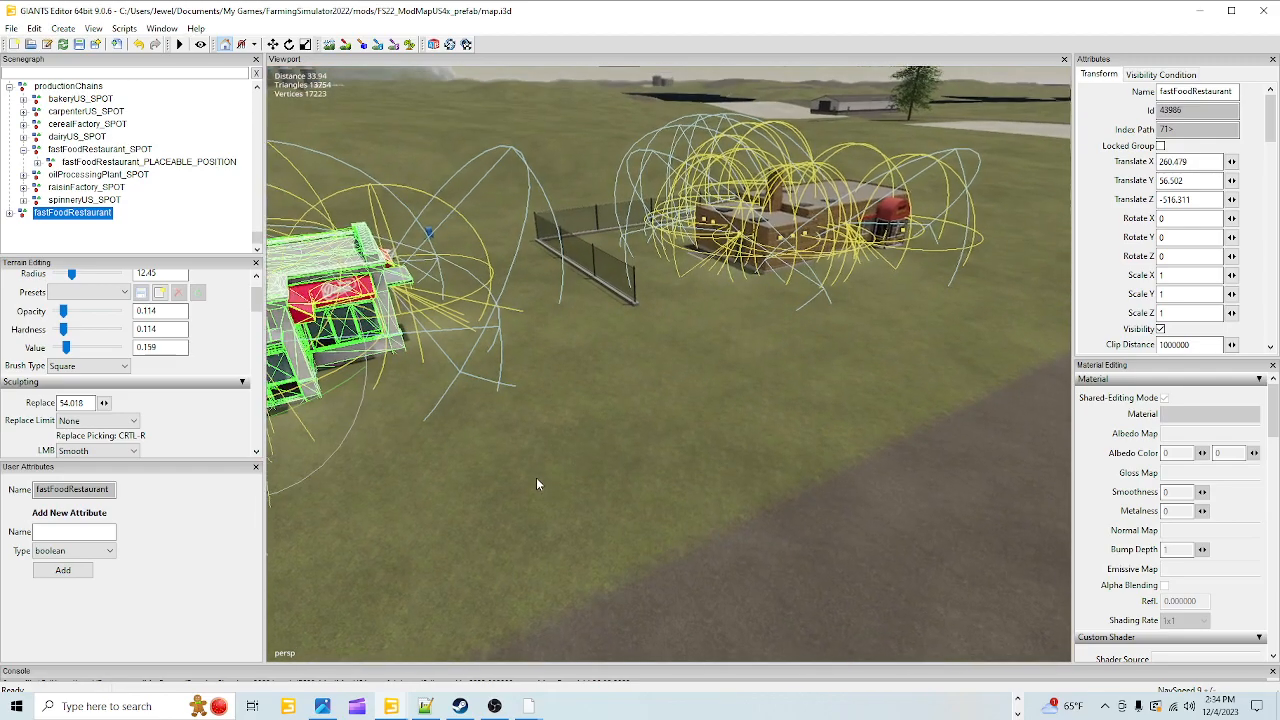
alt+right_drag(537, 486, 601, 310)
alt+drag(600, 310, 524, 303)
alt+drag(628, 467, 700, 466)
alt+right_drag(700, 466, 757, 334)
alt+drag(755, 332, 838, 358)
alt+right_drag(838, 358, 596, 494)
alt+drag(596, 494, 748, 440)
alt+right_drag(748, 440, 544, 559)
alt+drag(544, 559, 574, 532)
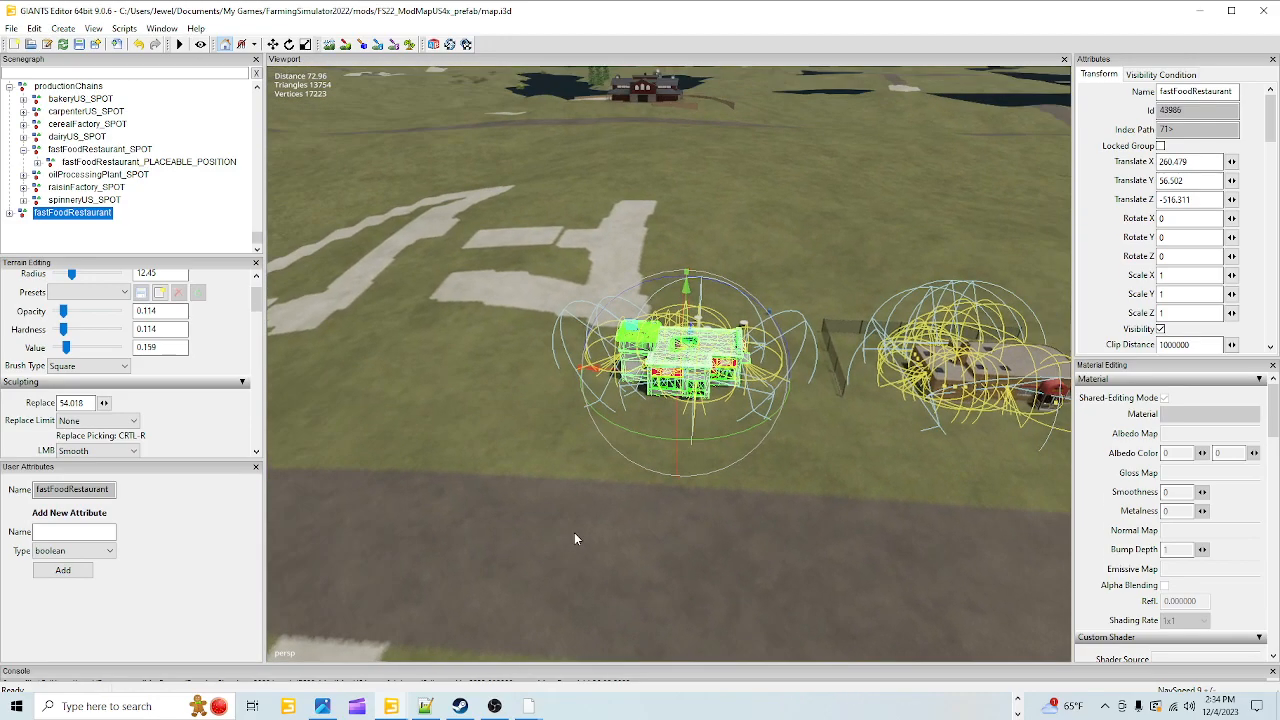
Switch to the GIANTS Editor window with the original mapUS and examine how the fastFoodRestaurant_SPOT tables and chairs are arranged around the lot.
mouse_move(386, 708)
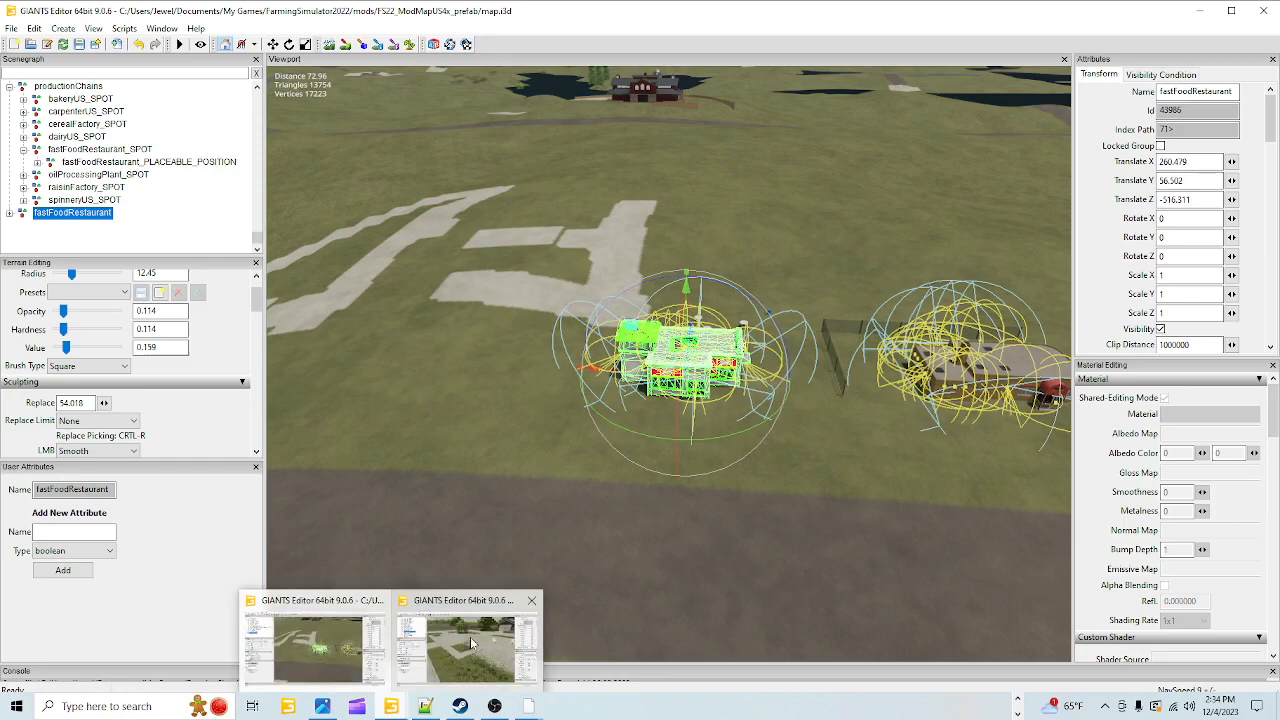
click(480, 632)
alt+right_drag(545, 472, 425, 600)
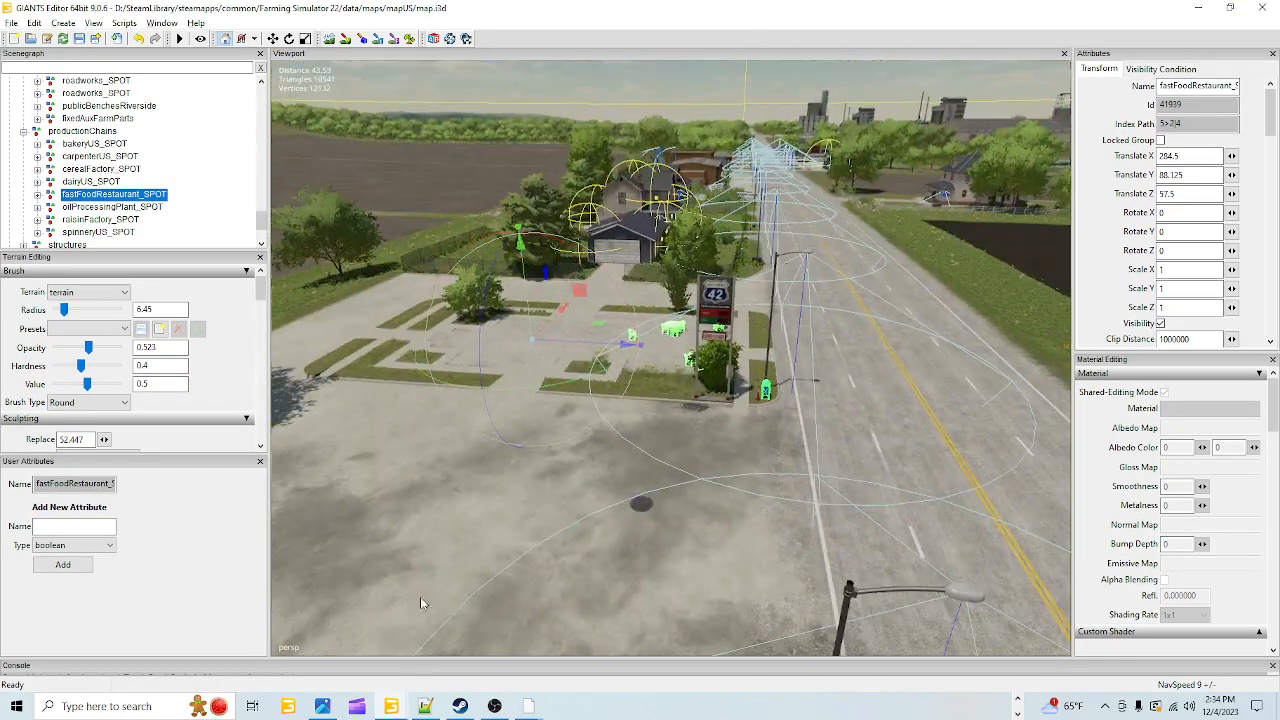
alt+drag(679, 404, 713, 420)
alt+right_drag(713, 420, 774, 331)
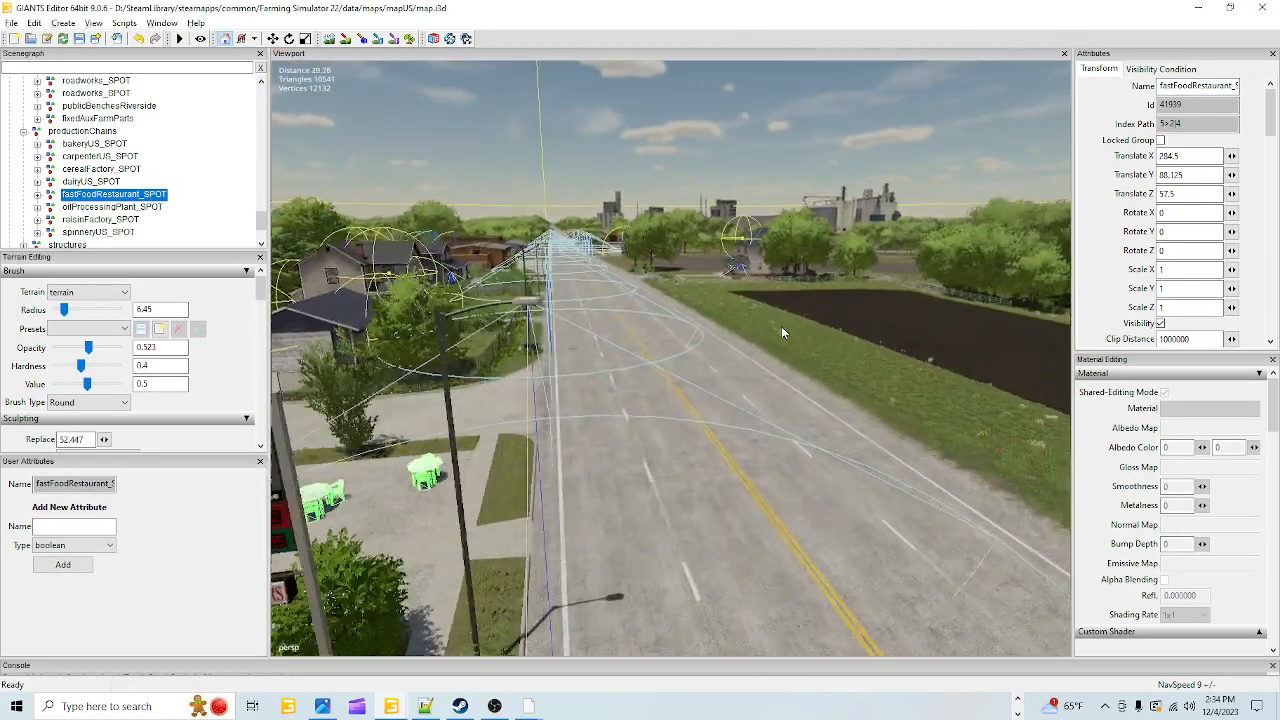
alt+middle_drag(774, 331, 685, 363)
alt+drag(685, 363, 395, 415)
alt+right_drag(395, 409, 516, 474)
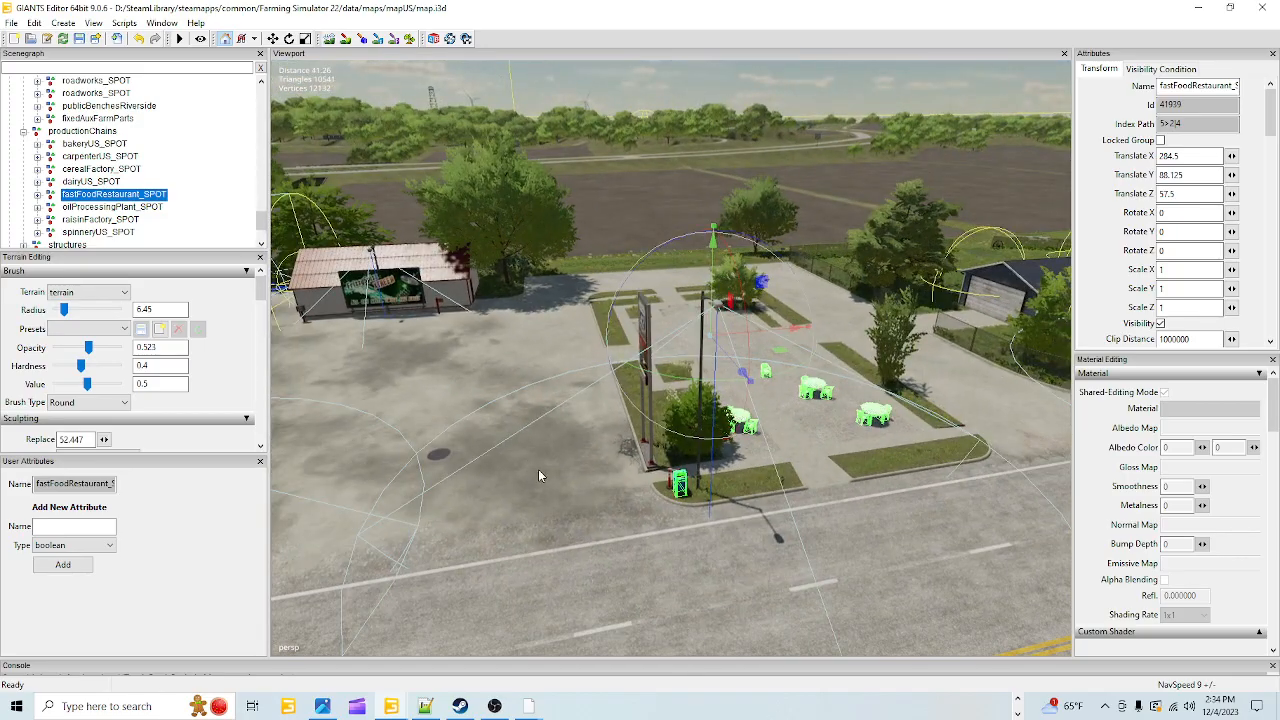
alt+drag(557, 467, 480, 395)
alt+middle_drag(480, 395, 548, 393)
alt+drag(548, 393, 645, 419)
alt+right_drag(645, 419, 694, 249)
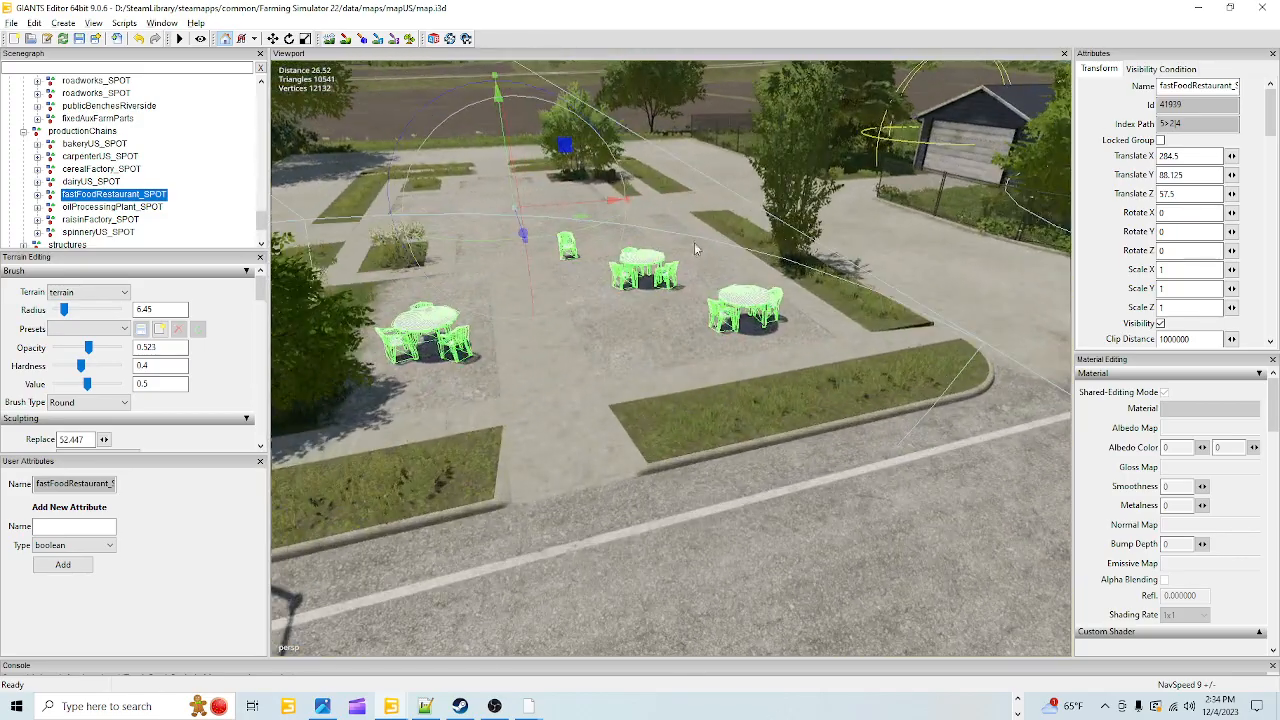
alt+drag(660, 360, 471, 354)
alt+right_drag(471, 354, 517, 444)
scroll(627, 311, up, 3)
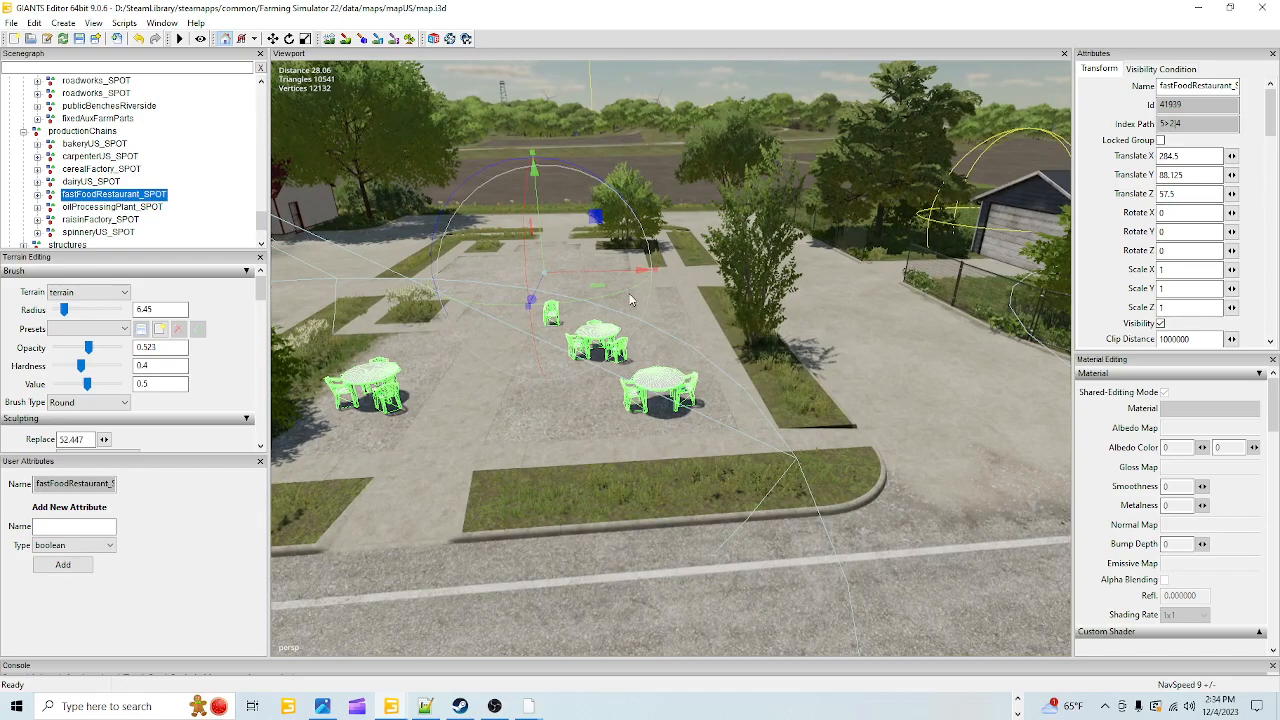
Open the in-game screenshots in the photo viewer and look through the images around the fast food restaurant.
click(322, 706)
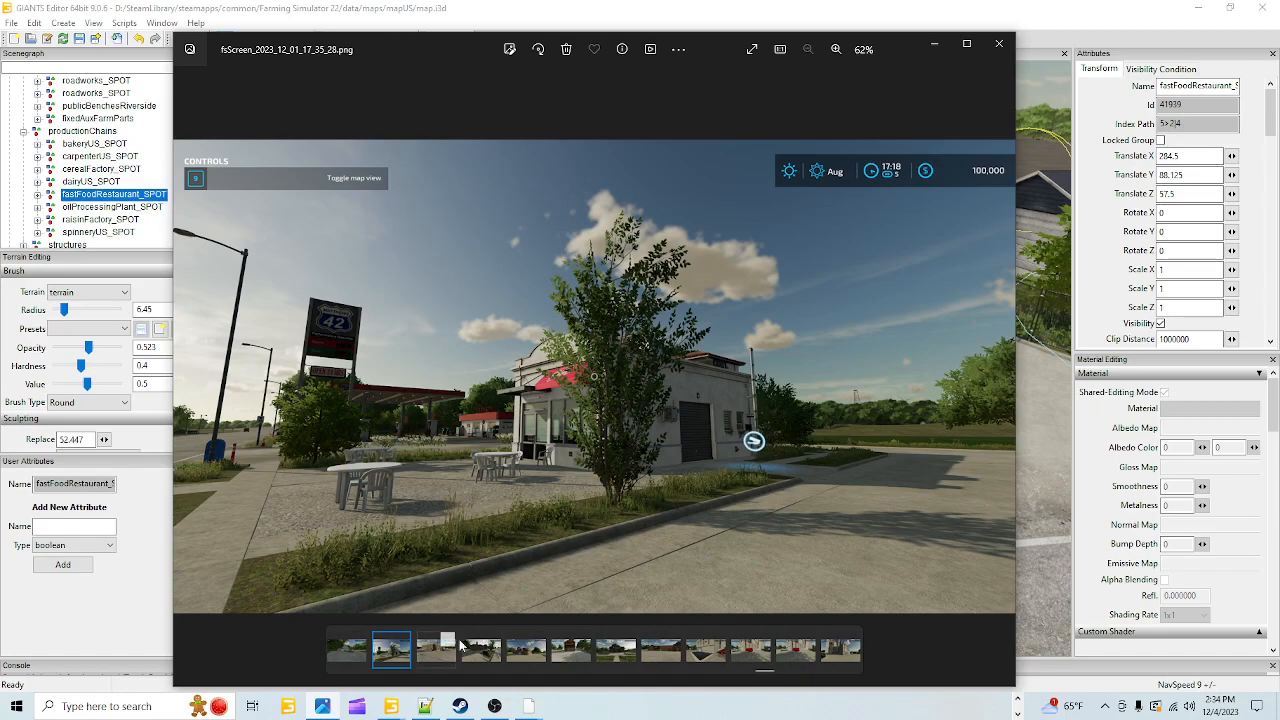
click(186, 376)
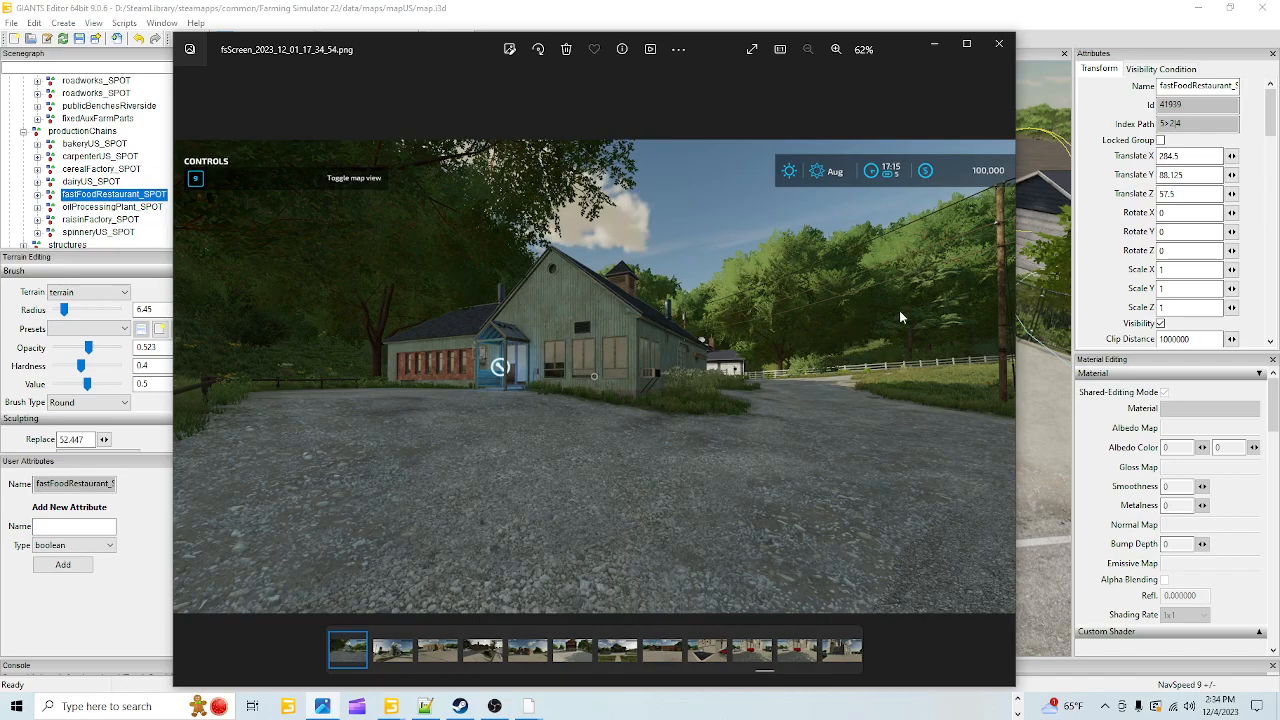
click(986, 367)
click(986, 368)
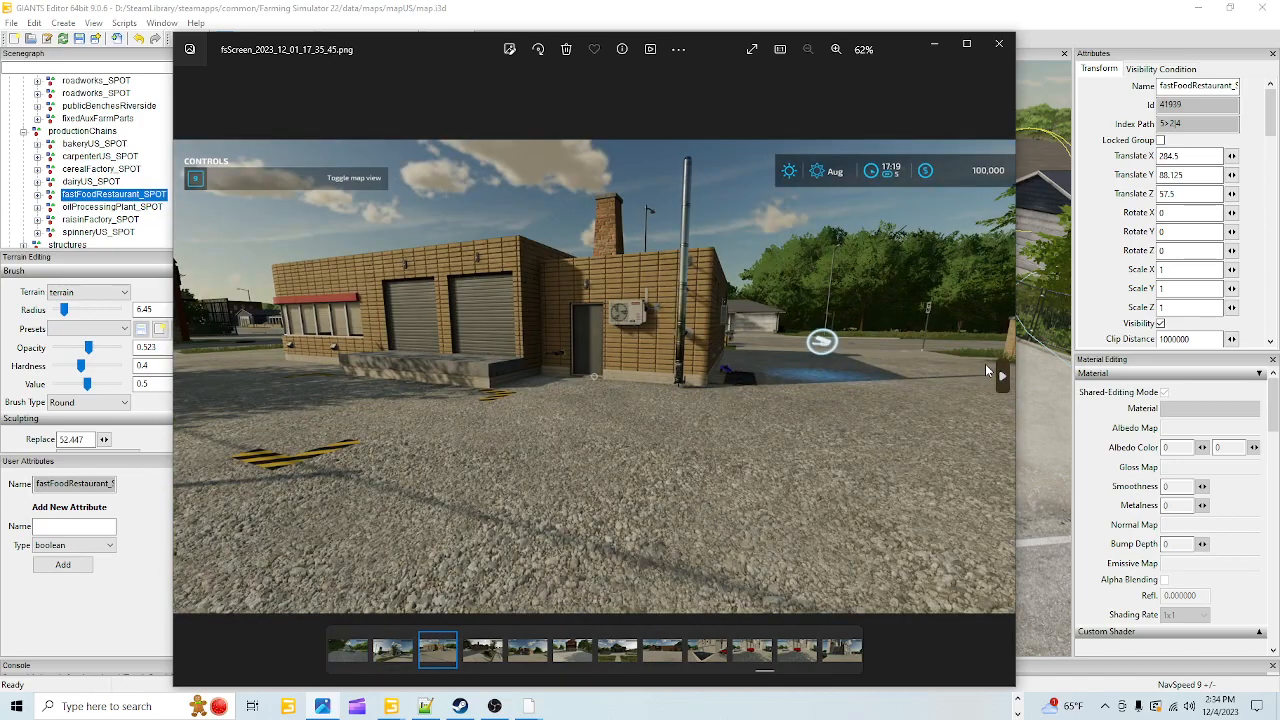
click(985, 369)
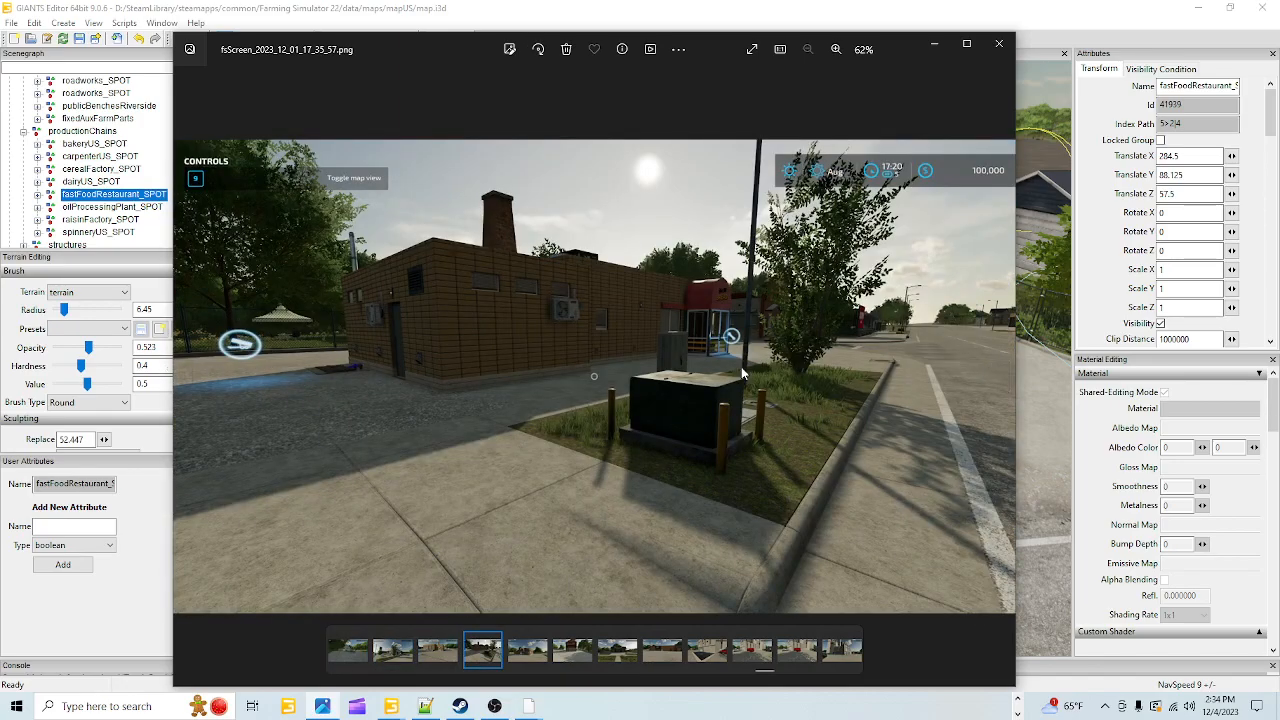
click(986, 368)
Browse the earlier production point screenshots, return to the restaurant image fsScreen_2023_12_01_17_35_28.png for reference, and minimize the photo viewer.
click(204, 383)
click(204, 383)
click(204, 383)
click(204, 383)
click(205, 383)
click(205, 383)
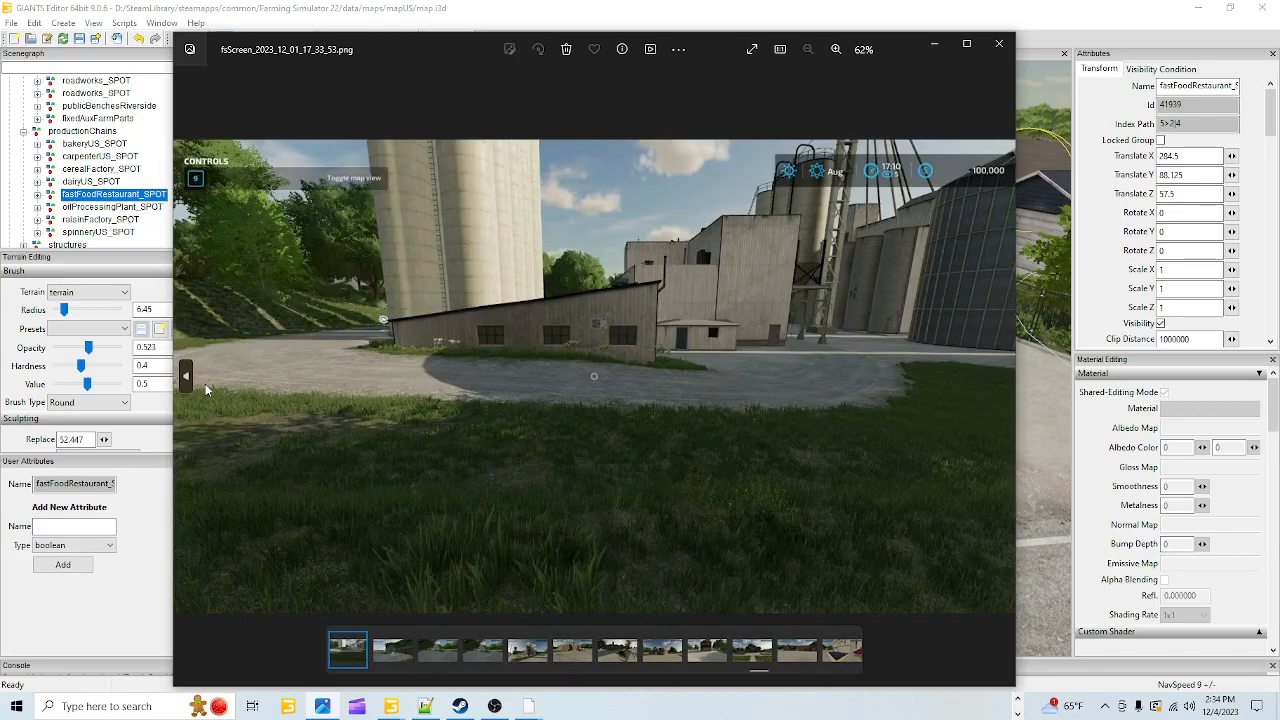
click(205, 383)
click(205, 383)
click(205, 383)
click(206, 383)
click(206, 383)
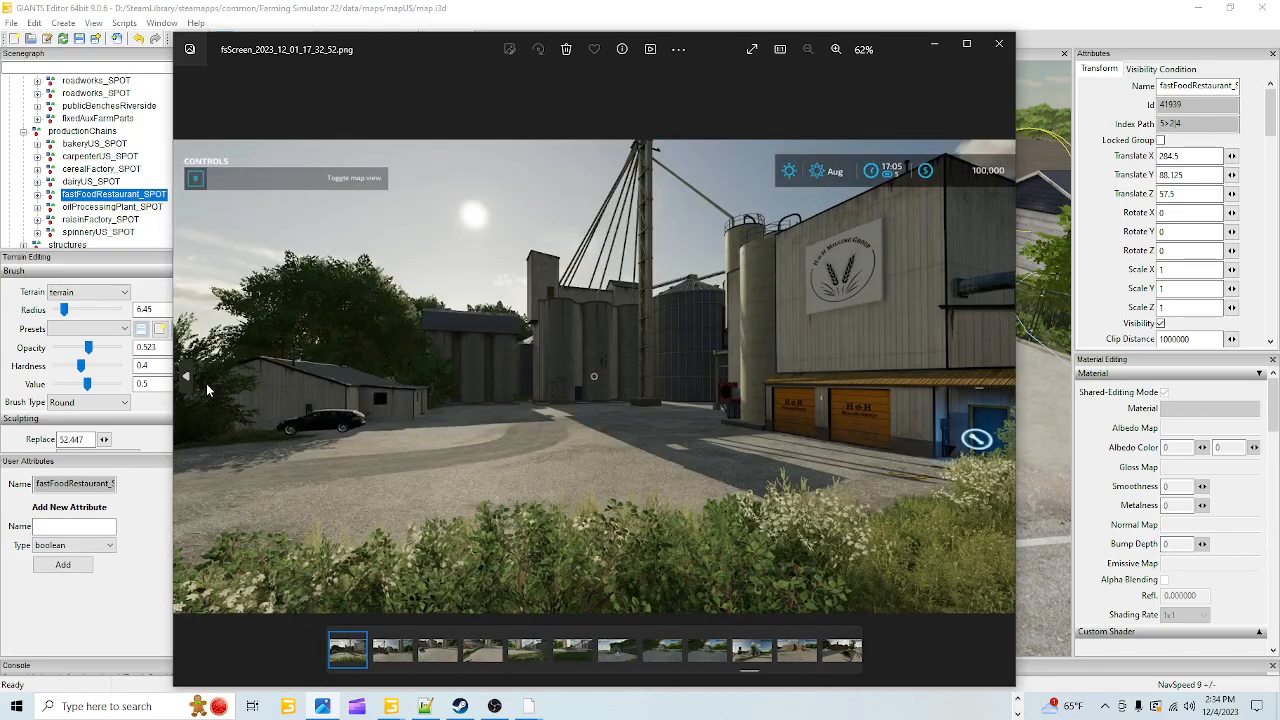
click(1003, 384)
click(1003, 384)
click(1003, 384)
click(1003, 384)
click(1003, 384)
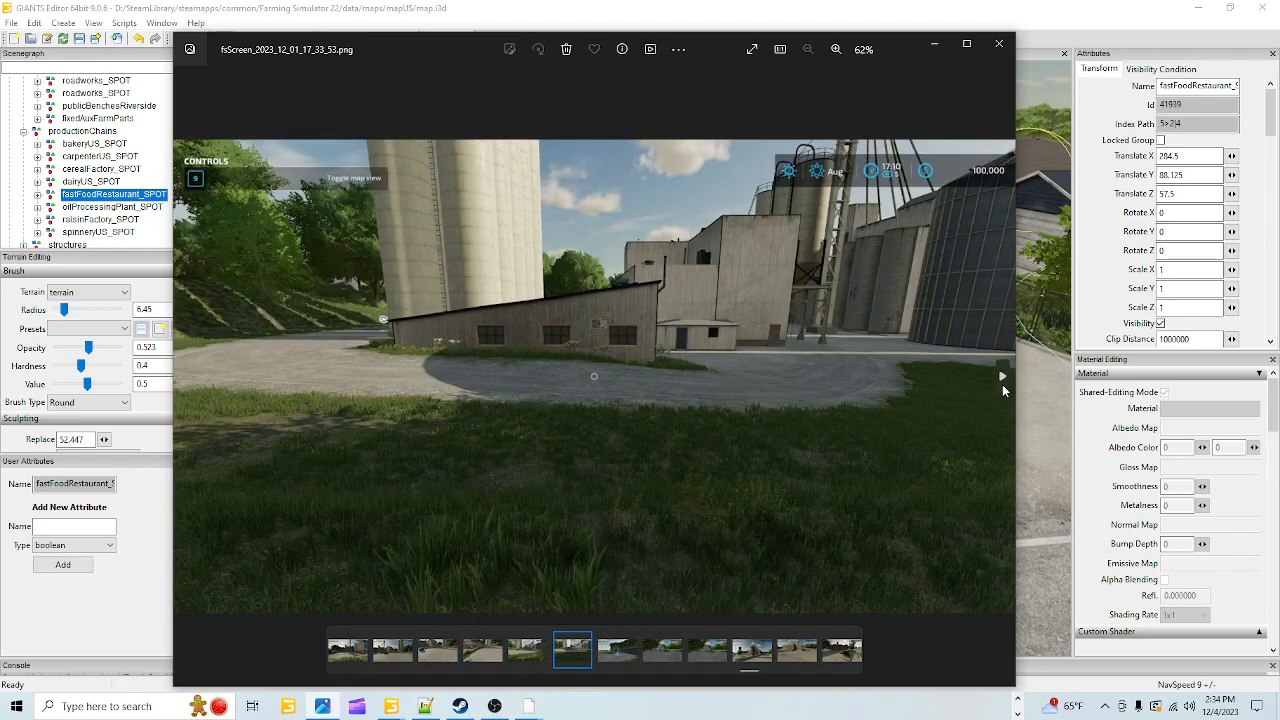
click(1003, 384)
click(1003, 384)
click(1003, 384)
click(1002, 384)
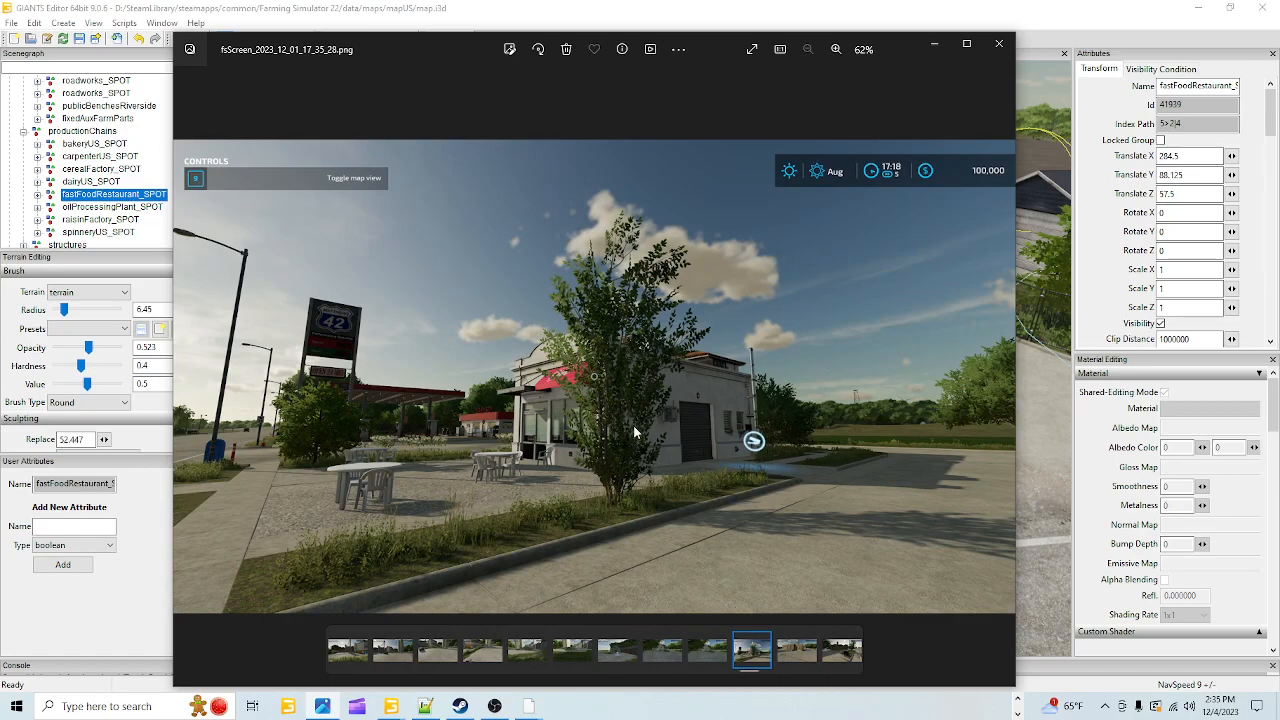
click(935, 49)
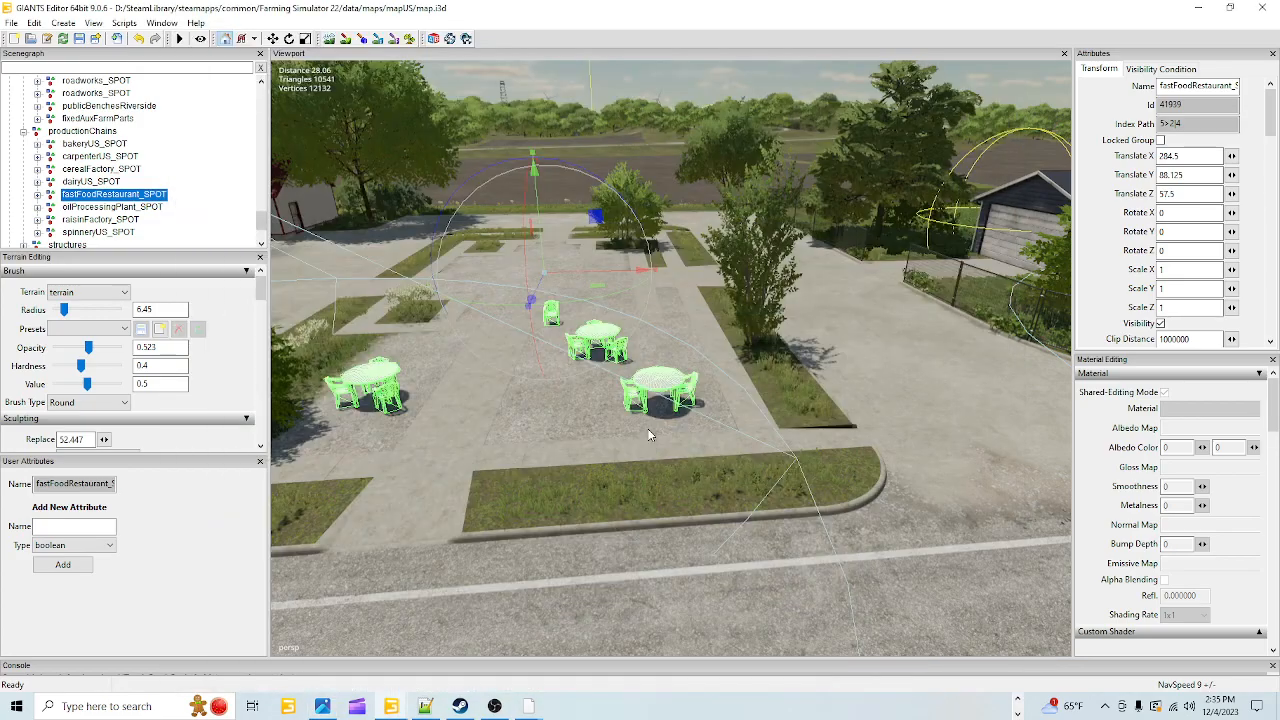
Switch to the GIANTS Editor window with the custom FS22_ModMapUS4x_prefab map and examine the restaurant relative to its tables, the road and the fence.
mouse_move(391, 706)
click(412, 557)
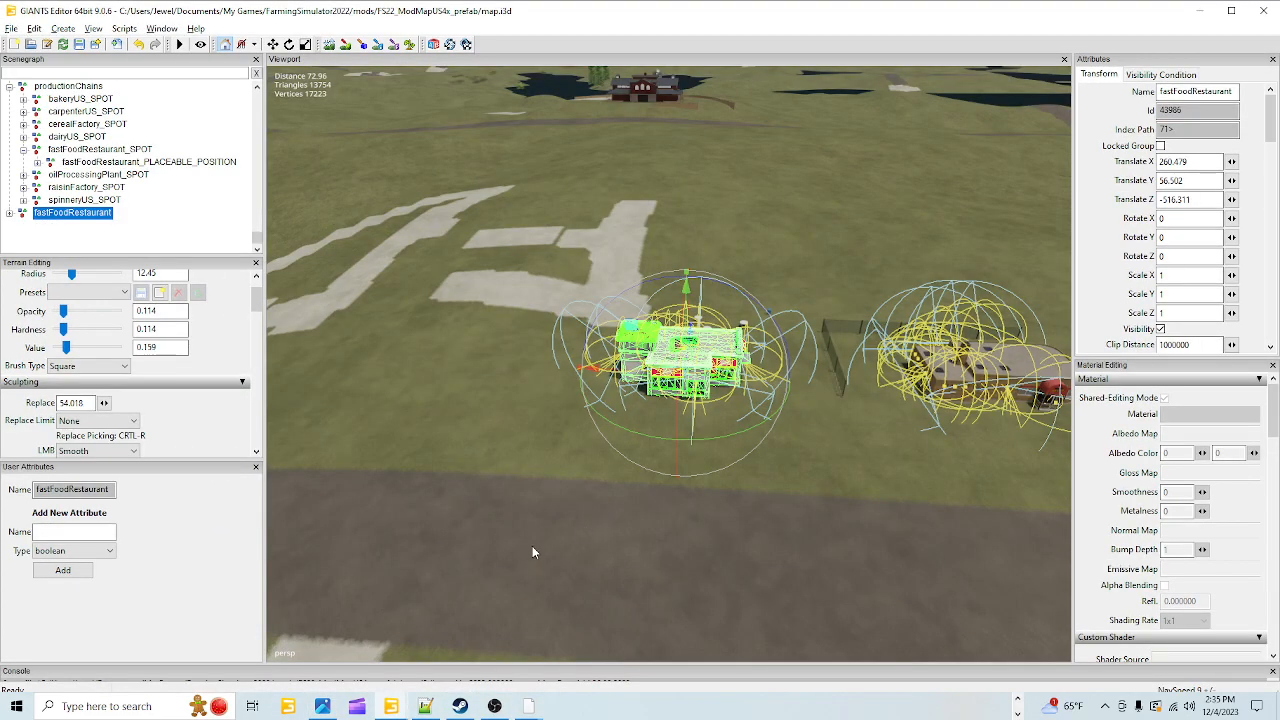
alt+right_drag(538, 544, 812, 227)
alt+right_drag(430, 450, 454, 487)
alt+drag(449, 512, 520, 590)
alt+right_drag(520, 590, 680, 420)
alt+drag(680, 420, 311, 395)
alt+right_drag(311, 395, 465, 545)
alt+drag(465, 545, 762, 460)
alt+right_drag(762, 460, 769, 383)
alt+drag(769, 383, 443, 417)
alt+right_drag(443, 417, 473, 591)
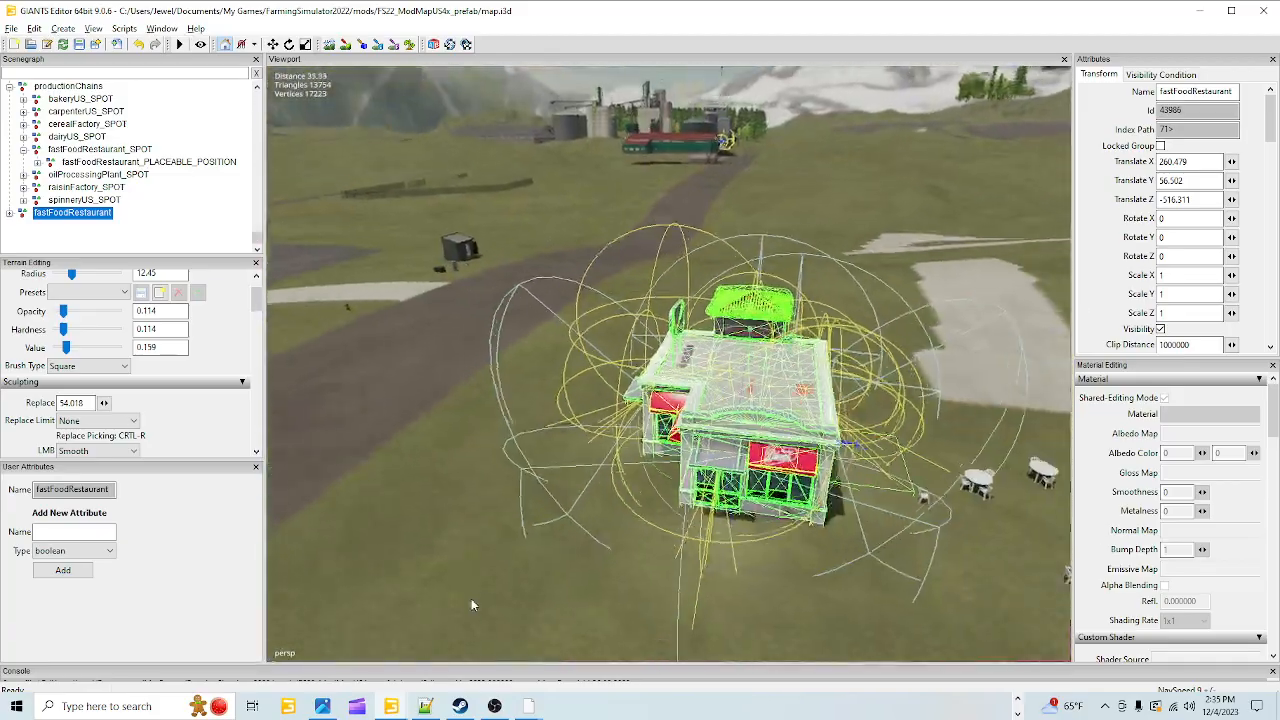
alt+drag(473, 591, 625, 514)
alt+right_drag(625, 514, 749, 285)
alt+drag(749, 285, 723, 285)
alt+right_drag(723, 283, 590, 437)
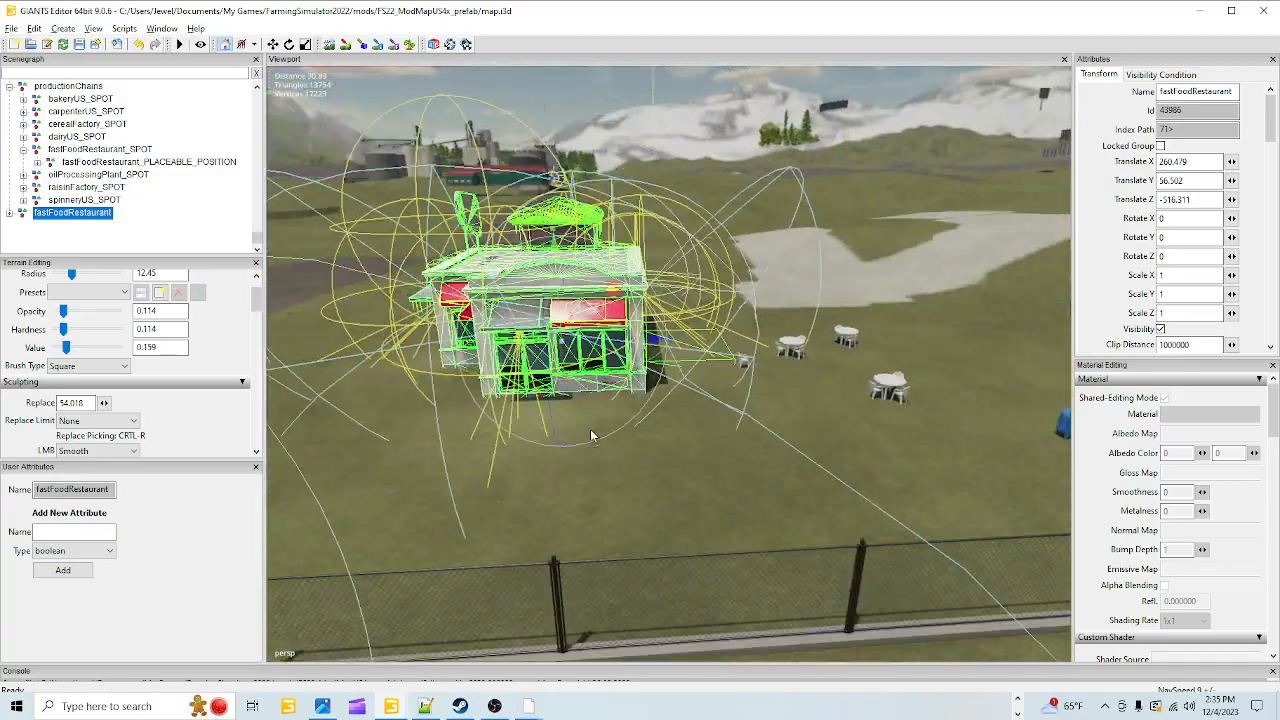
Examine the restaurant's front and side walls at ground level and its surroundings to judge where it should sit.
alt+right_drag(673, 444, 628, 510)
alt+drag(622, 512, 483, 486)
alt+right_drag(483, 486, 718, 329)
alt+drag(718, 329, 1055, 408)
alt+right_drag(1055, 408, 656, 639)
alt+right_drag(668, 578, 735, 440)
alt+drag(735, 440, 545, 403)
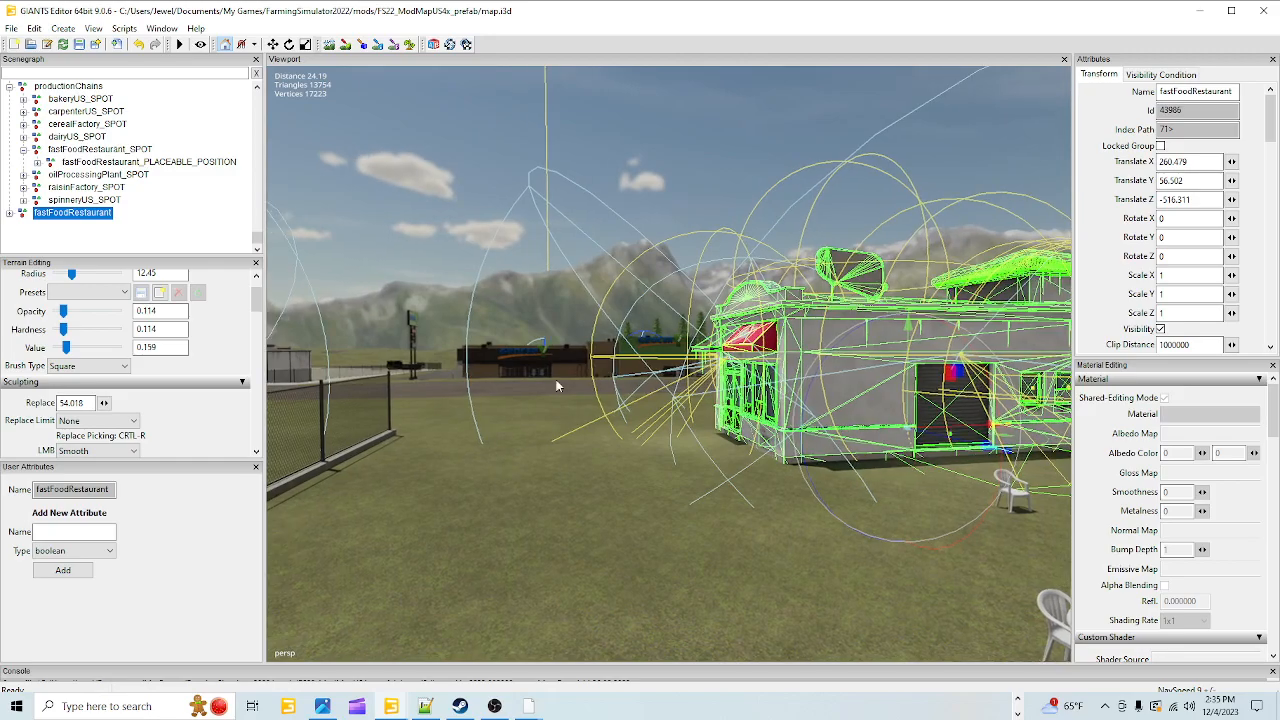
alt+drag(735, 460, 681, 514)
scroll(780, 366, up, 5)
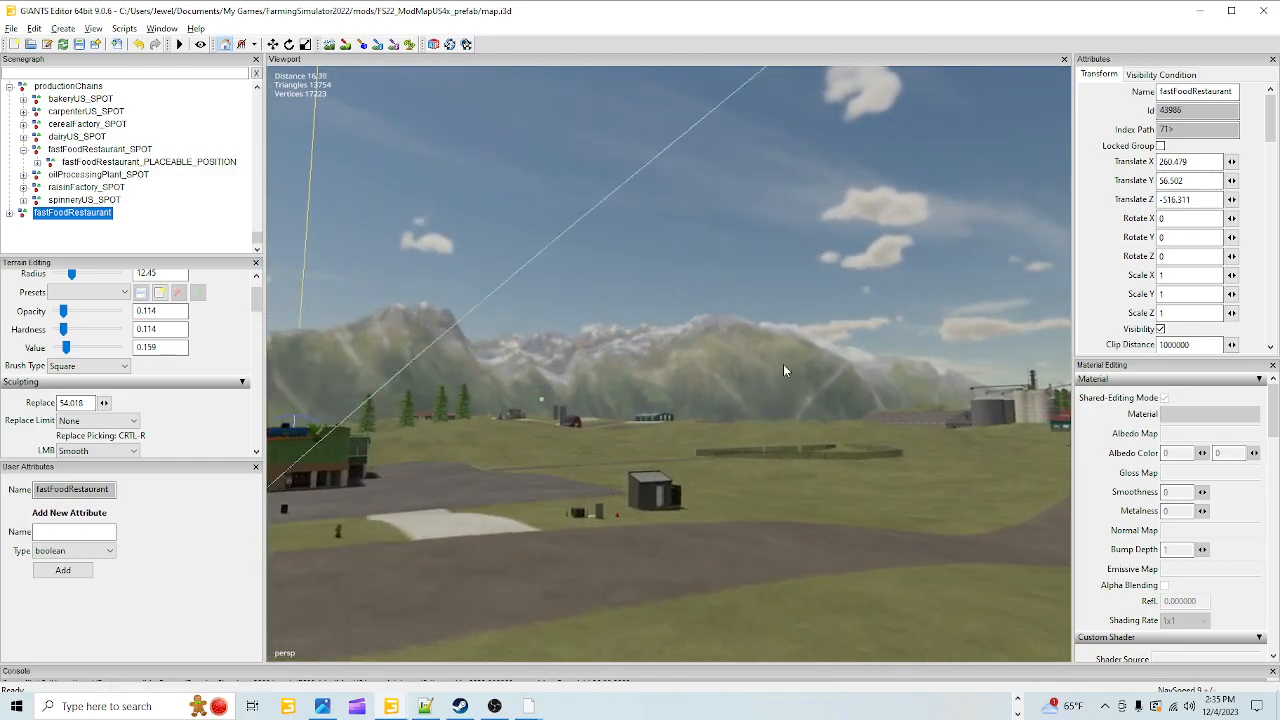
alt+drag(382, 639, 794, 599)
scroll(671, 573, down, 5)
alt+drag(671, 573, 759, 494)
alt+right_drag(759, 494, 926, 383)
alt+drag(926, 383, 716, 456)
scroll(743, 506, down, 4)
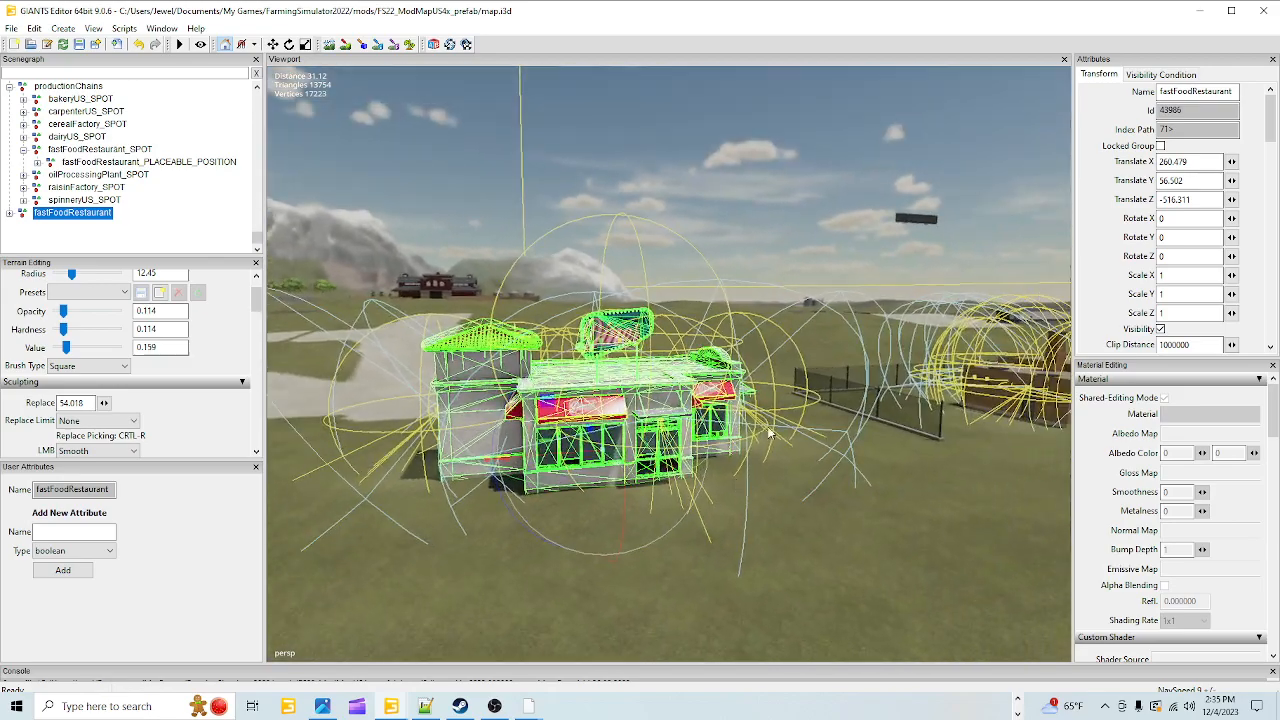
alt+right_drag(716, 456, 891, 266)
alt+drag(891, 266, 802, 323)
alt+right_drag(802, 323, 715, 457)
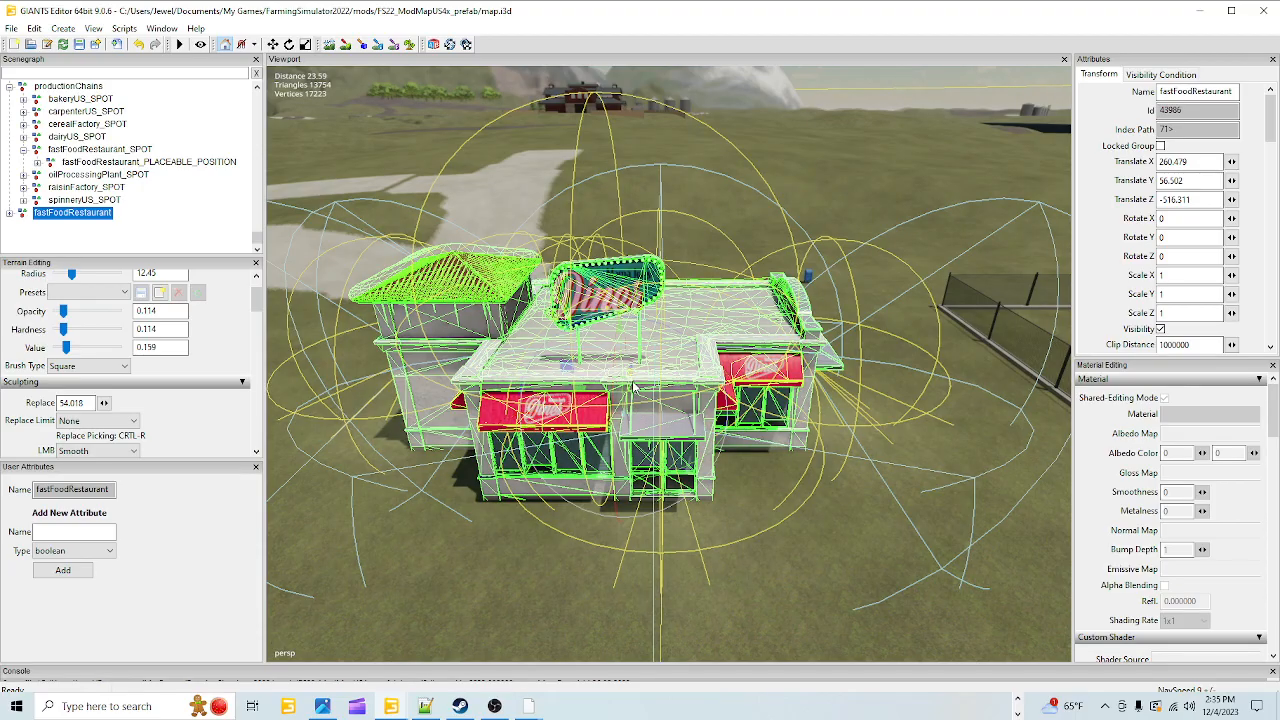
Move the fastFoodRestaurant along its Z axis to -510.981.
alt+drag(623, 385, 784, 436)
alt+right_drag(784, 436, 765, 305)
alt+drag(764, 305, 463, 326)
alt+right_drag(463, 326, 465, 443)
alt+drag(510, 428, 663, 421)
alt+right_drag(663, 421, 620, 465)
drag(620, 465, 766, 408)
Examine the moved restaurant's placement against the neighbouring brick building, the road and the fence.
alt+drag(736, 448, 615, 440)
alt+right_drag(615, 440, 590, 600)
scroll(589, 599, down, 1)
alt+drag(624, 537, 780, 491)
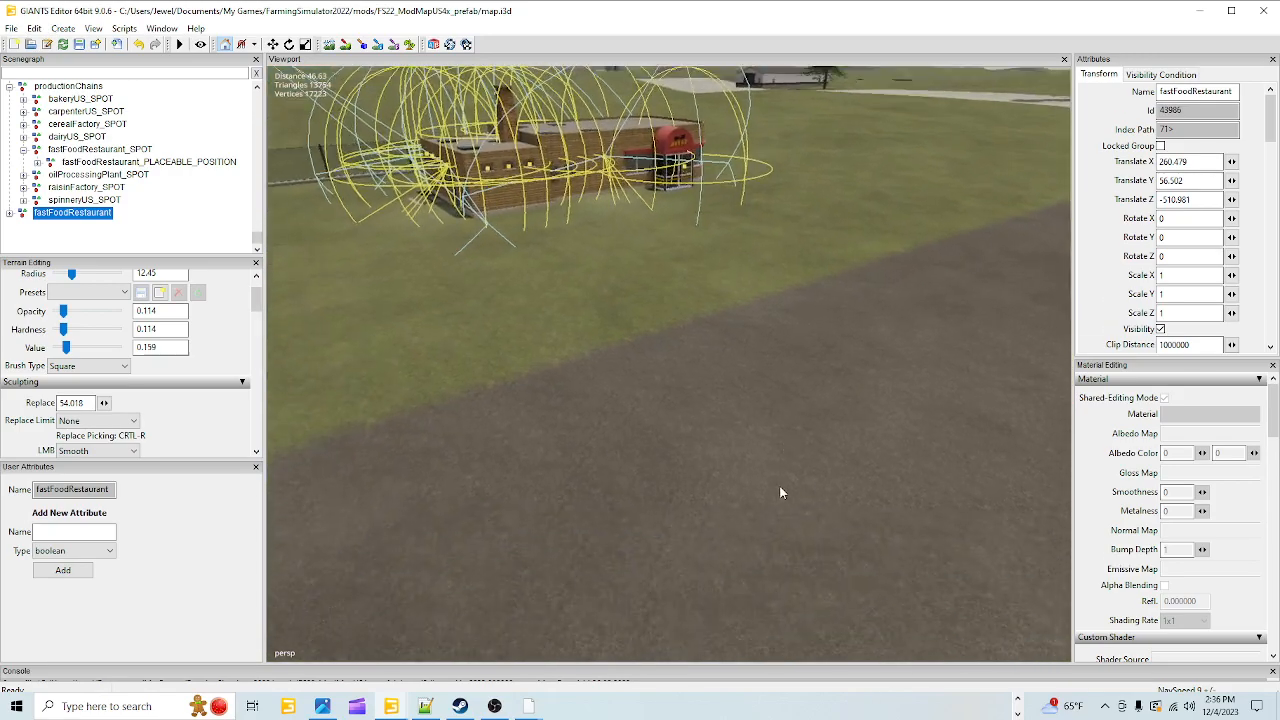
scroll(819, 362, up, 3)
alt+drag(796, 372, 536, 371)
alt+drag(782, 426, 723, 401)
scroll(814, 428, up, 4)
alt+drag(728, 478, 634, 459)
scroll(610, 495, down, 5)
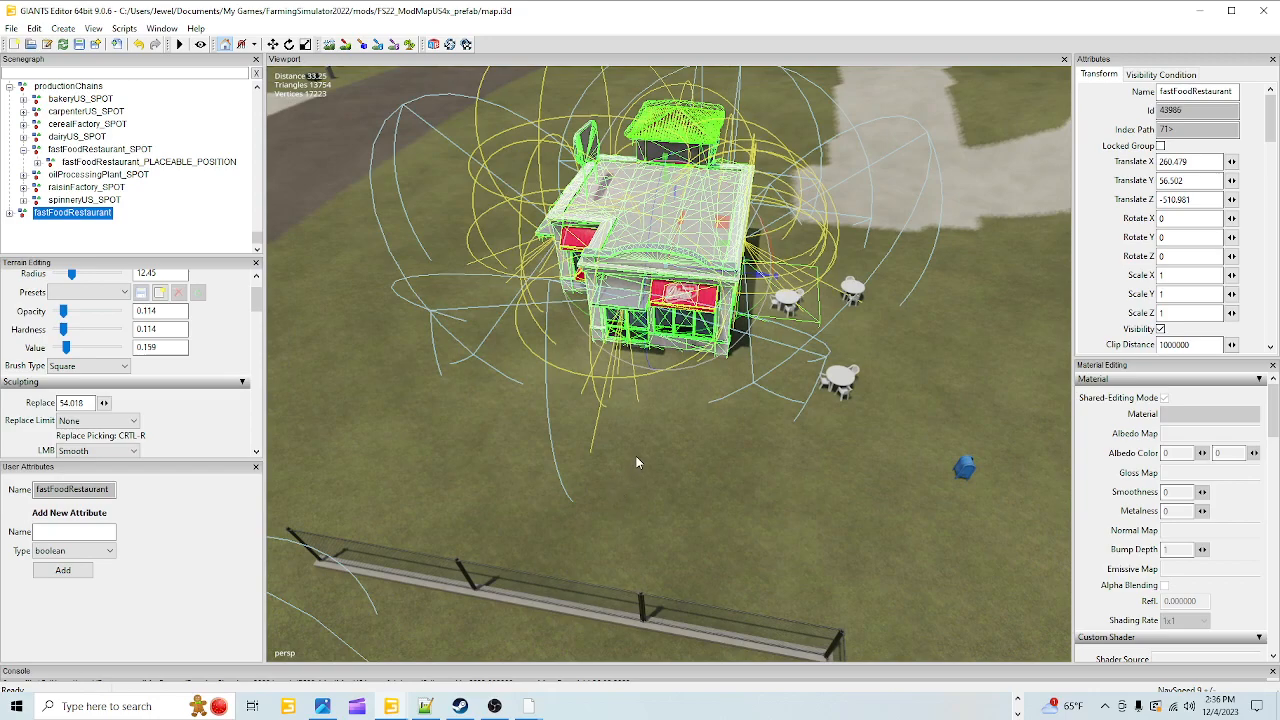
Place the fastFoodRestaurant on the terrain at about X 258.082, Y 56.311, Z -510.967.
click(637, 456)
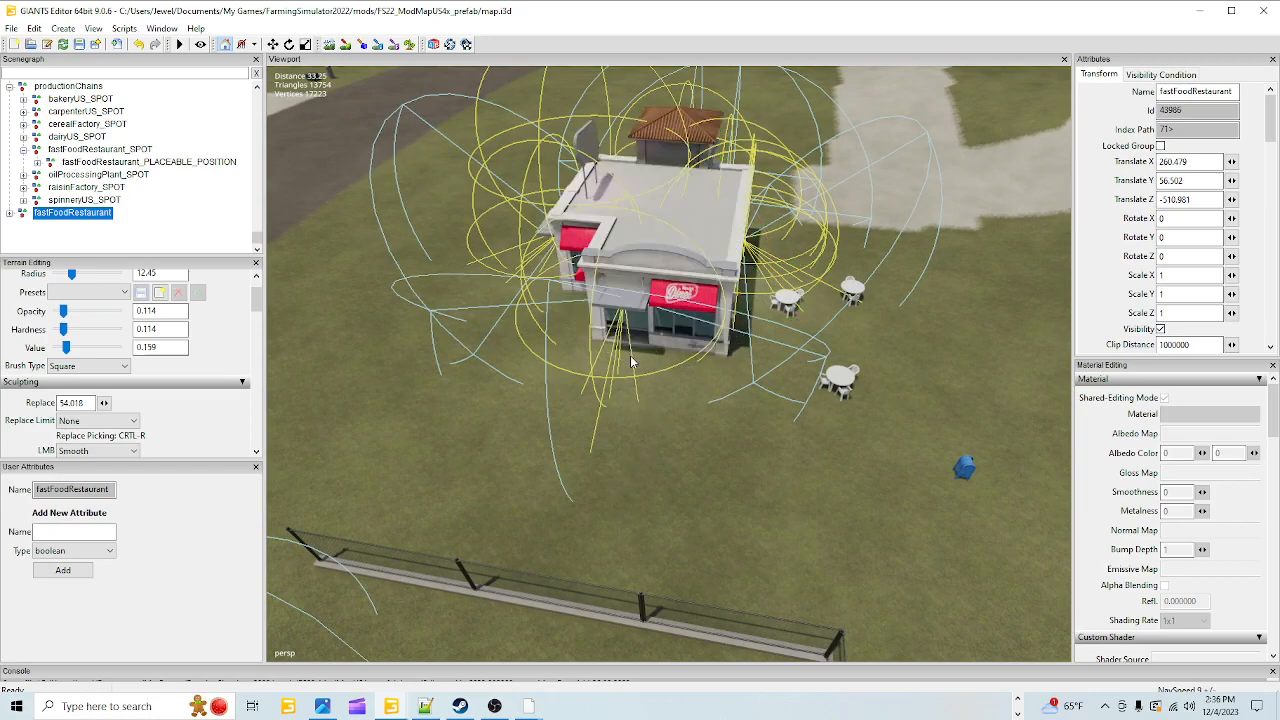
drag(630, 362, 640, 352)
key(ctrl+b)
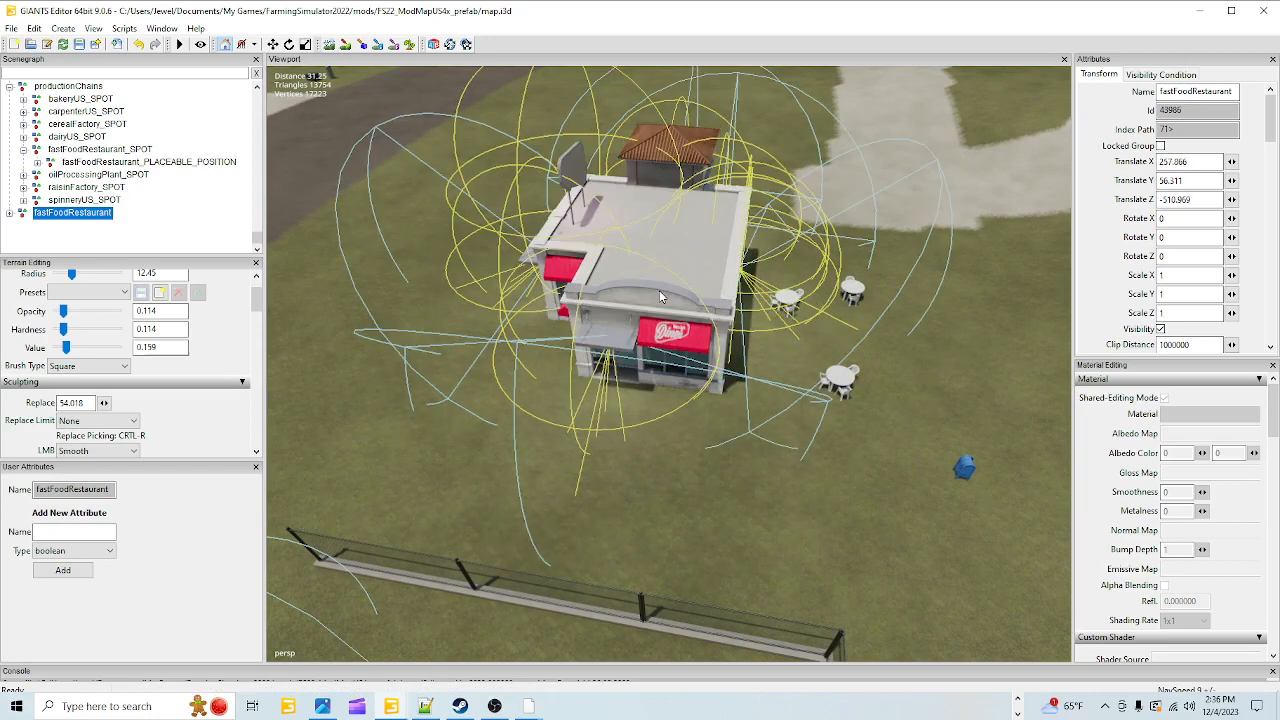
click(659, 297)
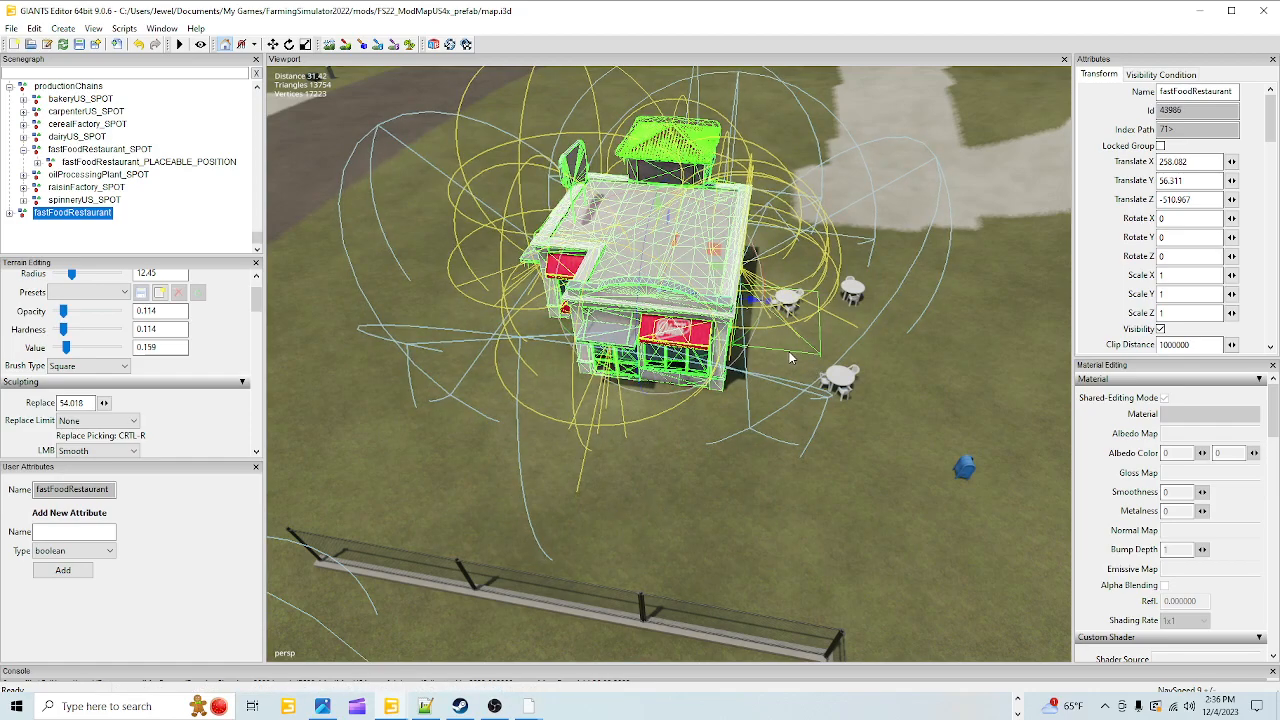
Check the base of the restaurant against the grass and its alignment with the brick building from above.
alt+drag(653, 458, 669, 485)
alt+right_drag(669, 485, 766, 423)
alt+drag(766, 423, 800, 266)
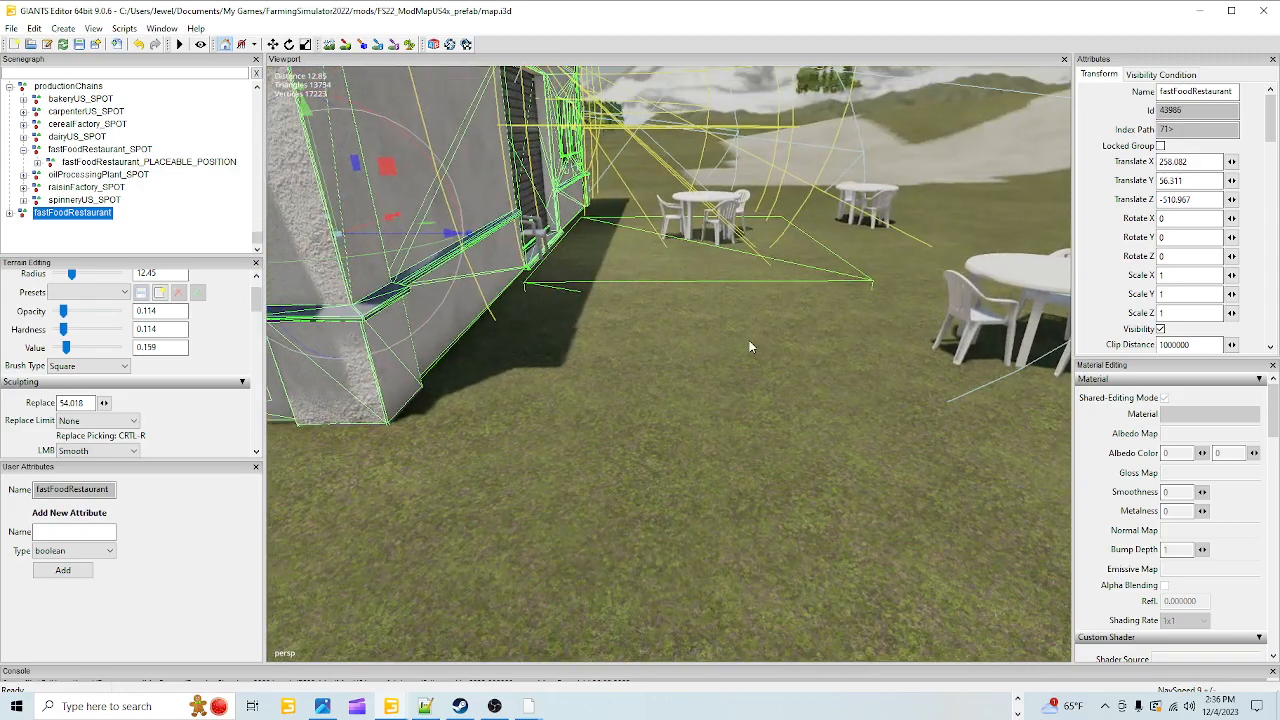
alt+drag(761, 373, 769, 491)
scroll(783, 357, down, 5)
alt+drag(783, 357, 712, 545)
scroll(712, 545, down, 2)
alt+drag(760, 330, 777, 369)
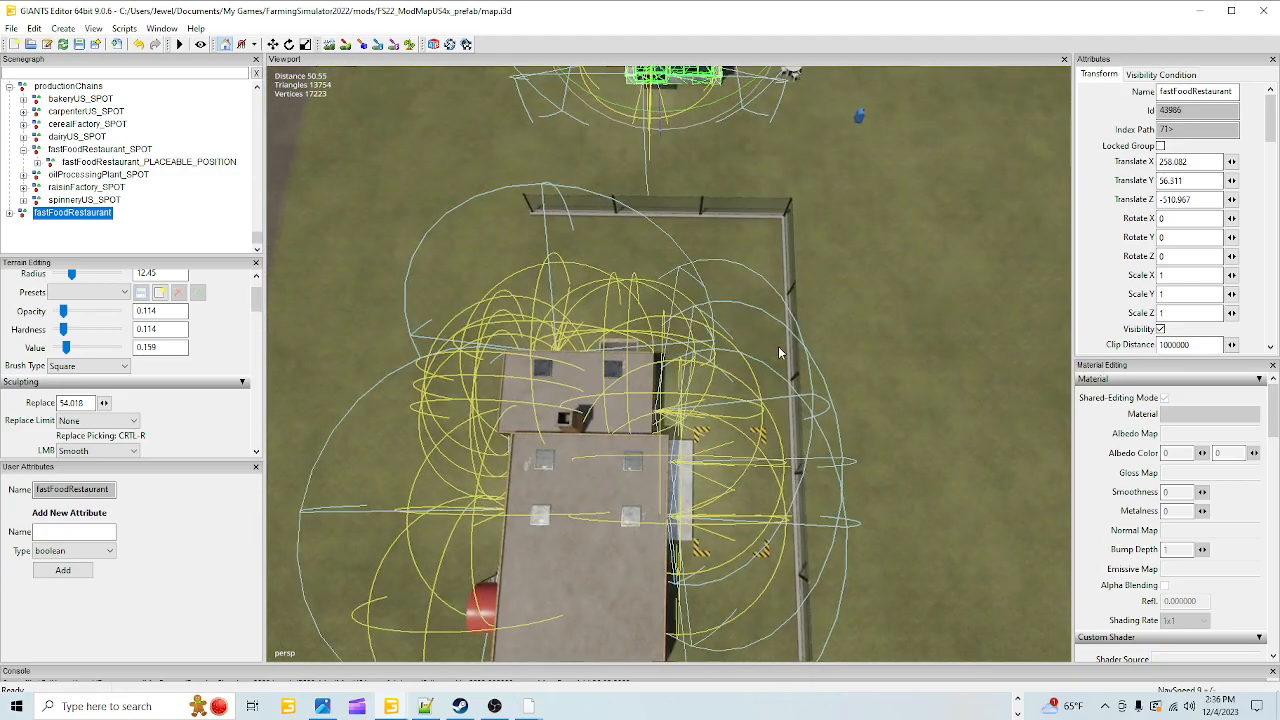
scroll(779, 340, down, 3)
alt+drag(730, 462, 732, 445)
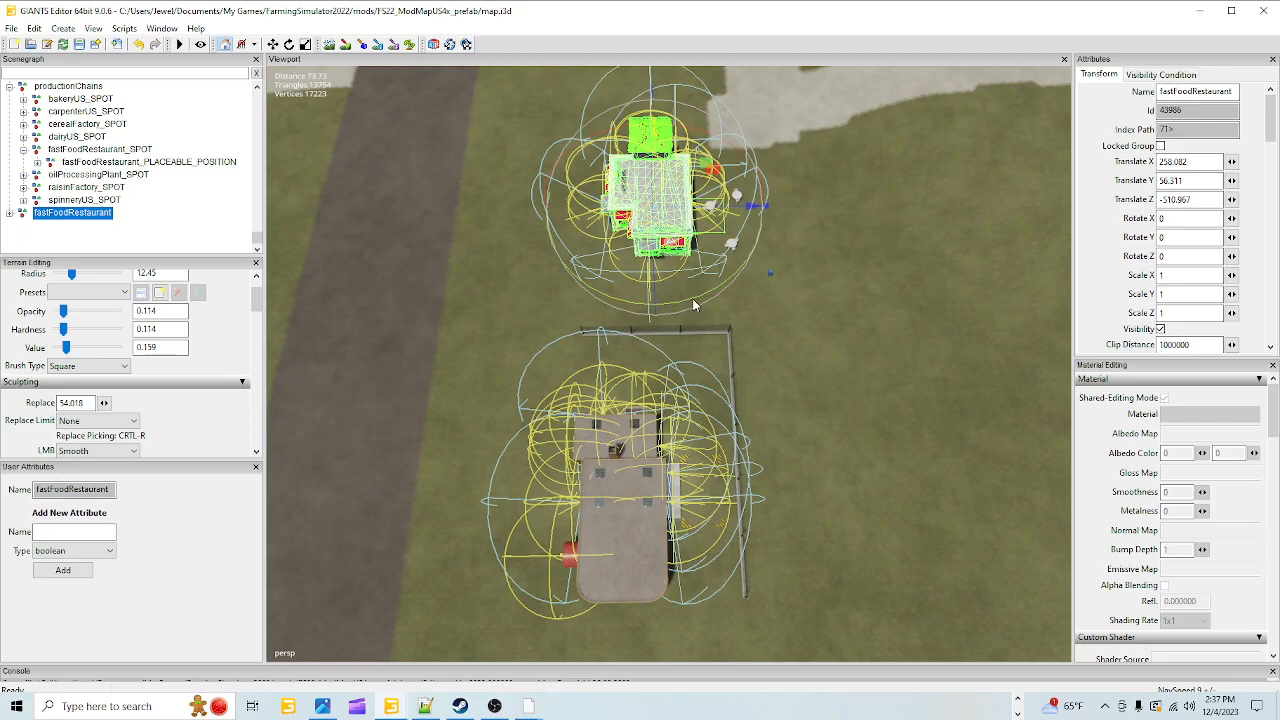
Undo the slight Y rotation of the restaurant and move the building along Z to -508.755.
drag(693, 299, 692, 296)
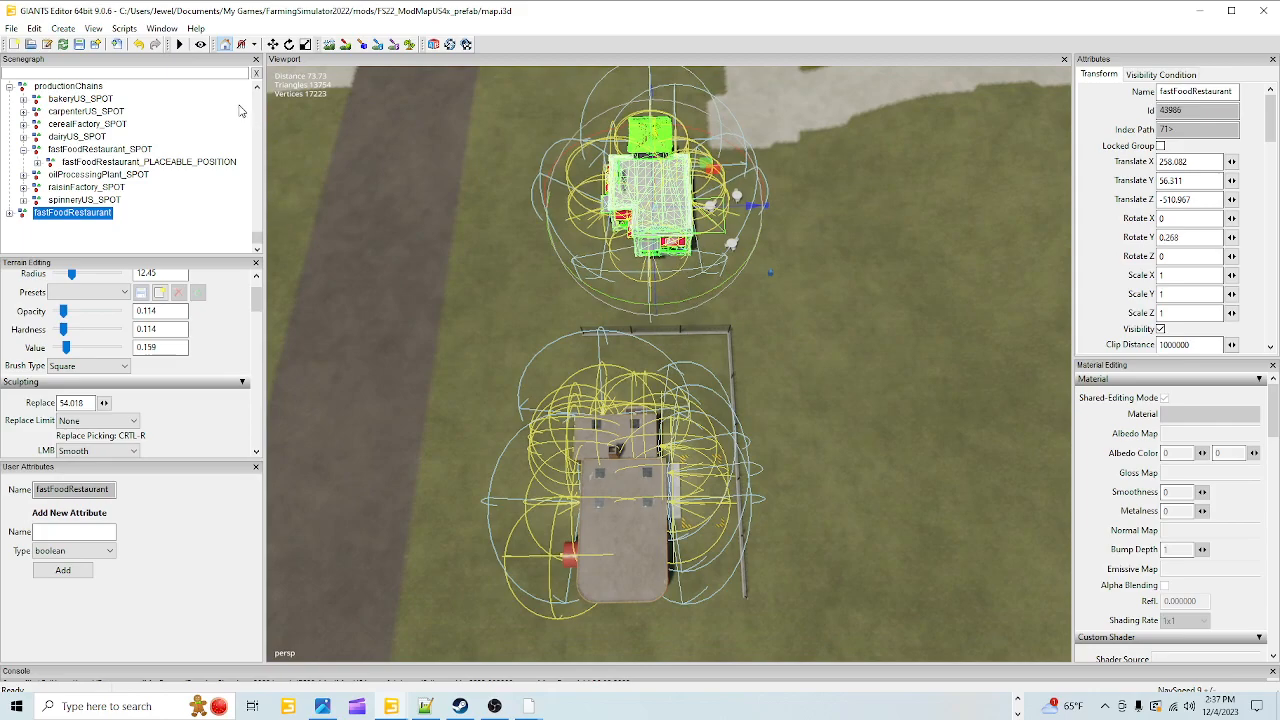
click(139, 45)
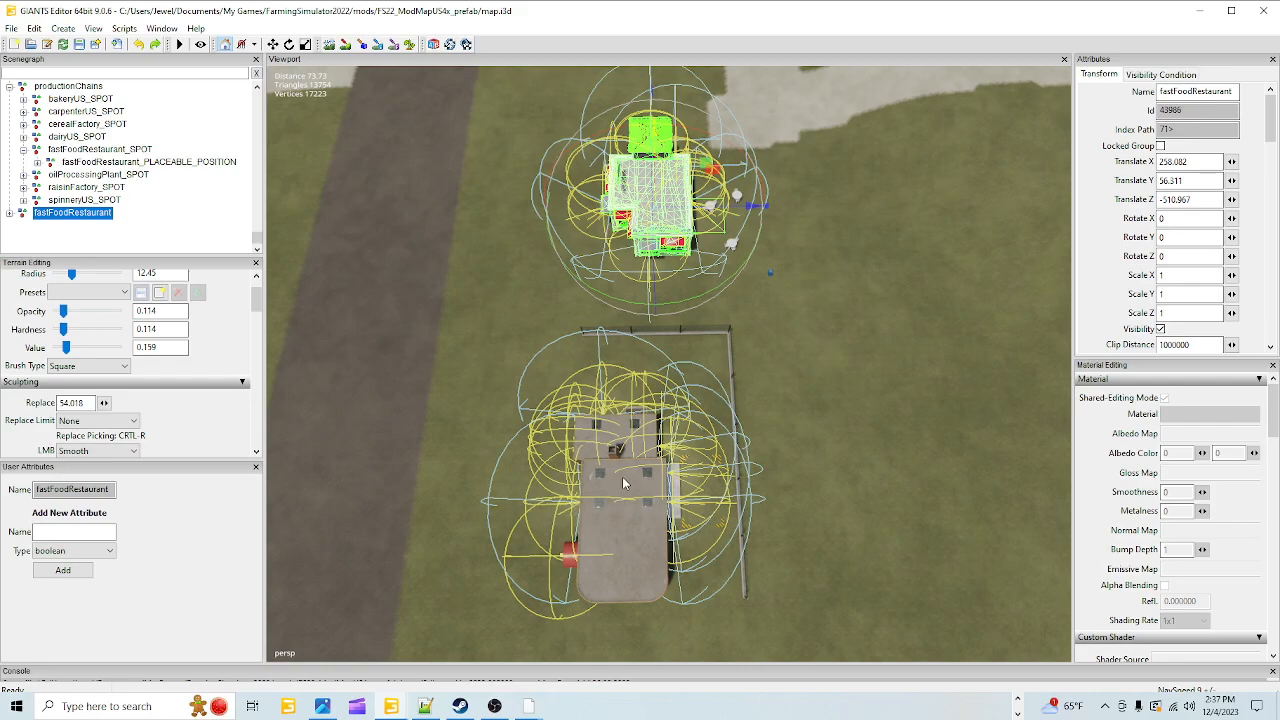
drag(737, 208, 751, 205)
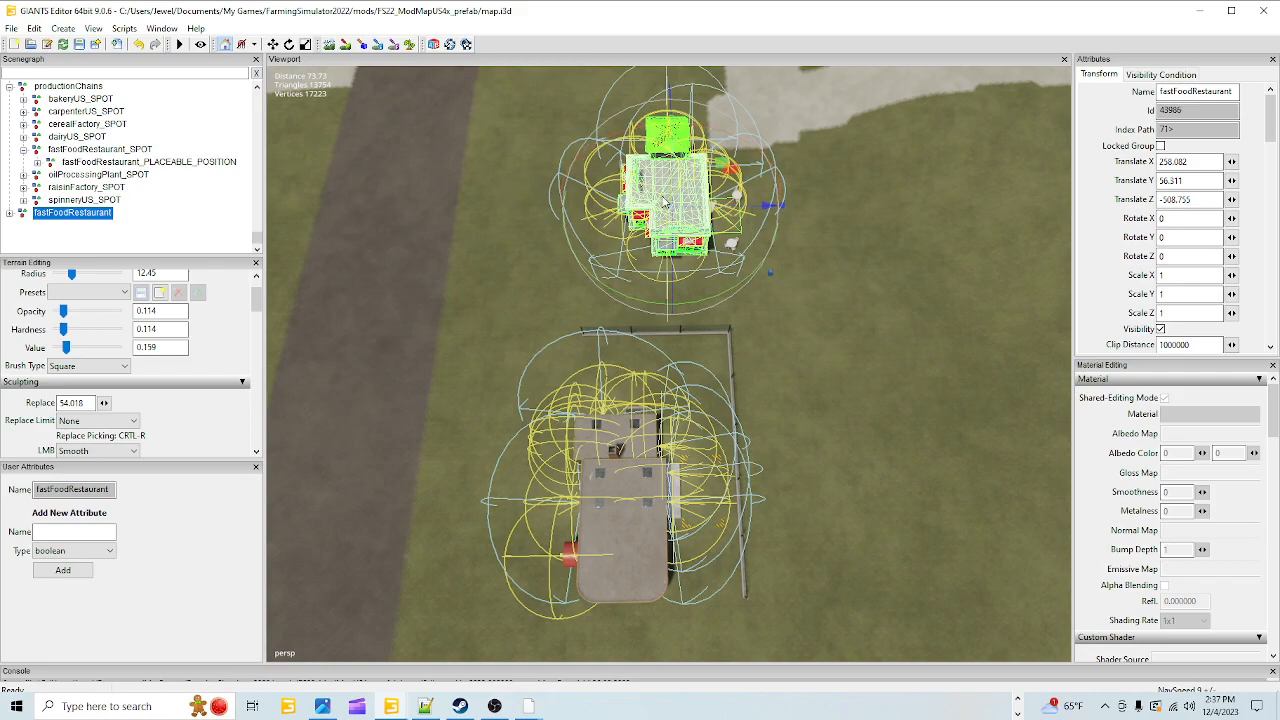
Select the fastFoodRestaurant_SPOT group and move it out toward the road to X 258.065, Z -539.316.
drag(258, 238, 256, 224)
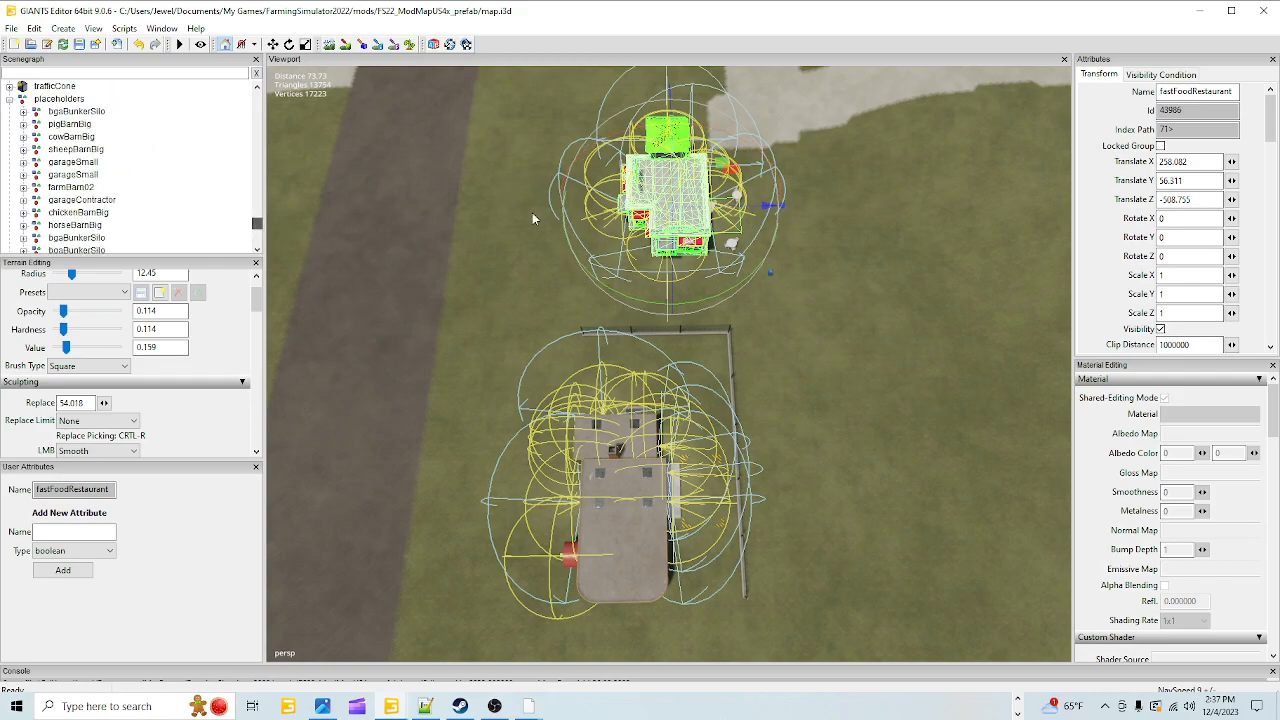
click(737, 248)
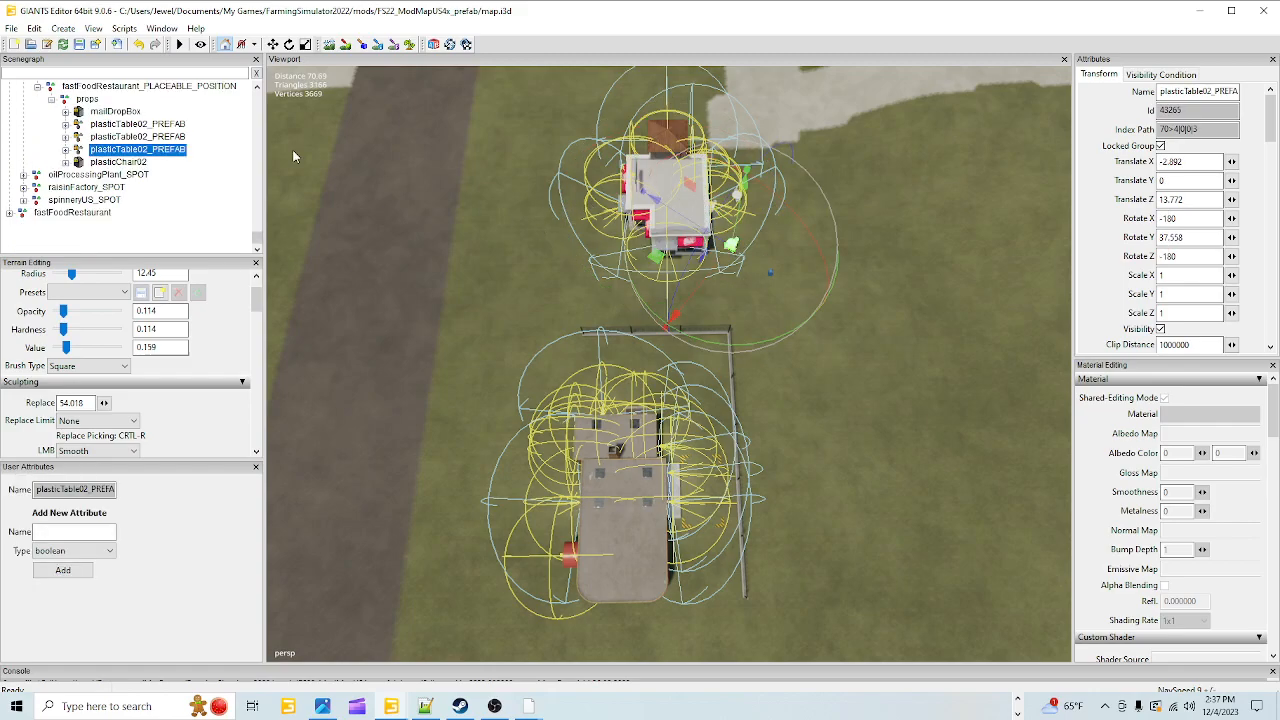
scroll(100, 163, up, 1)
click(111, 124)
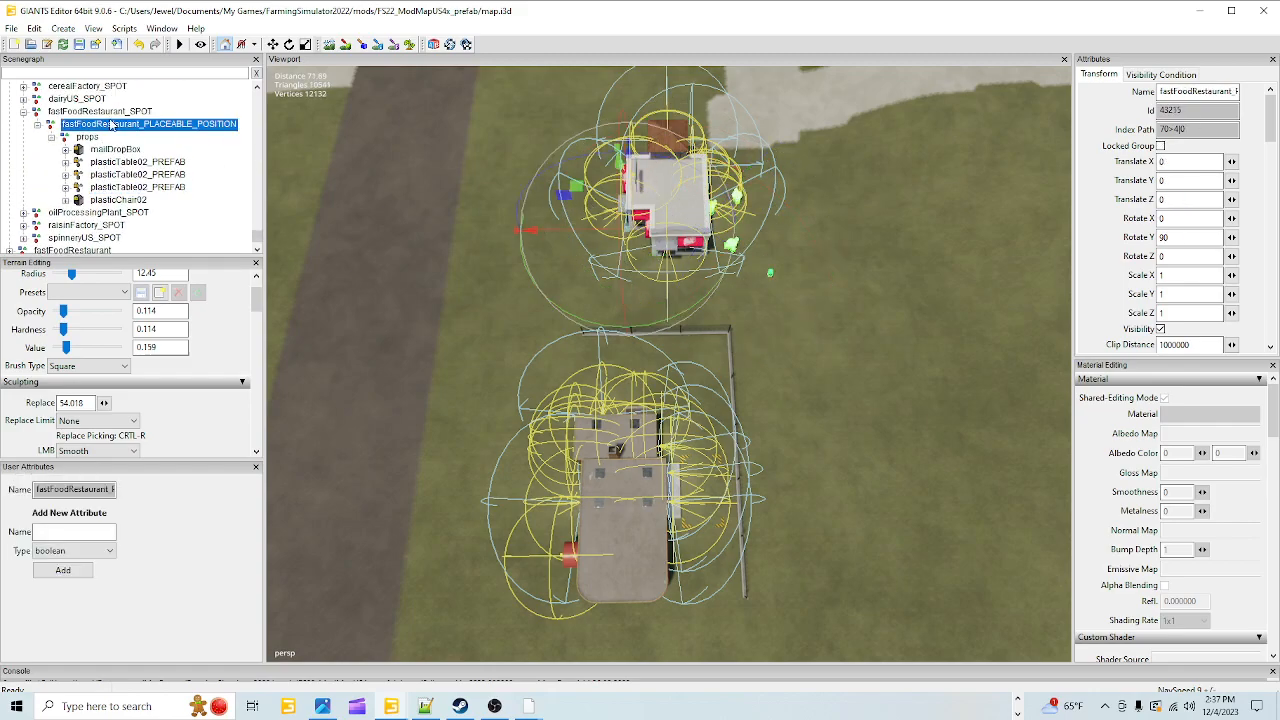
click(116, 112)
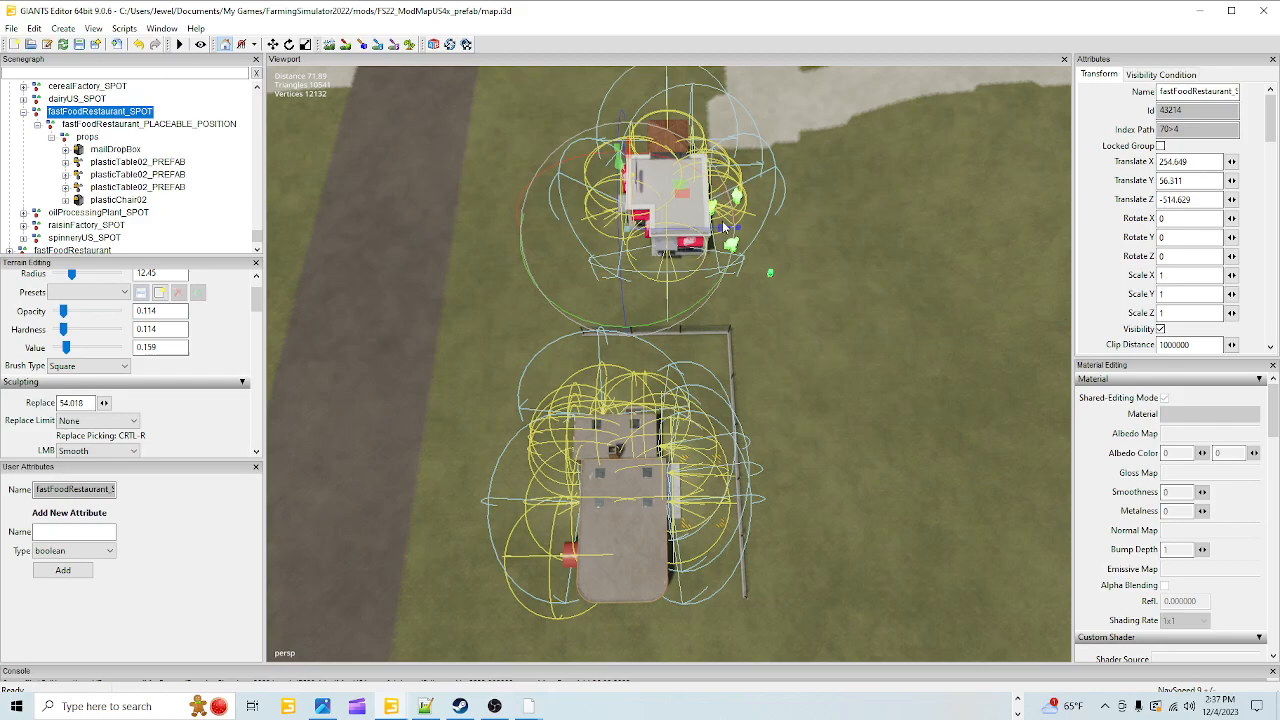
drag(724, 228, 511, 224)
drag(444, 185, 466, 162)
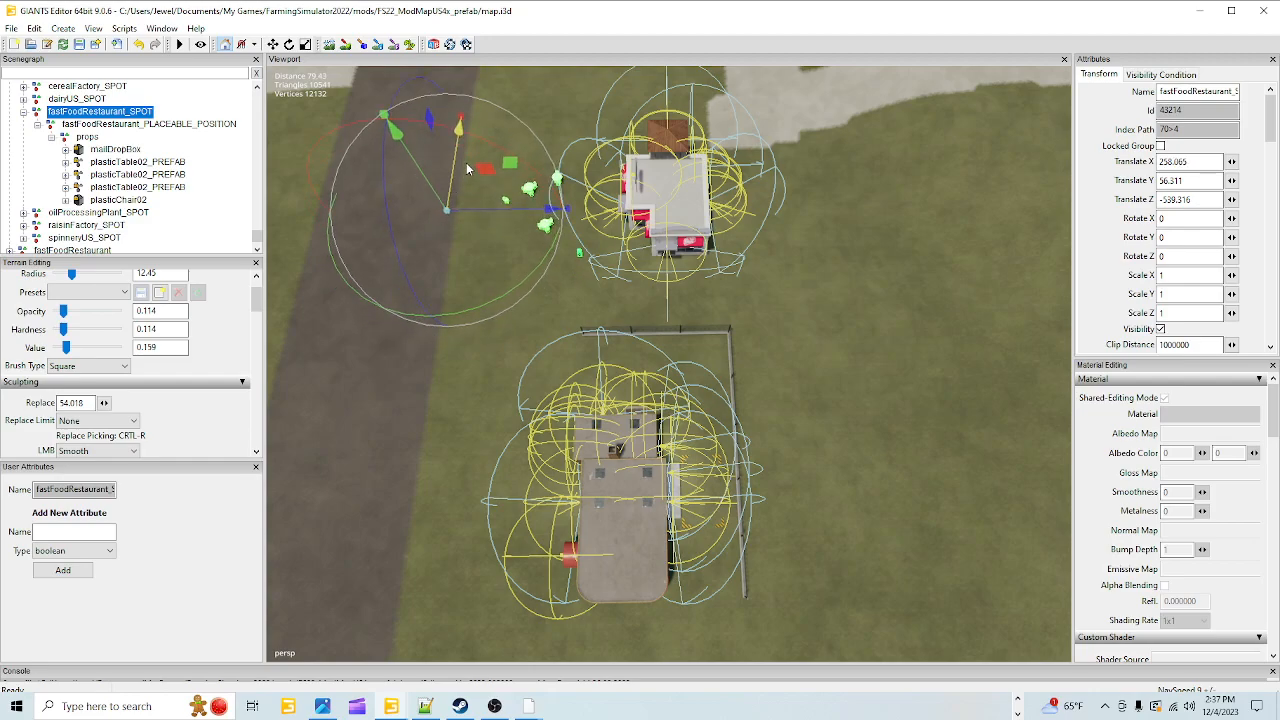
Move the fastFoodRestaurant_SPOT group to X 262.037, Z -533.193, bringing its mailbox and tables closer to the restaurant's front.
alt+drag(588, 326, 425, 362)
alt+right_drag(425, 362, 823, 115)
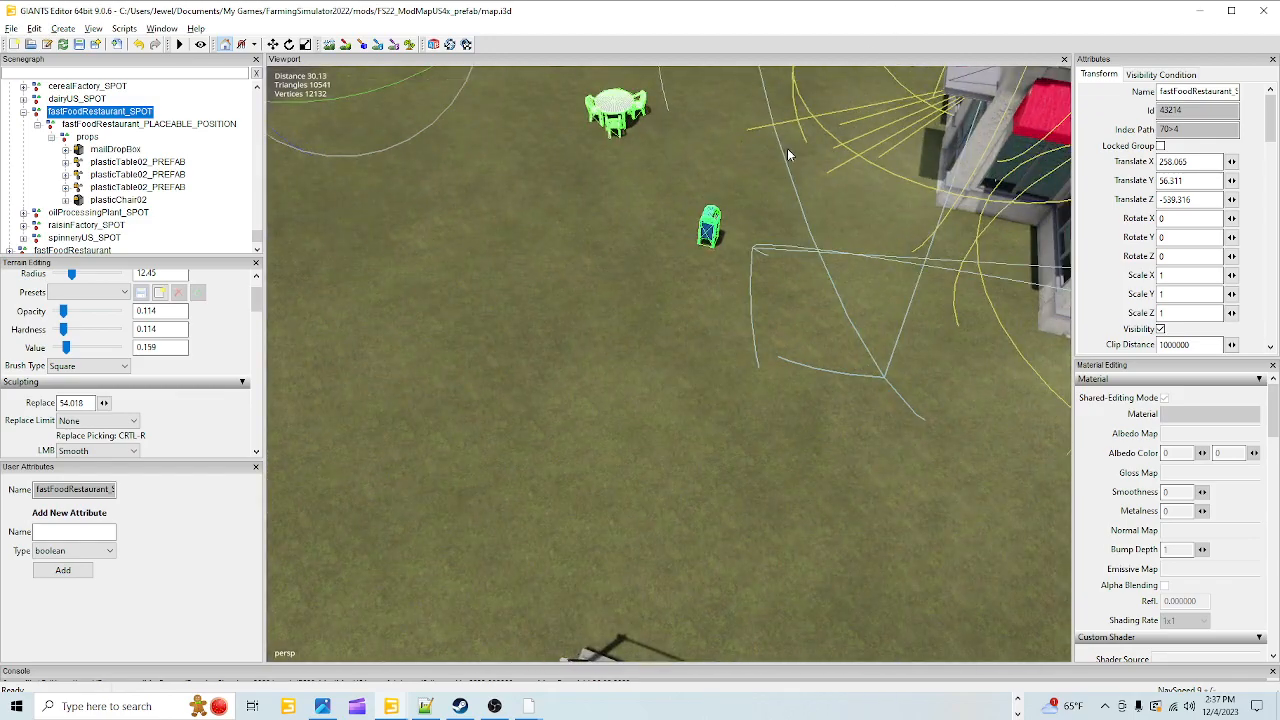
alt+drag(823, 115, 666, 155)
alt+right_drag(666, 155, 682, 232)
alt+drag(682, 232, 816, 278)
alt+right_drag(816, 278, 639, 384)
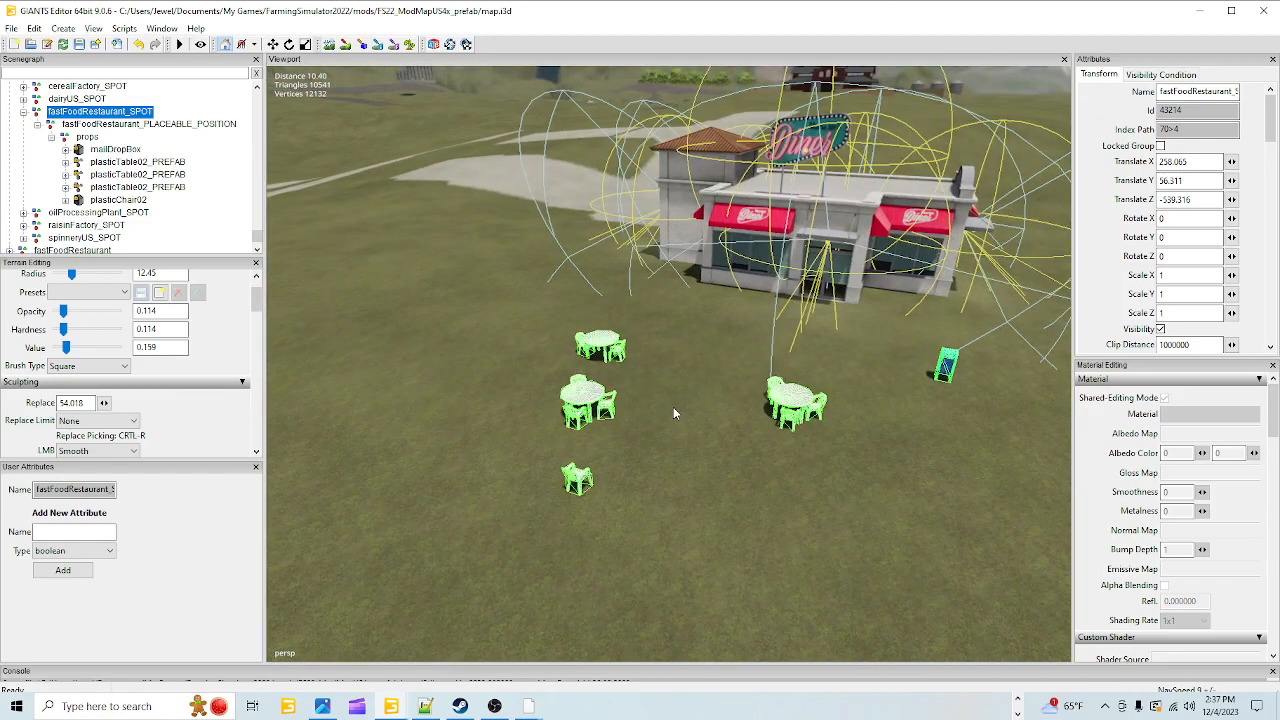
alt+drag(673, 406, 619, 466)
drag(515, 507, 546, 446)
drag(578, 381, 594, 331)
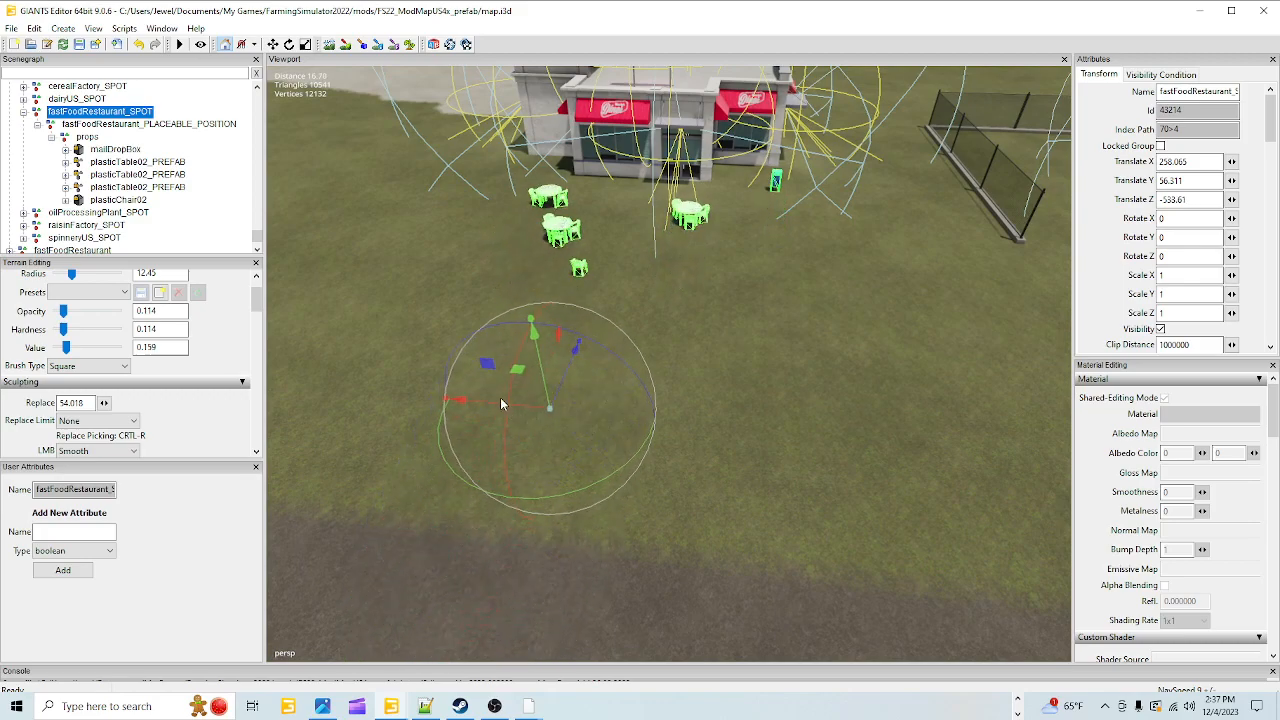
drag(493, 400, 386, 407)
drag(458, 372, 396, 397)
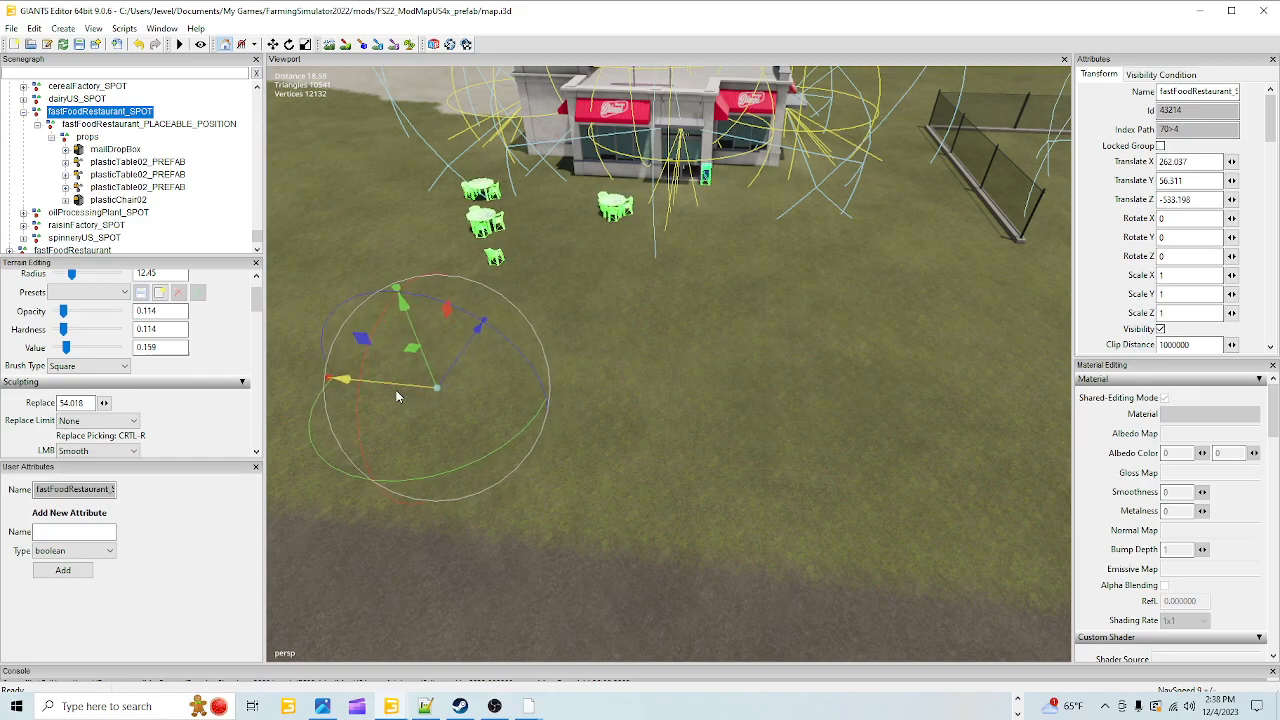
Examine the mailbox and the tables up close against the restaurant's entrance and outer wall.
right_drag(397, 390, 642, 408)
scroll(694, 334, up, 6)
alt+drag(686, 403, 337, 460)
scroll(635, 410, up, 3)
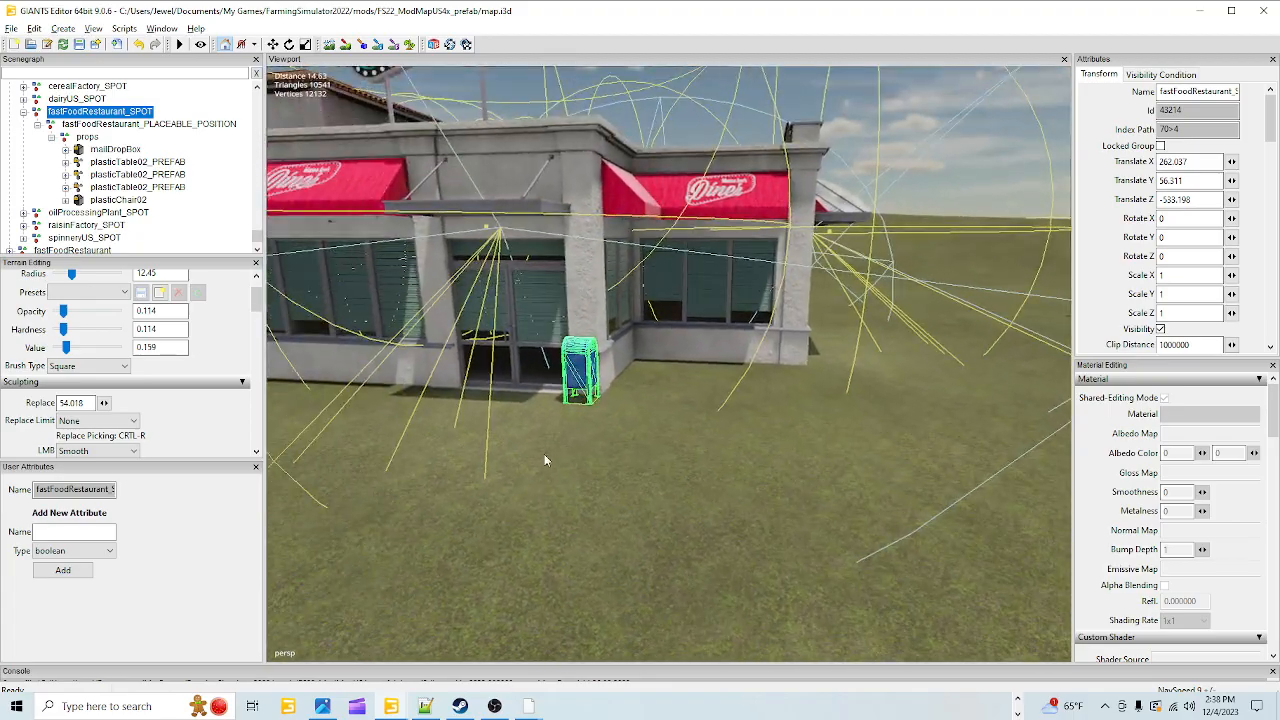
scroll(635, 410, up, 3)
alt+middle_drag(650, 475, 664, 465)
alt+drag(663, 464, 469, 455)
scroll(705, 396, down, 5)
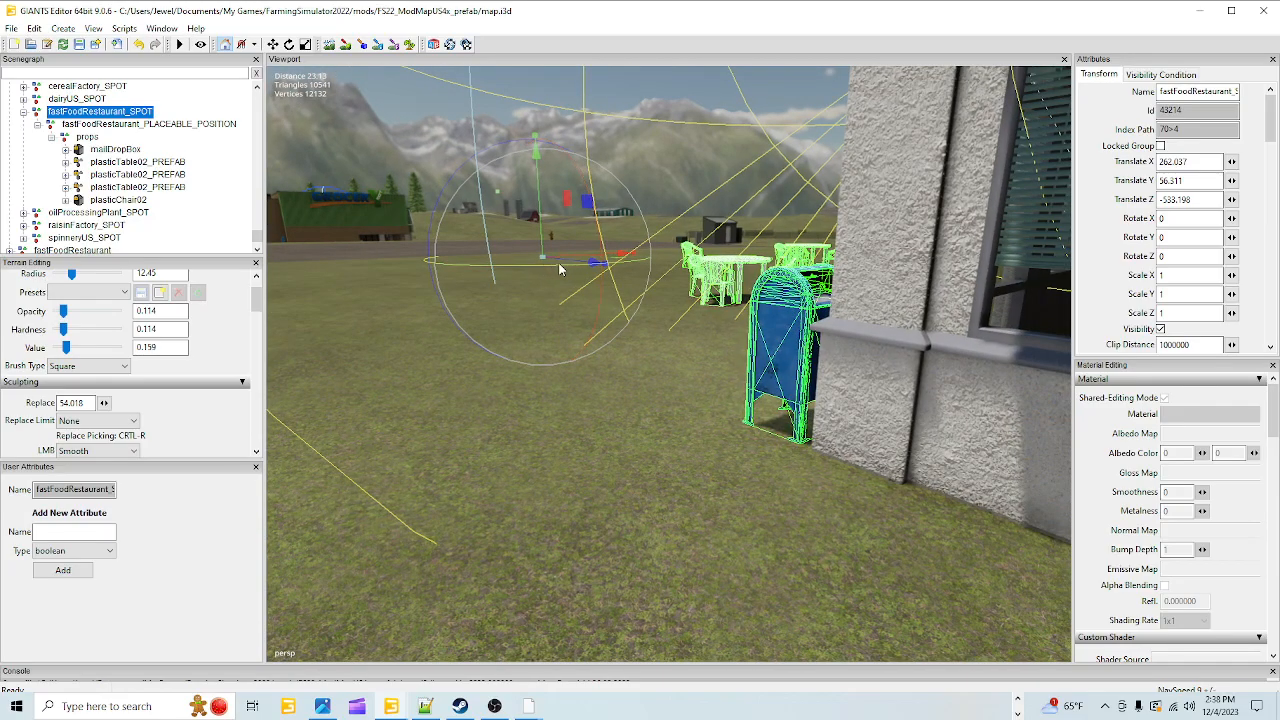
alt+drag(558, 263, 891, 402)
scroll(891, 407, down, 4)
alt+drag(689, 483, 723, 381)
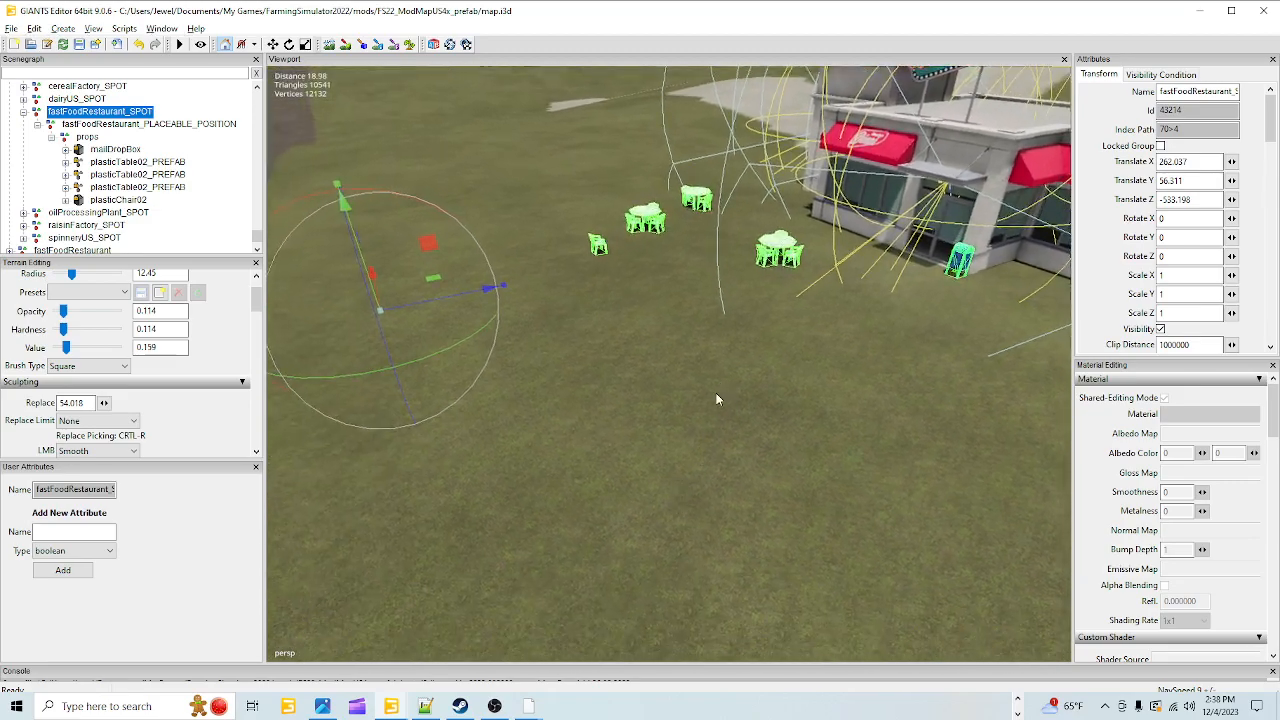
Turn the fastFoodRestaurant_SPOT group around to rotation 180, -3.112, -180 and position it at X 258.367, Z -511.296.
scroll(723, 381, down, 2)
drag(554, 362, 565, 420)
scroll(565, 414, down, 8)
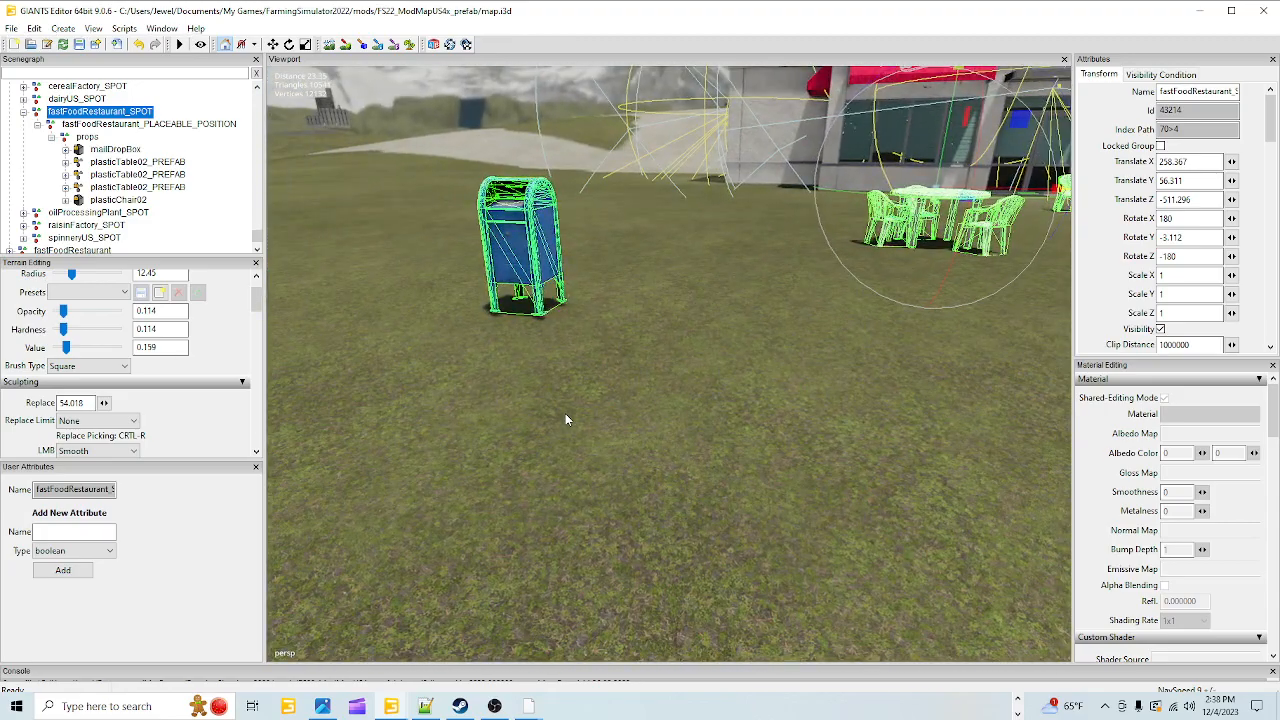
Straighten the fastFoodRestaurant_SPOT group to a Y rotation of 0.616 and check its layout in front of the restaurant.
alt+drag(700, 469, 681, 407)
scroll(767, 390, up, 7)
scroll(680, 412, down, 9)
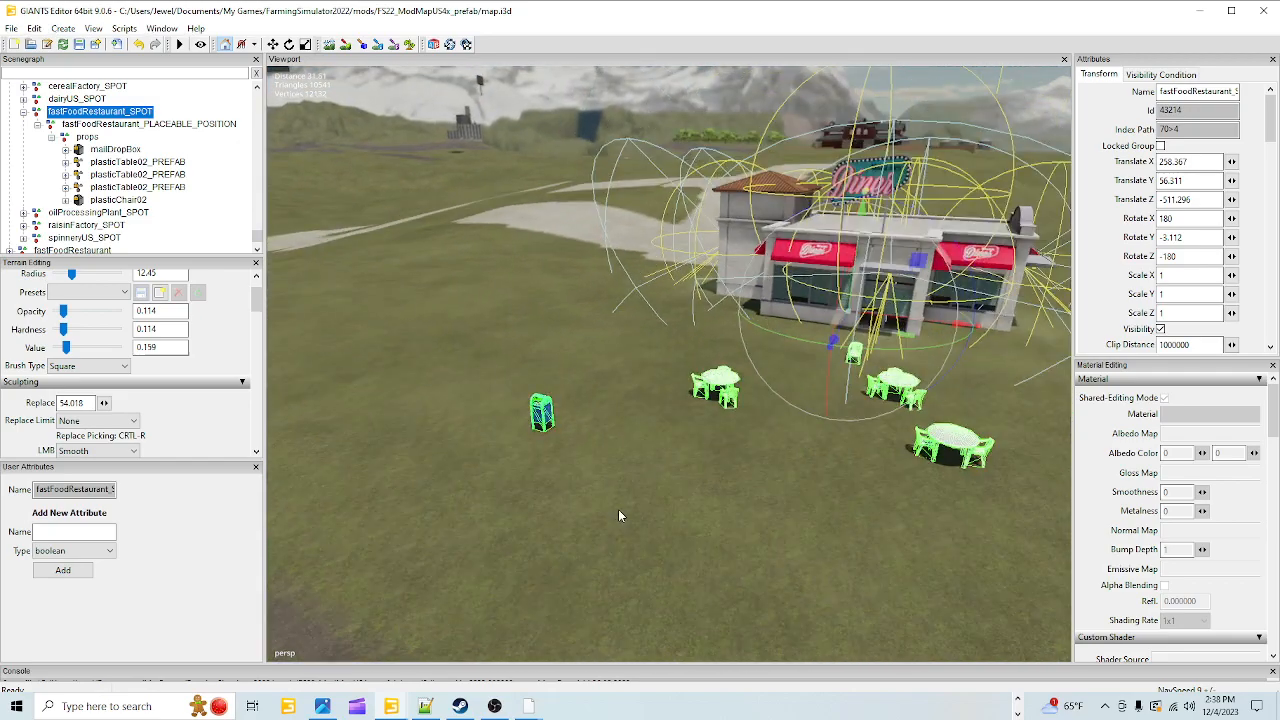
alt+drag(737, 478, 729, 504)
scroll(808, 454, up, 9)
scroll(729, 504, down, 9)
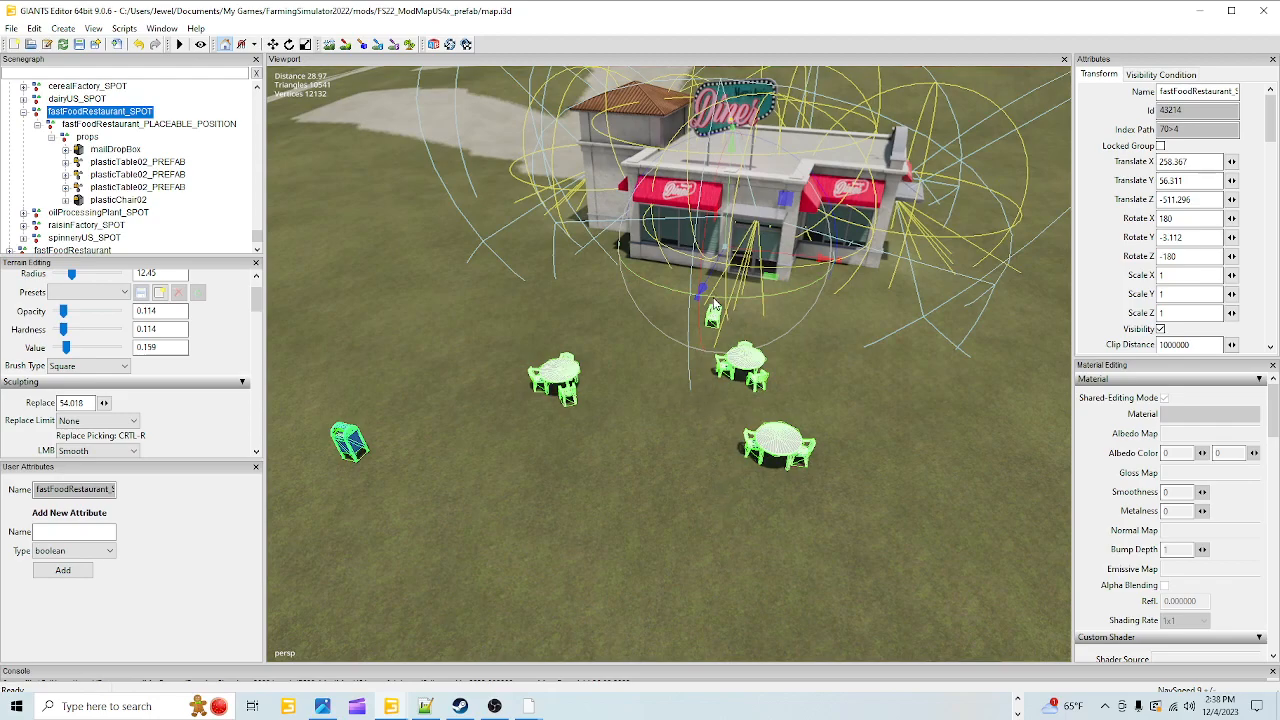
drag(715, 305, 703, 310)
alt+drag(800, 353, 683, 432)
scroll(741, 453, down, 10)
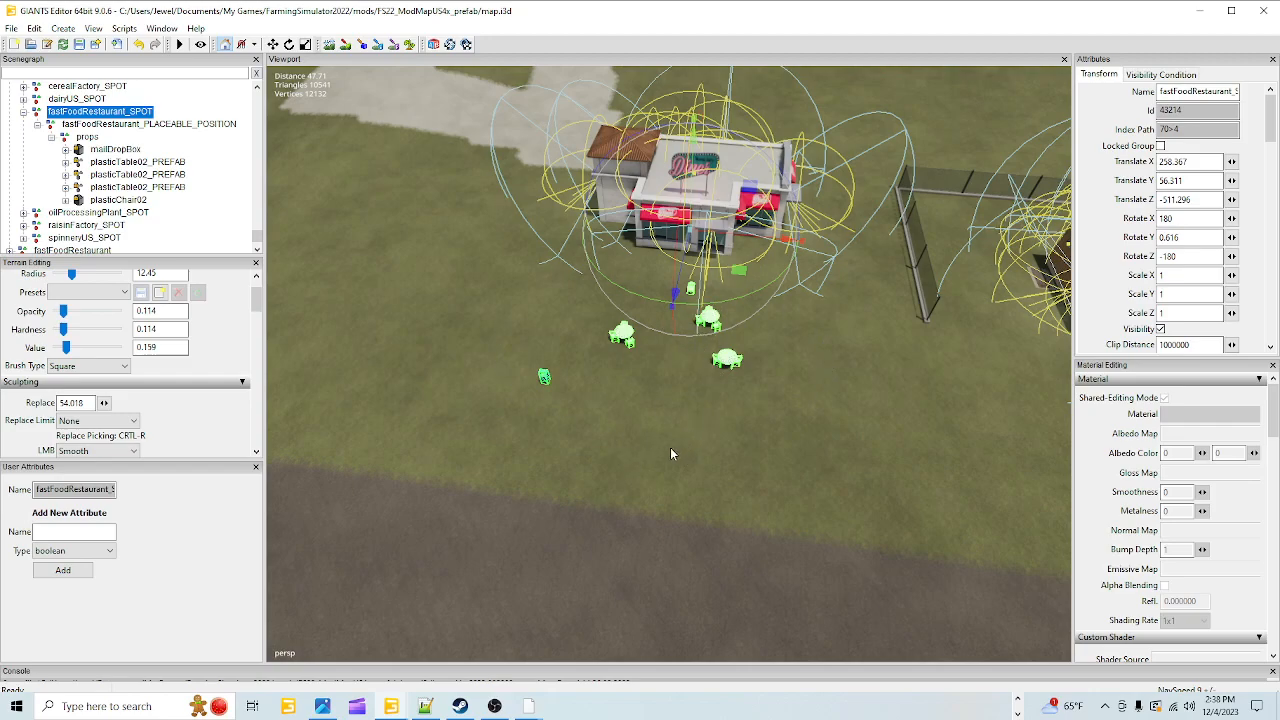
alt+drag(600, 468, 659, 471)
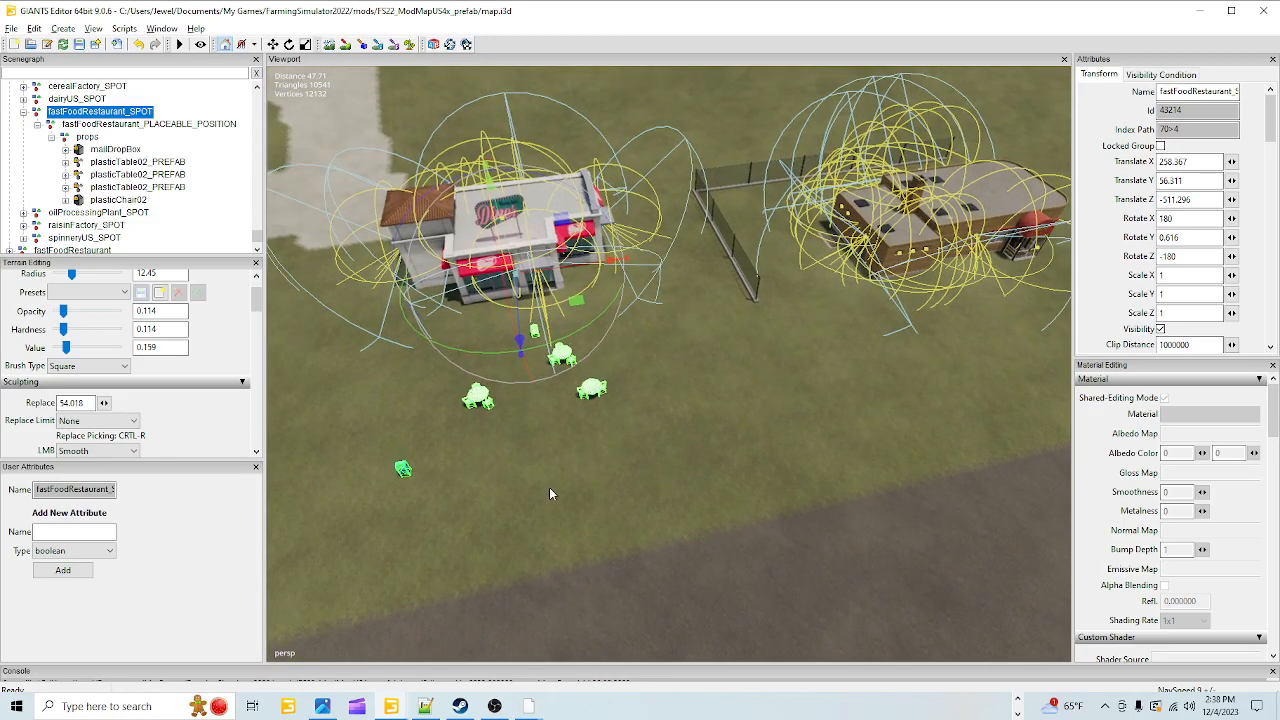
Check the restaurant and its tables and mailbox from a lower angle and save the map.
scroll(674, 289, up, 3)
alt+drag(674, 292, 654, 456)
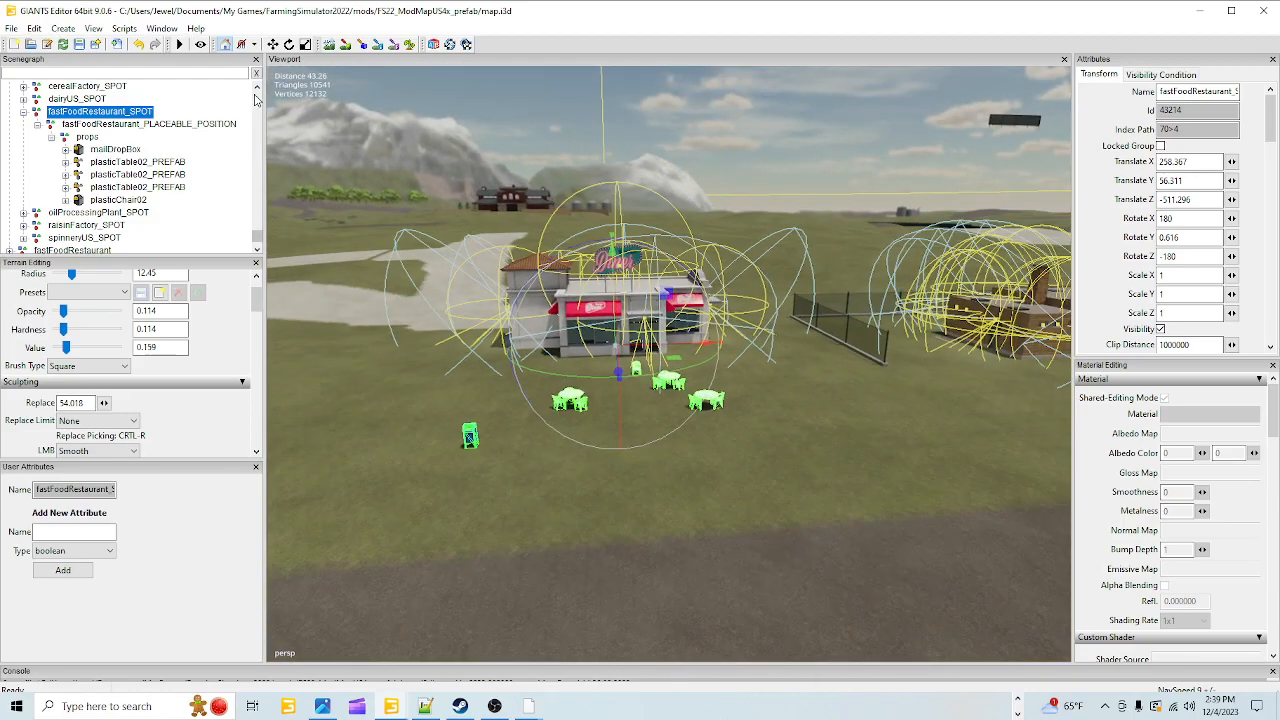
click(79, 45)
Select the fastFoodRestaurant model and examine how its front lines up with the tables, chair and mailbox.
scroll(196, 236, down, 1)
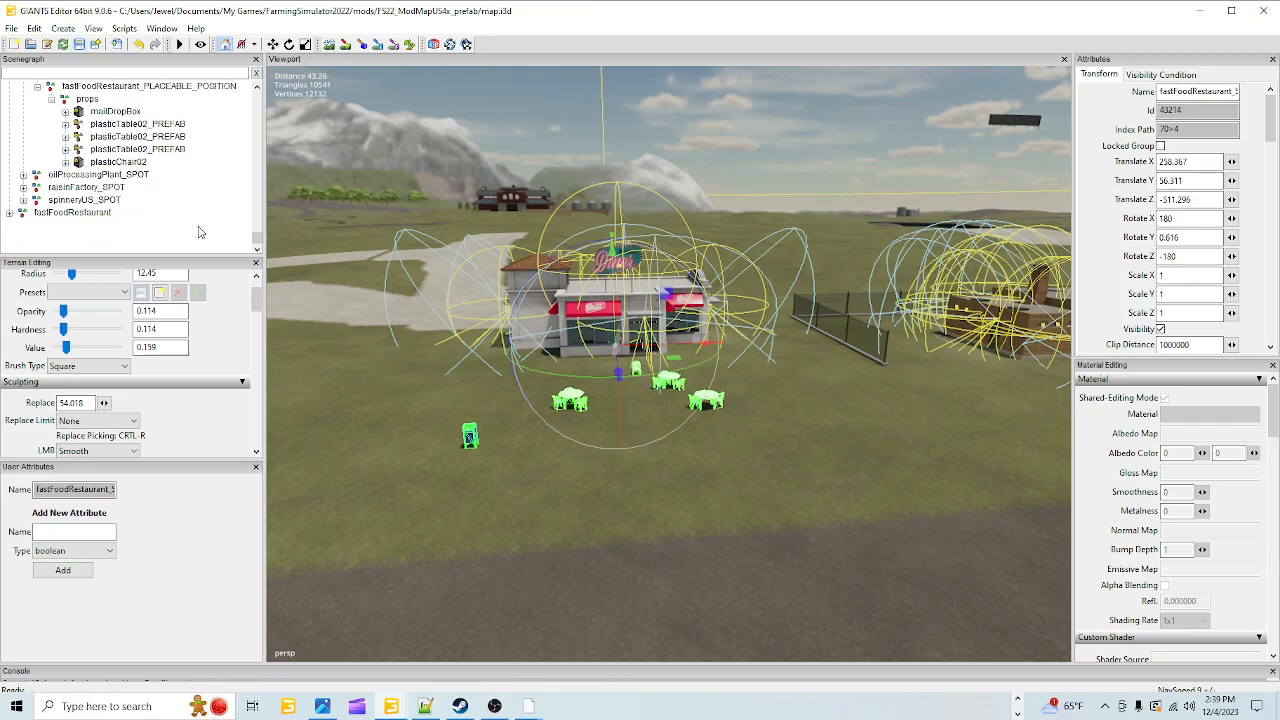
scroll(160, 186, up, 1)
click(174, 138)
click(96, 126)
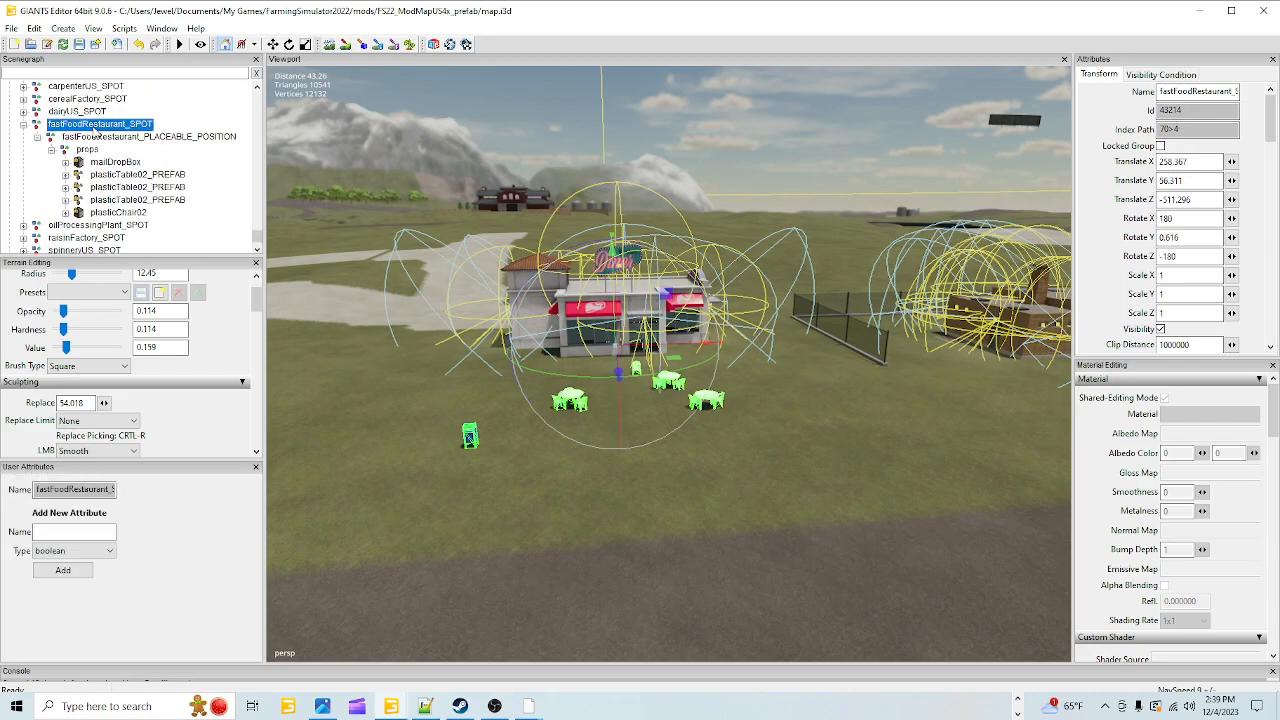
scroll(125, 238, down, 1)
click(75, 213)
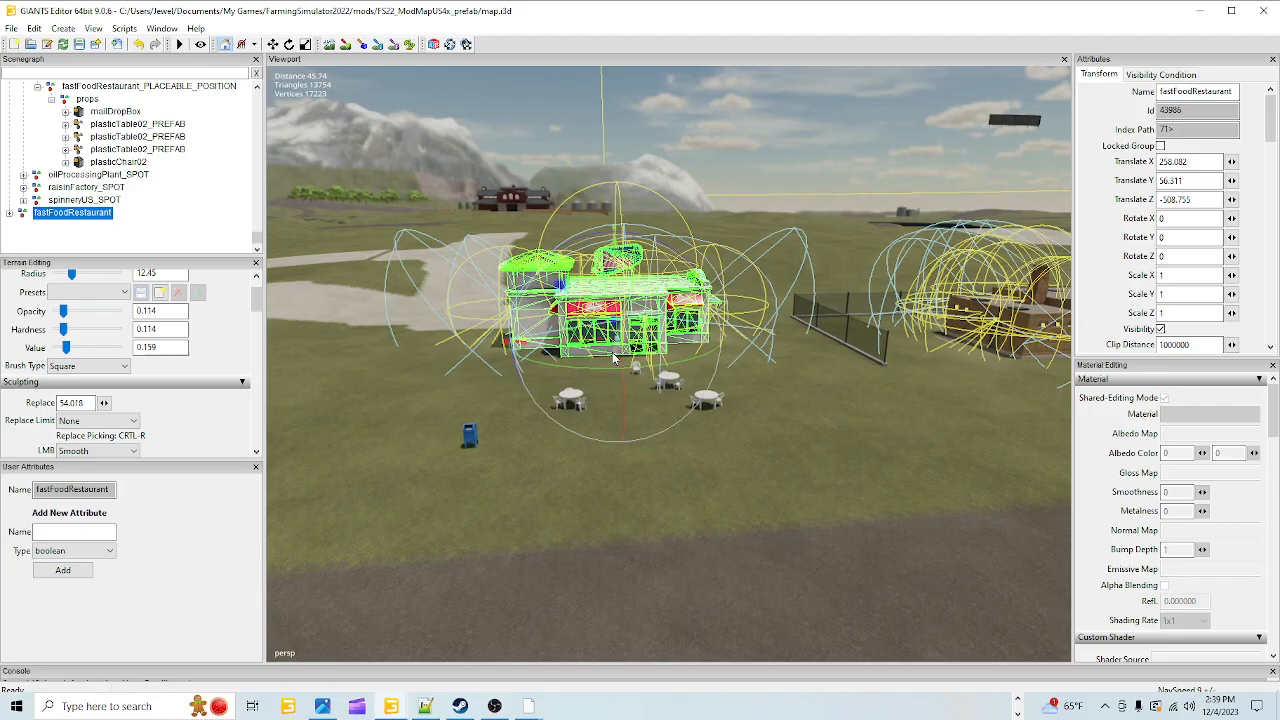
scroll(628, 495, up, 3)
alt+middle_drag(741, 398, 808, 354)
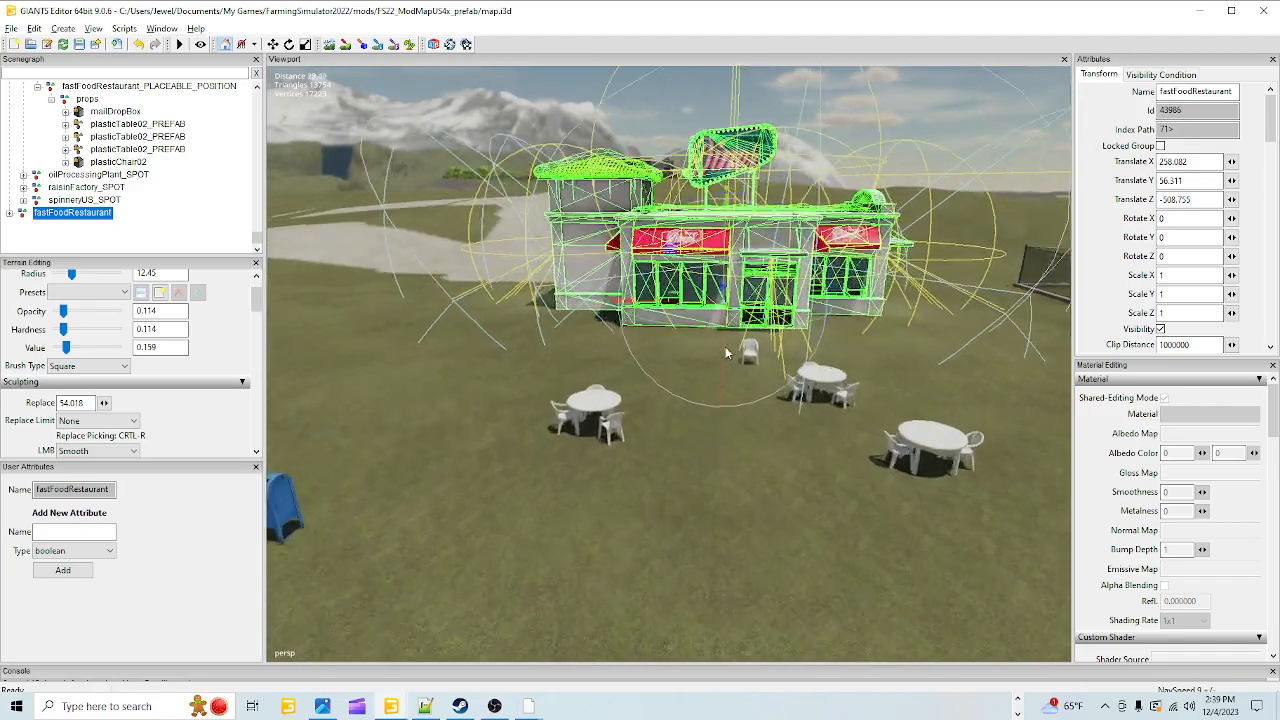
scroll(808, 265, up, 4)
scroll(718, 418, down, 6)
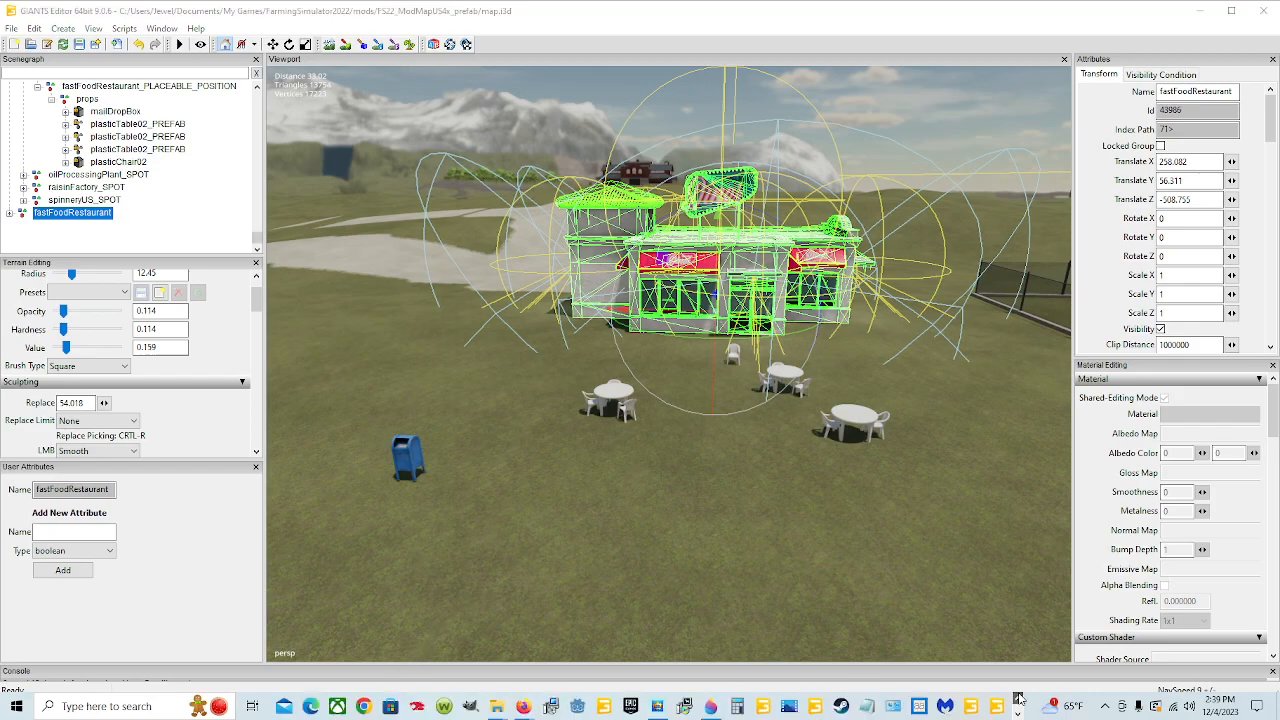
Switch to File Explorer and browse to the game's data folder in D:\SteamLibrary\steamapps\common\Farming Simulator 22.
click(449, 644)
click(487, 566)
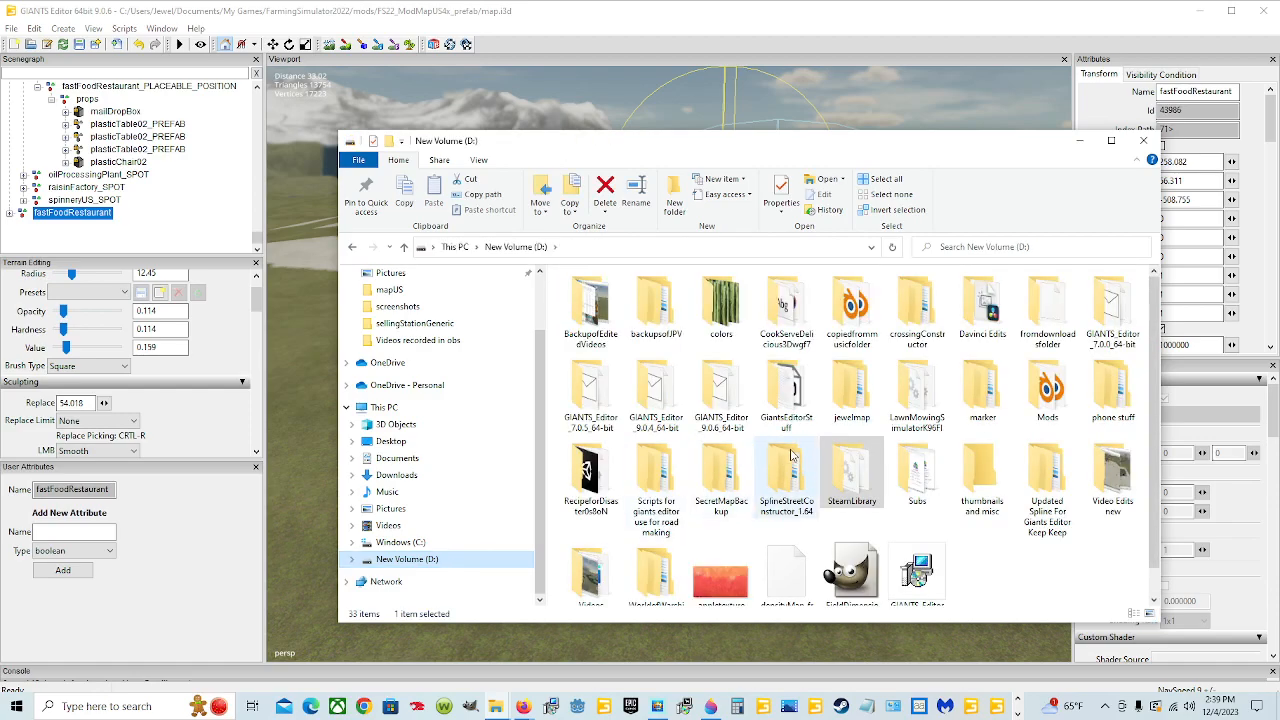
double_click(850, 470)
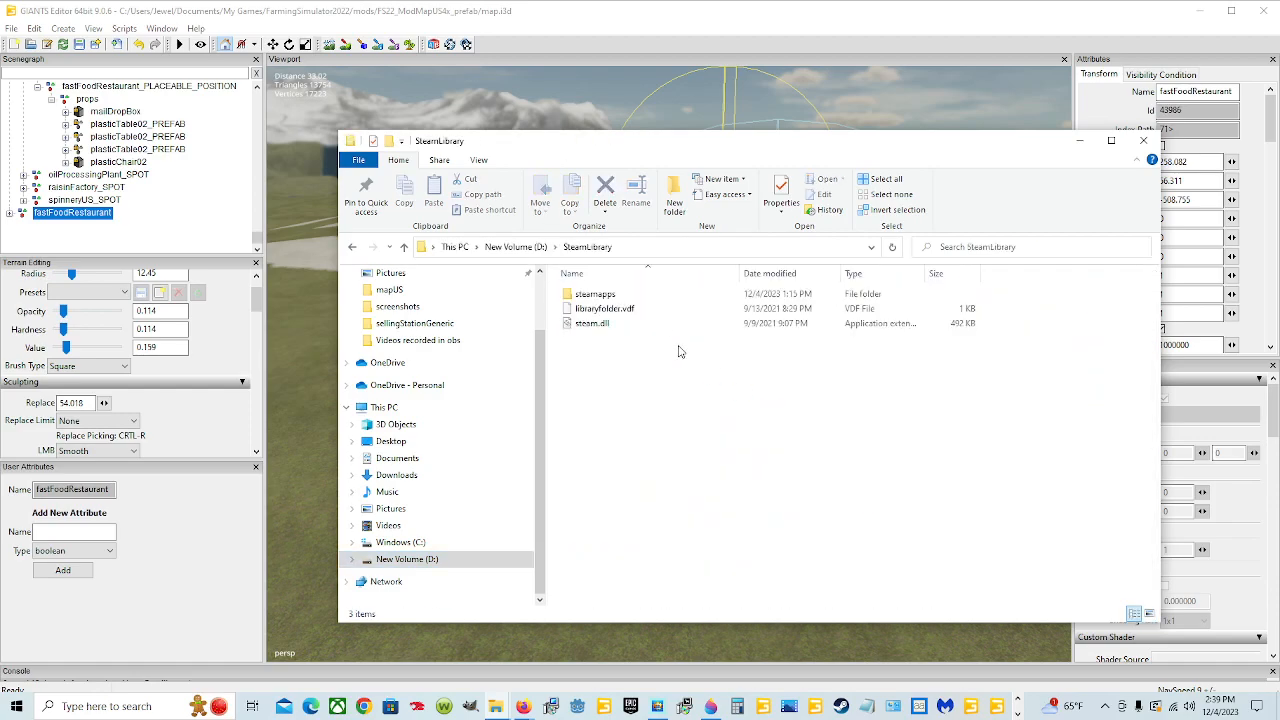
double_click(644, 294)
click(646, 298)
double_click(646, 300)
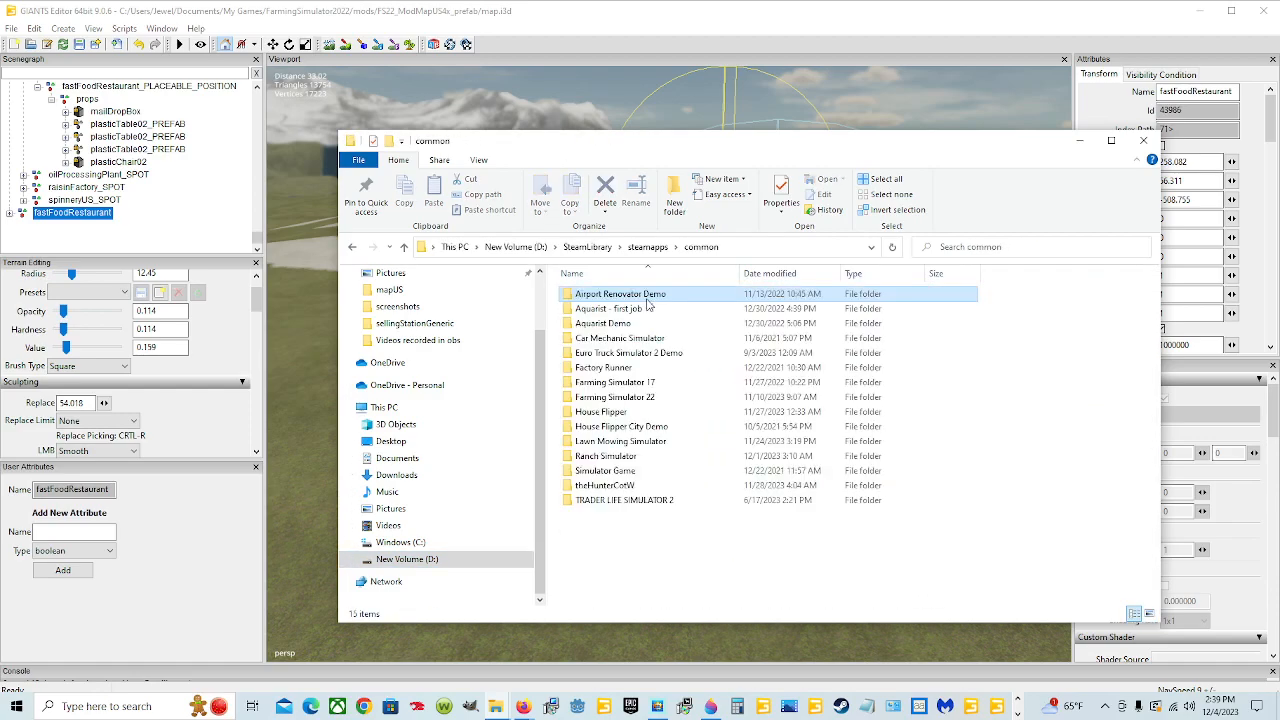
double_click(663, 398)
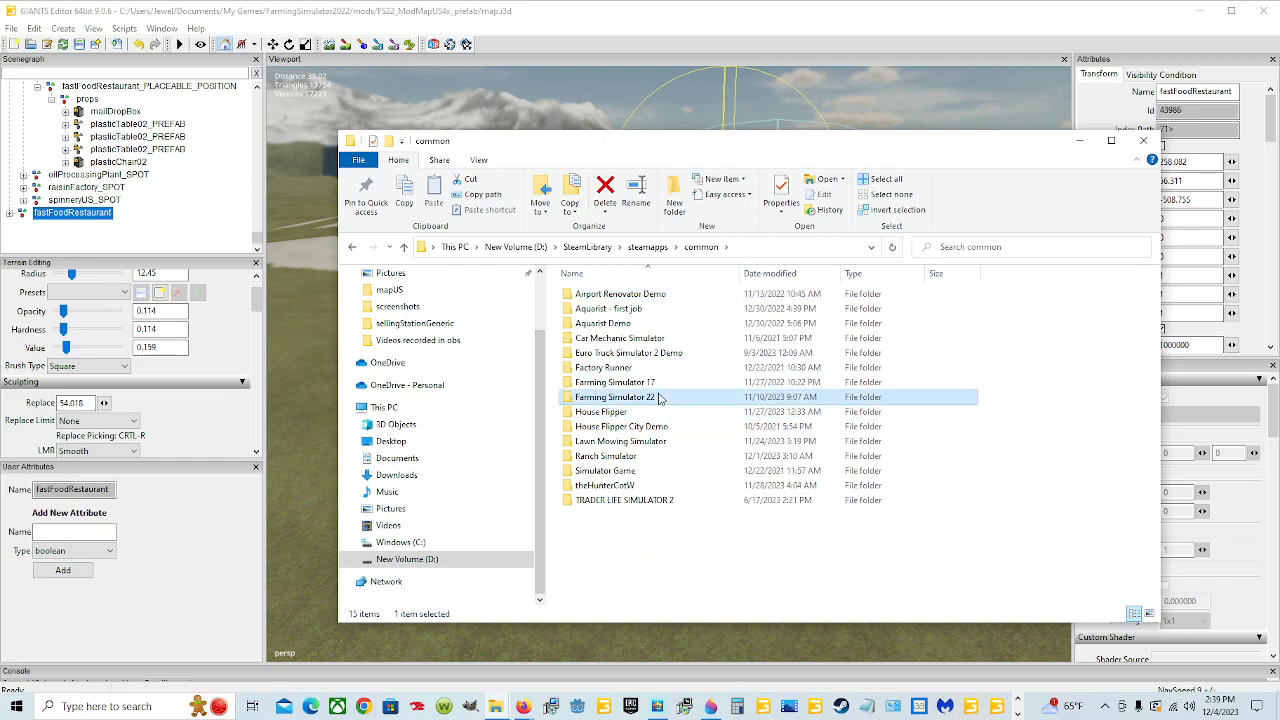
double_click(575, 292)
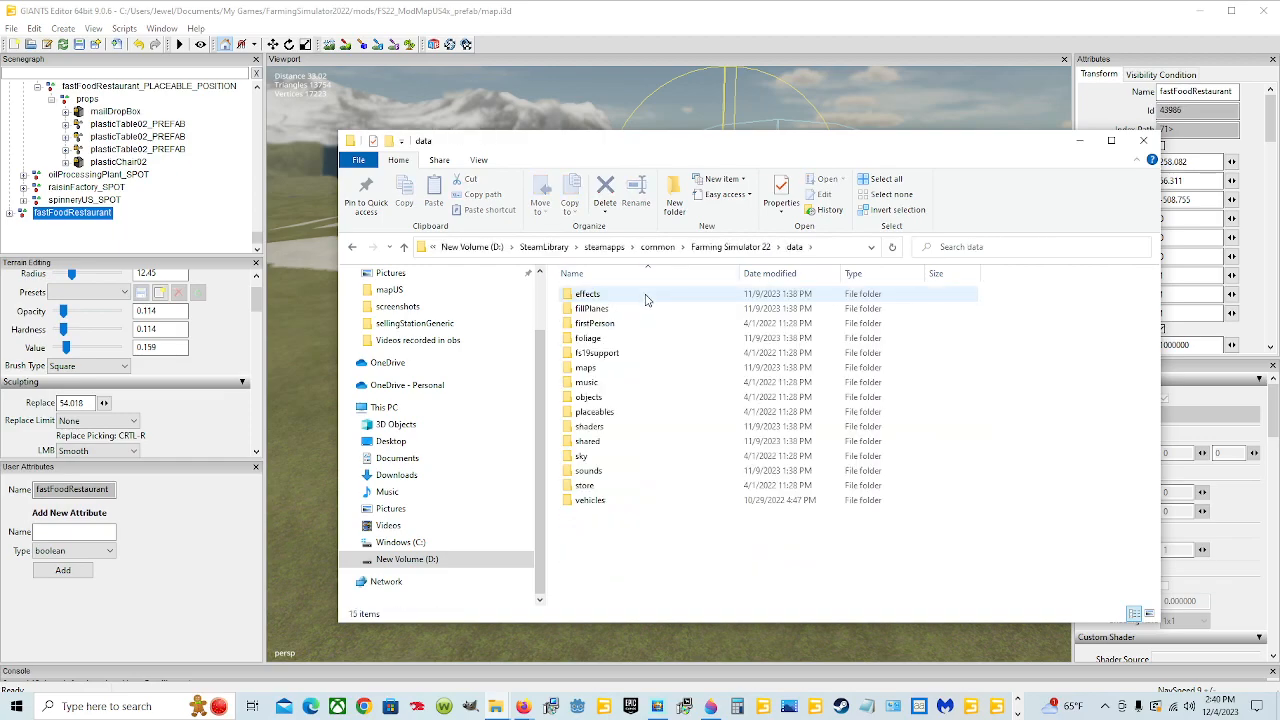
Find the original placeables.xml in the data\maps\mapUS folder and open it in Notepad++.
double_click(614, 413)
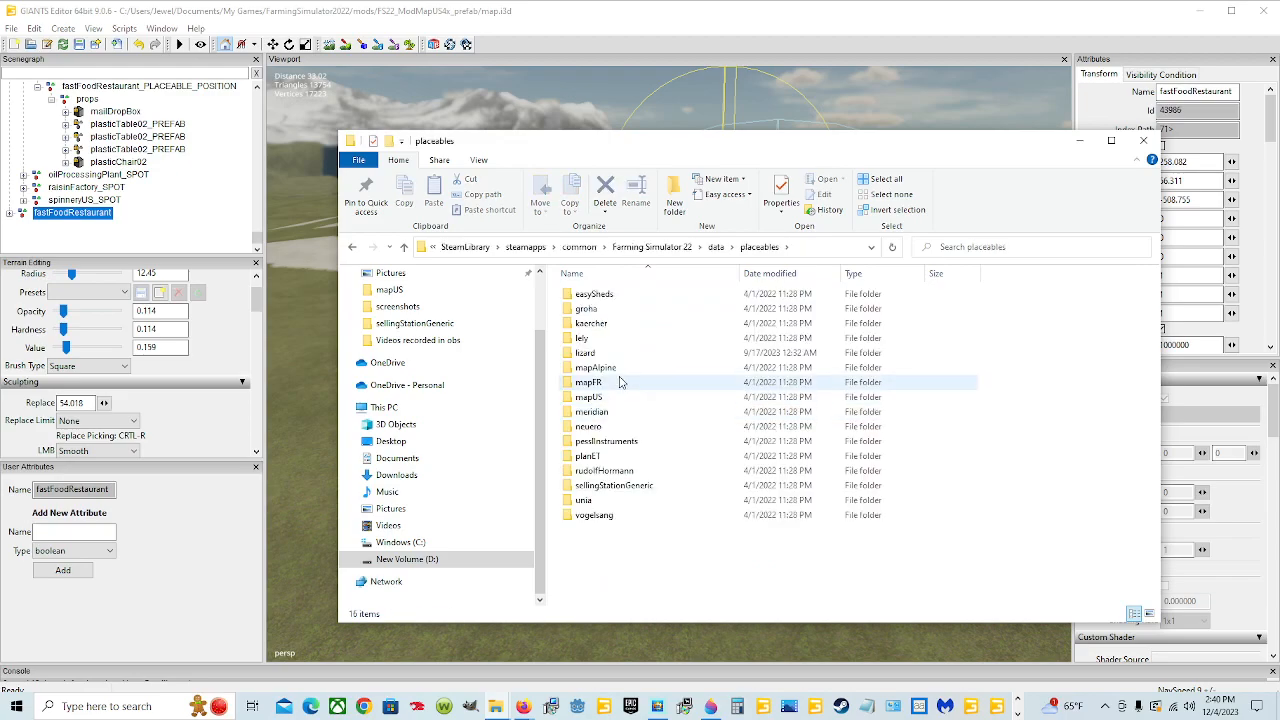
click(716, 247)
double_click(590, 368)
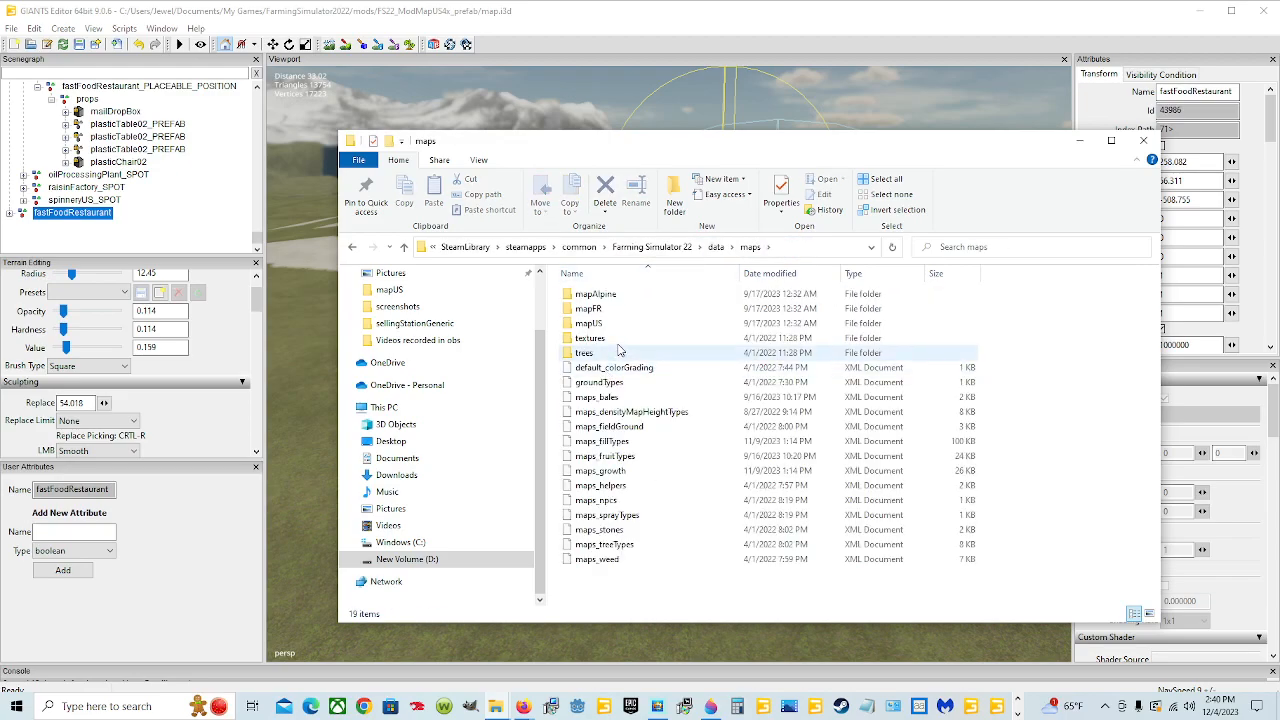
click(622, 325)
double_click(622, 325)
scroll(660, 400, down, 4)
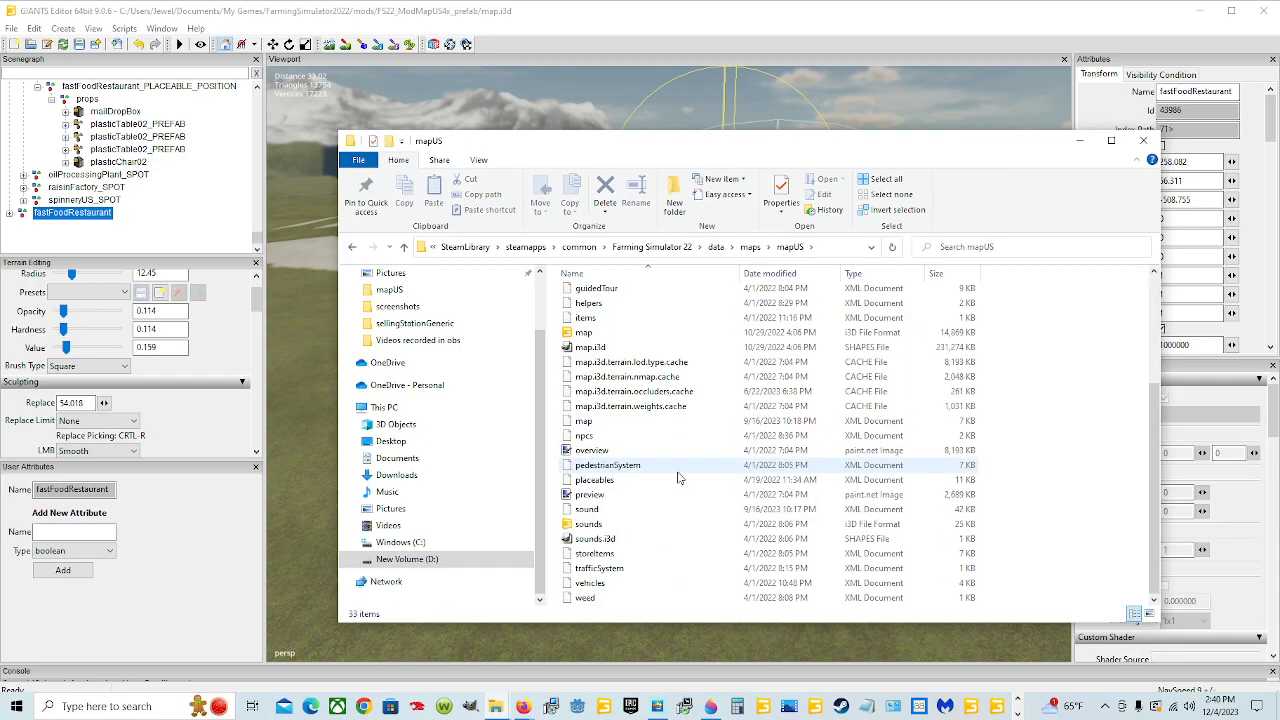
click(625, 481)
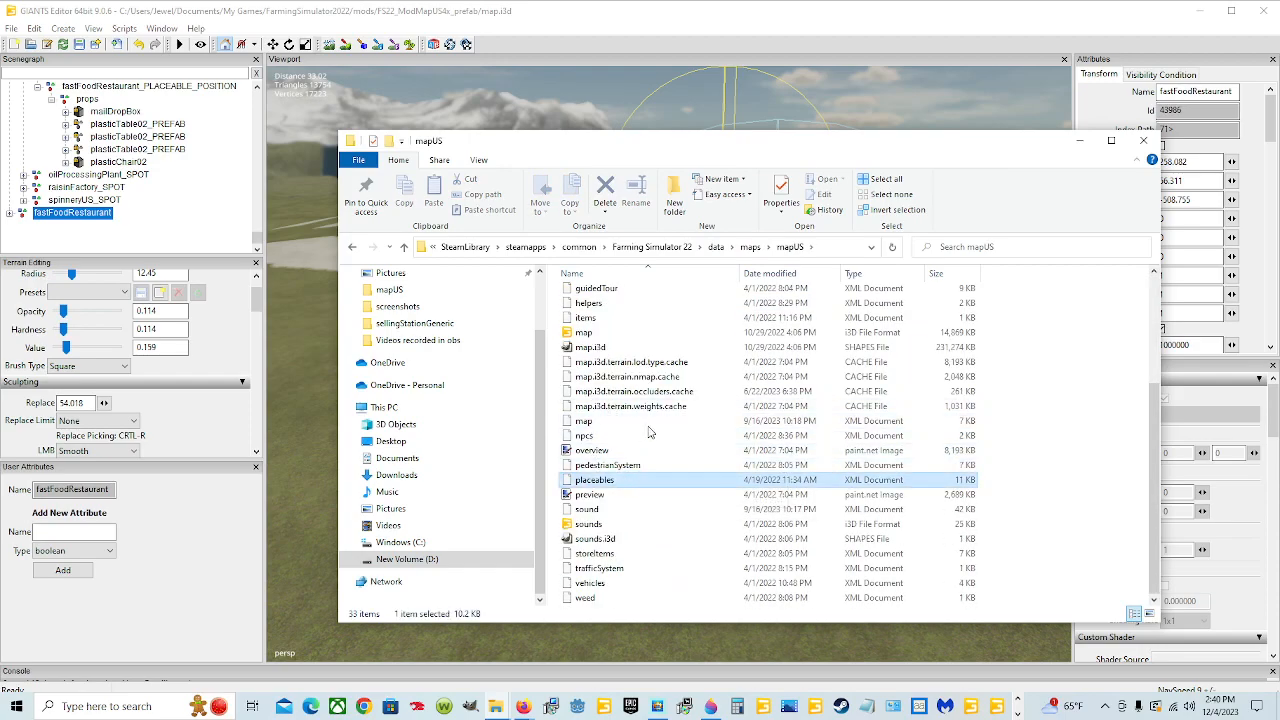
right_click(626, 480)
click(688, 260)
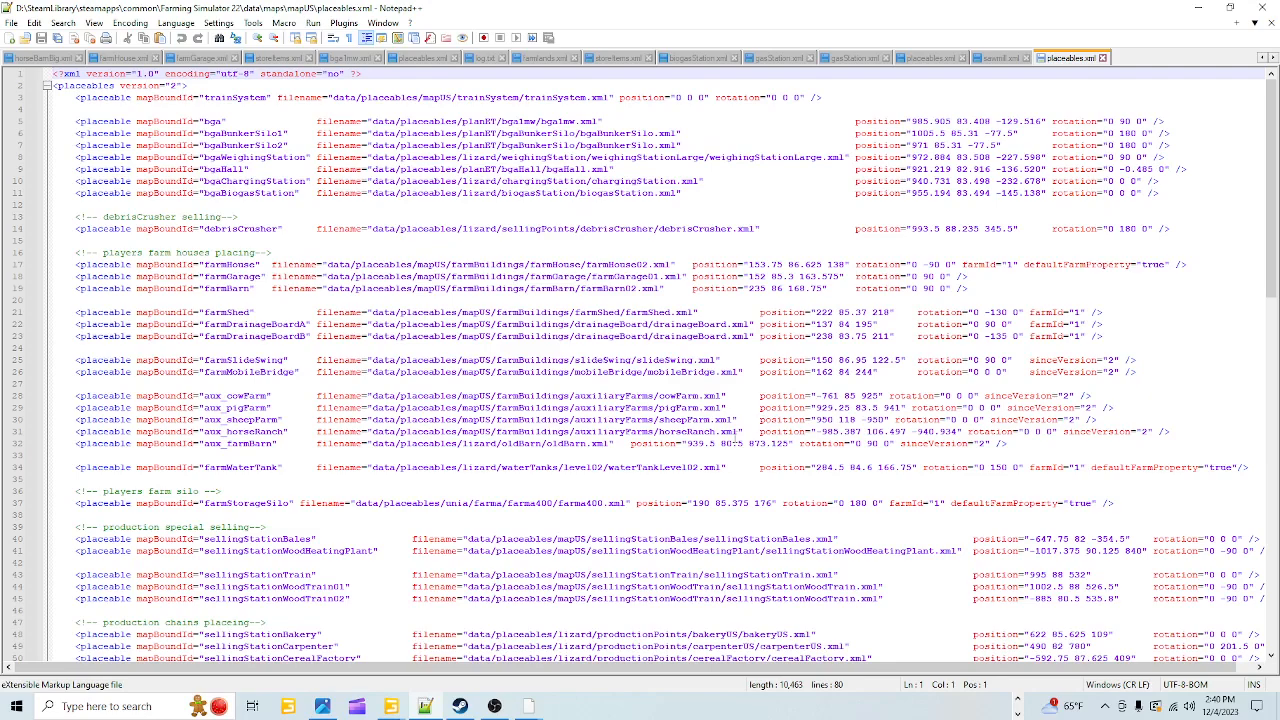
Copy the whole sellingStationFastFoodRestaurant placeable line from the production chains section.
scroll(737, 441, down, 3)
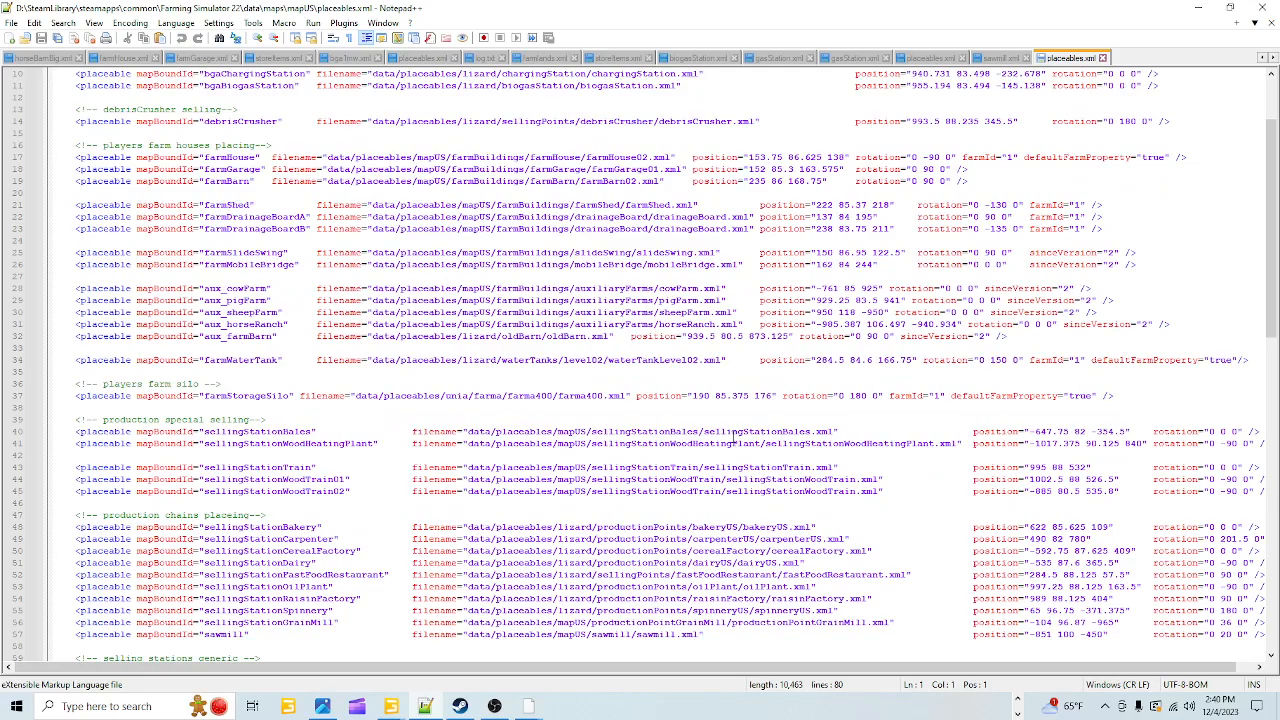
scroll(737, 441, down, 3)
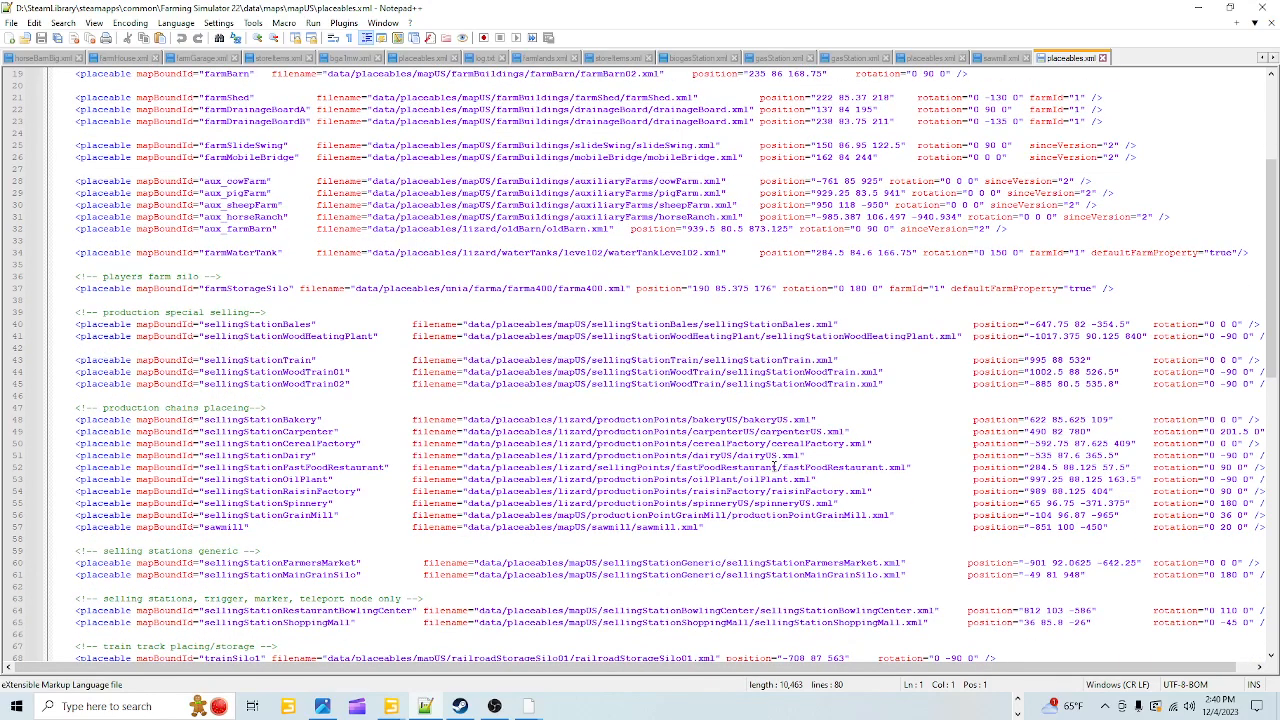
click(822, 467)
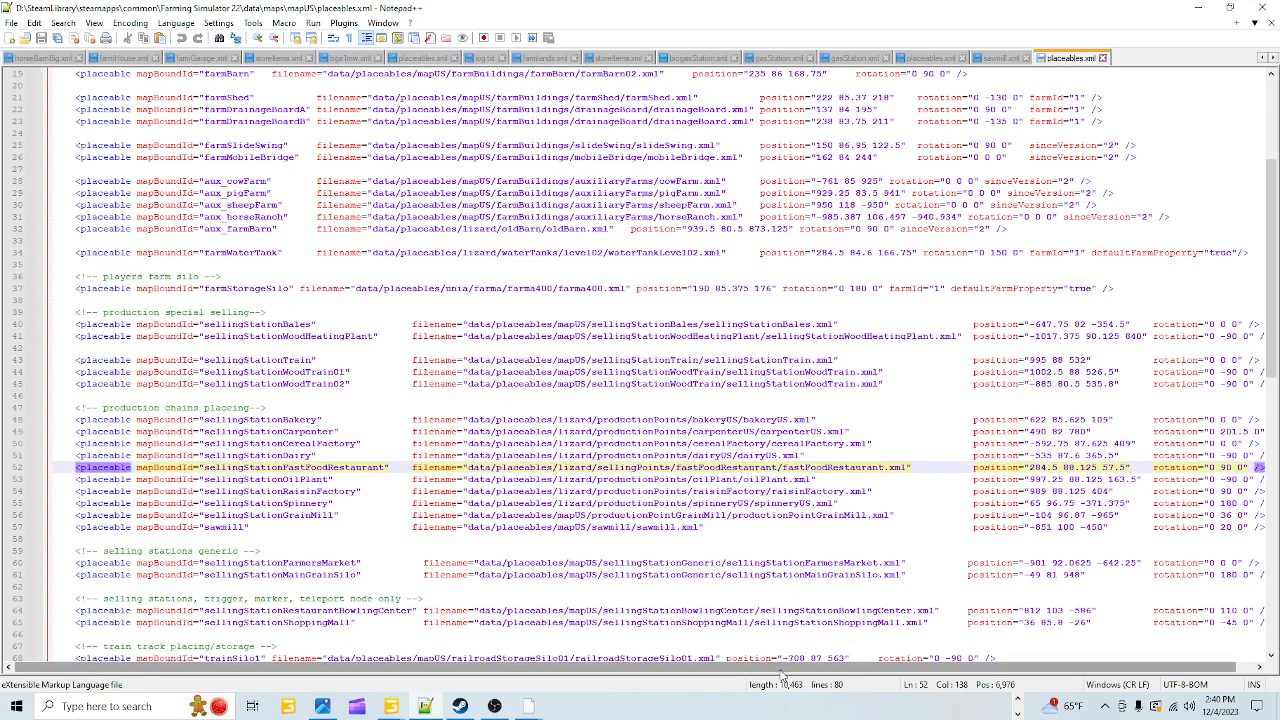
key(End)
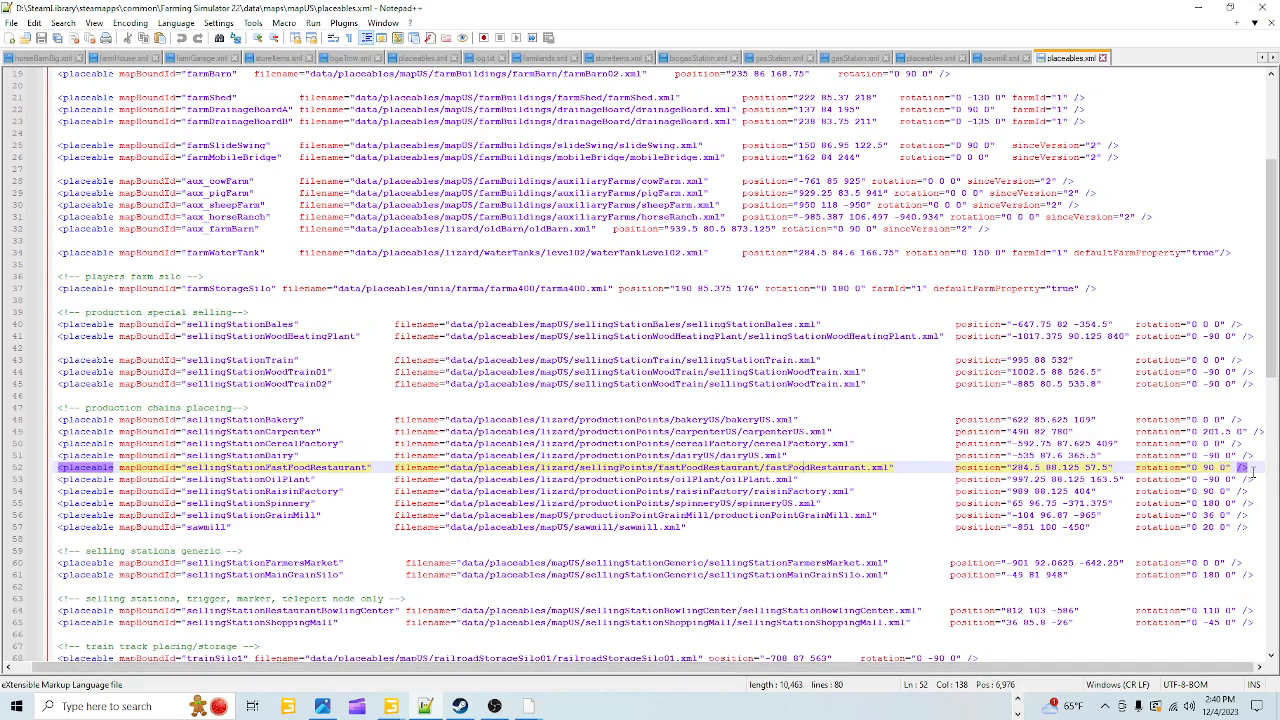
drag(1250, 472, 2, 474)
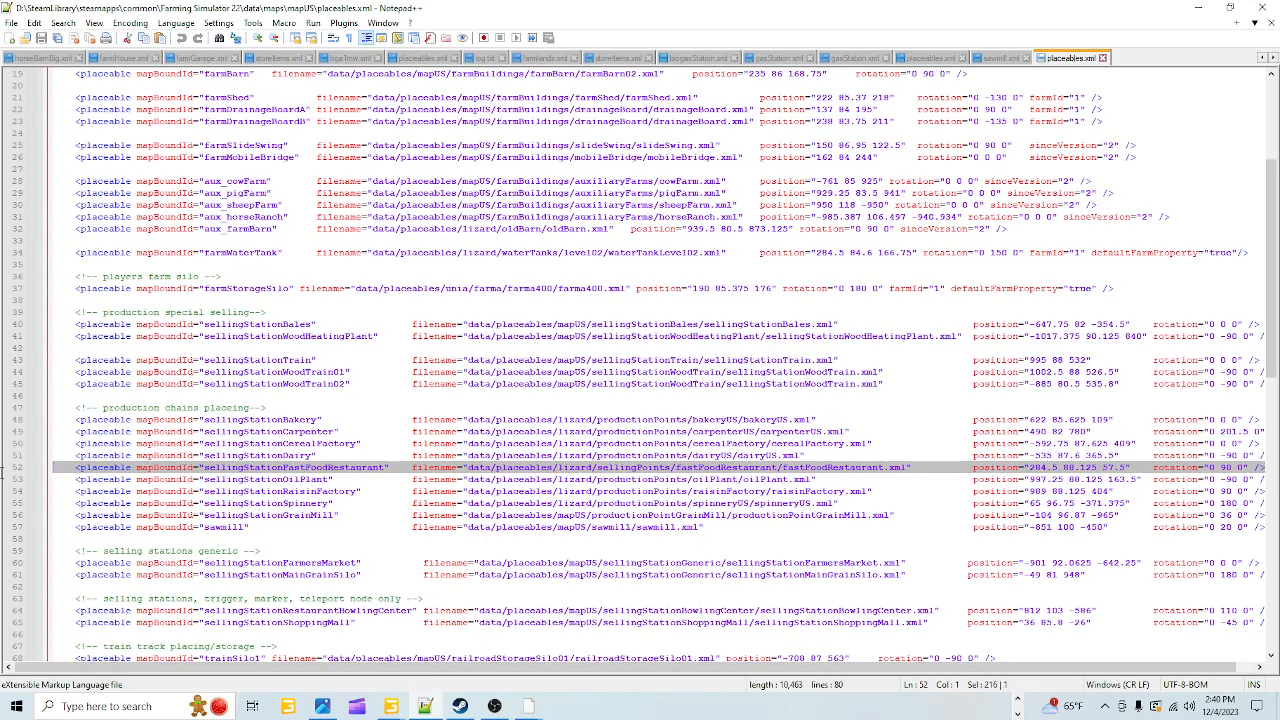
right_click(332, 479)
click(365, 191)
click(748, 360)
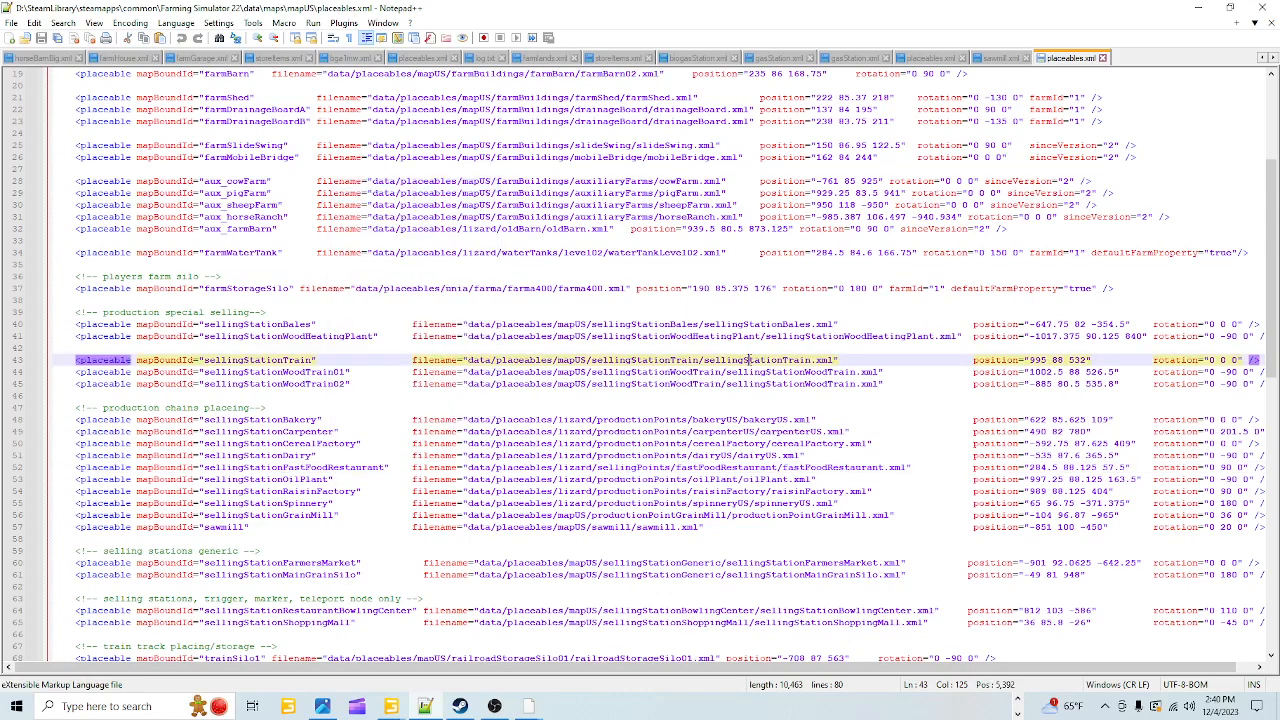
Close the original mapUS placeables.xml and minimize Notepad++ and File Explorer.
click(1103, 58)
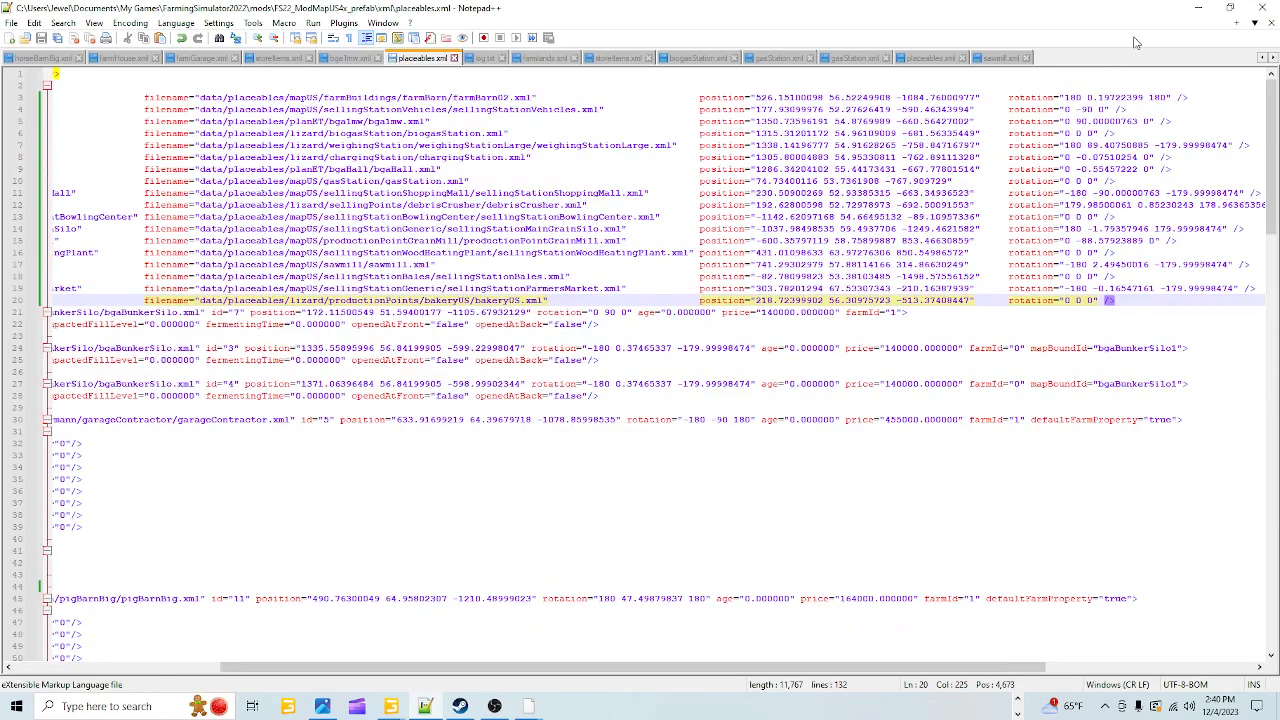
click(1200, 12)
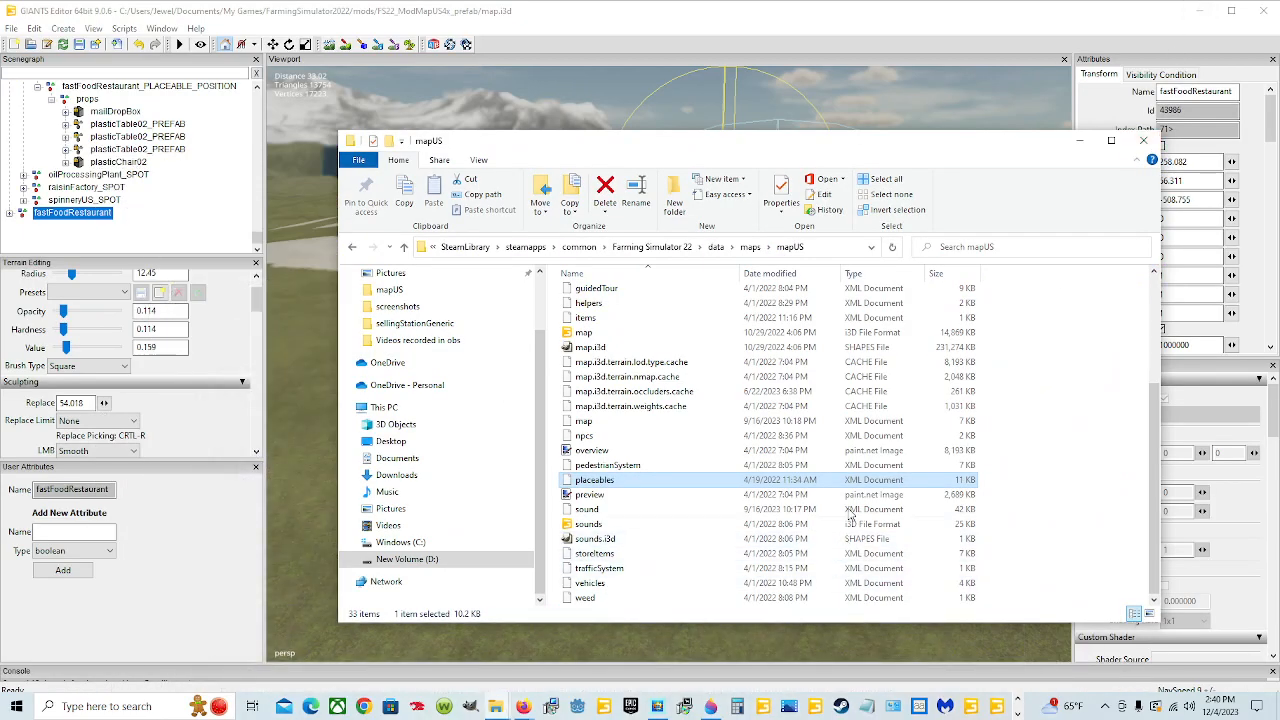
click(1079, 140)
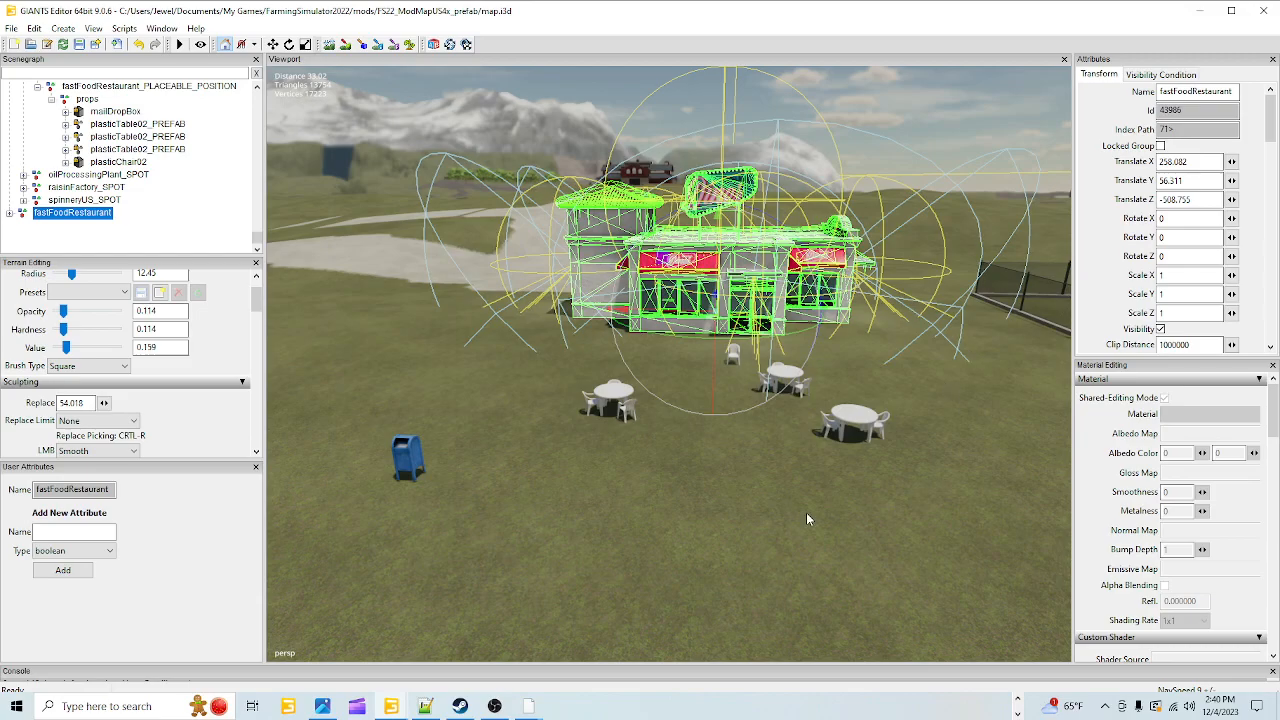
Return to File Explorer and browse to Documents\My Games\FarmingSimulator2022\mods\FS22_ModMapUS4x_prefab\xml.
click(1016, 705)
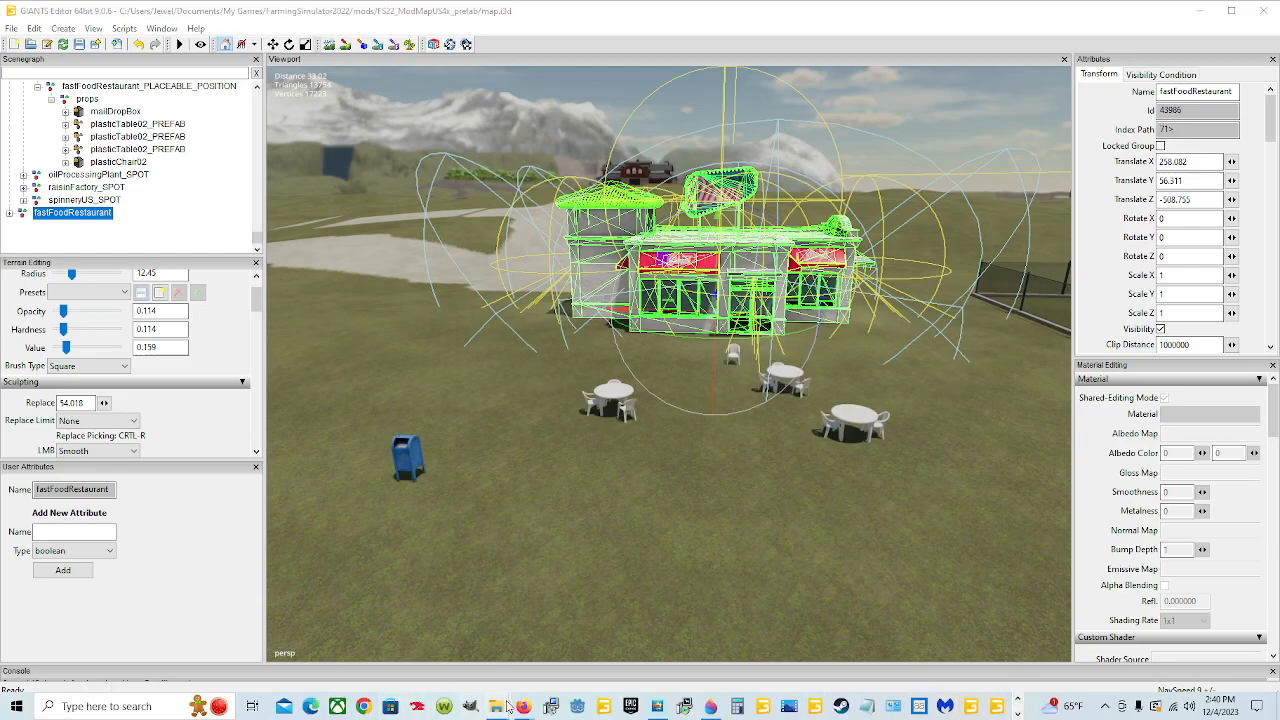
mouse_move(507, 708)
click(455, 648)
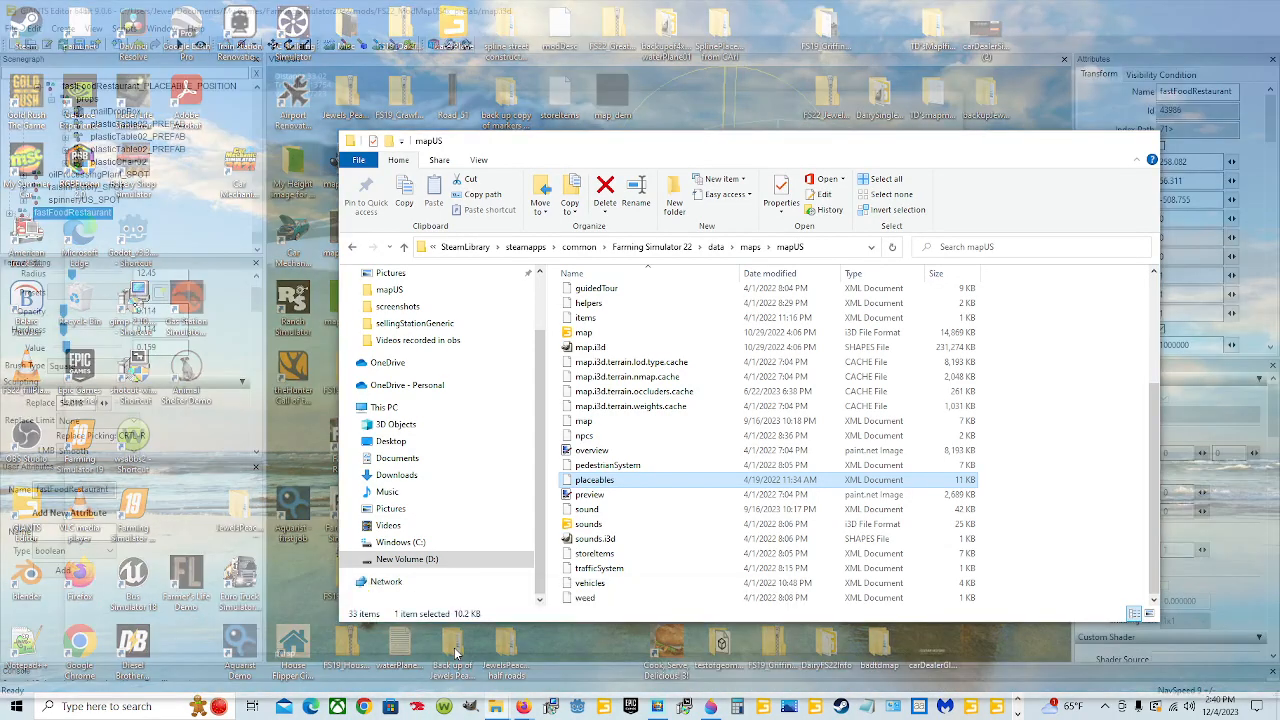
scroll(530, 440, up, 3)
click(495, 336)
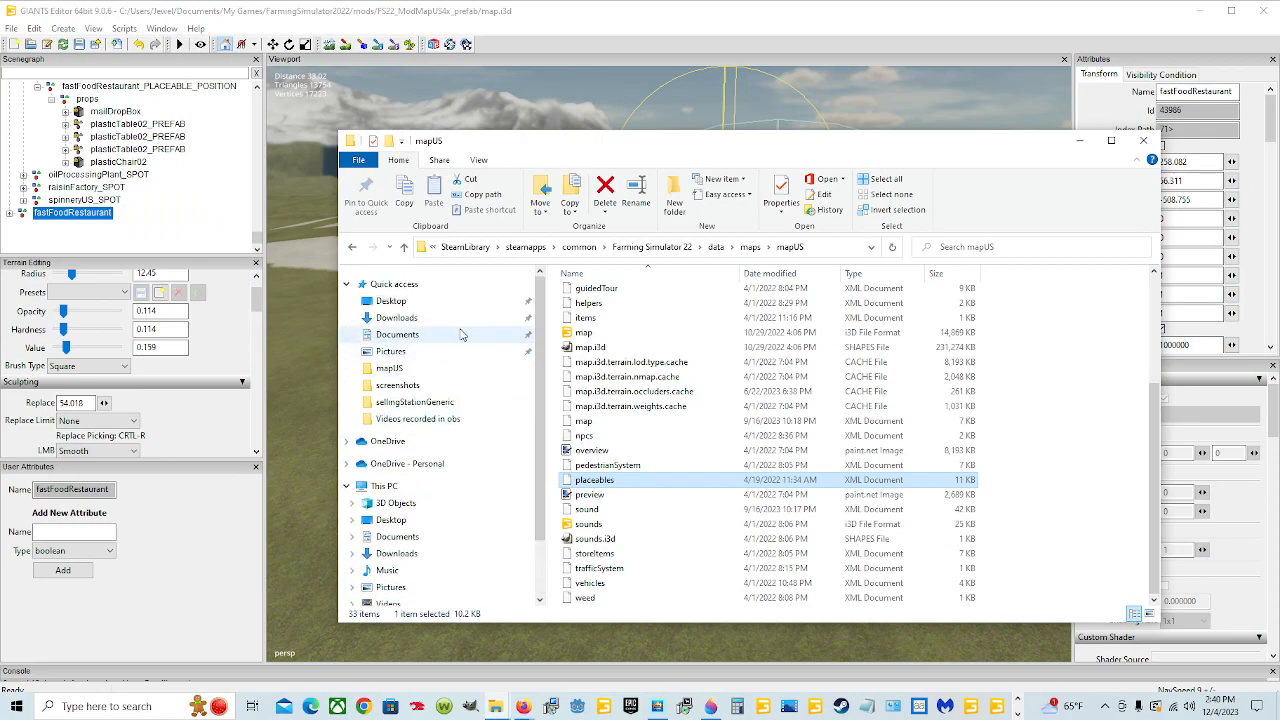
double_click(746, 374)
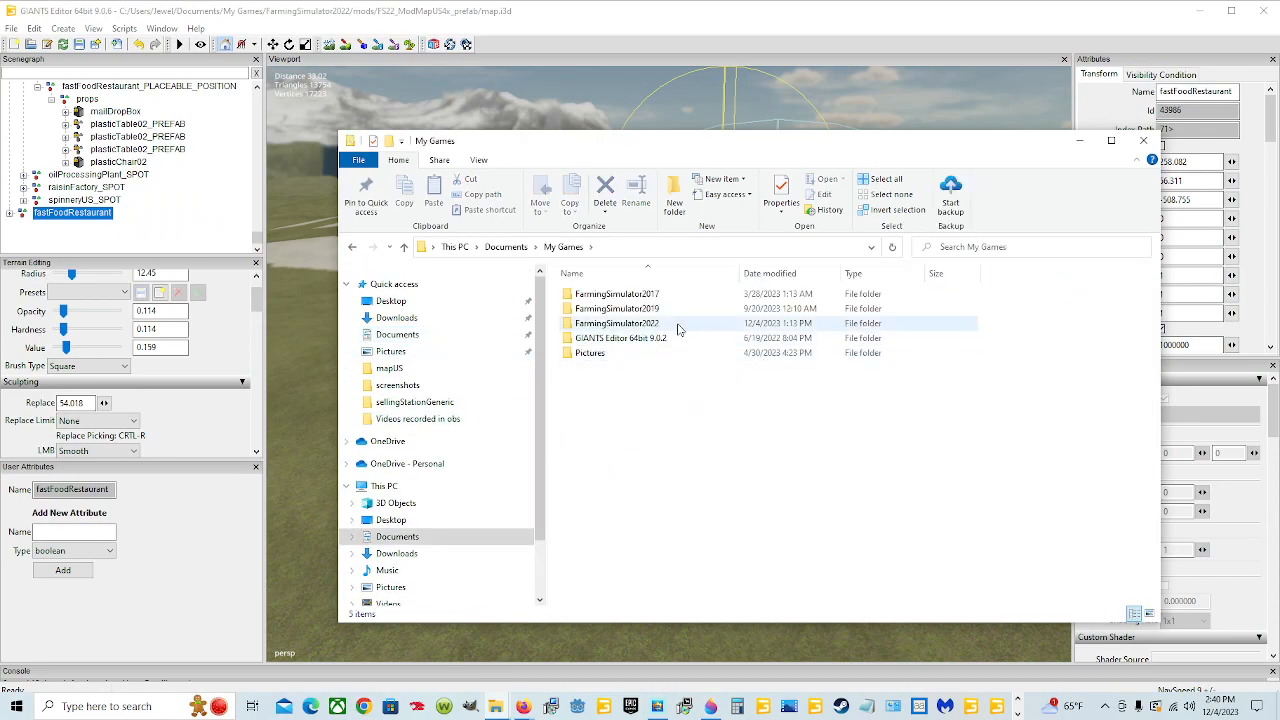
double_click(617, 323)
click(603, 412)
double_click(603, 412)
double_click(640, 294)
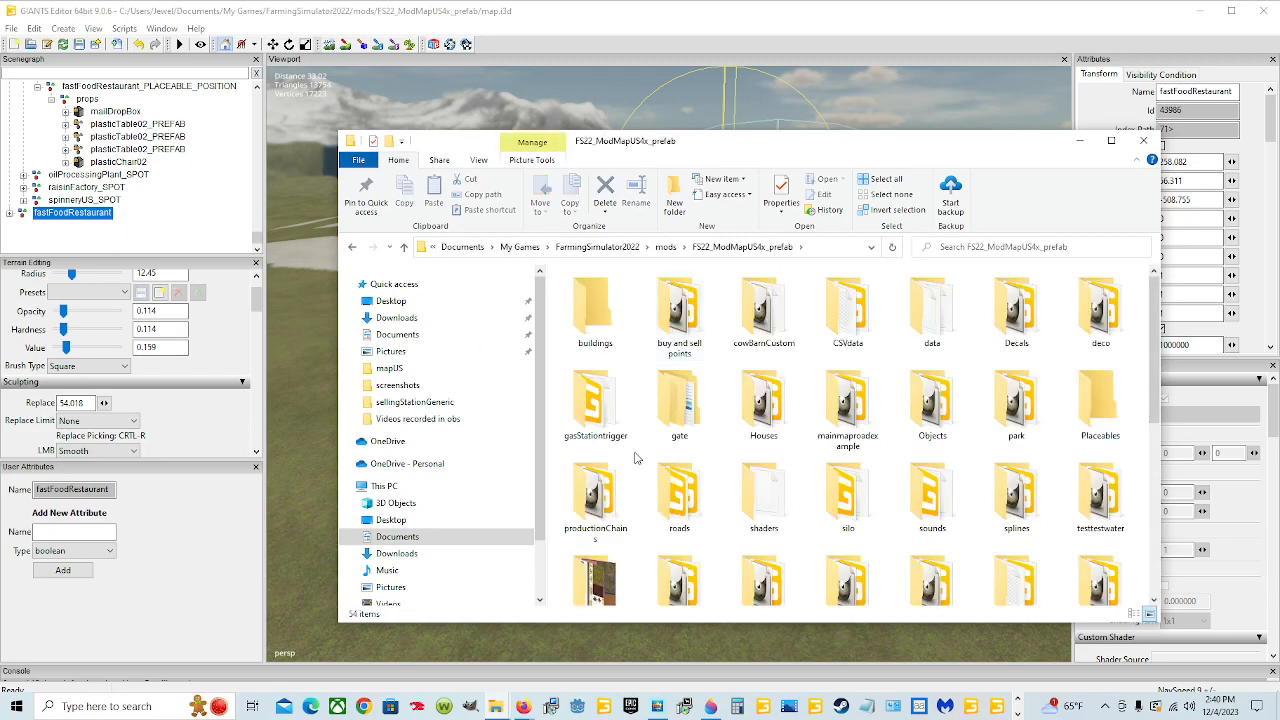
scroll(634, 459, down, 1)
double_click(680, 560)
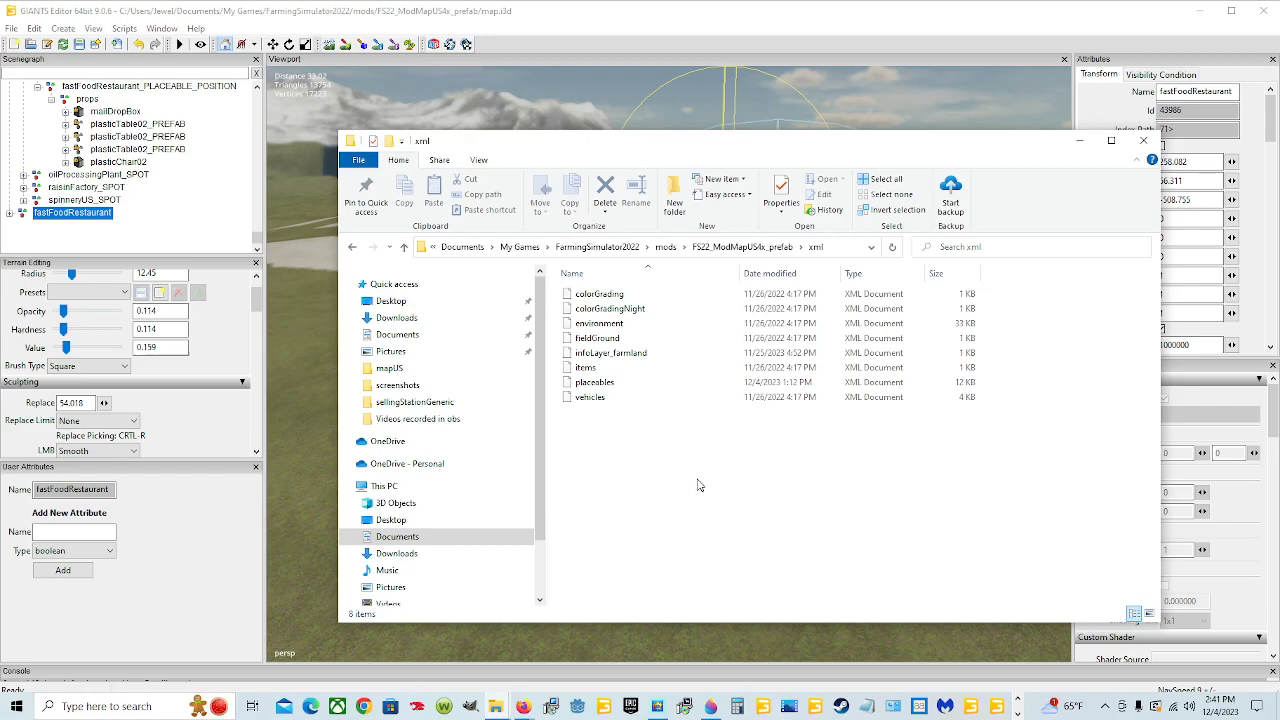
Open the mod map's placeables.xml in Notepad++ and bring the end of the bakeryUS line into view.
click(666, 385)
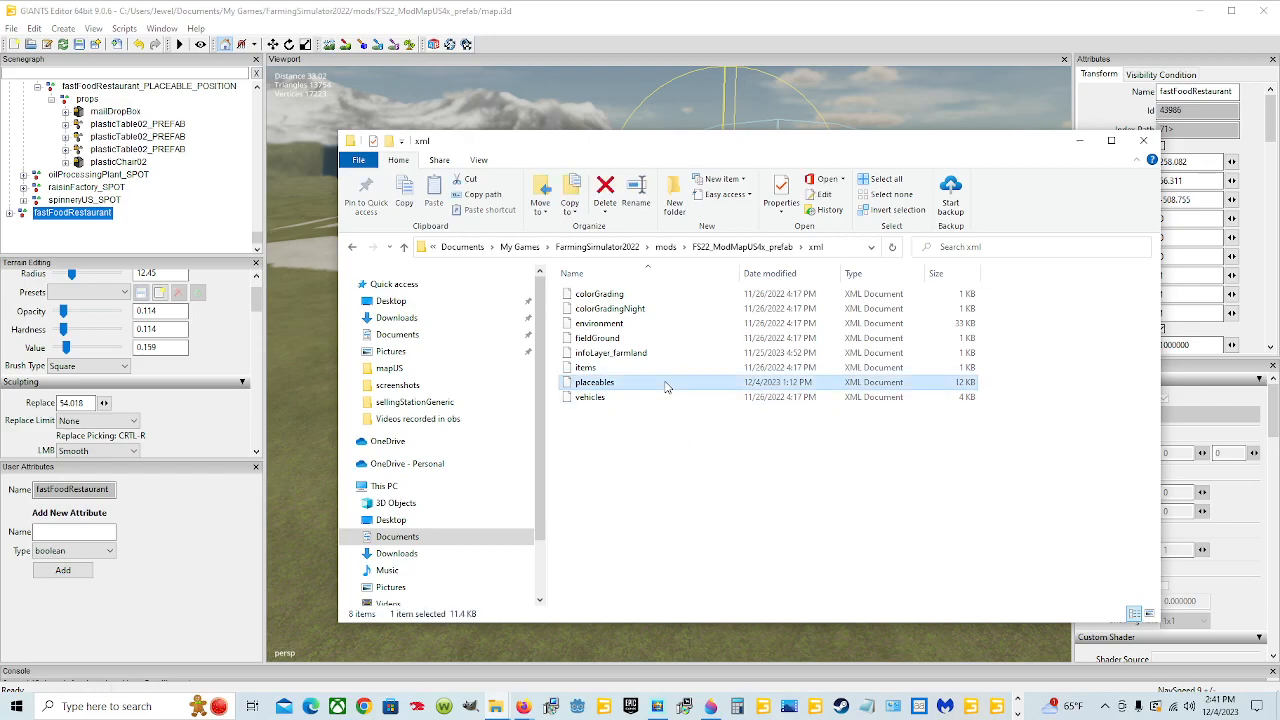
right_click(666, 386)
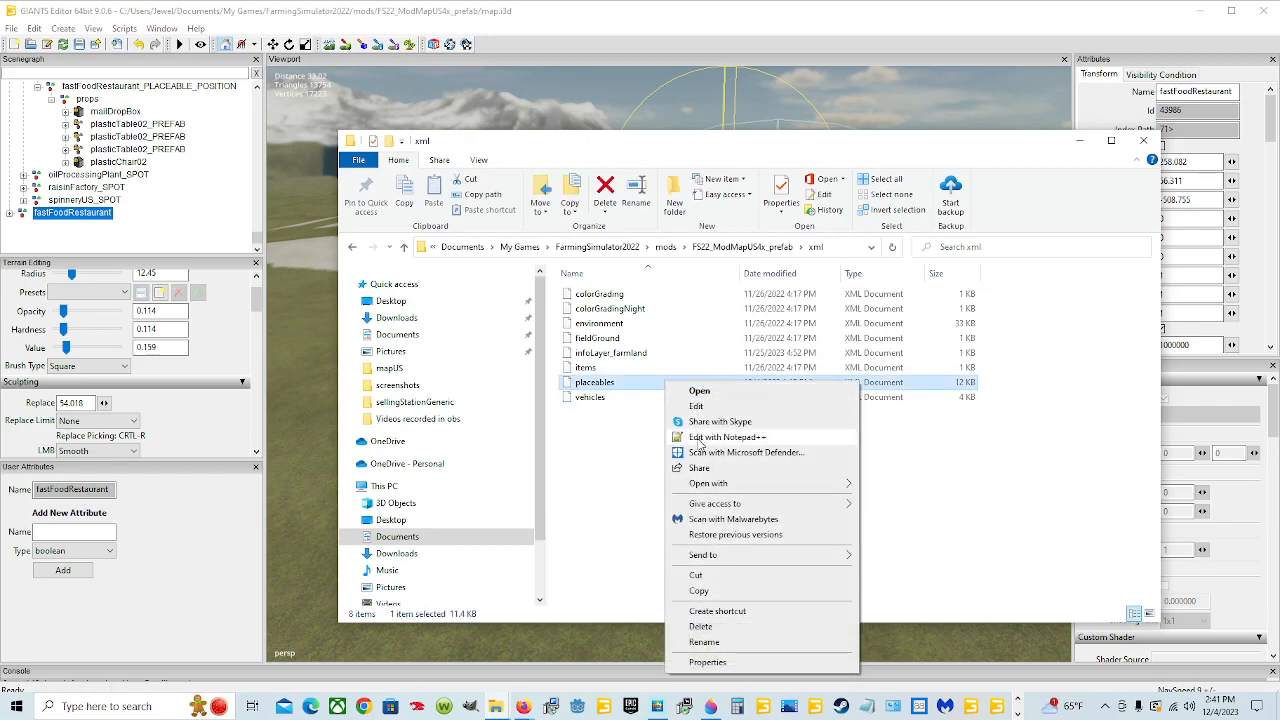
click(700, 438)
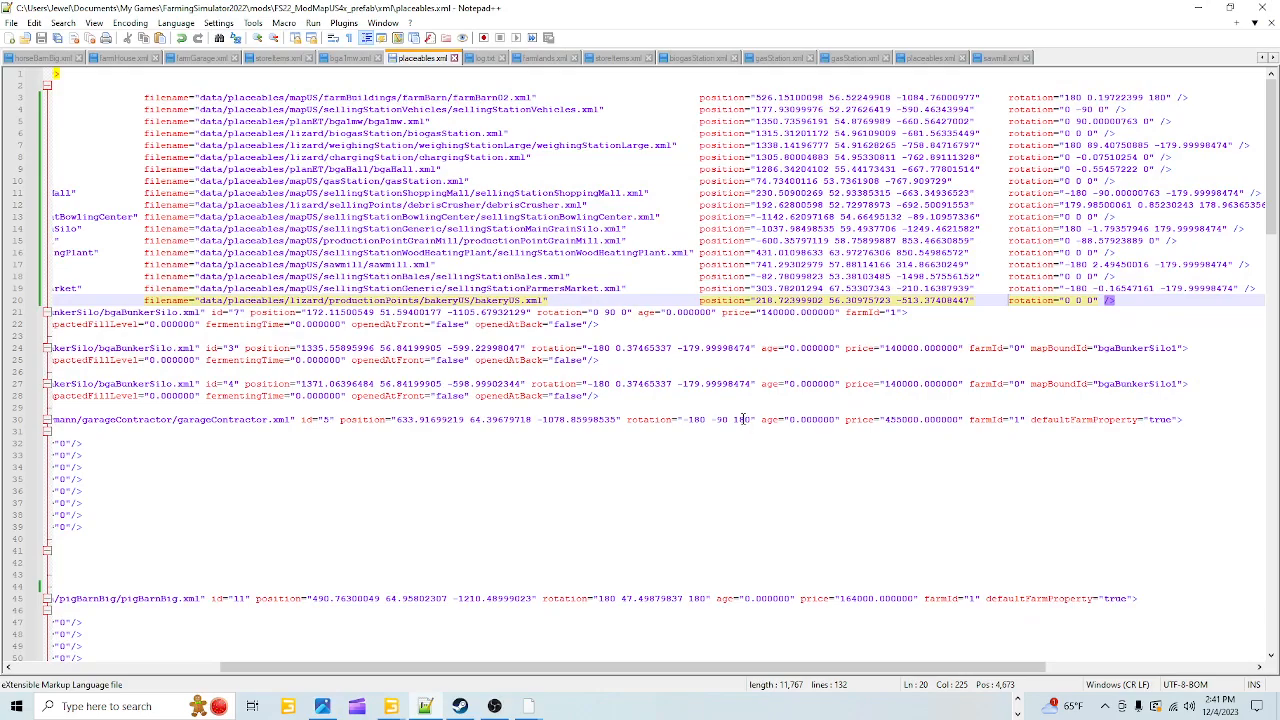
drag(690, 667, 900, 667)
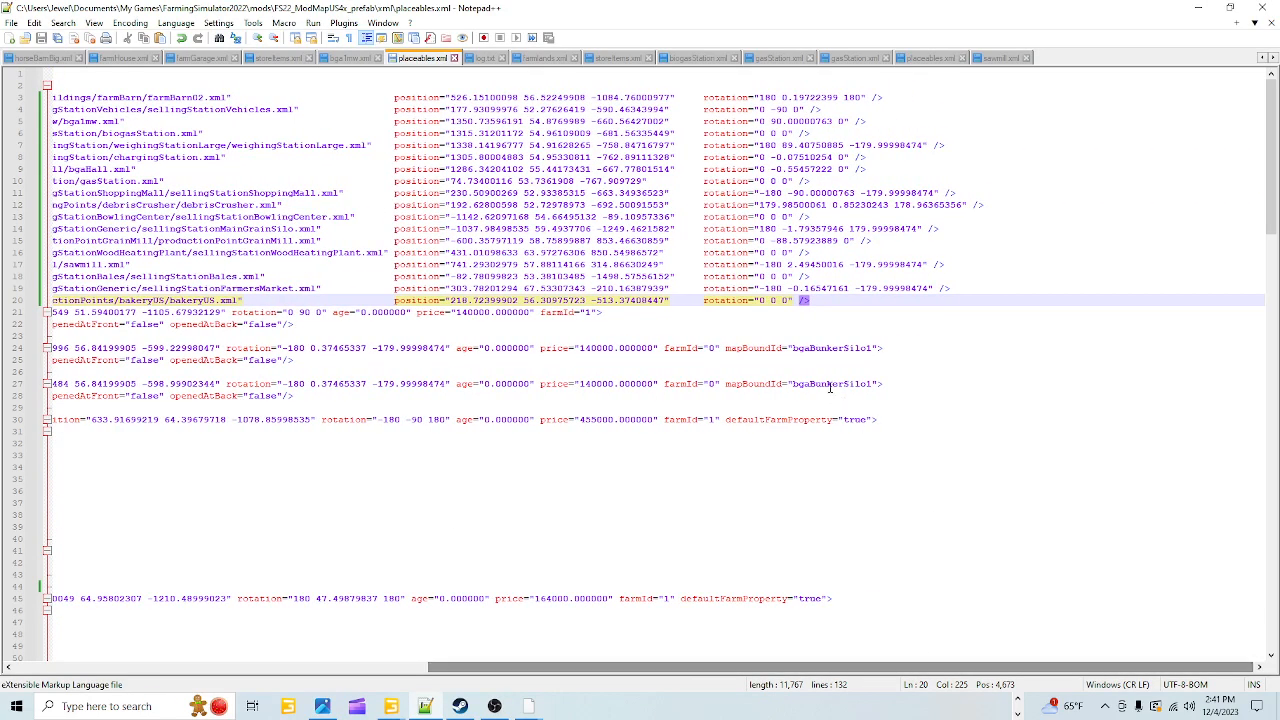
Insert a new line after the bakeryUS placeable and paste the copied sellingStationFastFoodRestaurant line there.
click(812, 300)
key(Return)
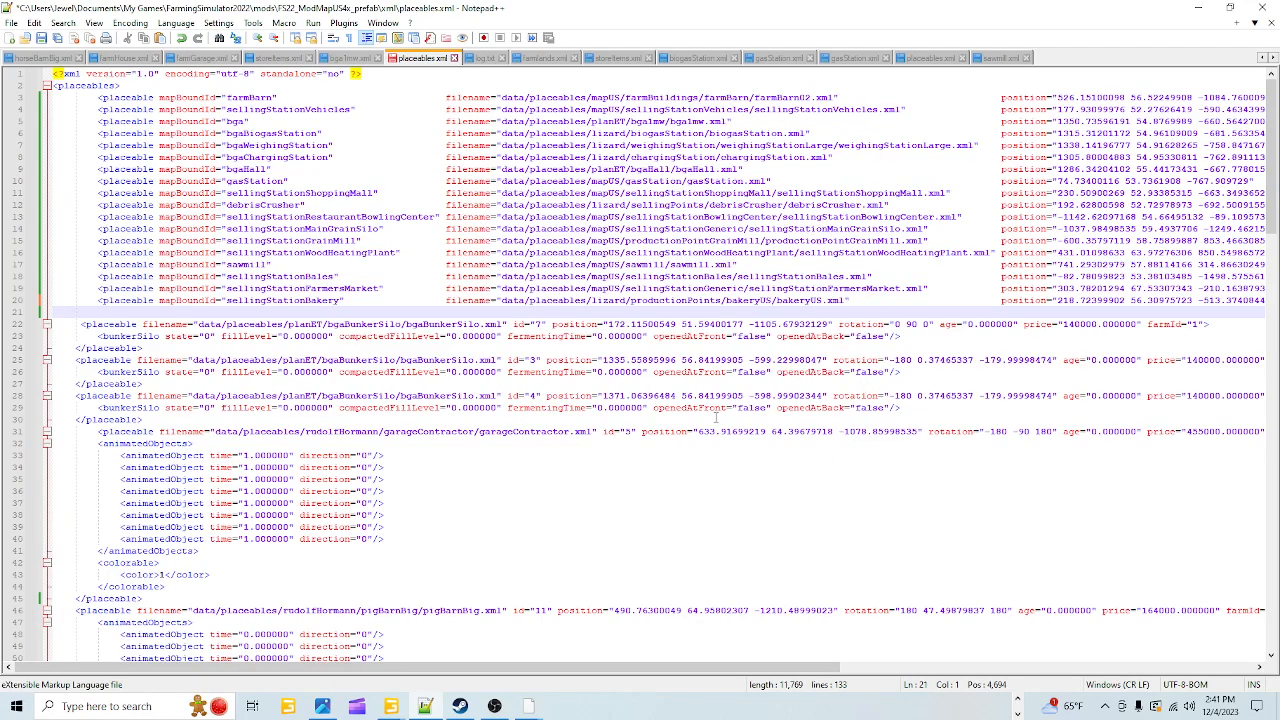
scroll(472, 505, down, 3)
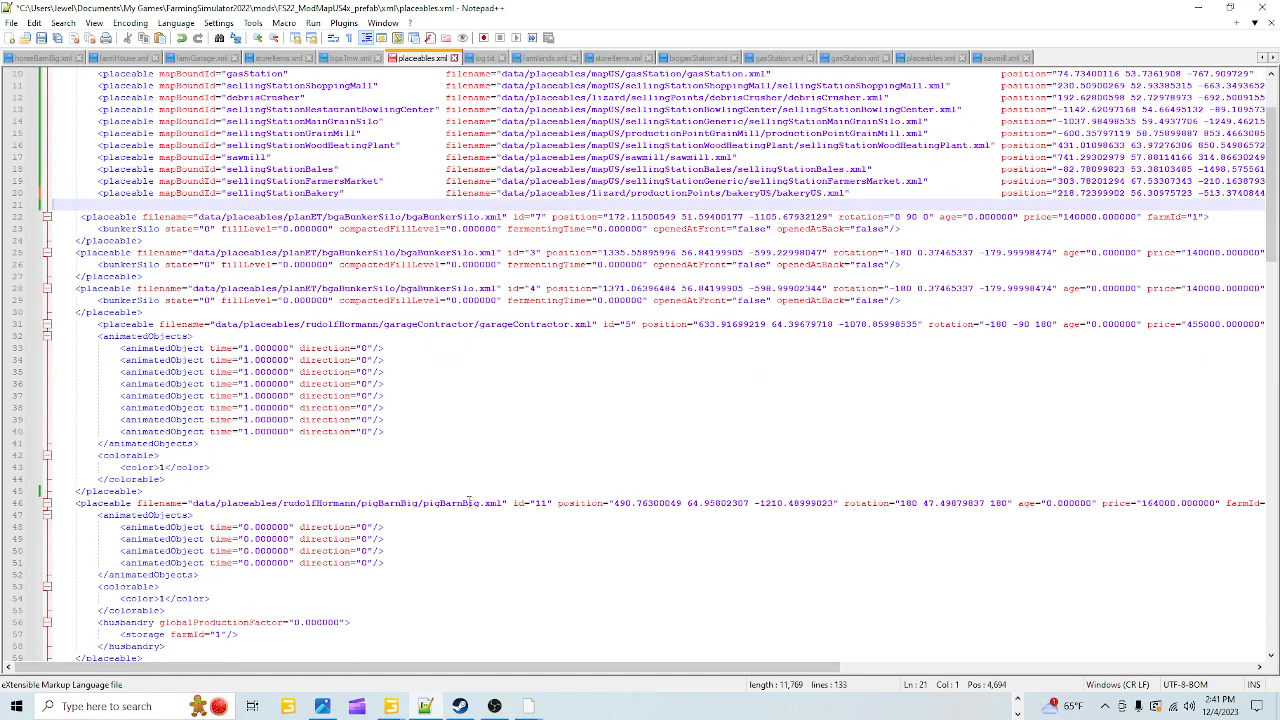
scroll(472, 505, down, 20)
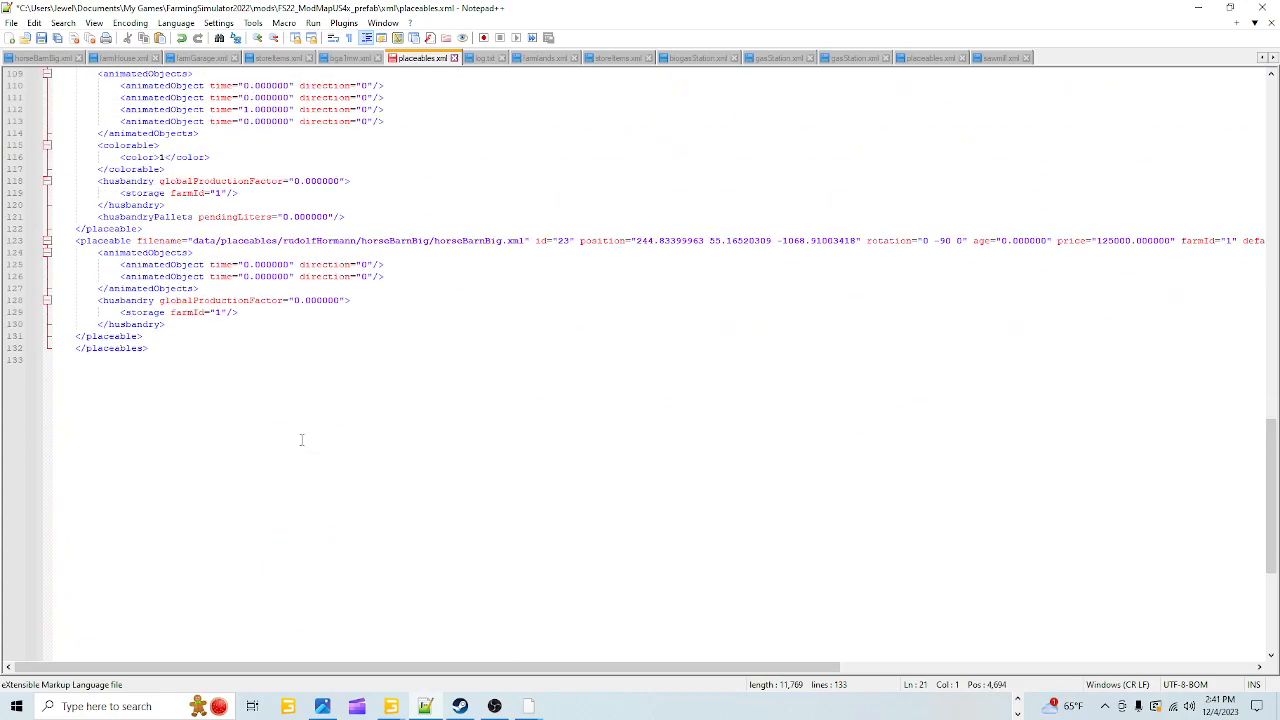
click(145, 336)
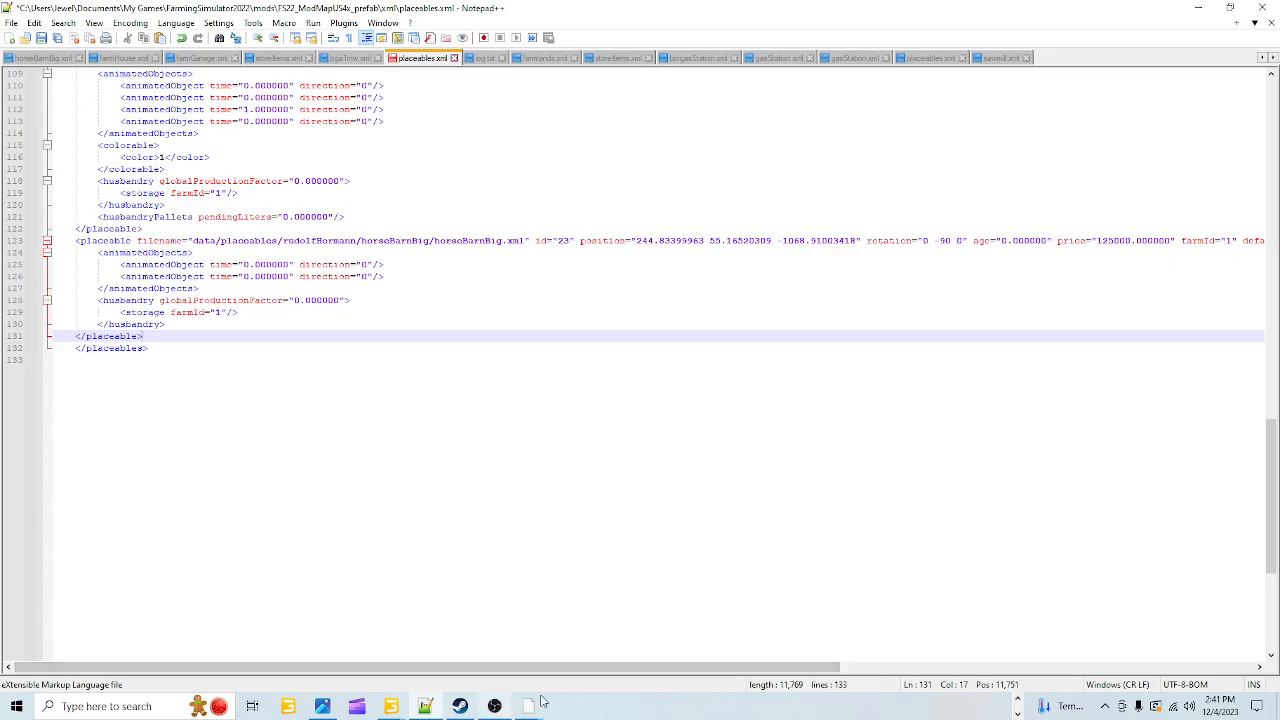
scroll(900, 518, up, 5)
scroll(900, 518, up, 20)
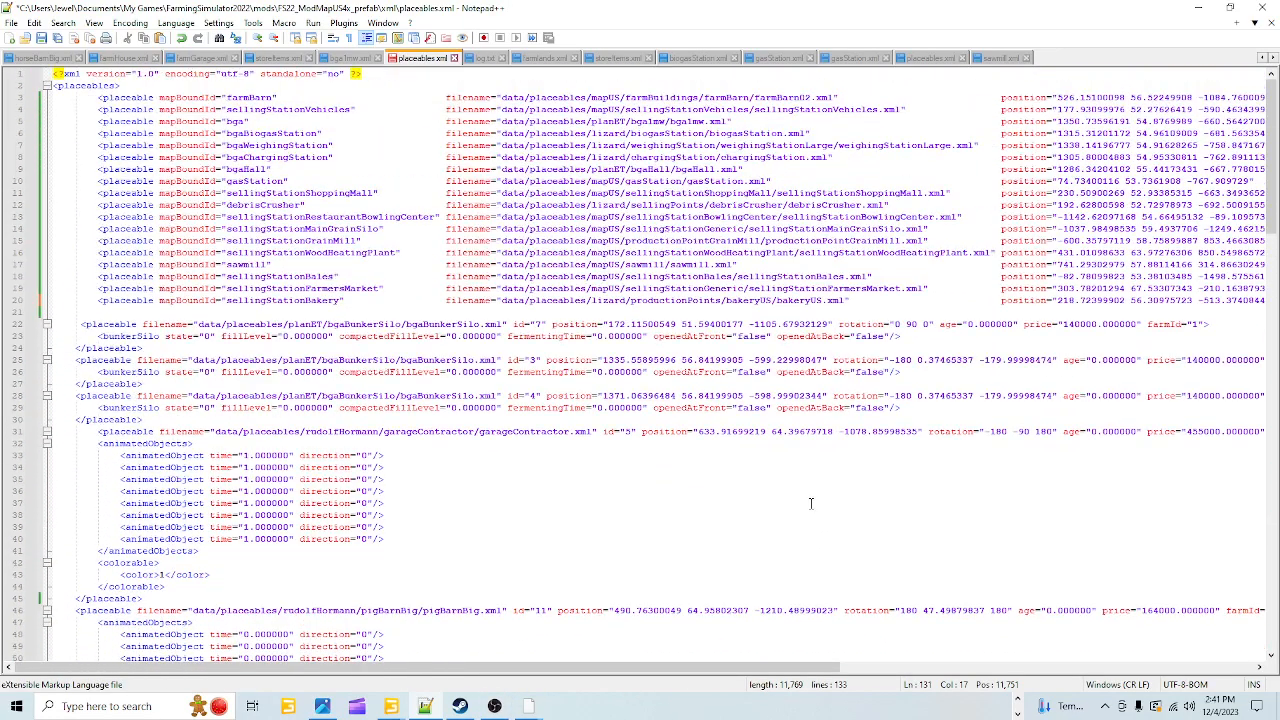
click(62, 312)
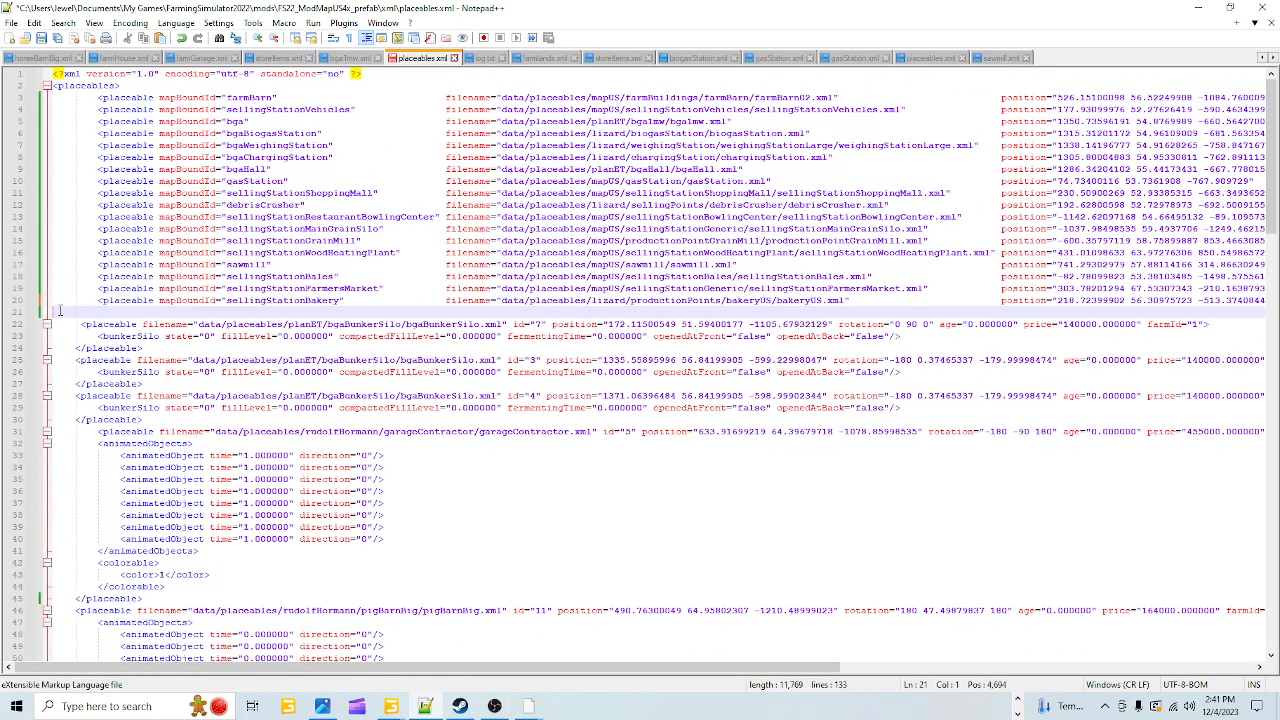
right_click(60, 309)
click(93, 349)
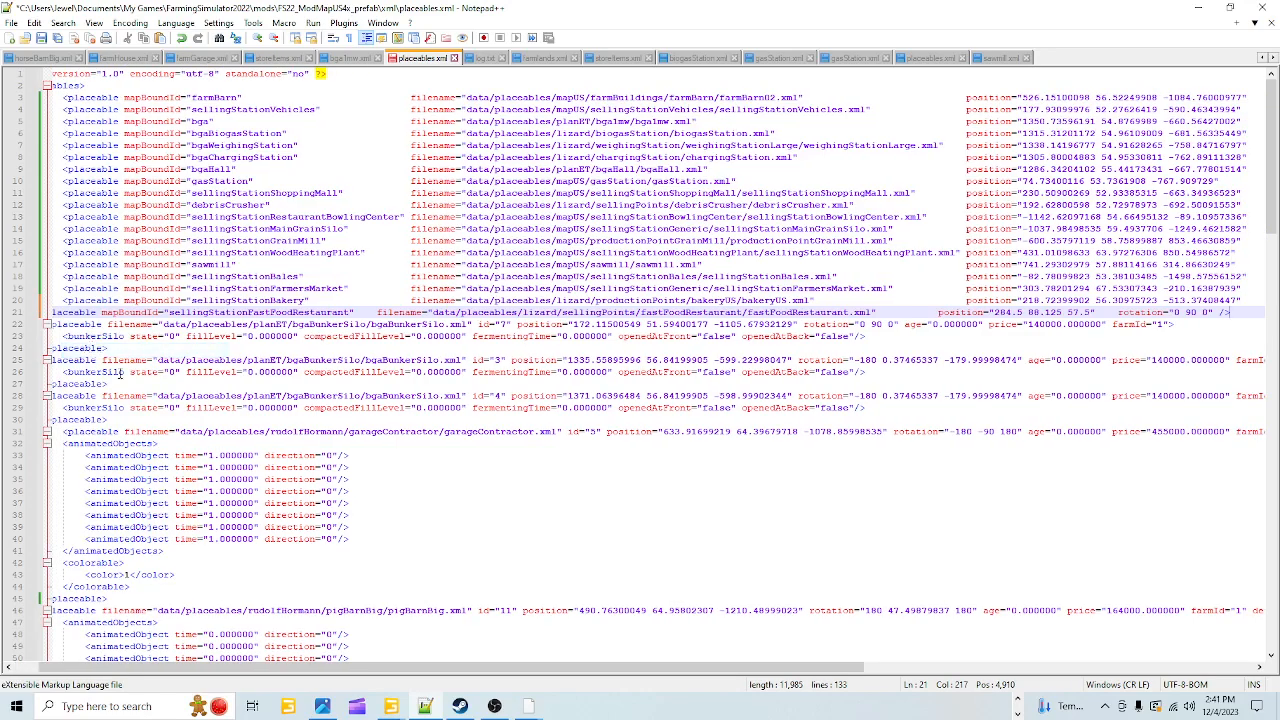
Align the fast food restaurant line's indentation and its filename and position columns with the placeable lines above.
key(Home)
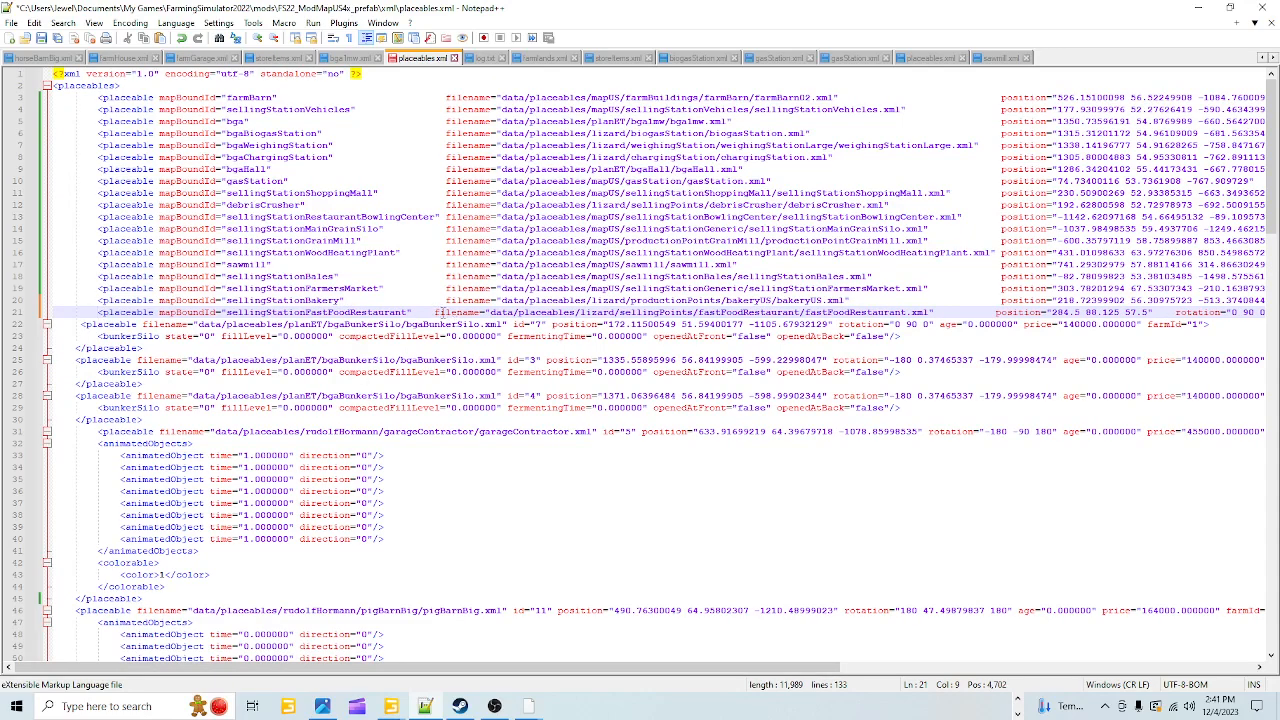
click(437, 312)
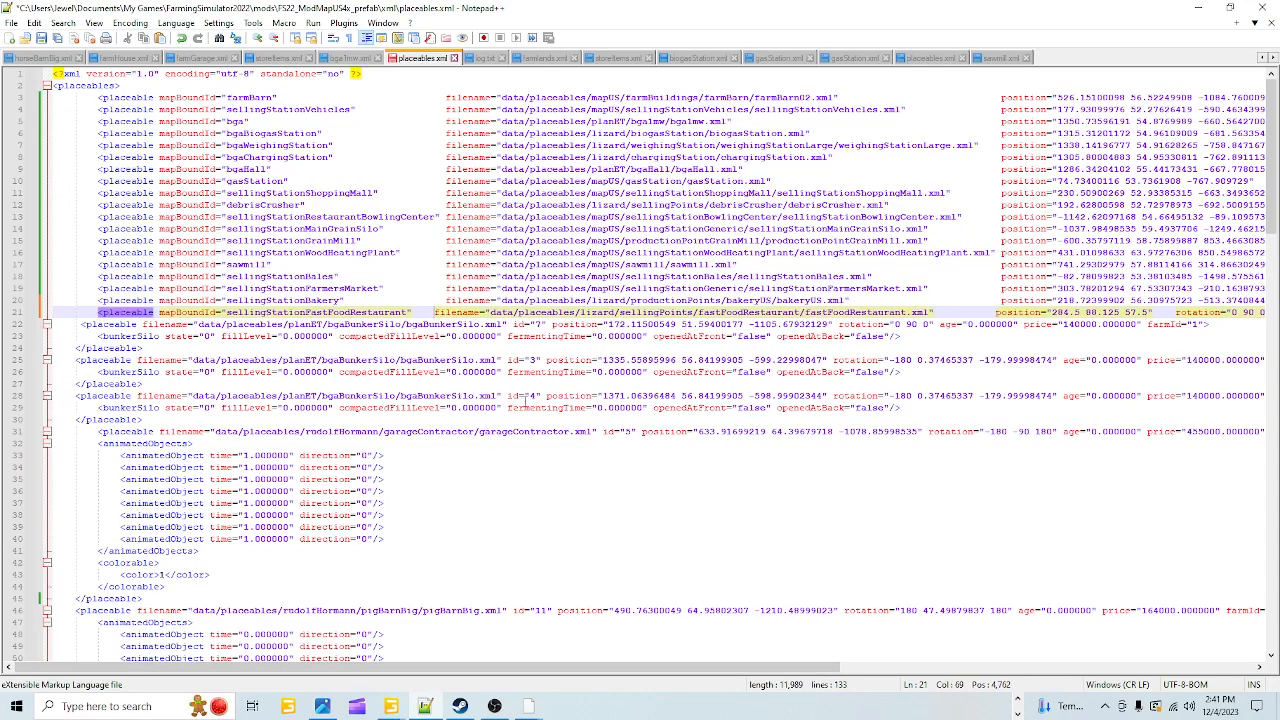
click(1004, 312)
key(BackSpace)
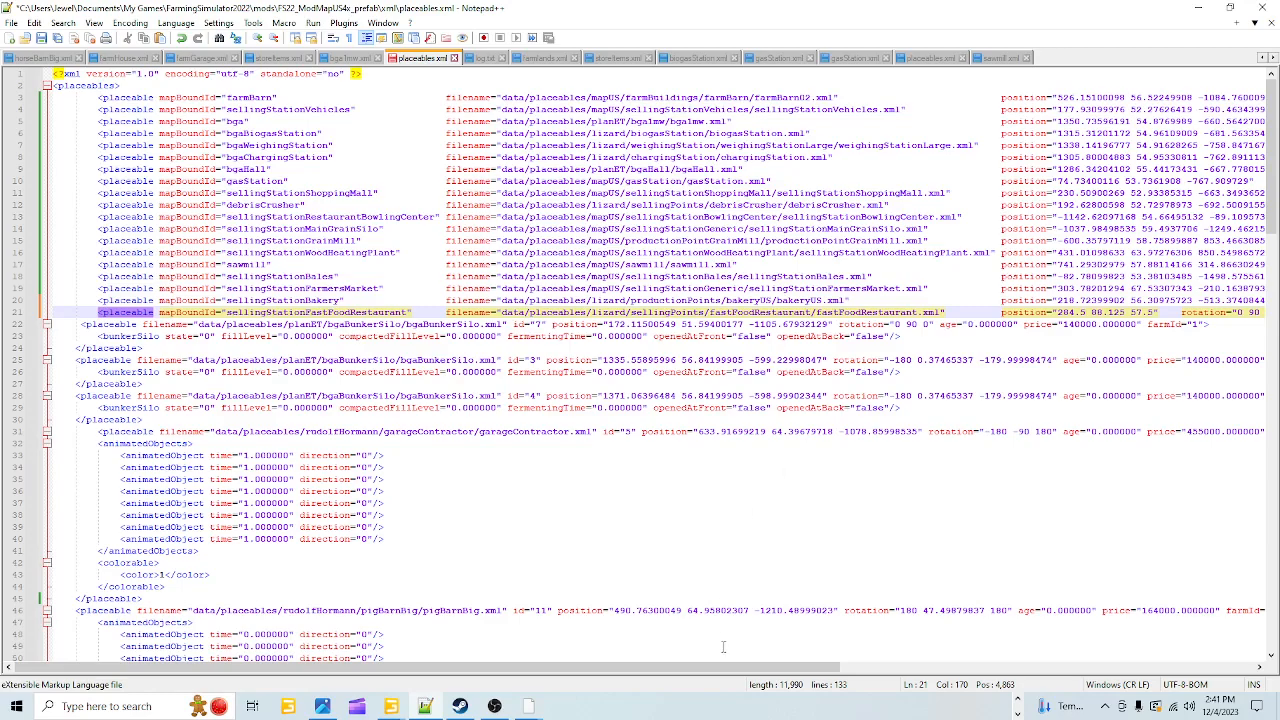
Replace the fast food restaurant's position with its map coordinates from GIANTS Editor, 258.08200073 56.31128311 -508.75521851.
drag(723, 667, 851, 667)
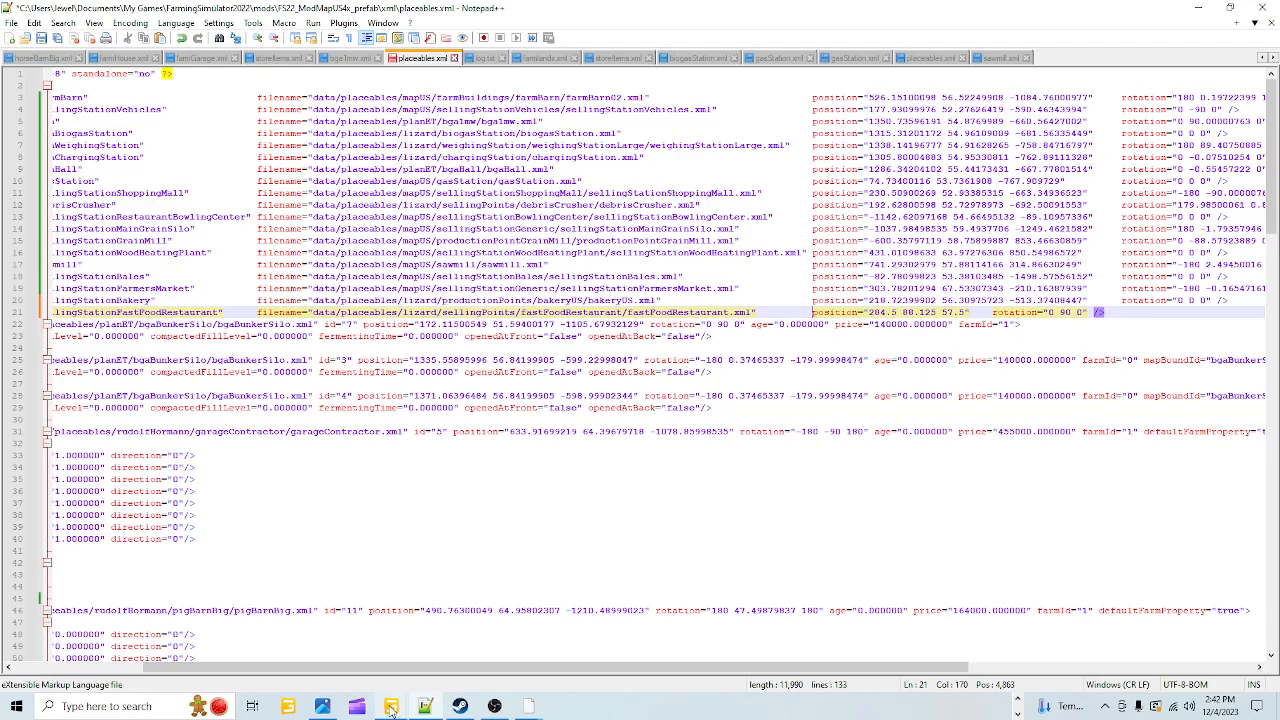
mouse_move(357, 706)
click(352, 668)
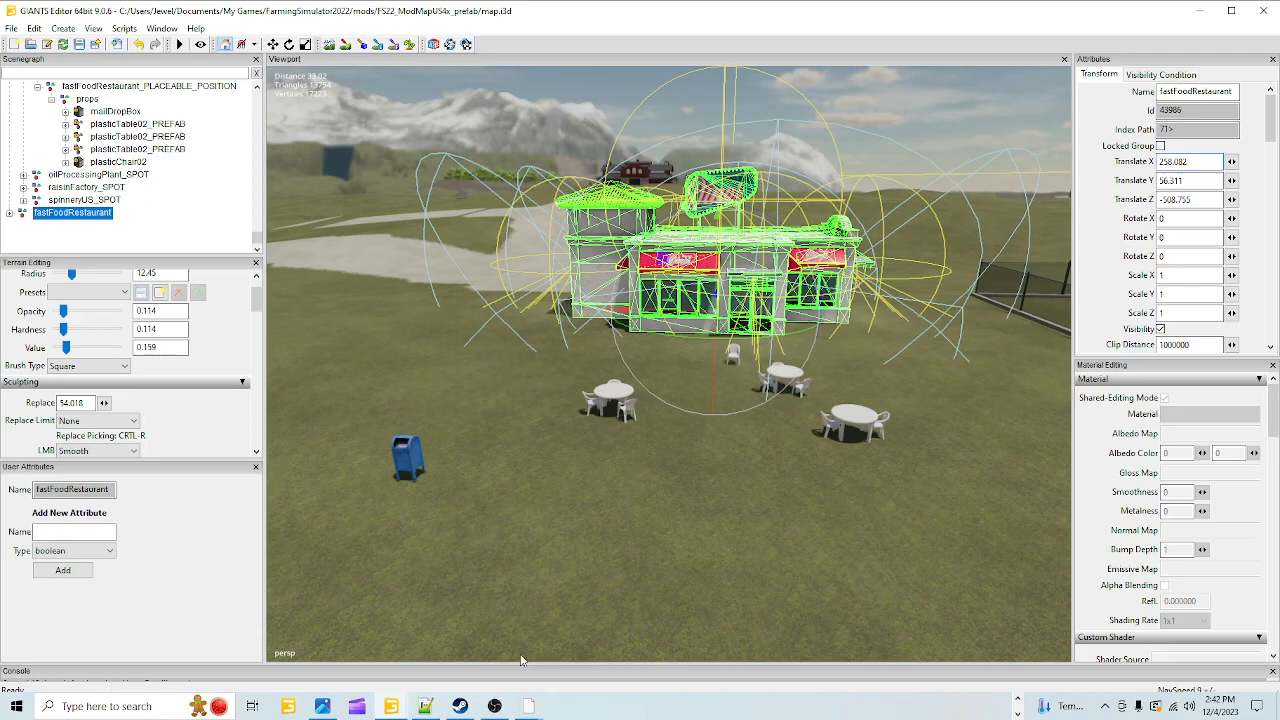
click(425, 706)
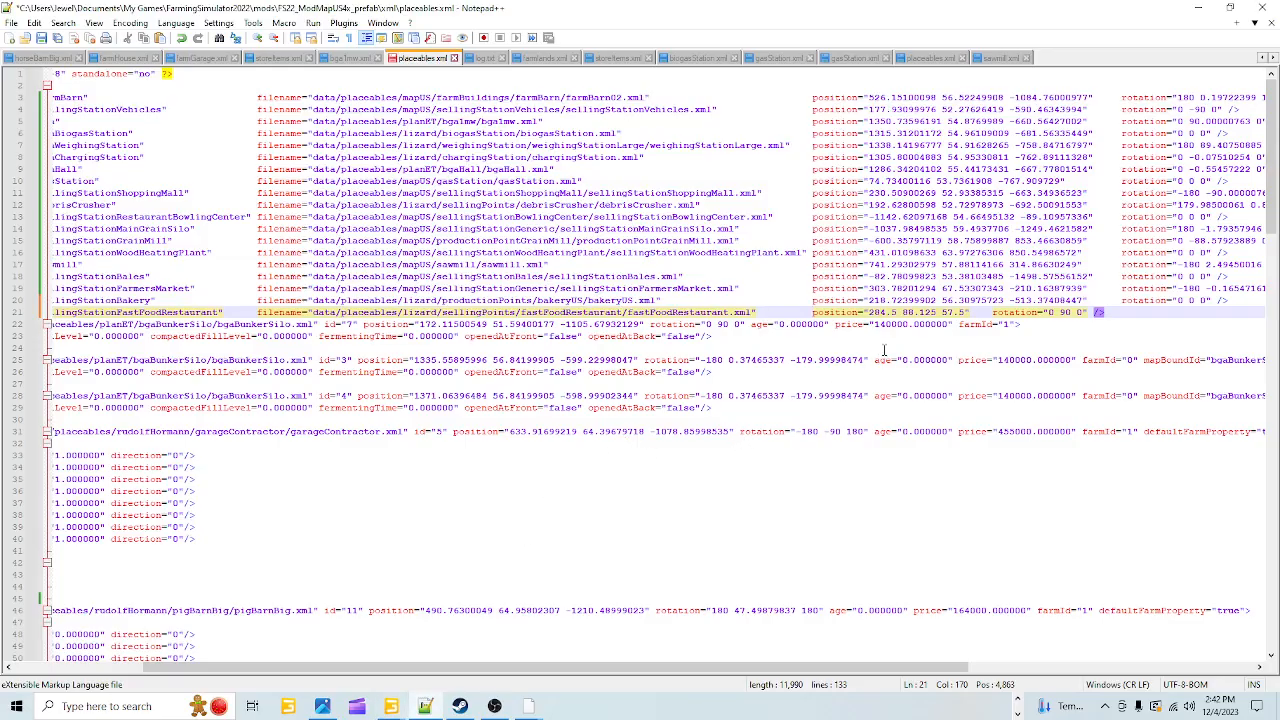
drag(868, 312, 964, 313)
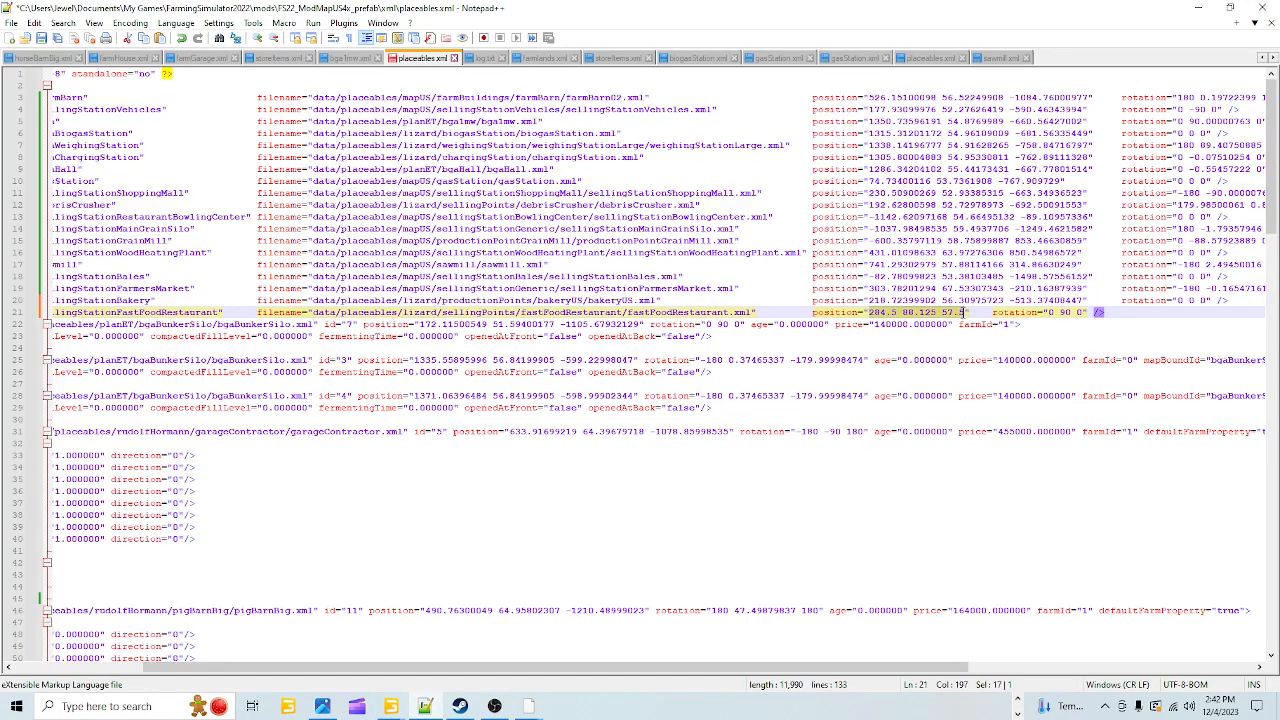
right_click(936, 317)
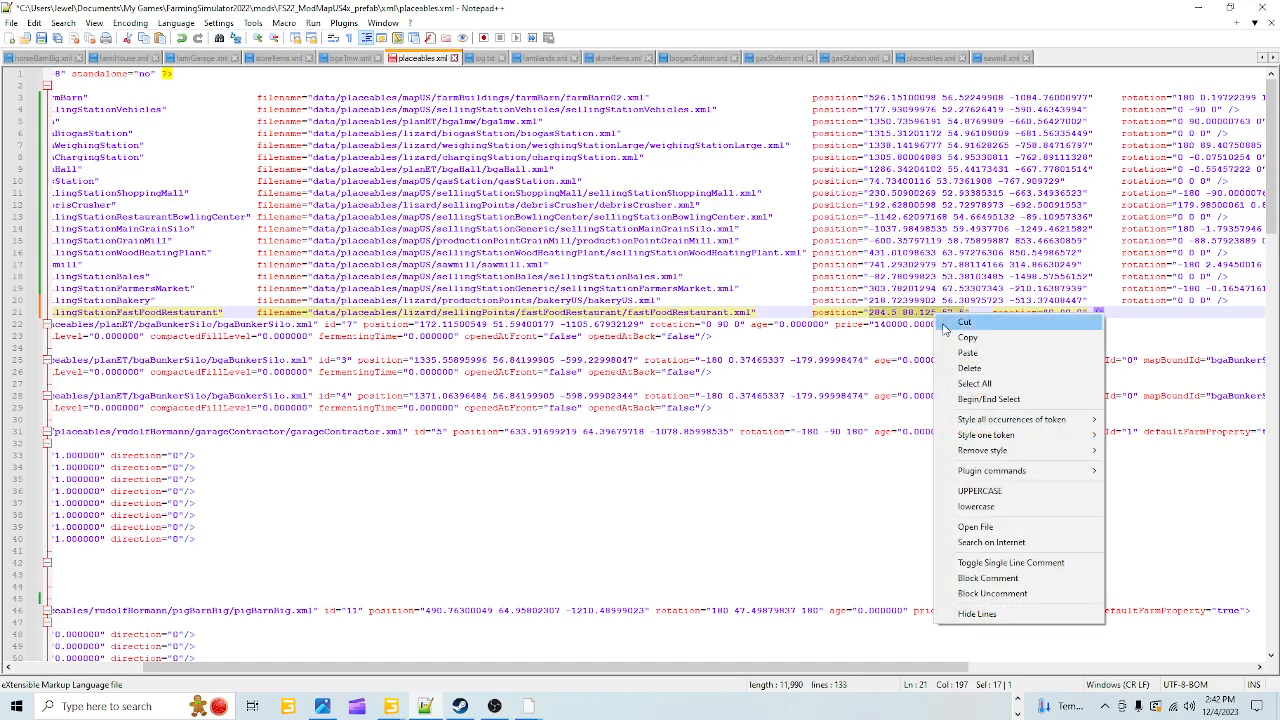
click(968, 353)
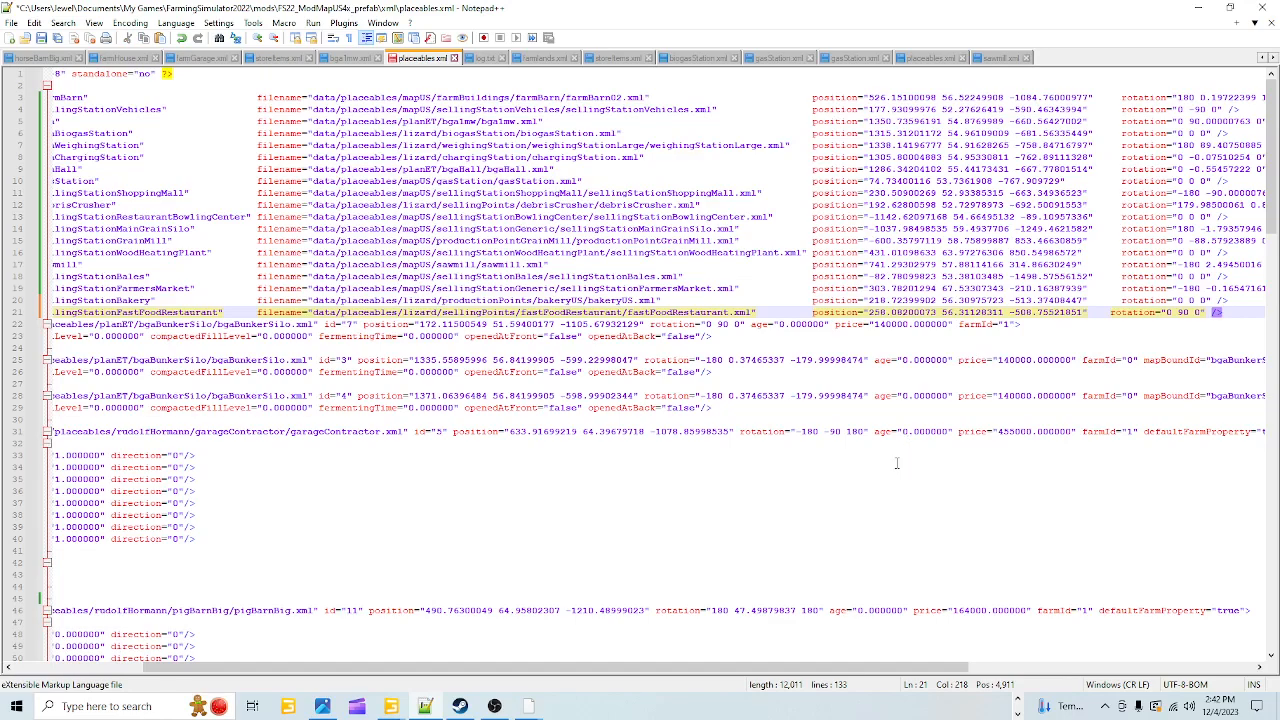
Align the fast food restaurant's rotation column, set the rotation to GIANTS Editor's 0 0 0, and save placeables.xml.
mouse_move(391, 706)
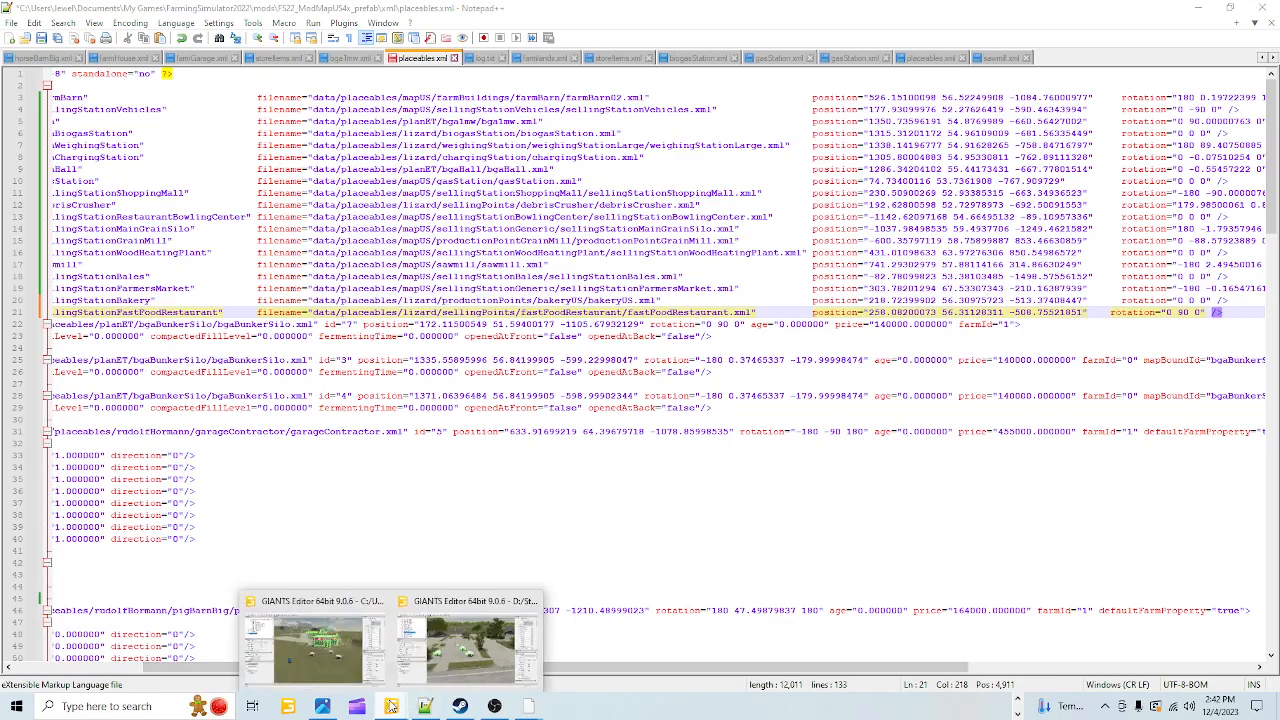
click(351, 637)
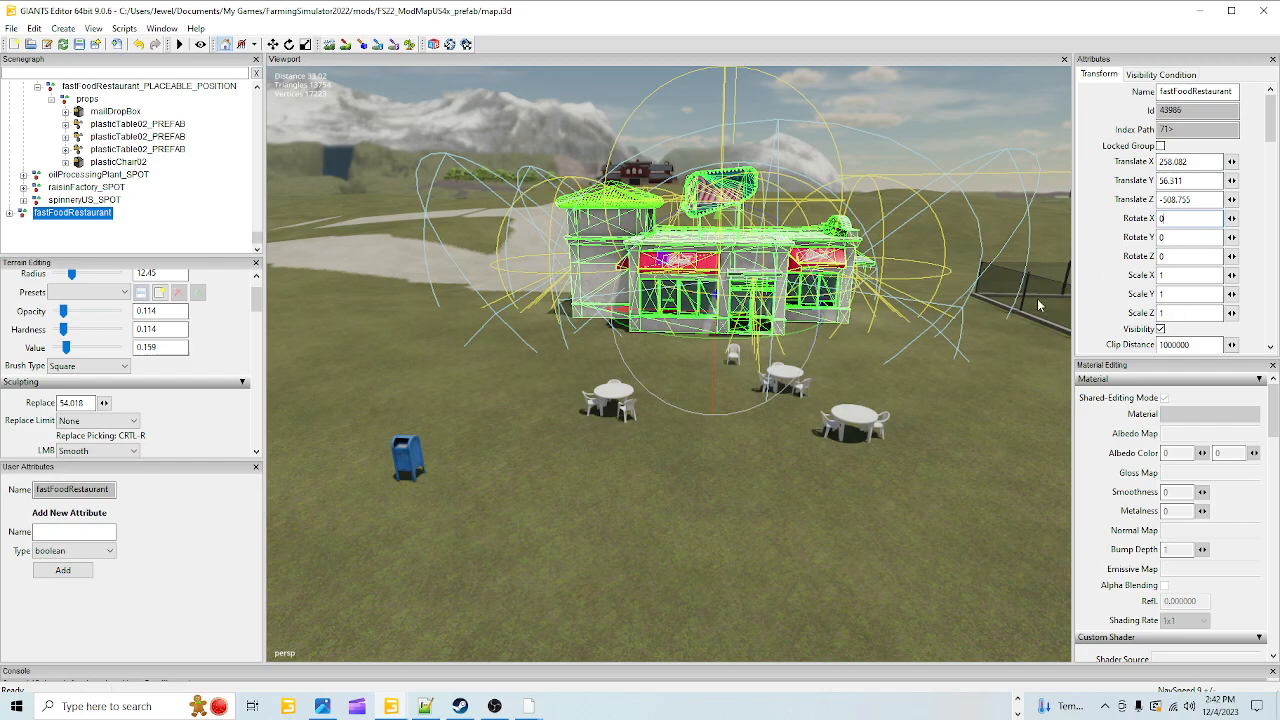
click(423, 707)
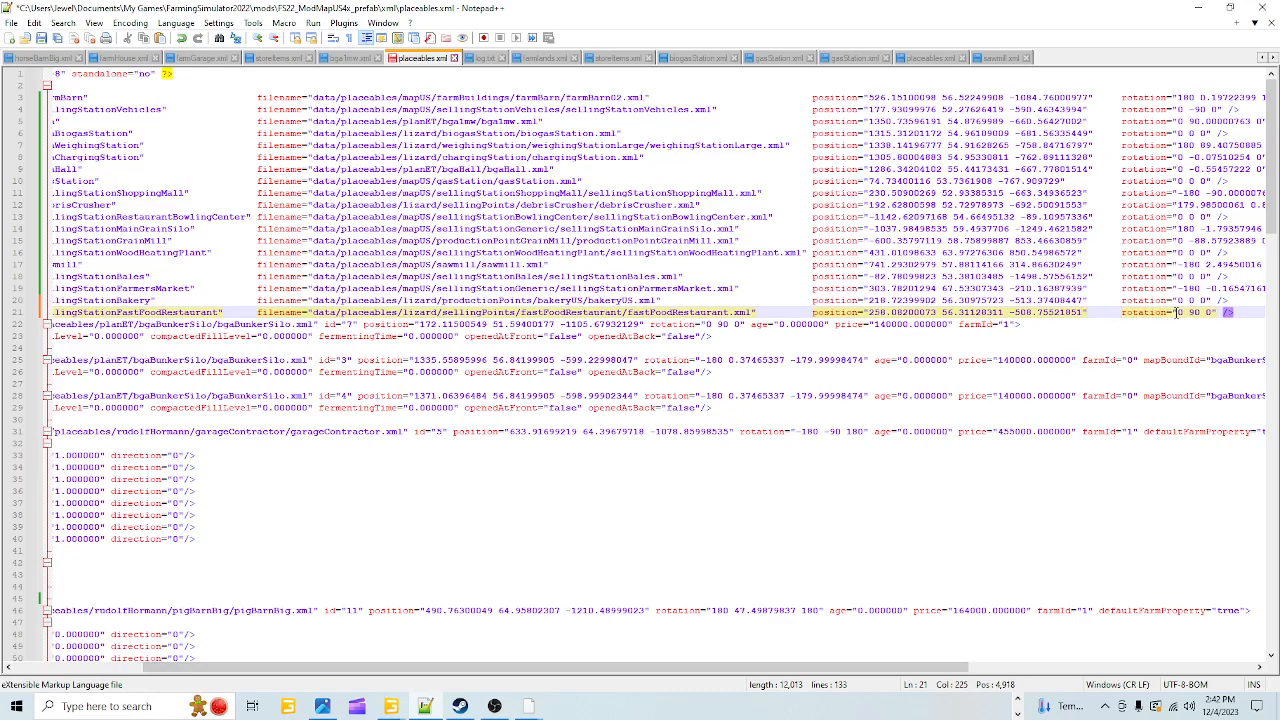
drag(1178, 312, 1210, 312)
right_click(1193, 318)
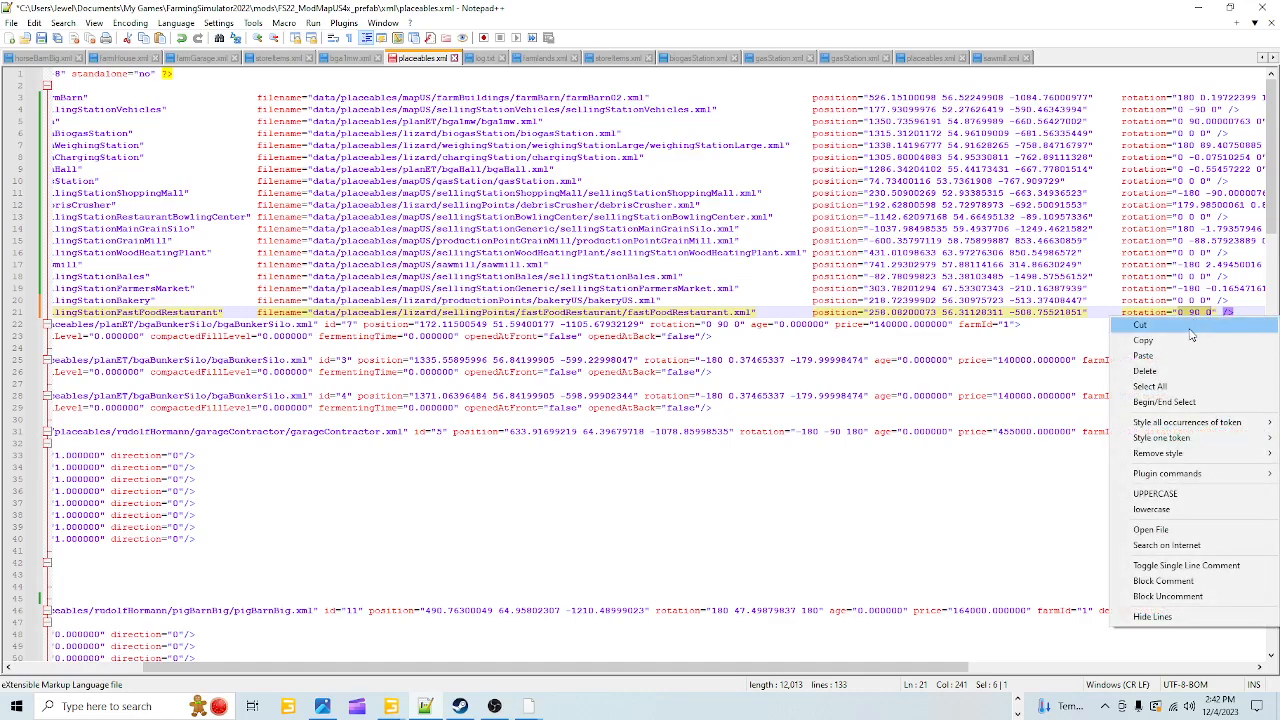
click(1158, 356)
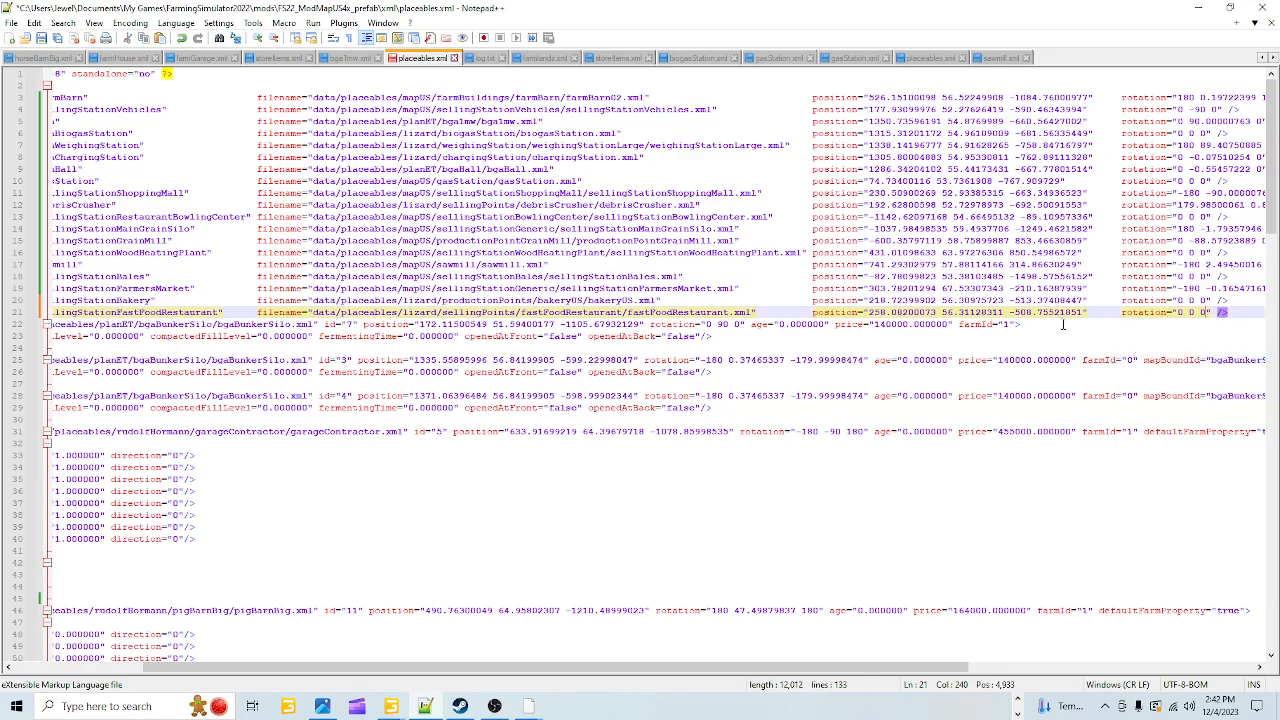
click(41, 38)
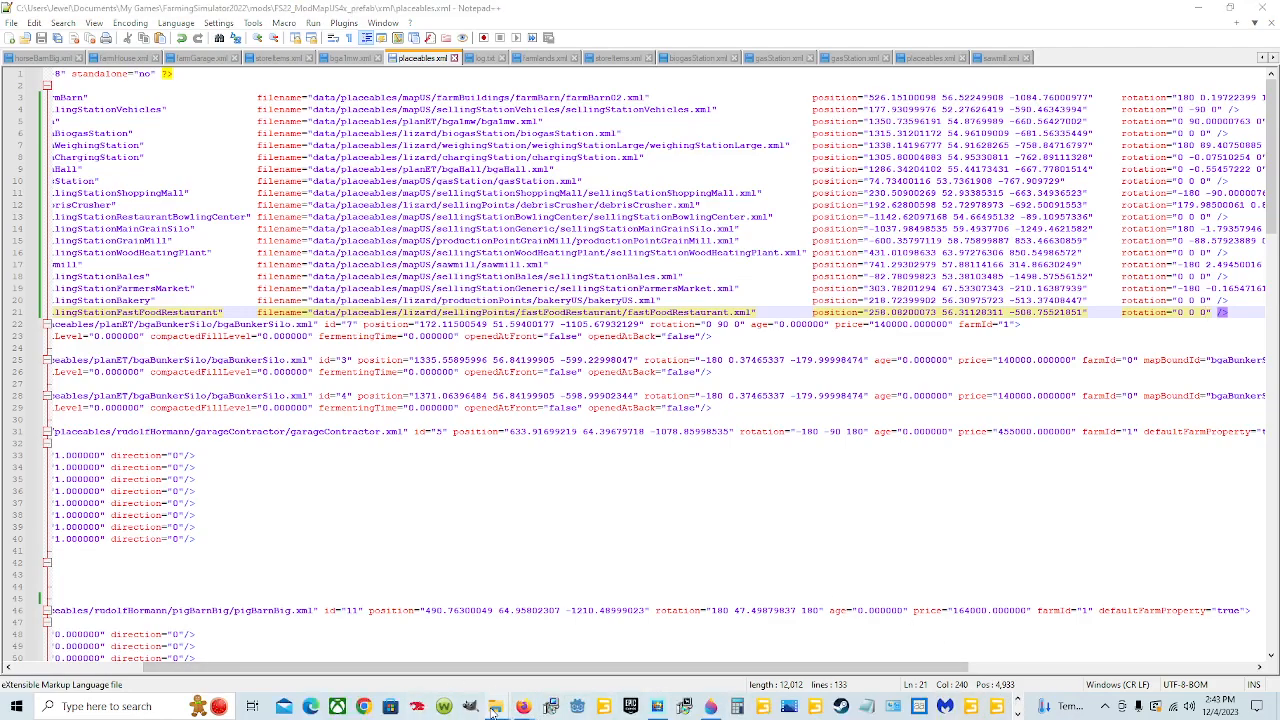
Switch to File Explorer and browse to D:\SteamLibrary\steamapps\common\Farming Simulator 22\data\maps\mapUS.
mouse_move(496, 706)
click(396, 648)
scroll(455, 545, down, 2)
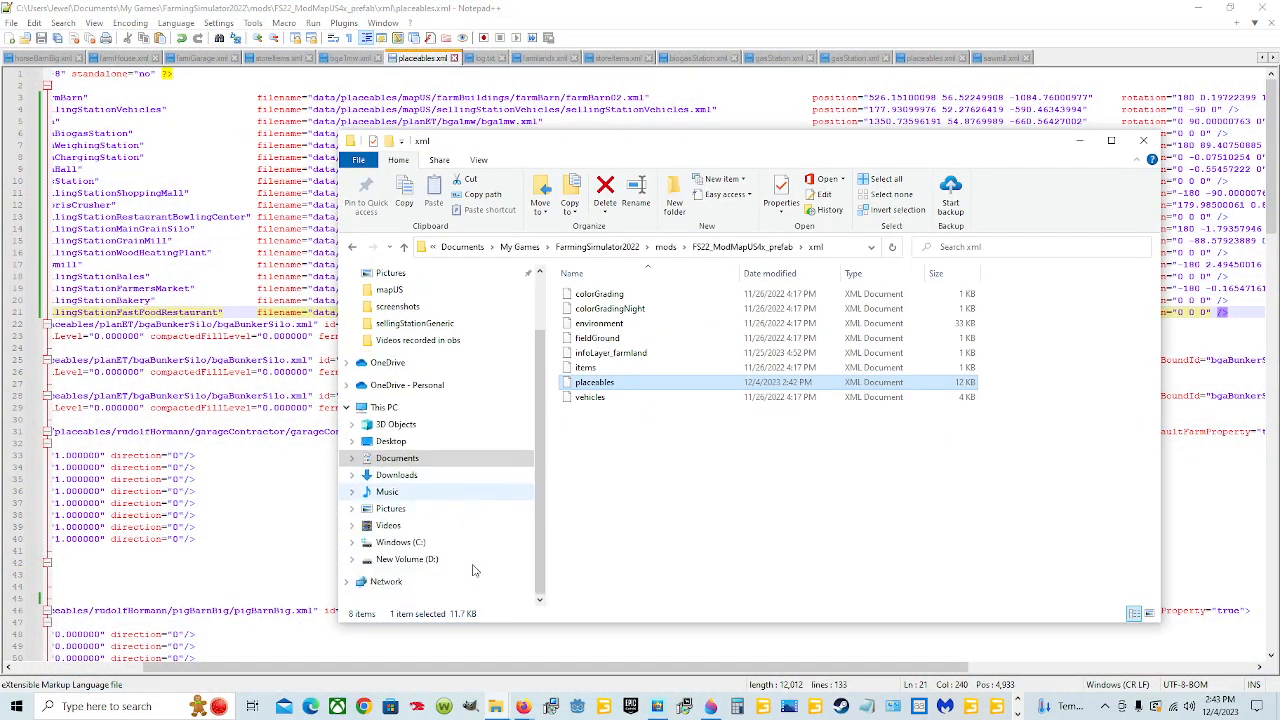
click(464, 560)
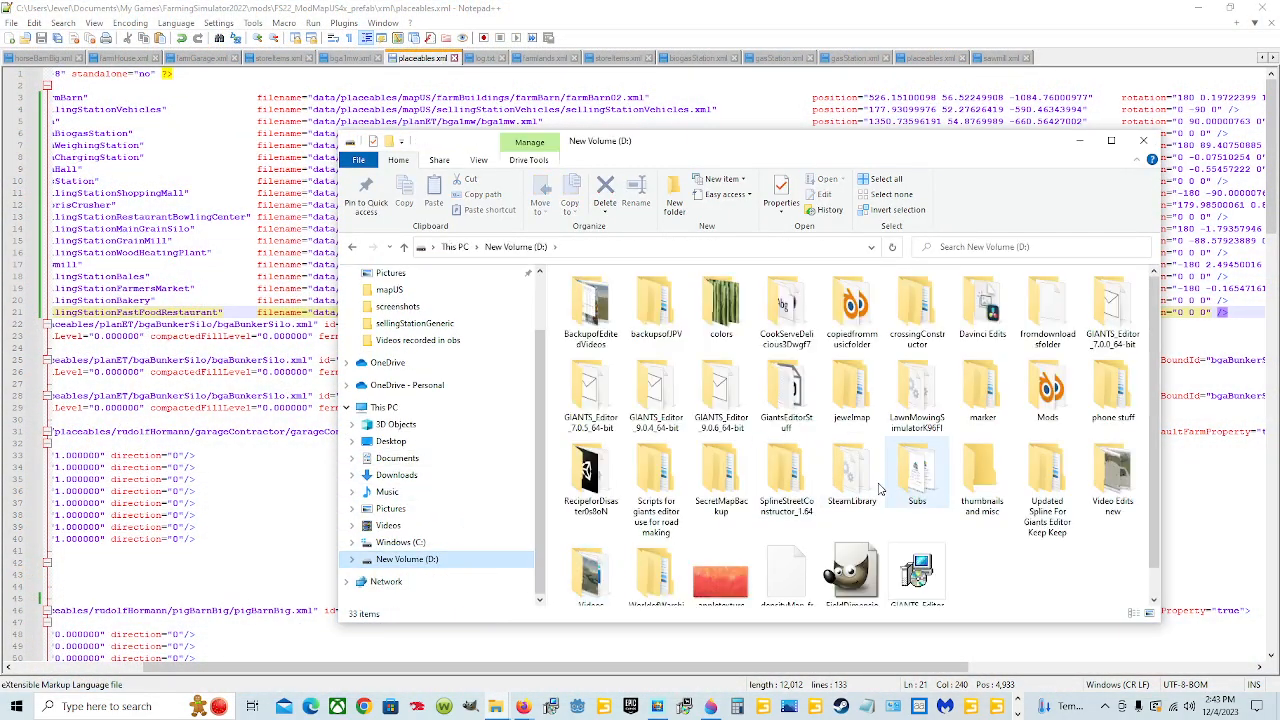
double_click(851, 475)
double_click(648, 296)
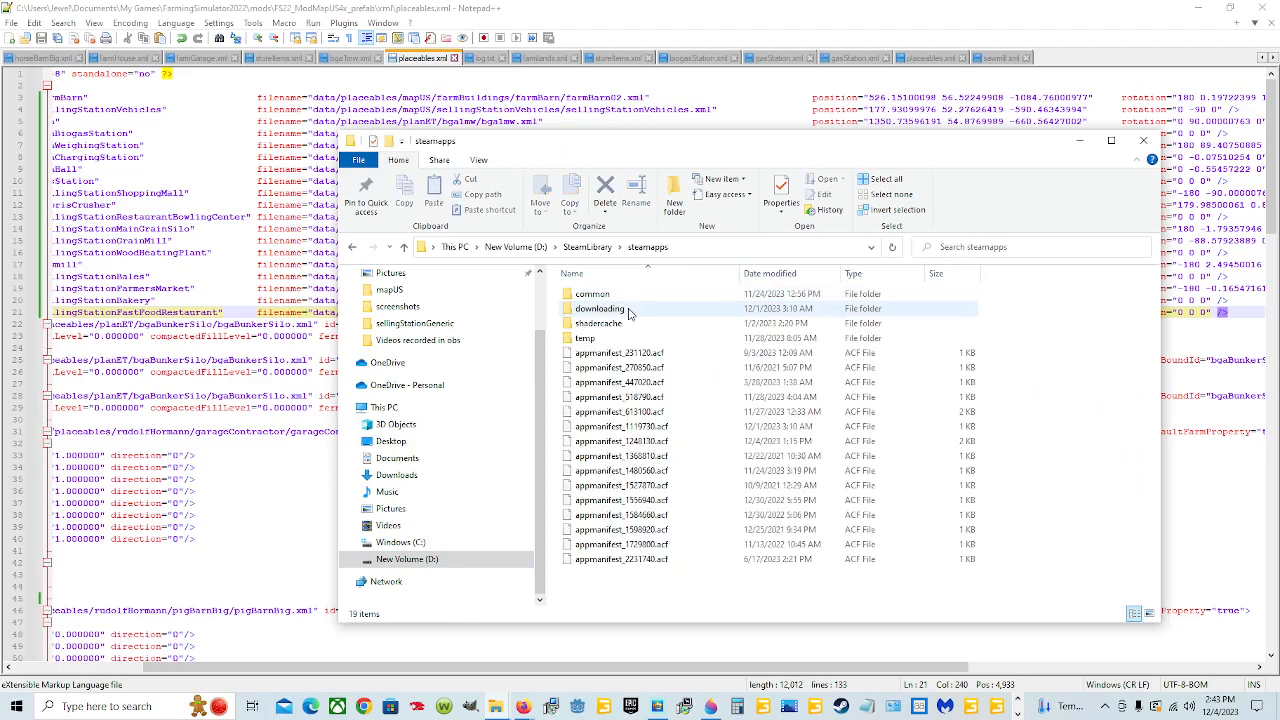
double_click(650, 310)
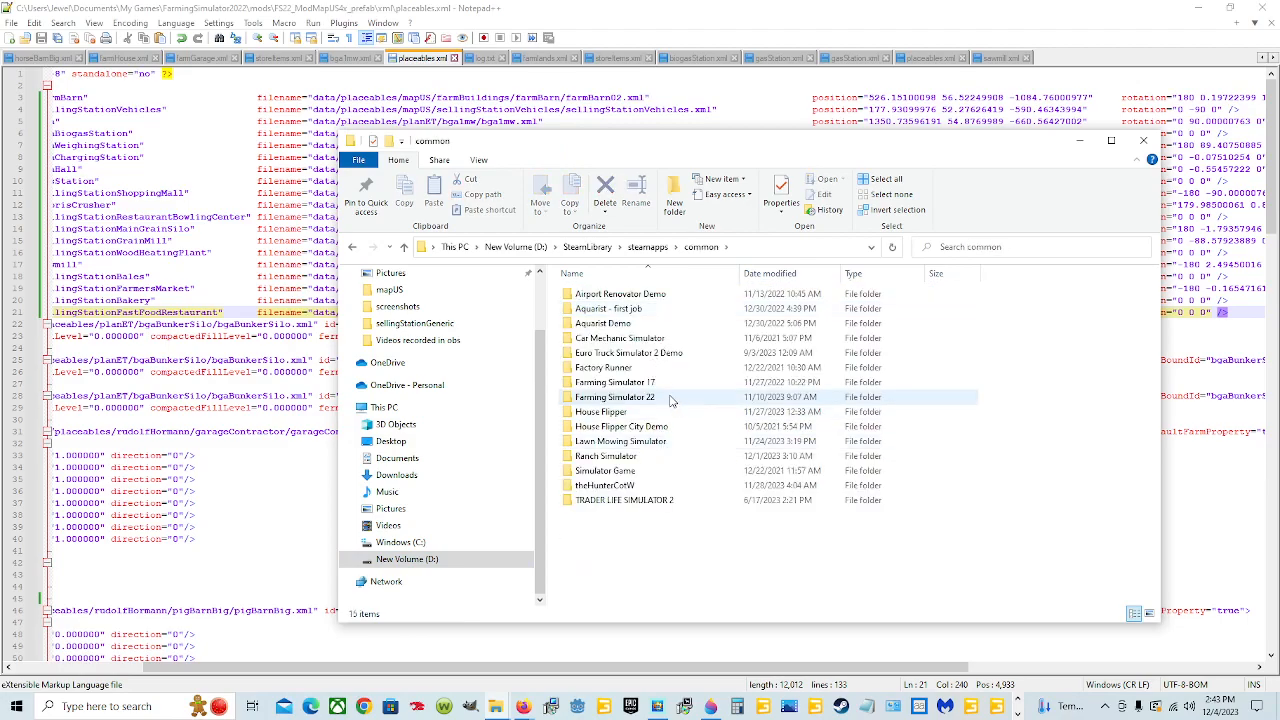
double_click(620, 323)
double_click(585, 295)
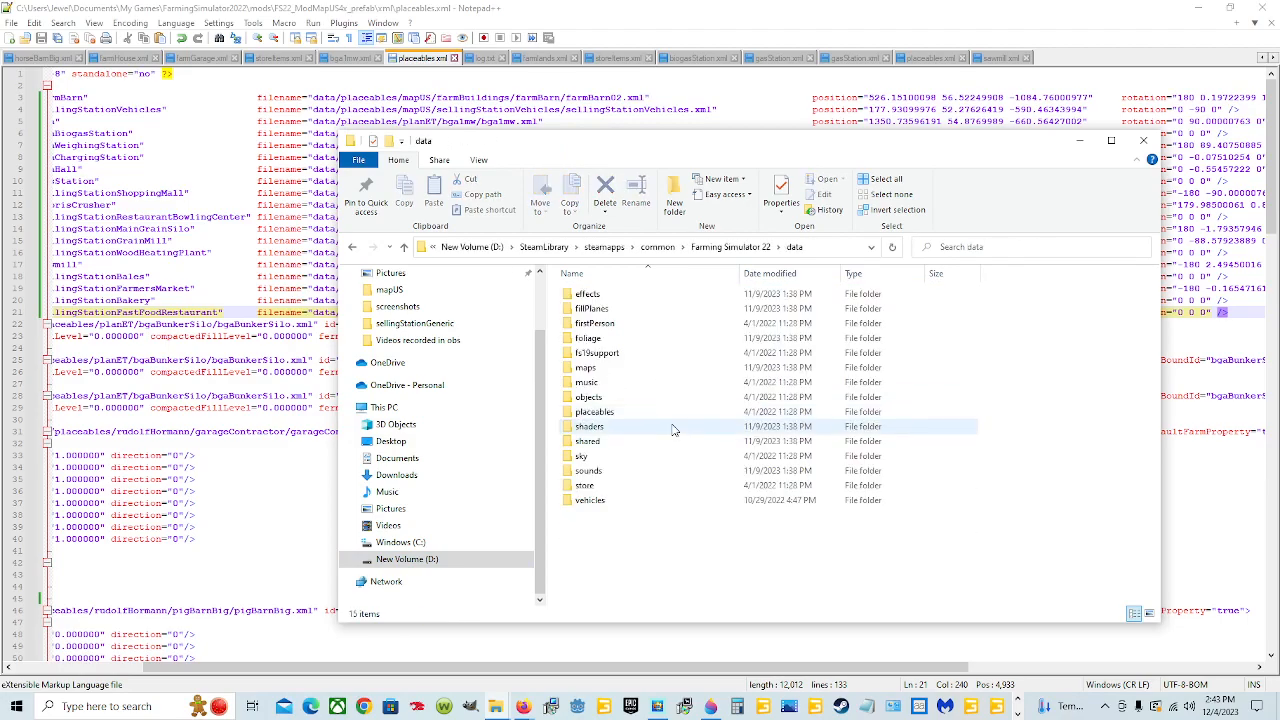
double_click(649, 369)
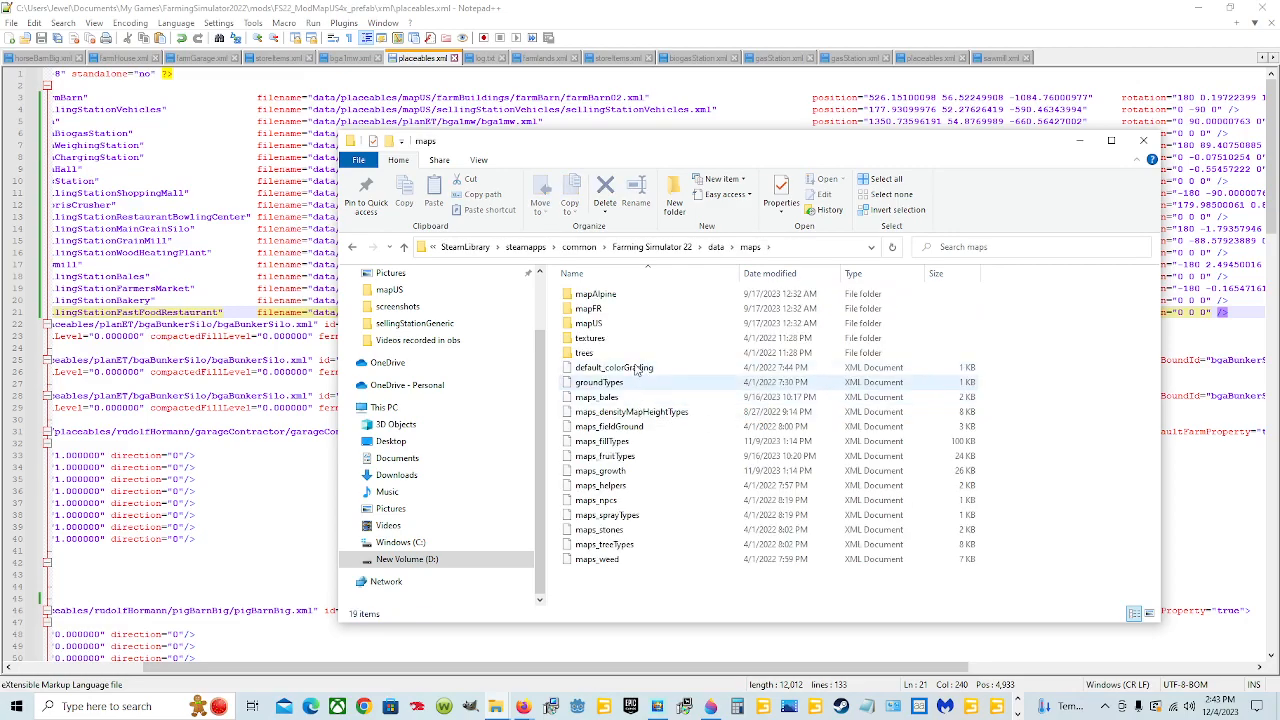
double_click(640, 323)
Open the original mapUS storeItems.xml in Notepad++ and look through its storeItem entries for selling stations and production points.
scroll(660, 455, down, 4)
click(614, 556)
right_click(617, 560)
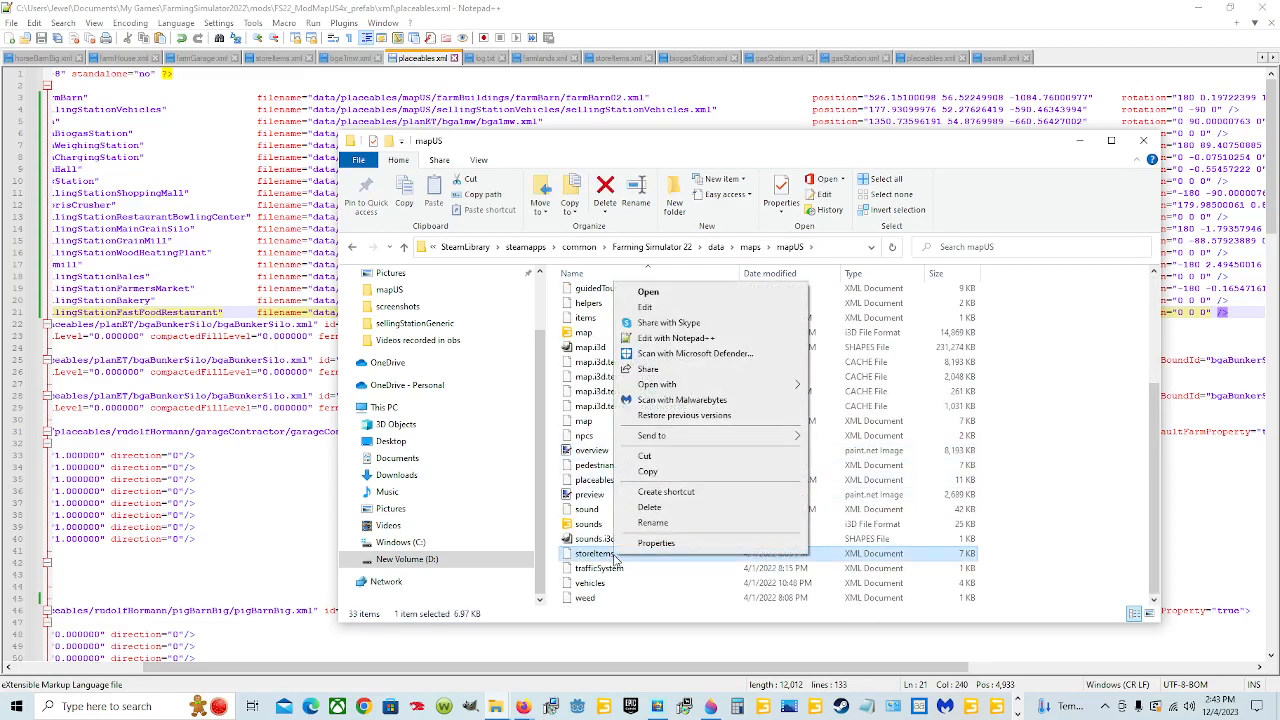
click(700, 338)
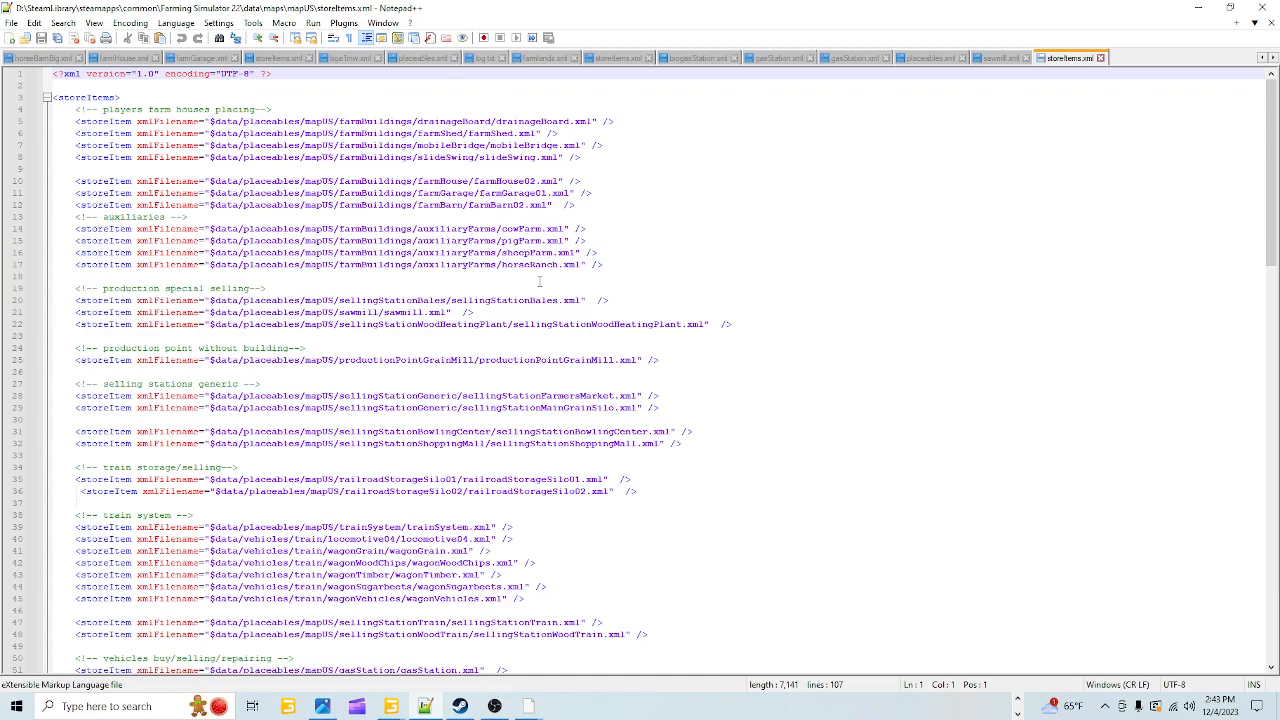
scroll(540, 283, down, 4)
scroll(540, 283, down, 2)
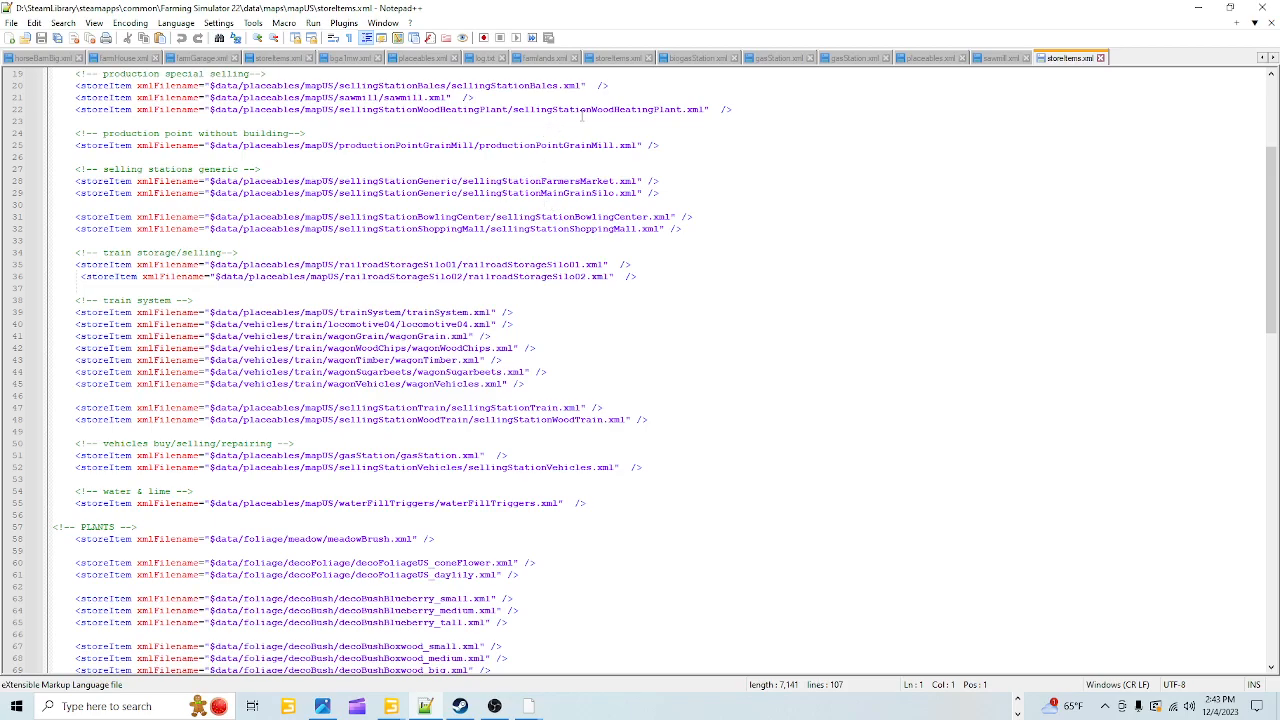
scroll(698, 289, down, 2)
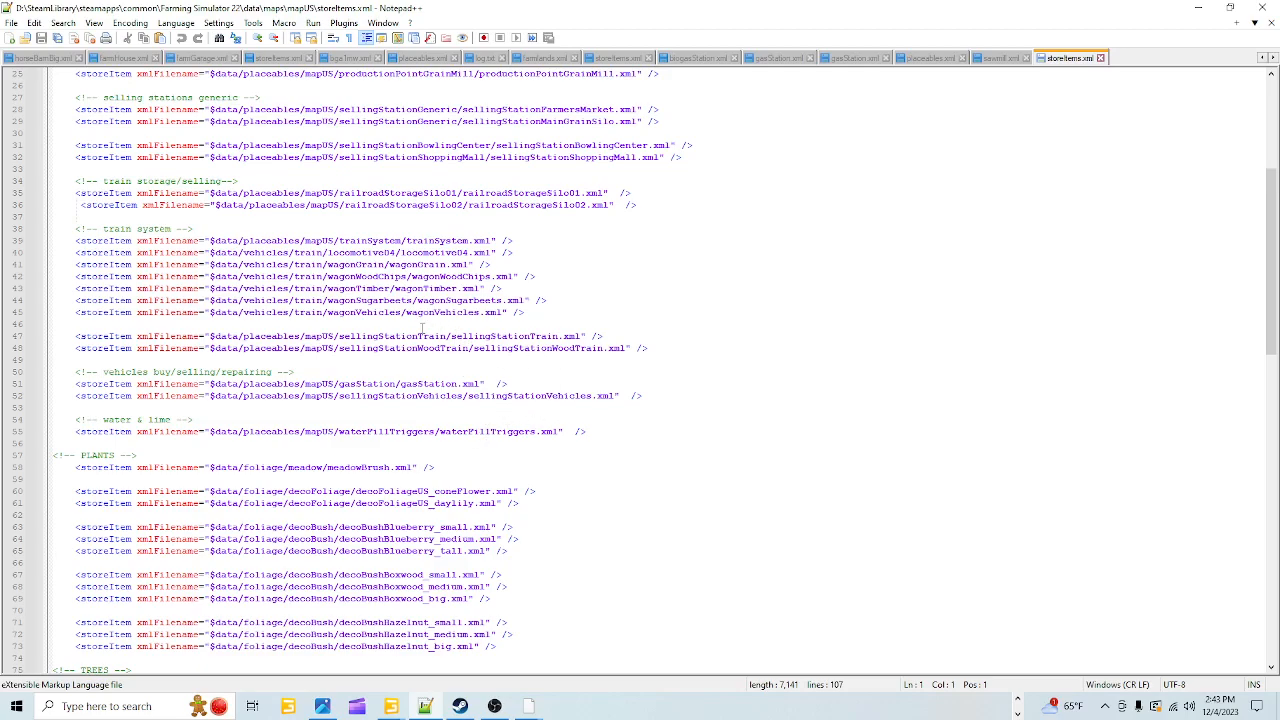
scroll(462, 330, up, 3)
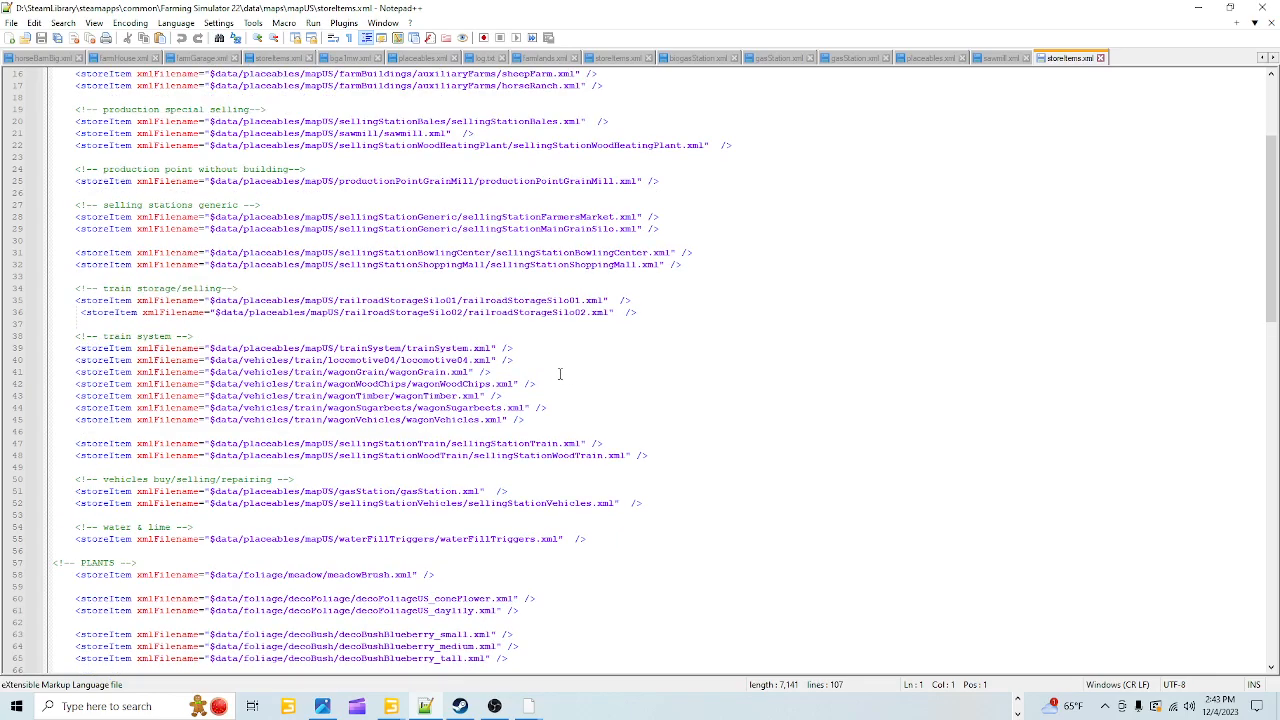
scroll(560, 374, up, 2)
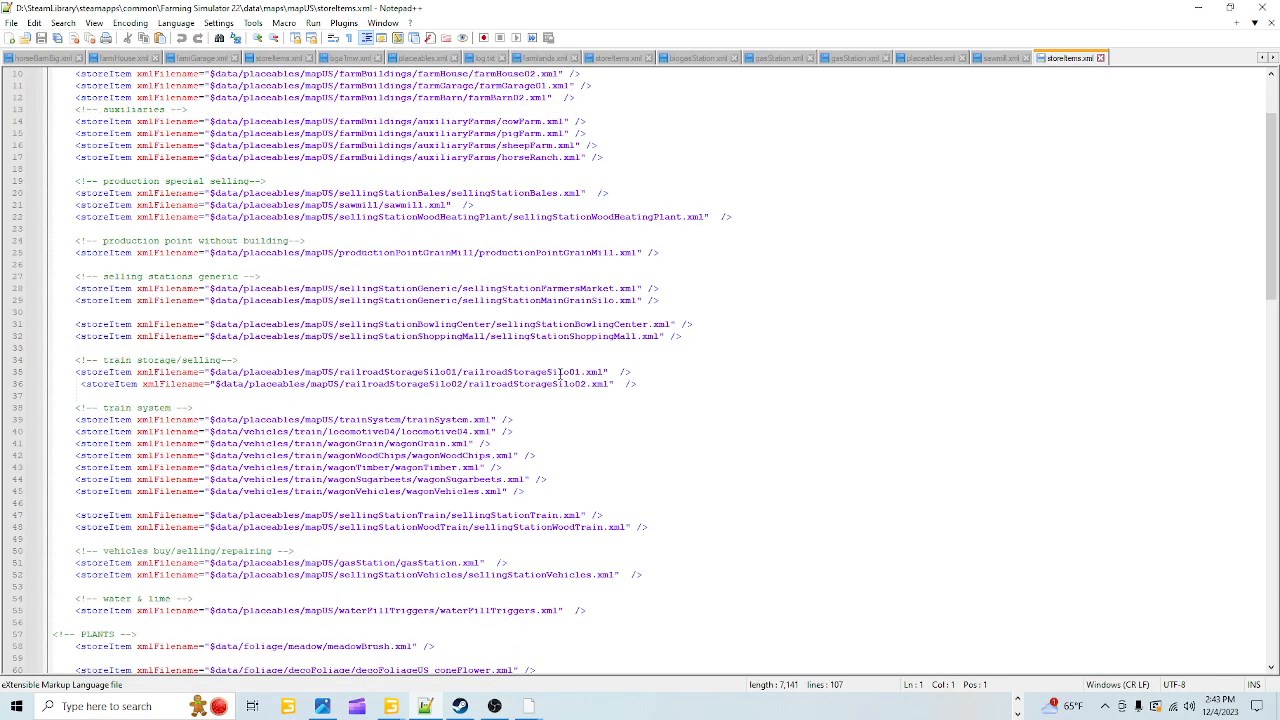
scroll(559, 374, up, 3)
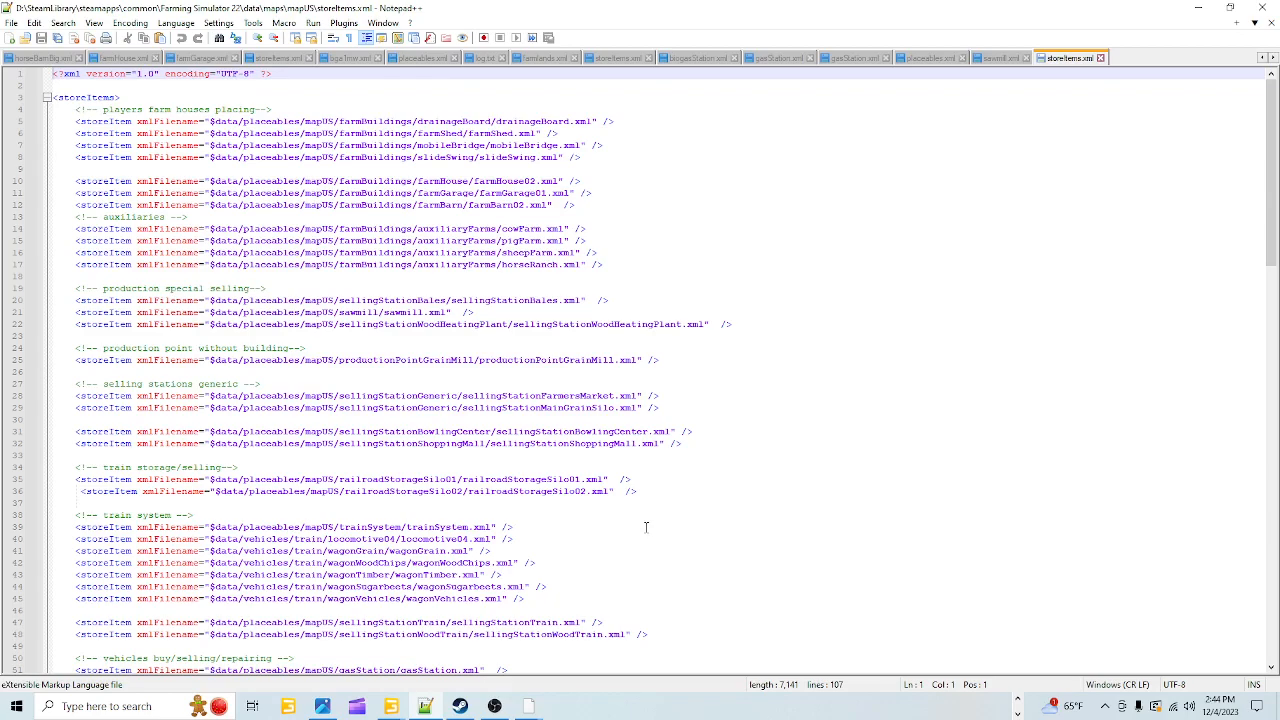
Switch to File Explorer and browse to Farming Simulator 22\data\placeables\lizard\sellingPoints\fastFoodRestaurant.
scroll(646, 527, down, 2)
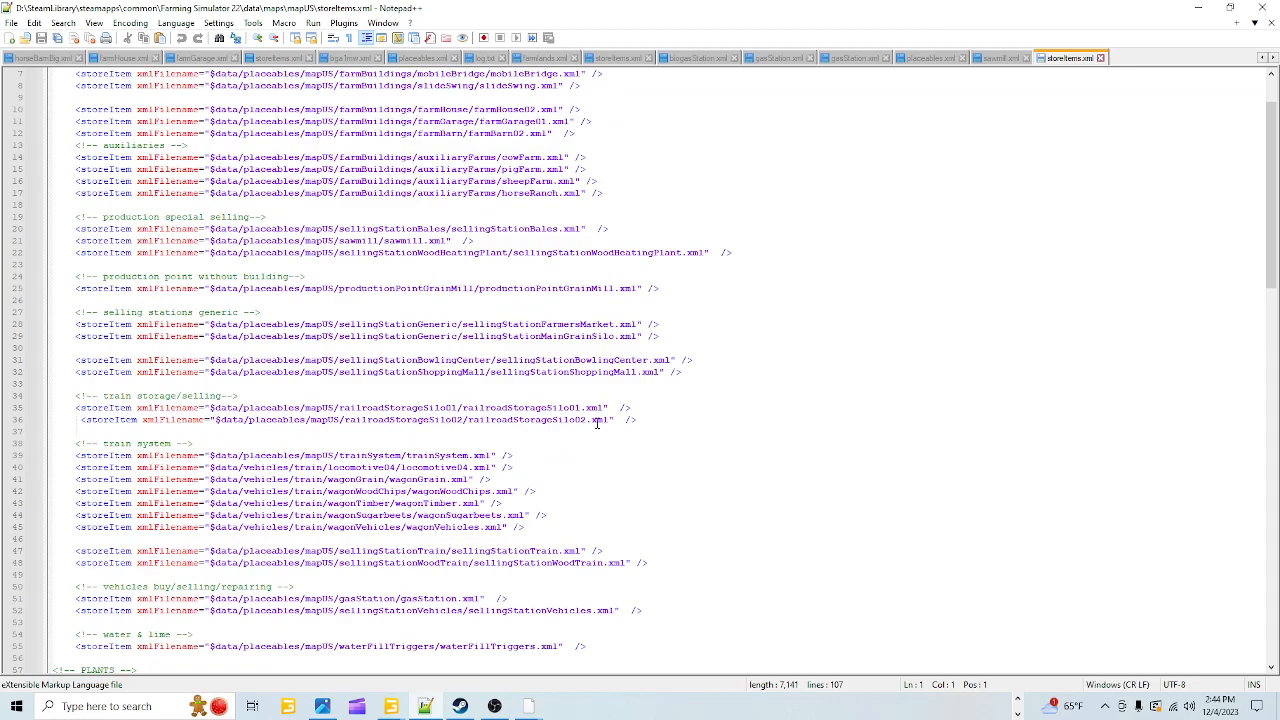
scroll(655, 418, down, 3)
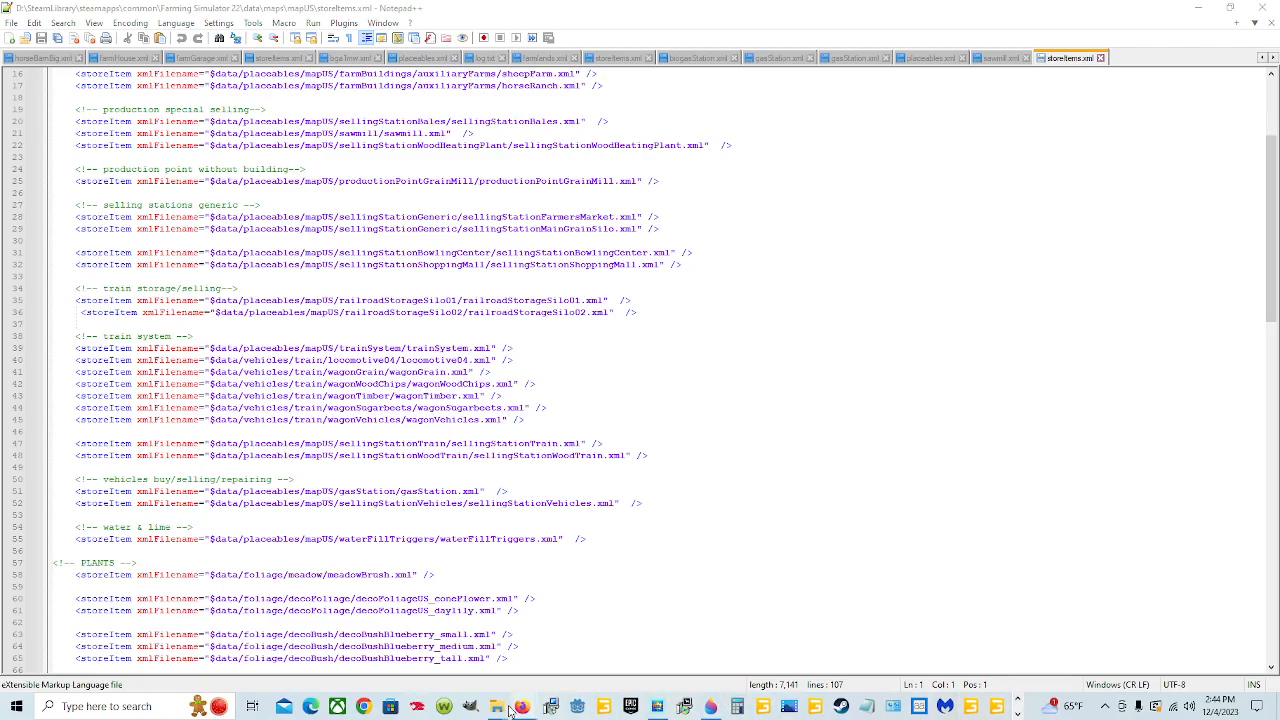
click(458, 648)
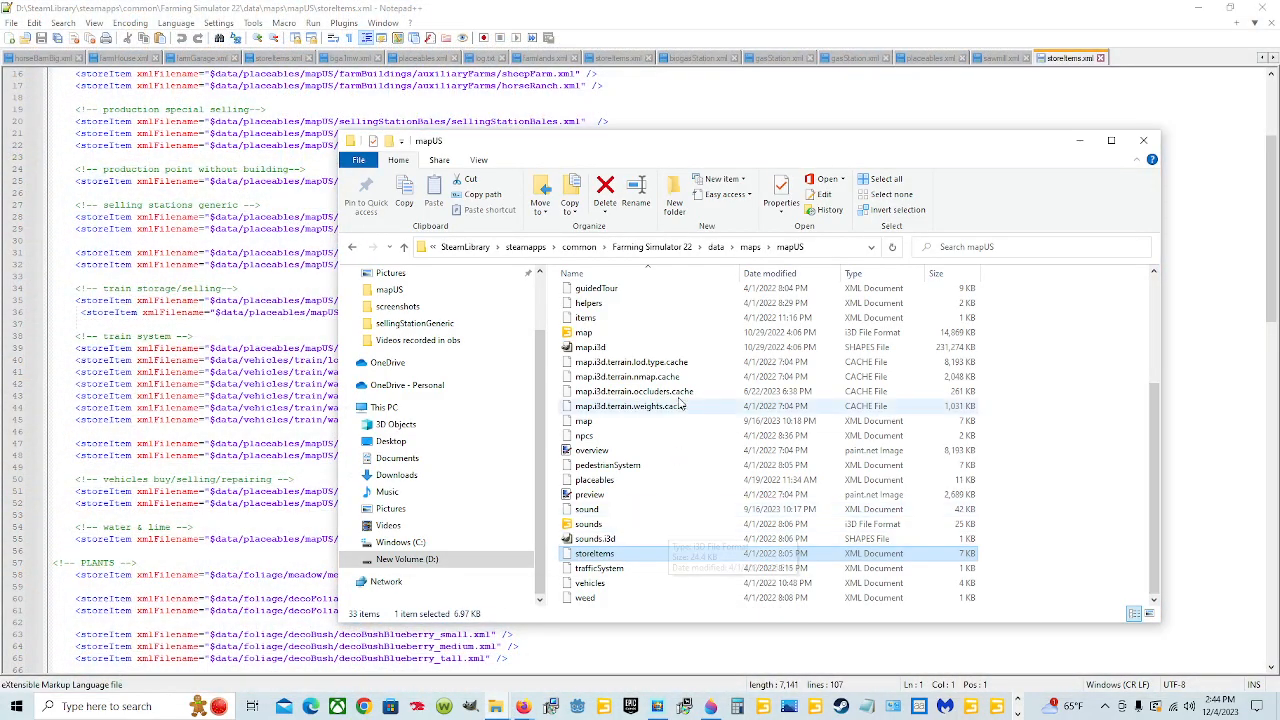
click(655, 247)
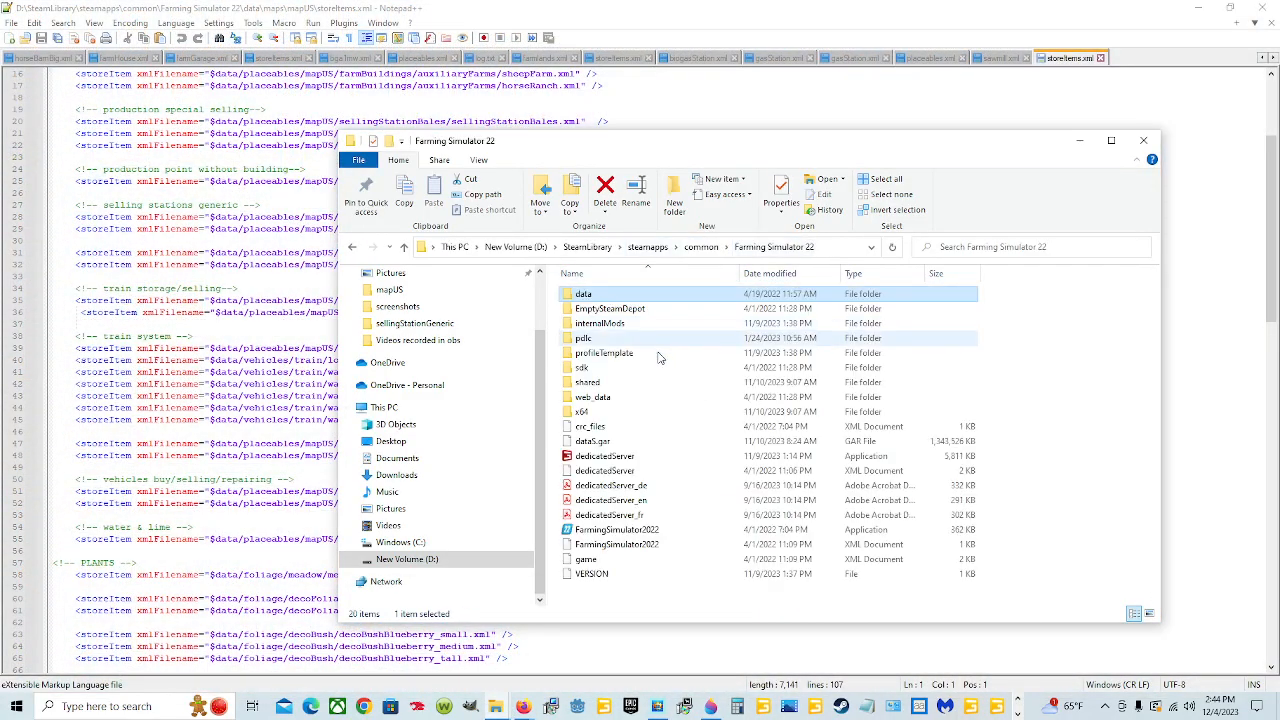
double_click(650, 295)
double_click(600, 412)
click(625, 353)
double_click(625, 353)
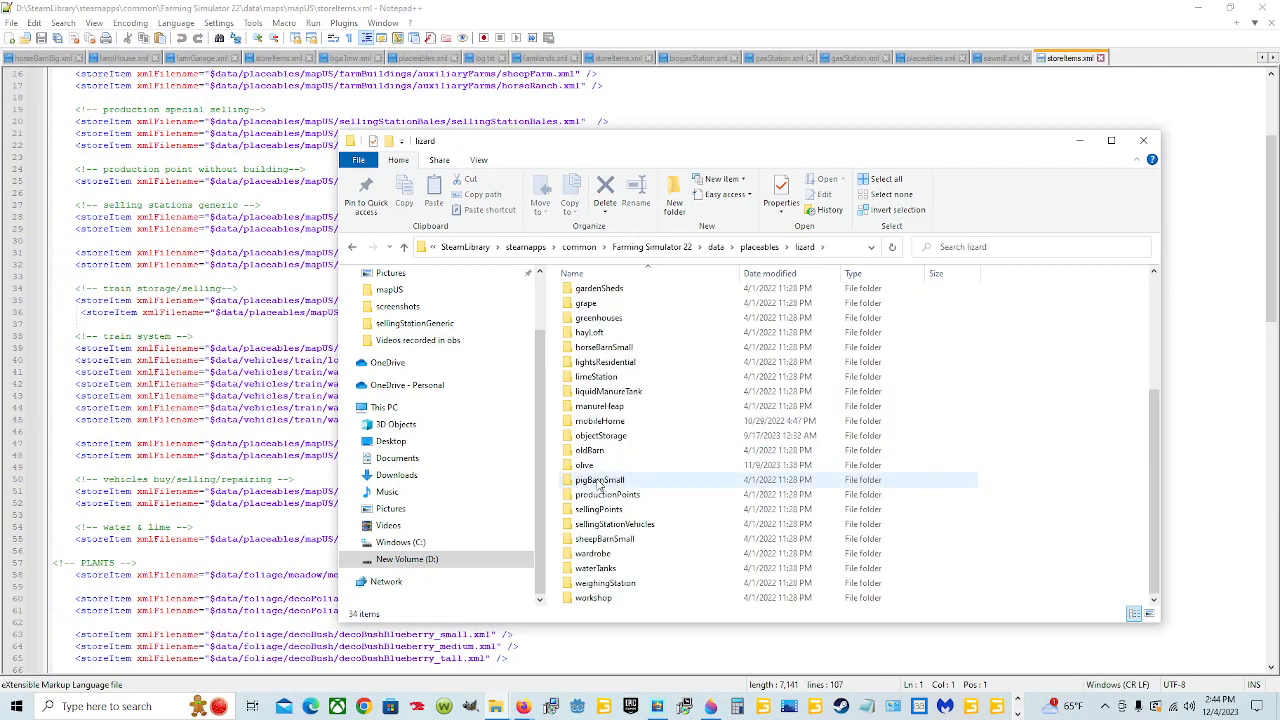
double_click(625, 515)
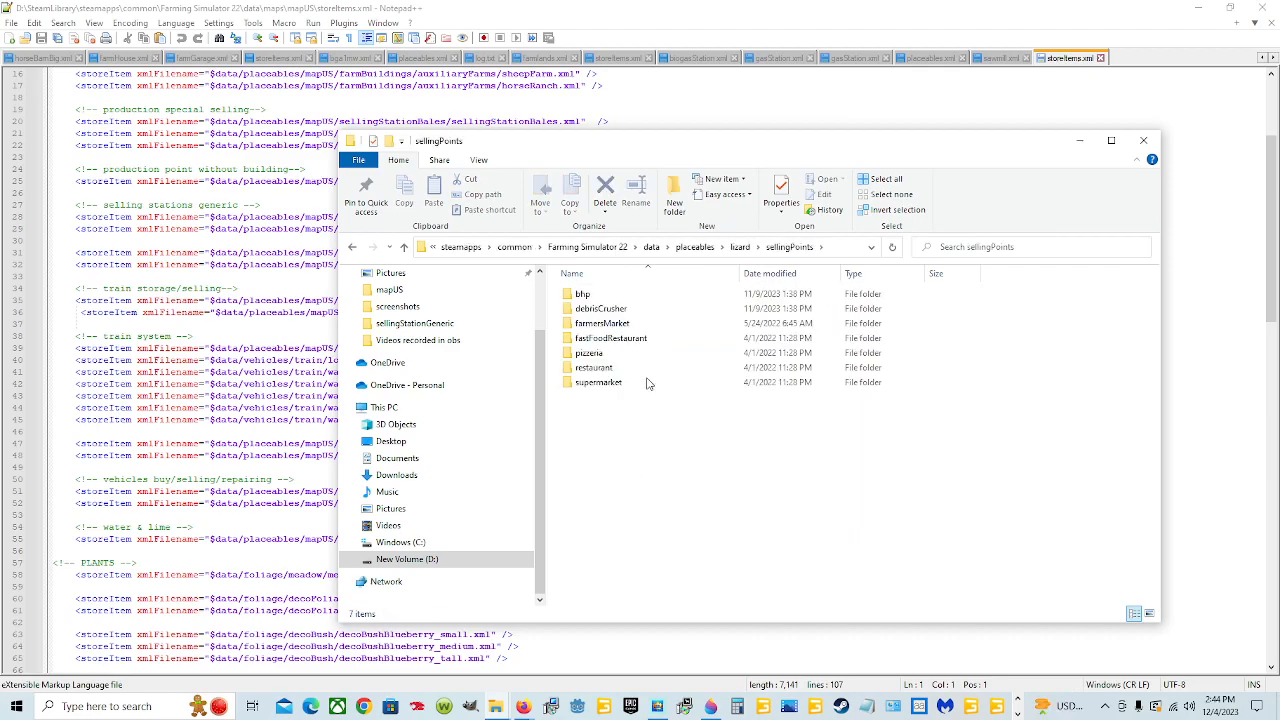
double_click(651, 338)
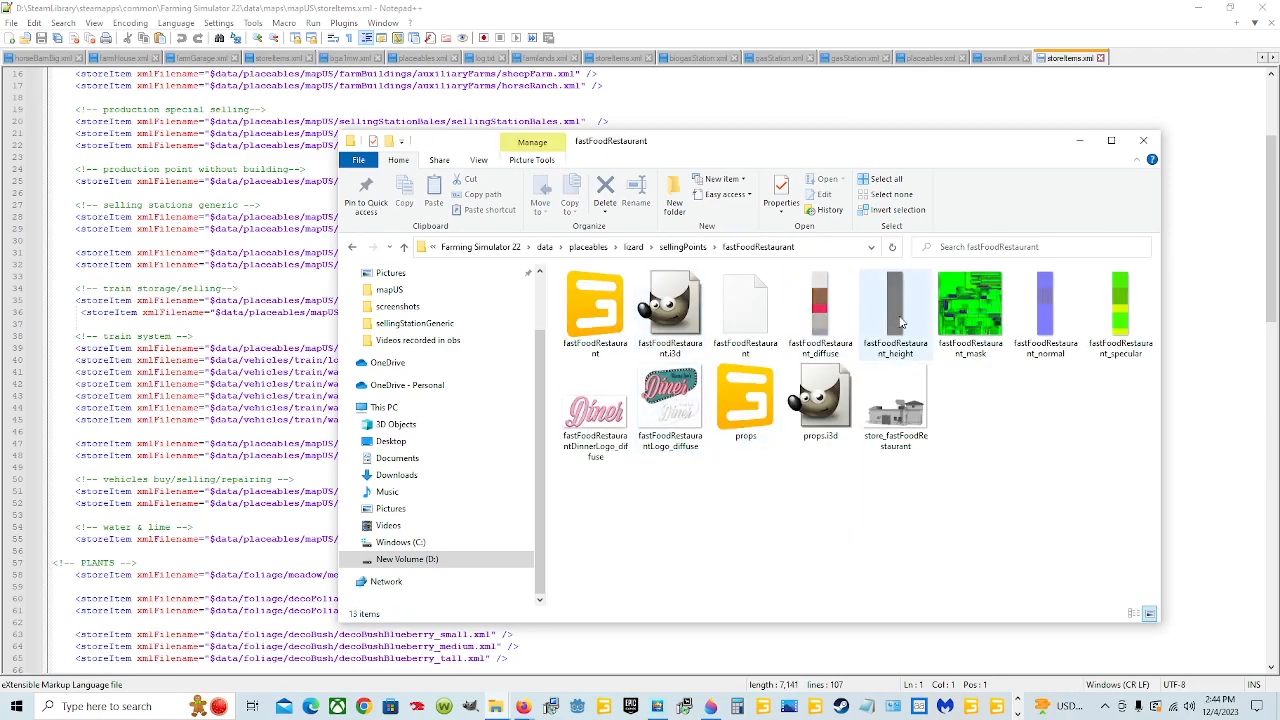
Open the original fastFoodRestaurant.xml in Notepad++, examine its lights, sellingStation fill types and i3dMappings, close it, and return to reviewing storeItems.xml.
right_click(755, 329)
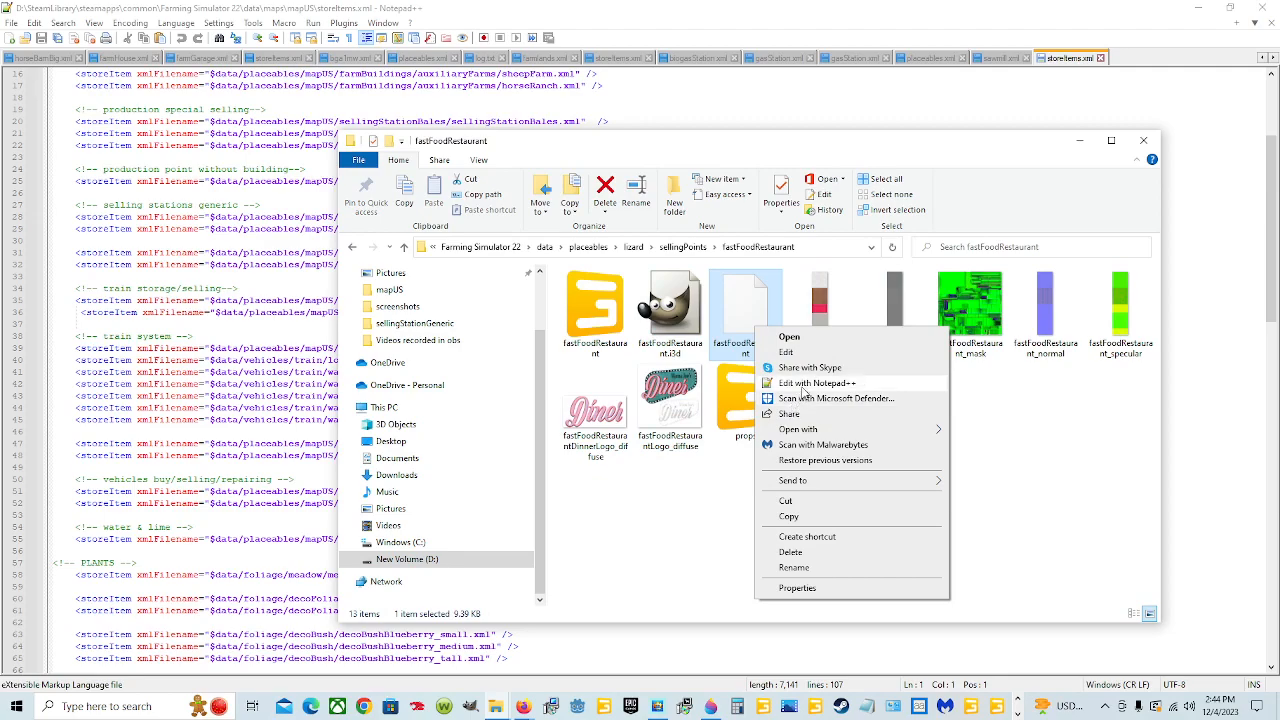
click(795, 384)
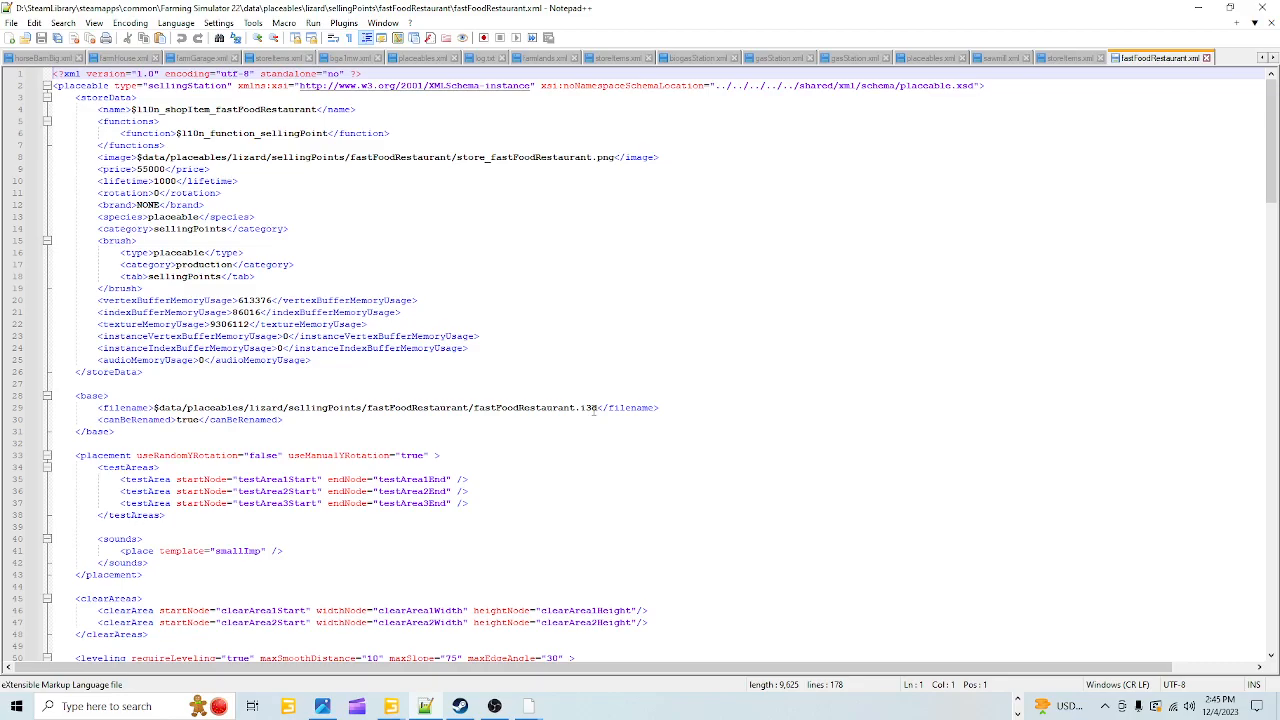
scroll(594, 412, down, 20)
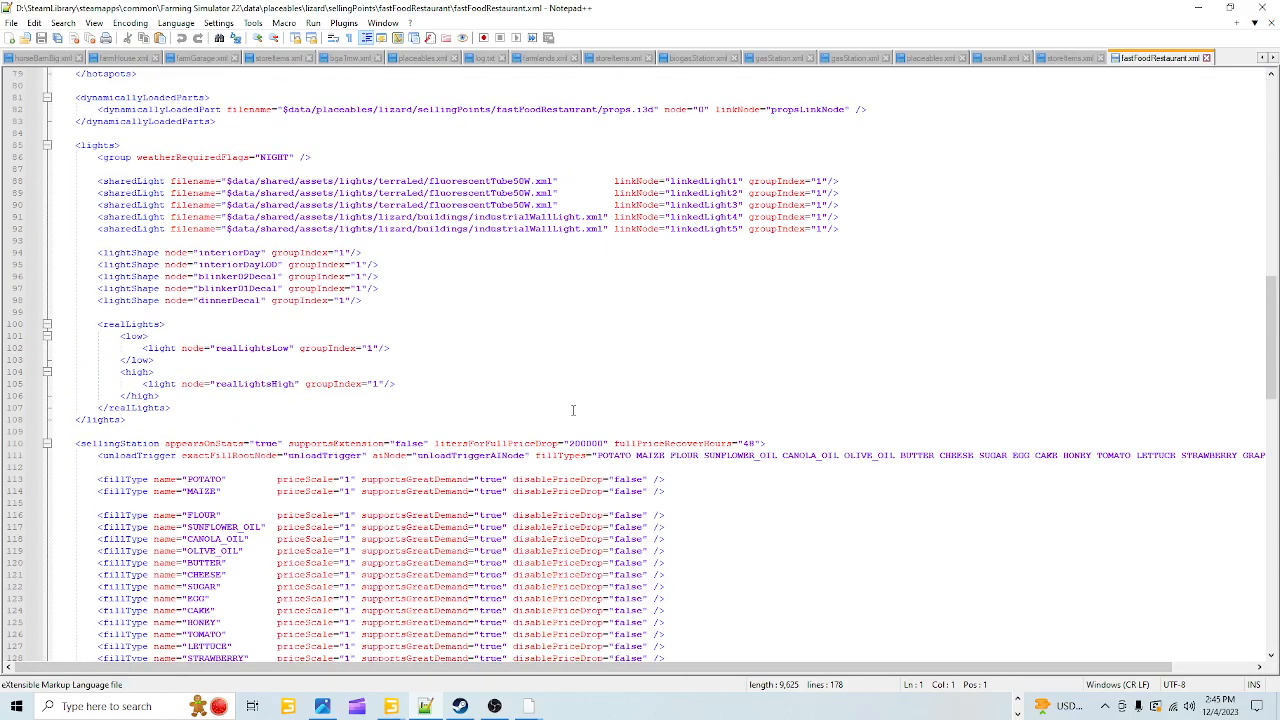
scroll(573, 410, down, 6)
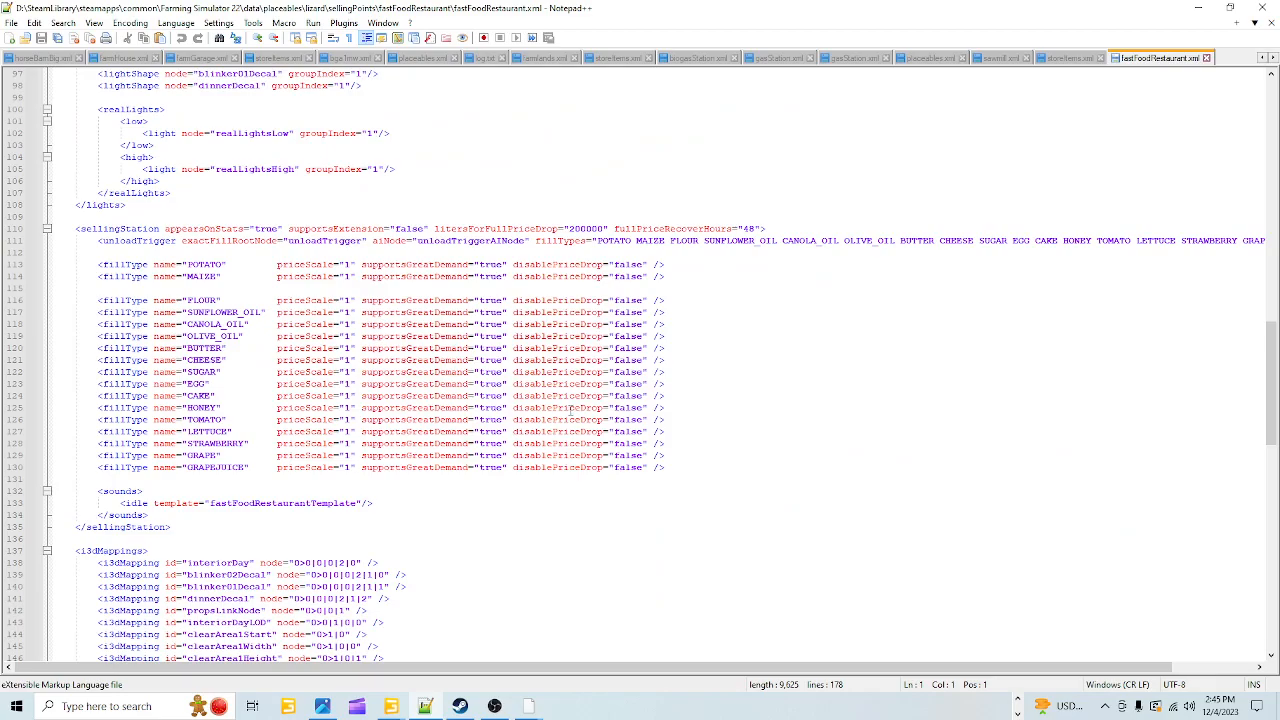
scroll(569, 410, down, 8)
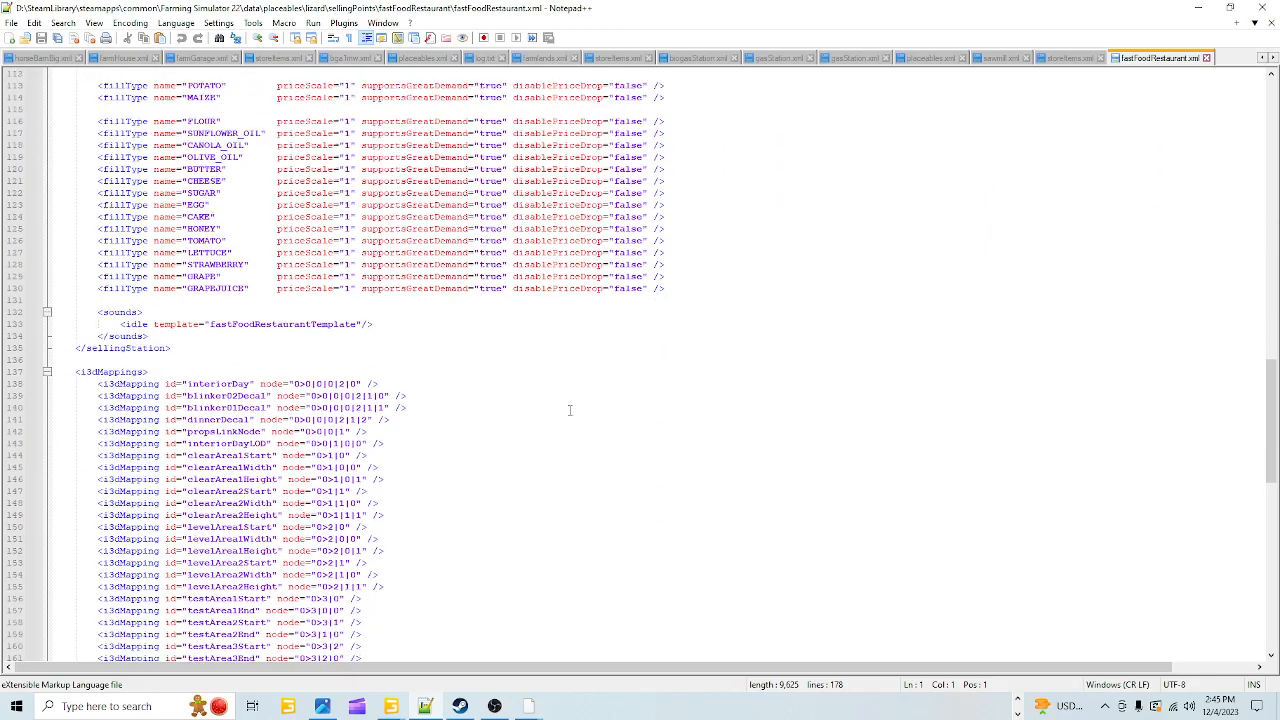
scroll(568, 409, up, 16)
scroll(568, 409, up, 19)
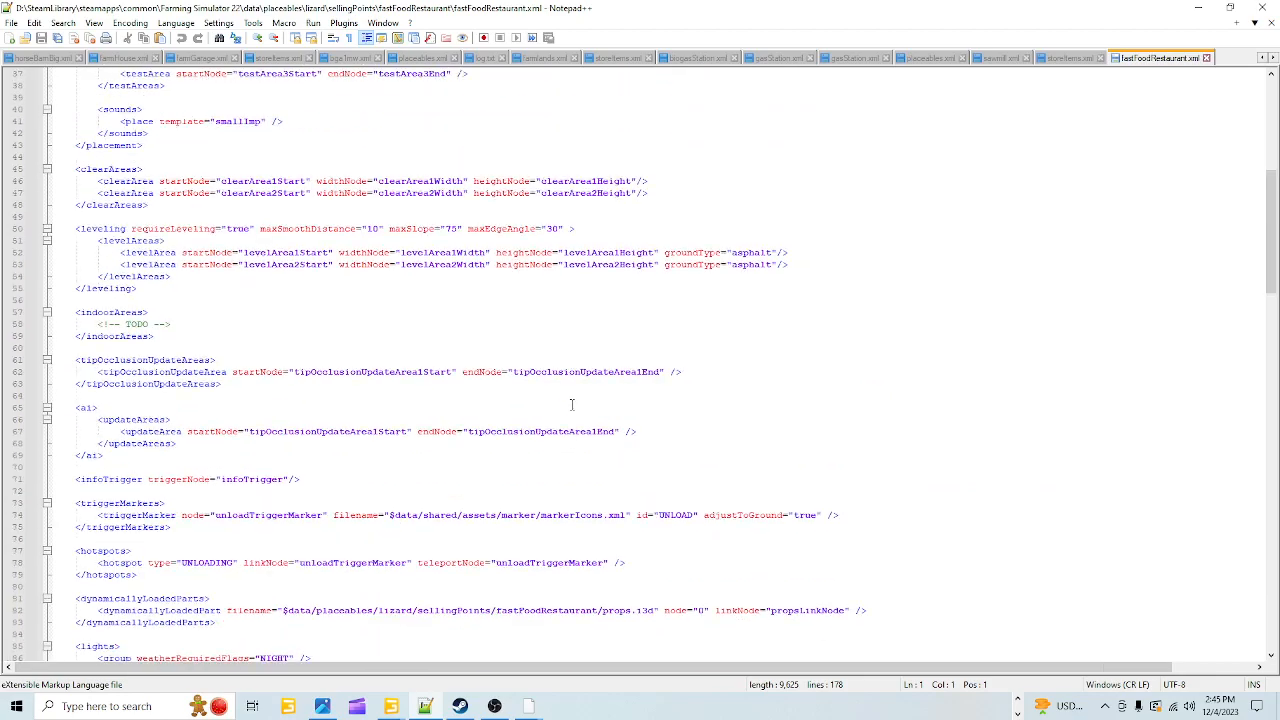
click(1206, 58)
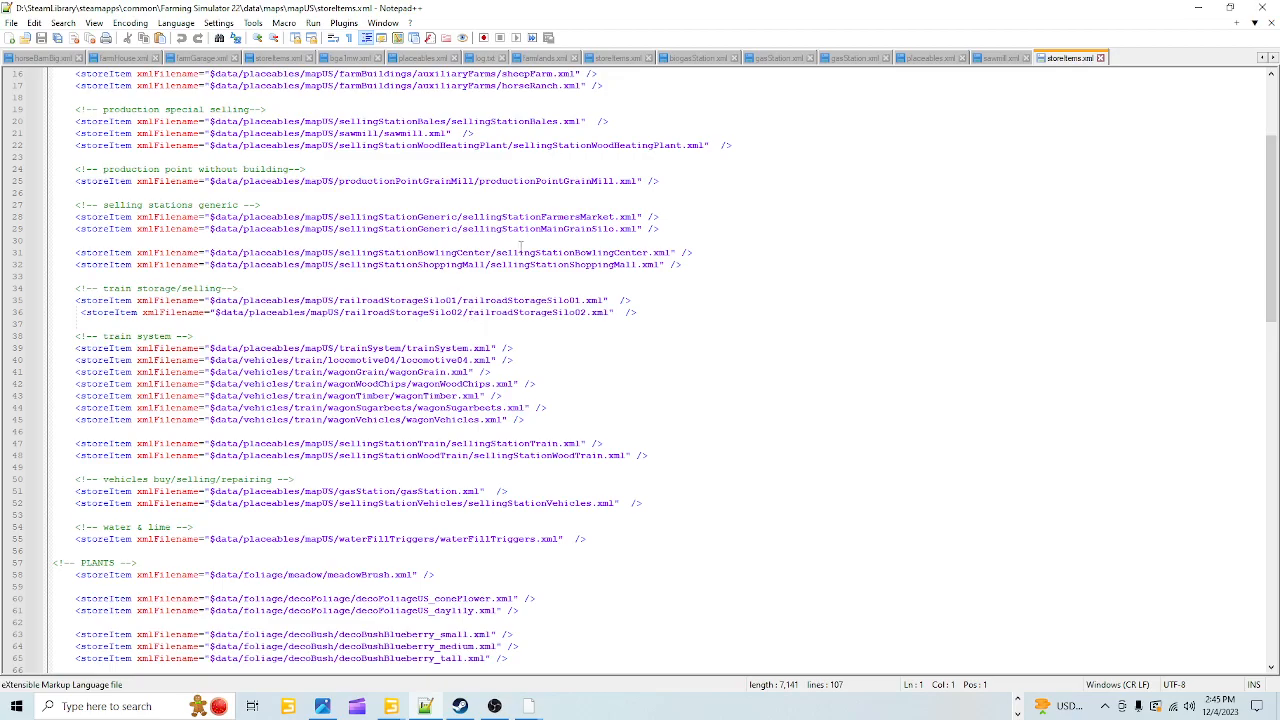
scroll(488, 384, down, 10)
scroll(490, 420, up, 15)
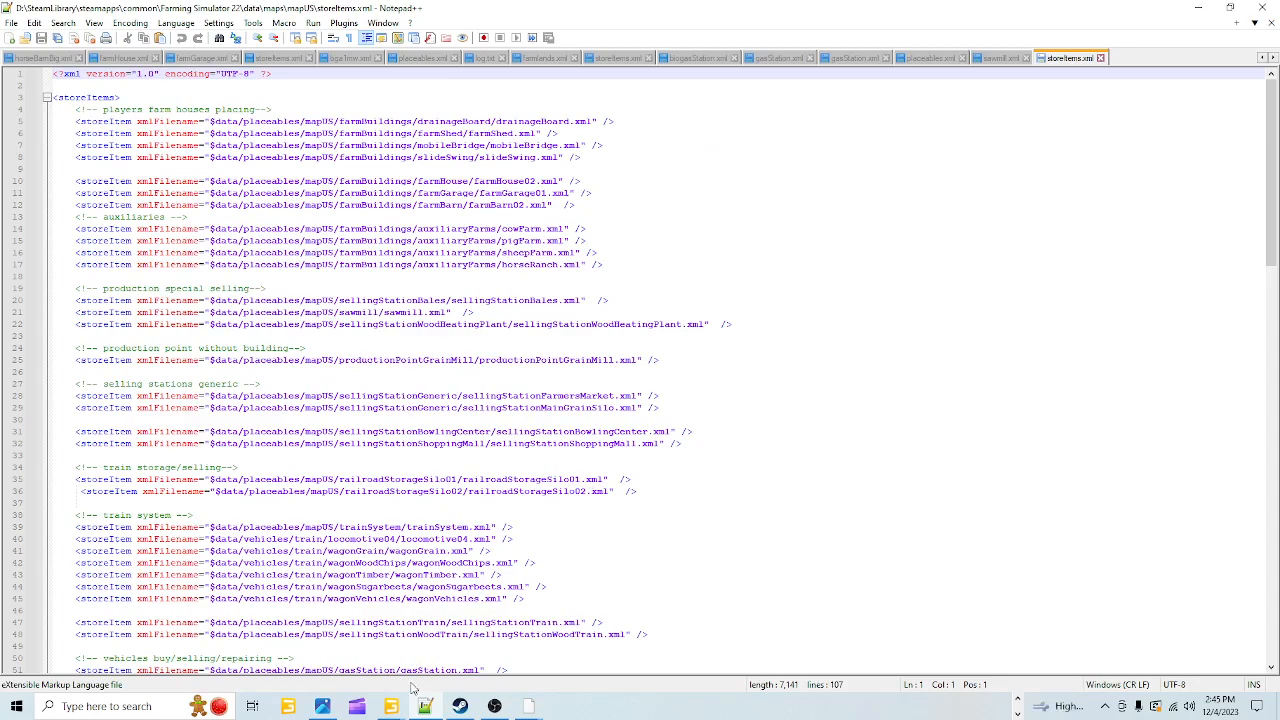
Switch to GIANTS Editor, save the map, and move careerStartPoint onto the grass in front of the restaurant, near the blue mailbox.
mouse_move(391, 705)
click(399, 610)
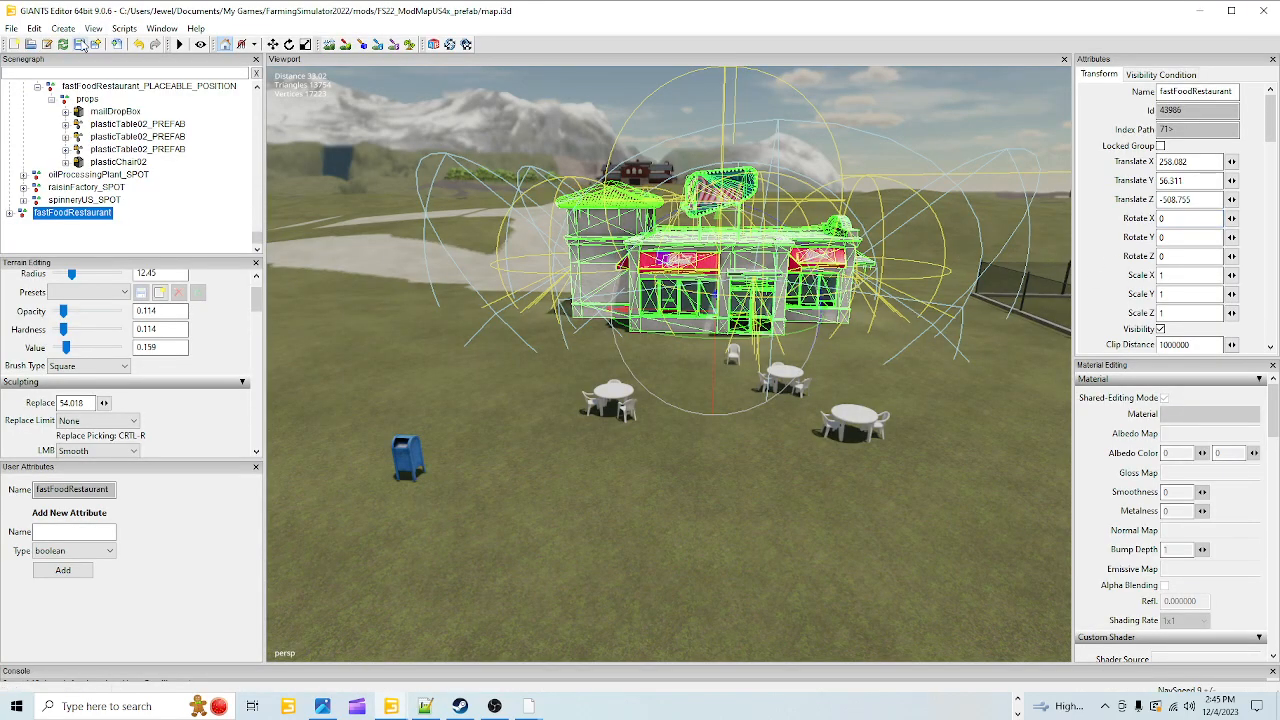
click(80, 45)
scroll(100, 140, up, 10)
click(95, 125)
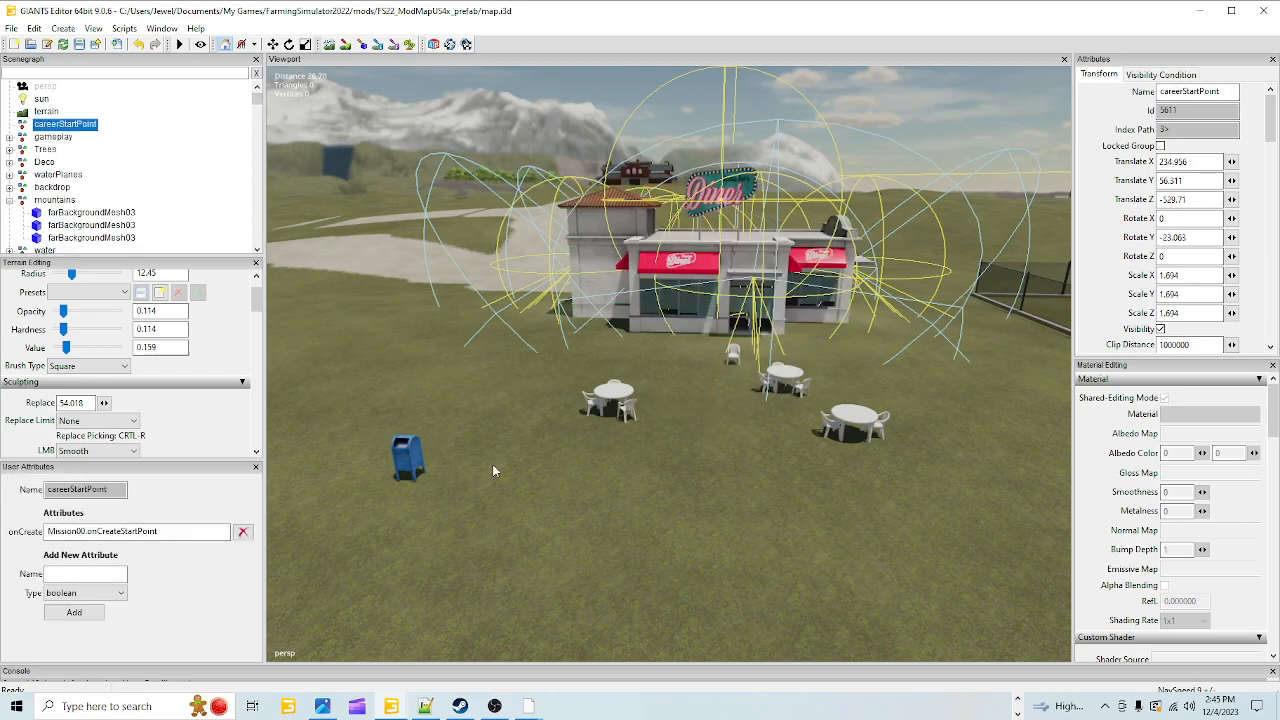
key(ctrl+b)
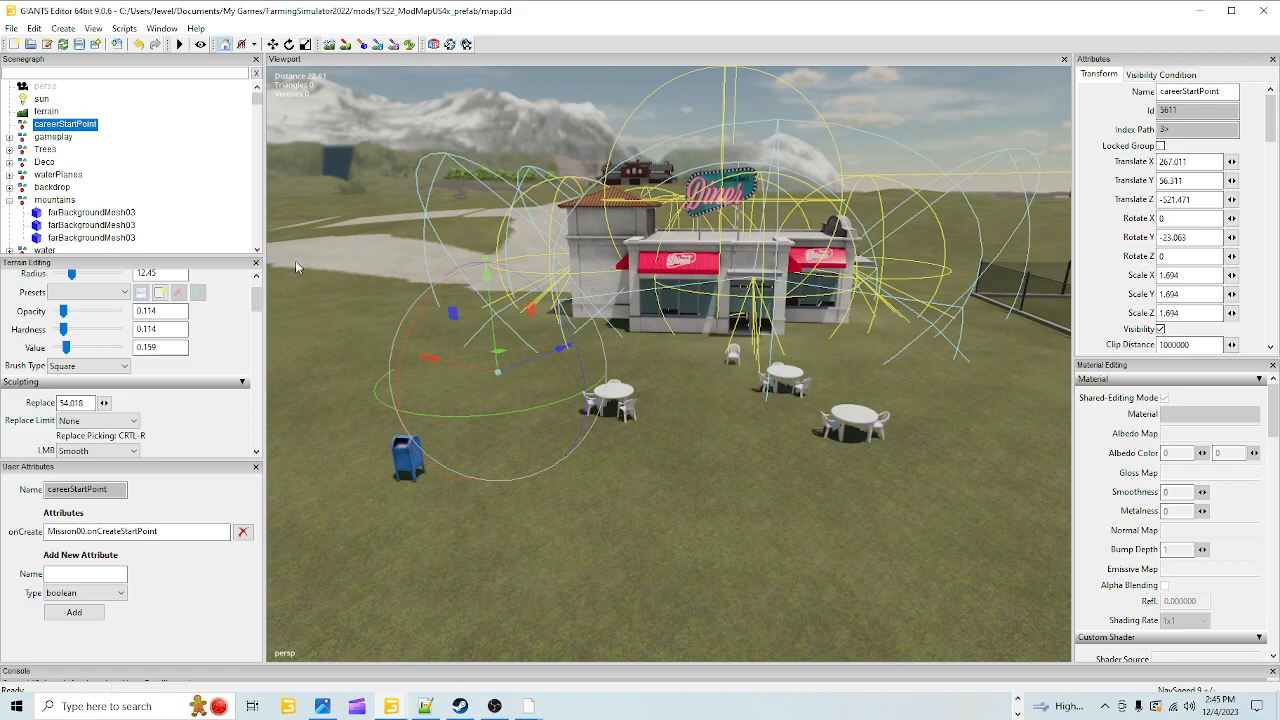
Collapse the placeholders and productionChains groups in the scenegraph and move the fastFoodRestaurant object into placeholders.
drag(257, 95, 257, 247)
click(100, 214)
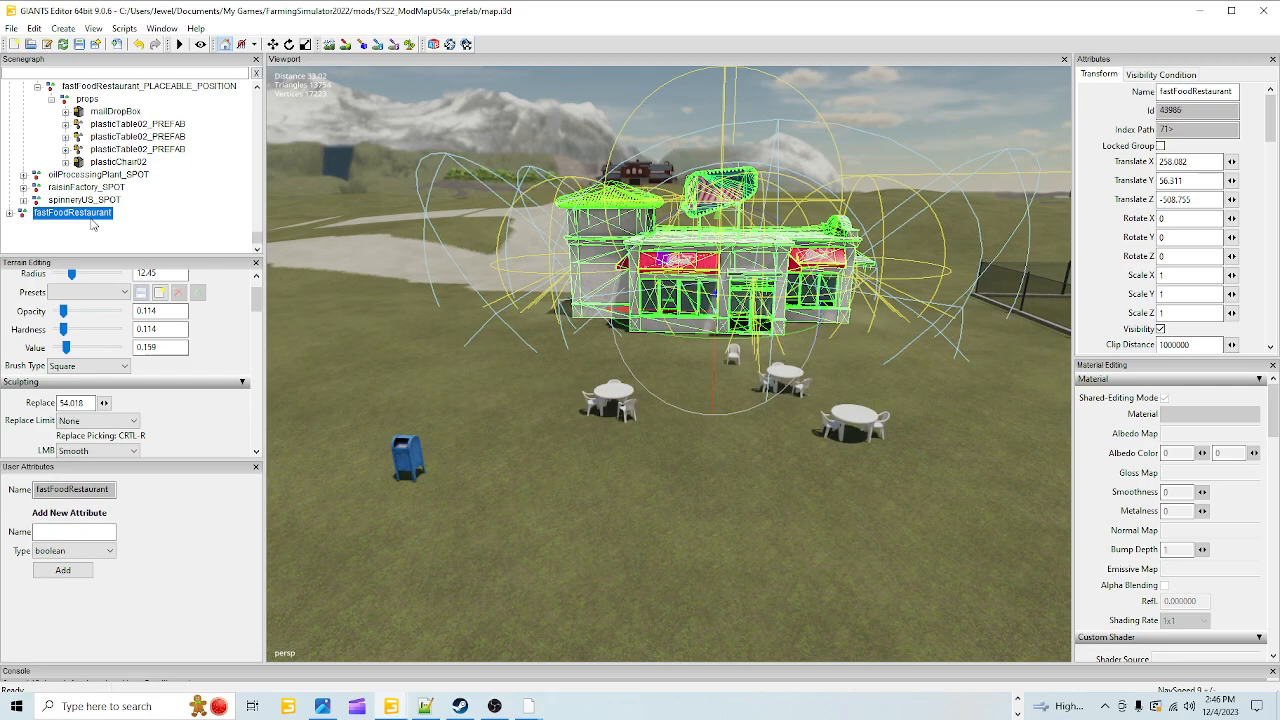
scroll(94, 220, up, 3)
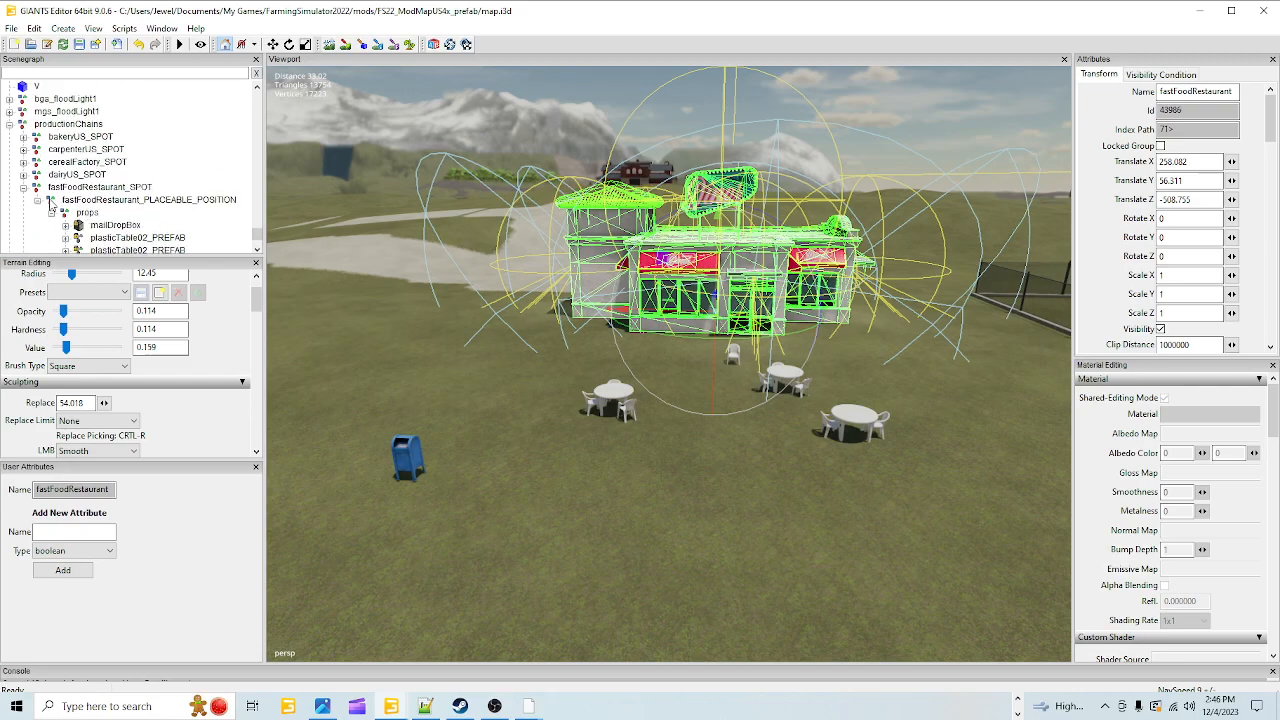
scroll(12, 129, up, 2)
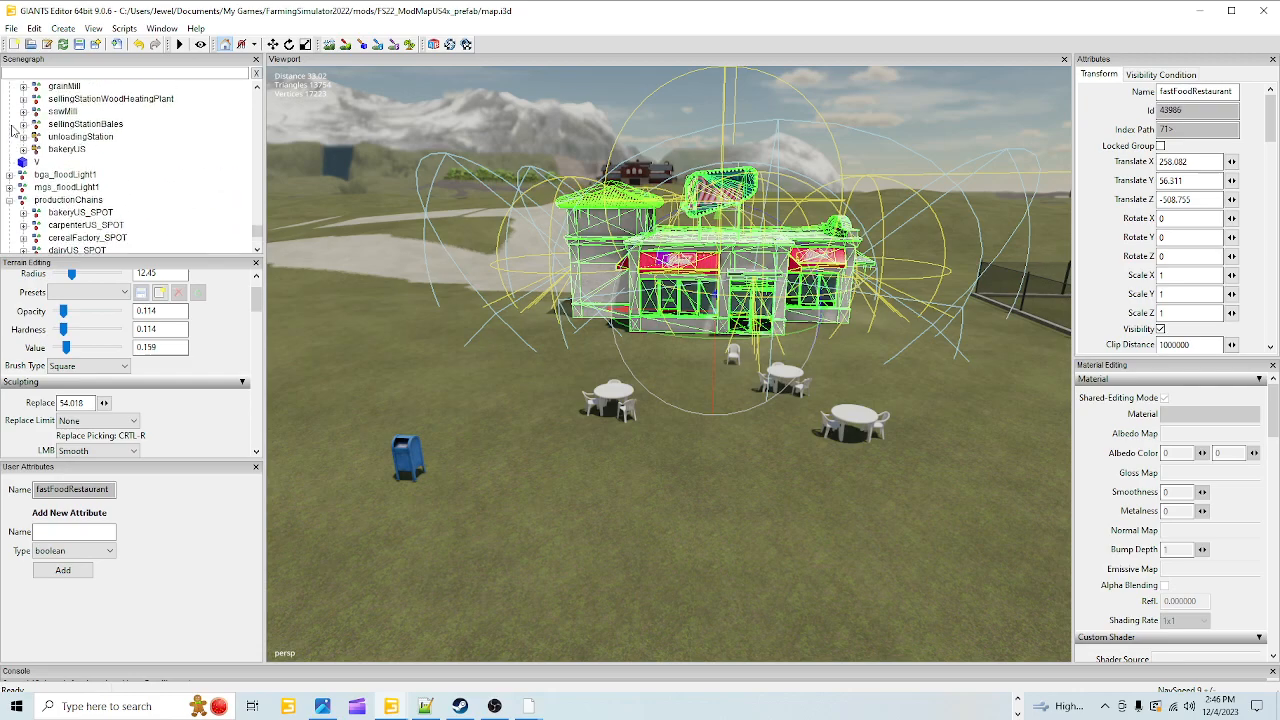
scroll(10, 162, up, 5)
scroll(10, 162, up, 4)
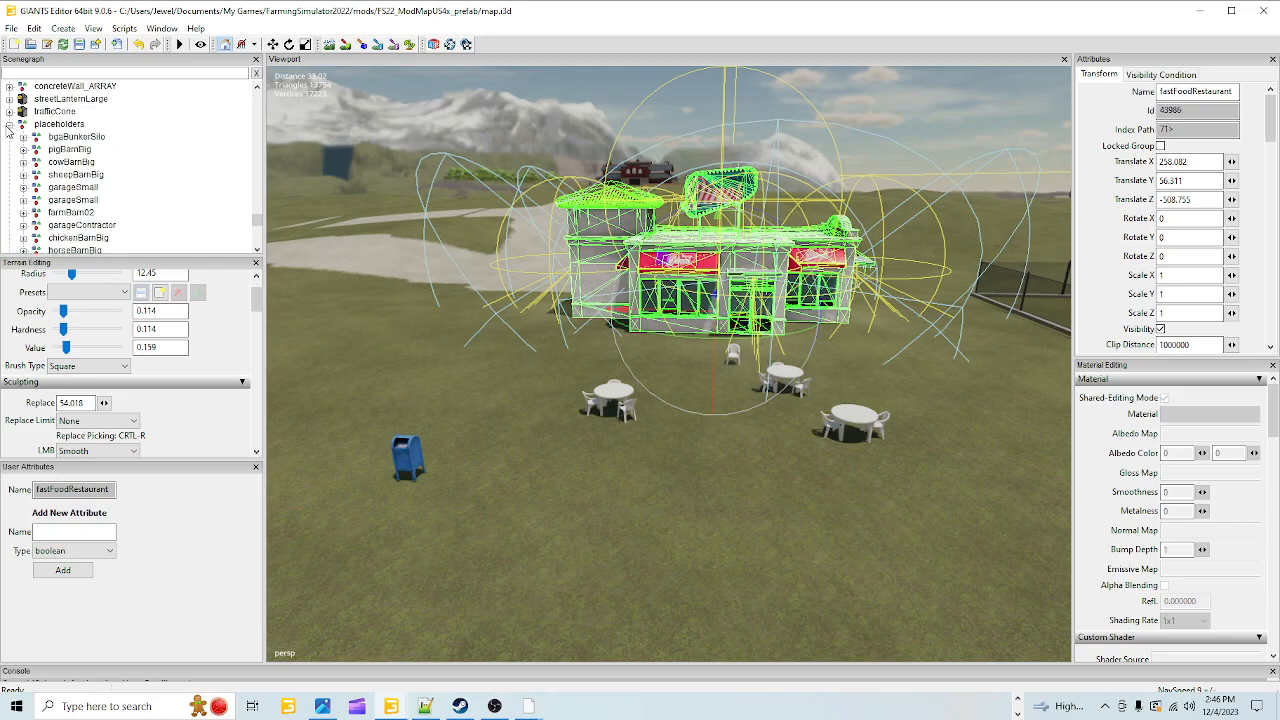
click(9, 125)
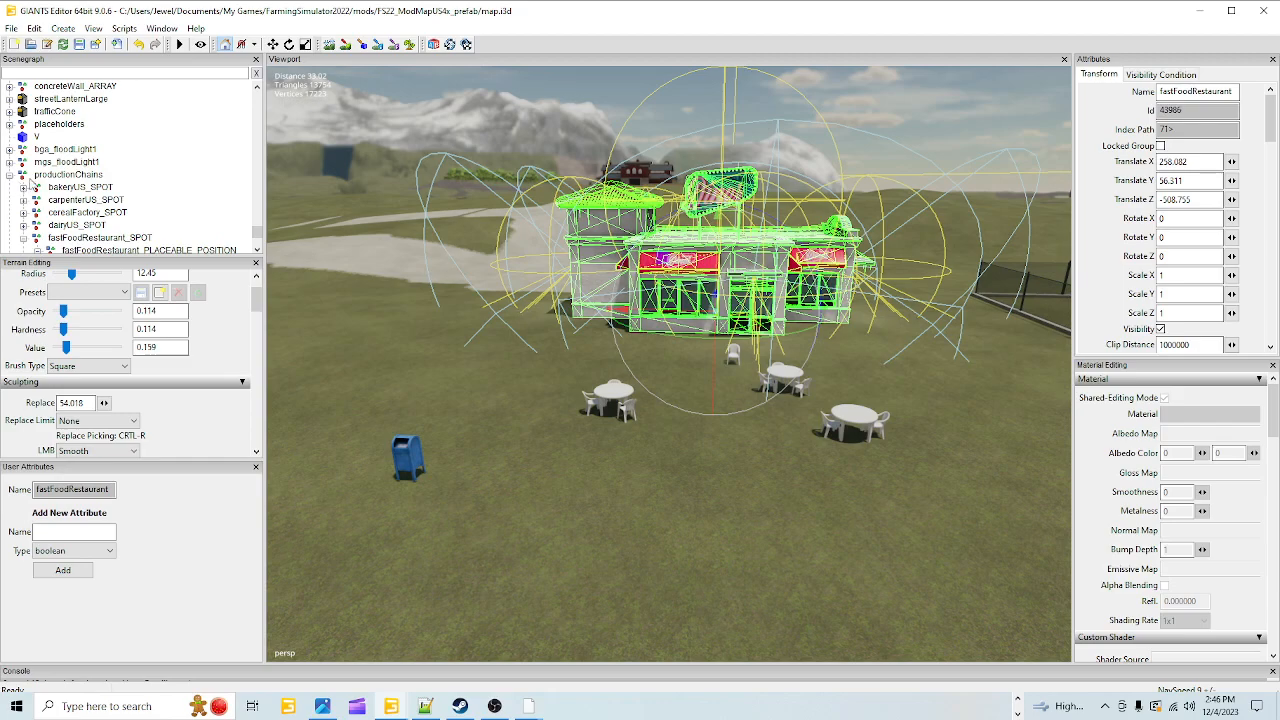
scroll(22, 183, down, 2)
click(9, 126)
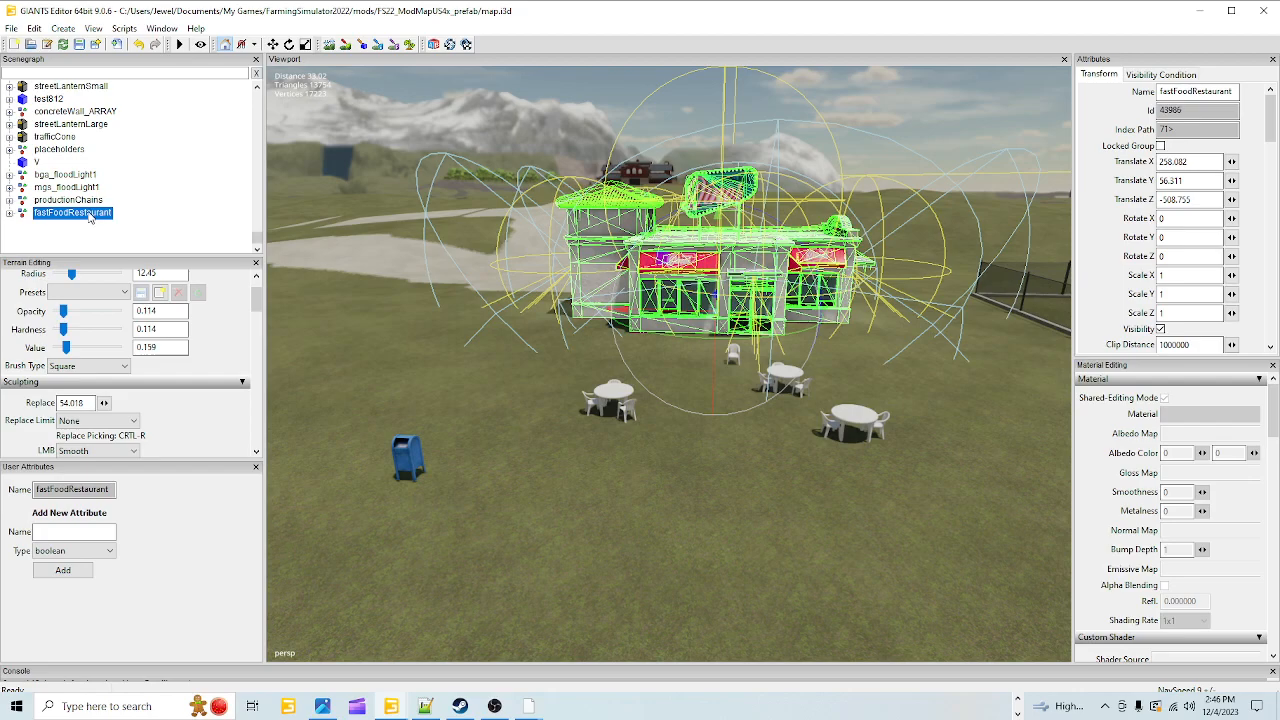
drag(90, 218, 80, 153)
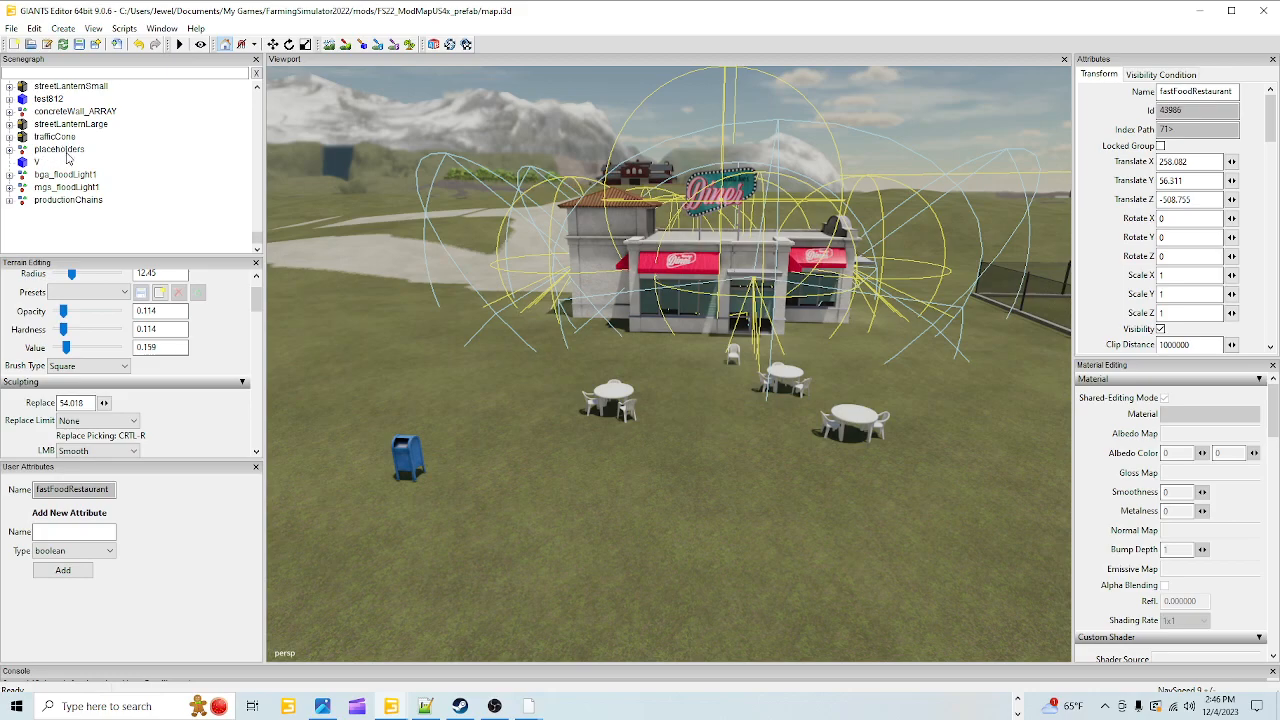
Expand the placeholders group, select fastFoodRestaurant at its end to check its placement, and save the map.
click(9, 149)
scroll(100, 180, down, 2)
scroll(90, 193, down, 10)
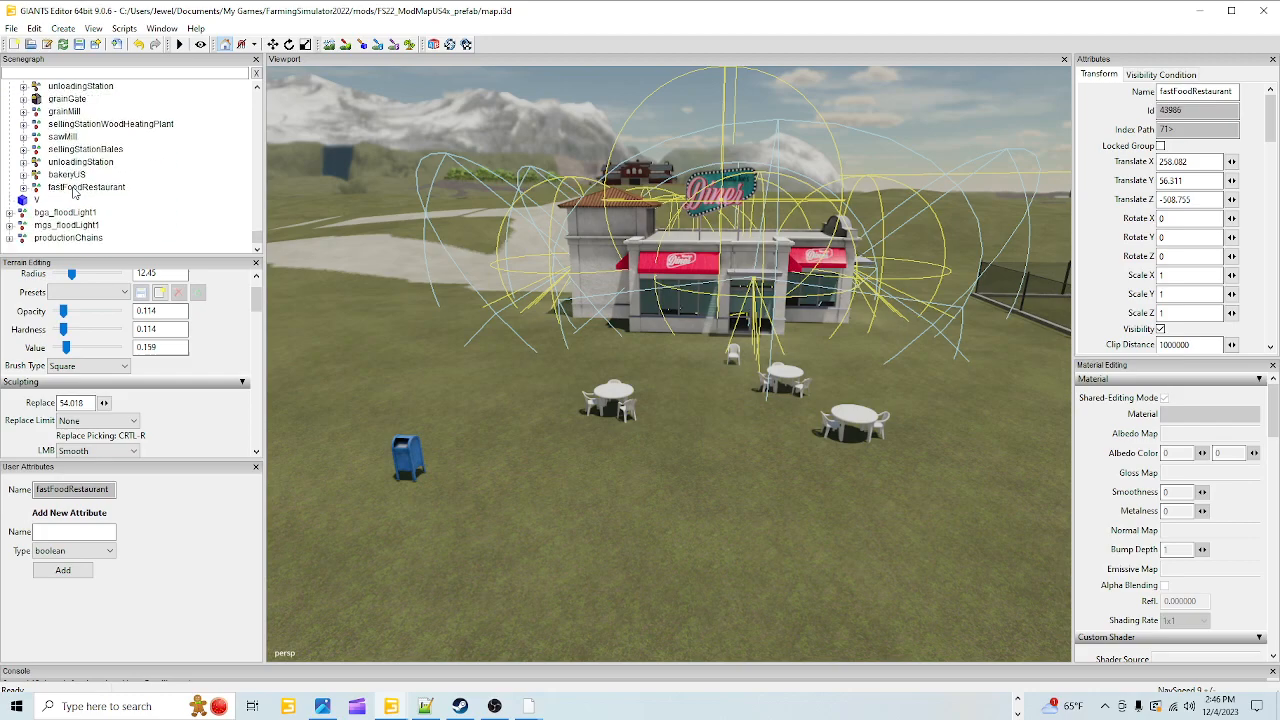
click(68, 149)
click(86, 162)
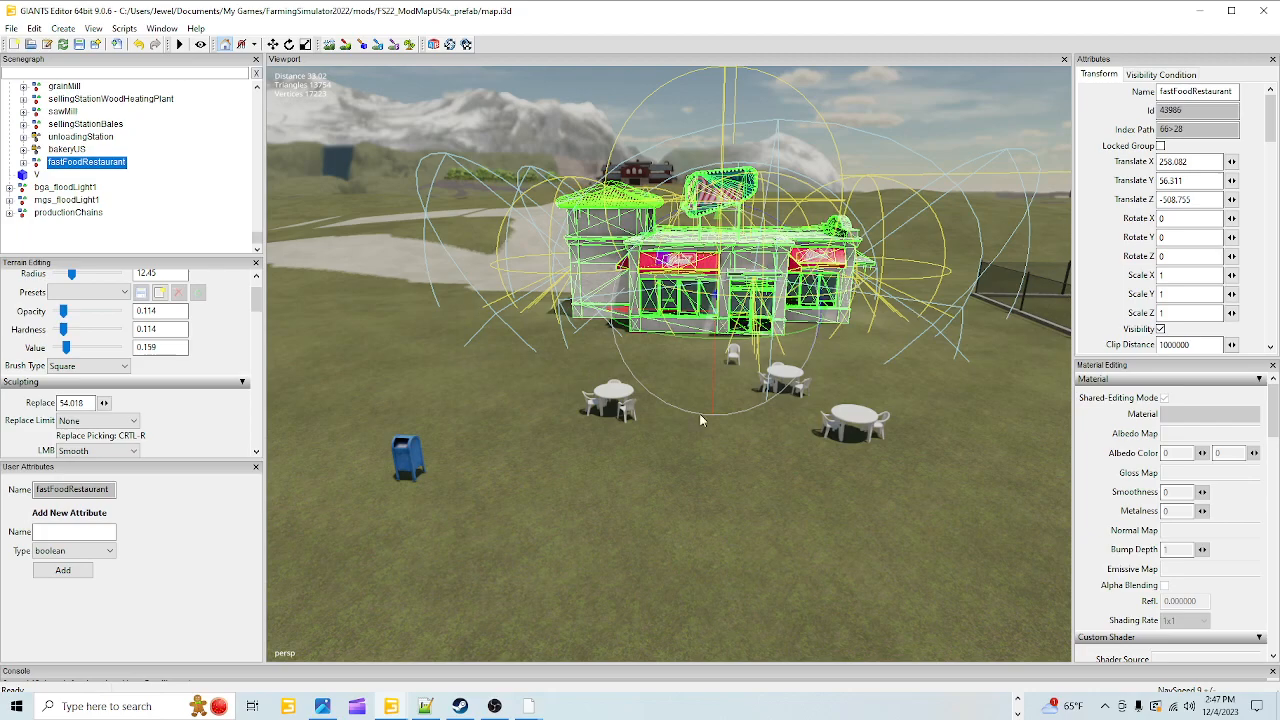
alt+drag(641, 350, 525, 385)
click(79, 44)
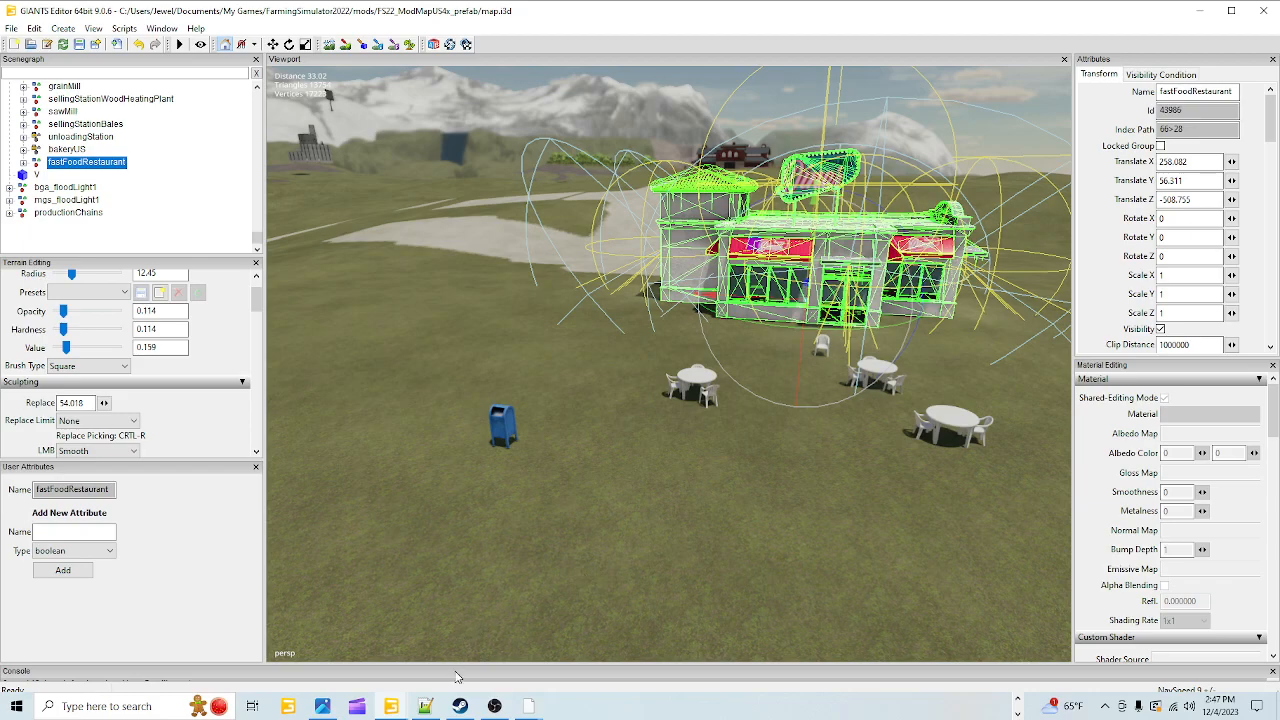
Switch to Steam, launch Farming Simulator 22, and begin a new career in the empty slot between game saves 14 and 16.
click(460, 706)
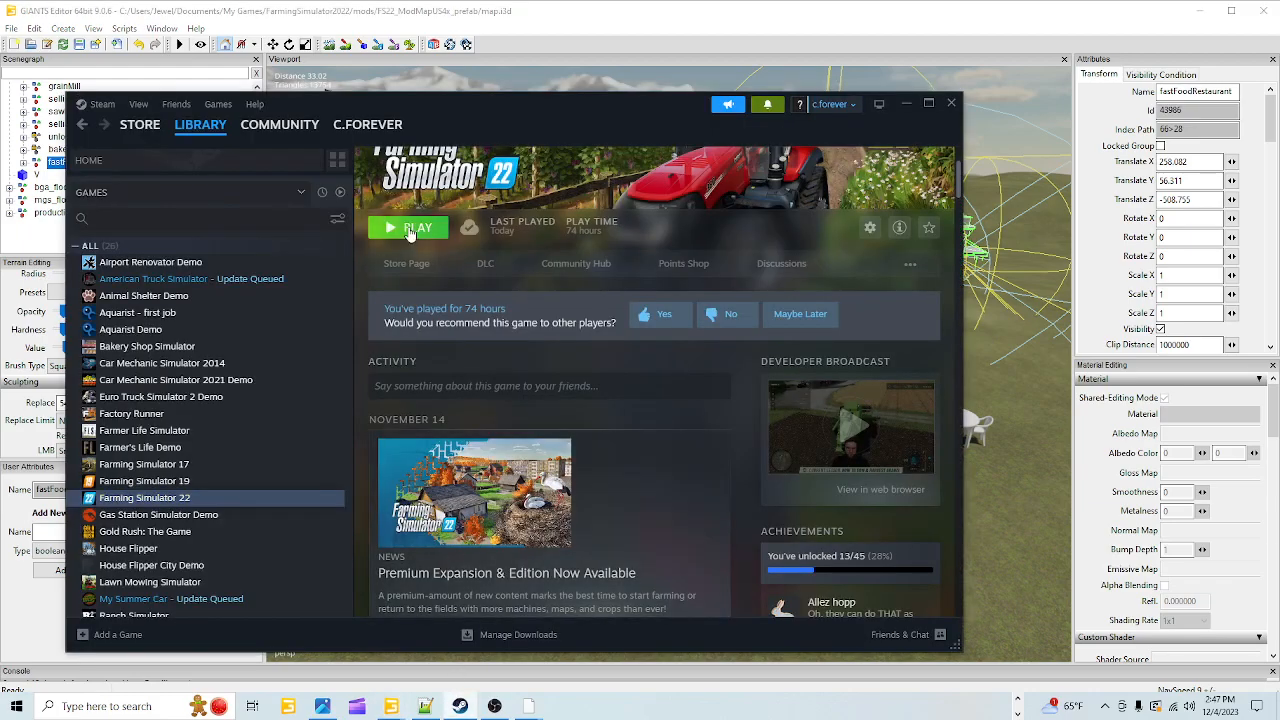
click(408, 229)
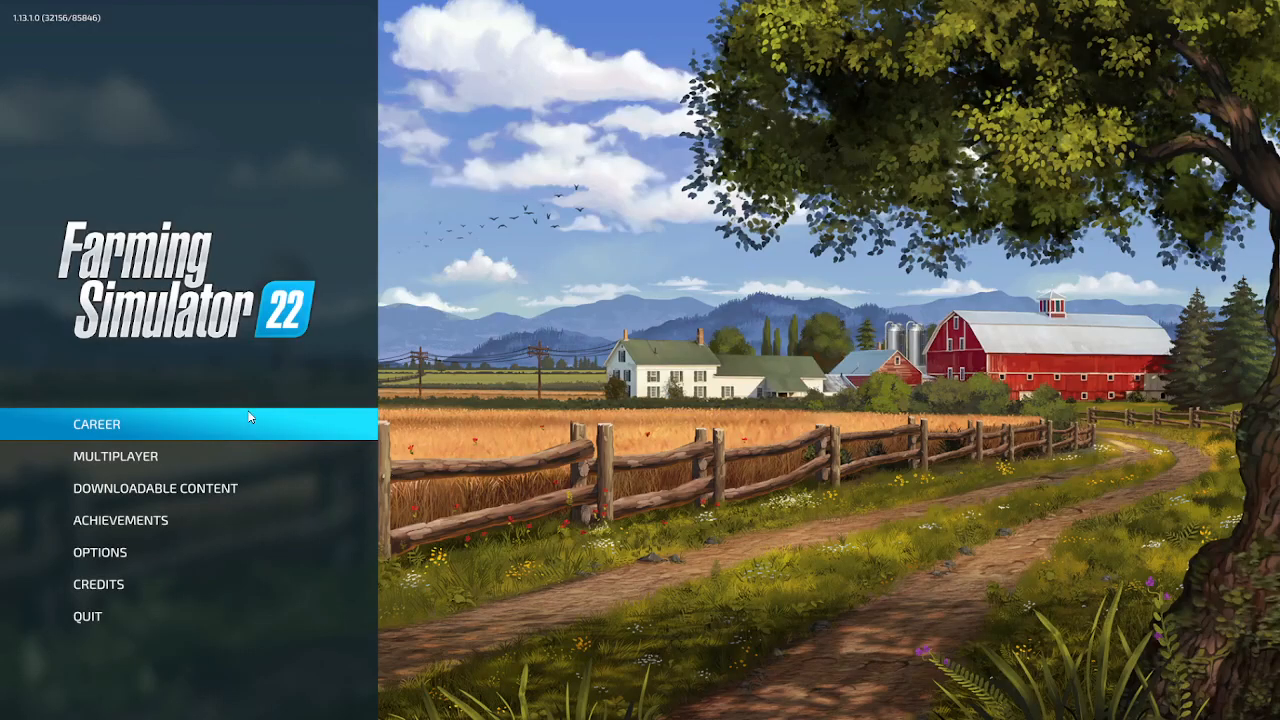
click(248, 425)
scroll(531, 510, down, 15)
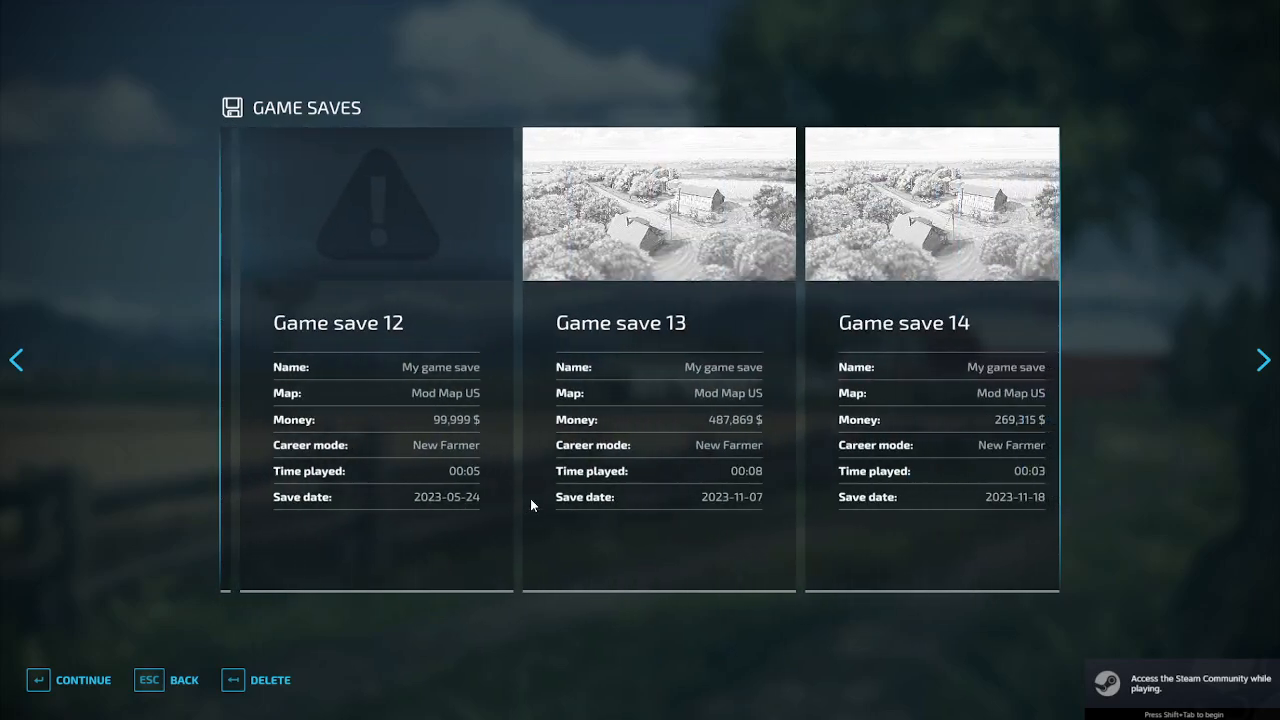
scroll(530, 505, up, 2)
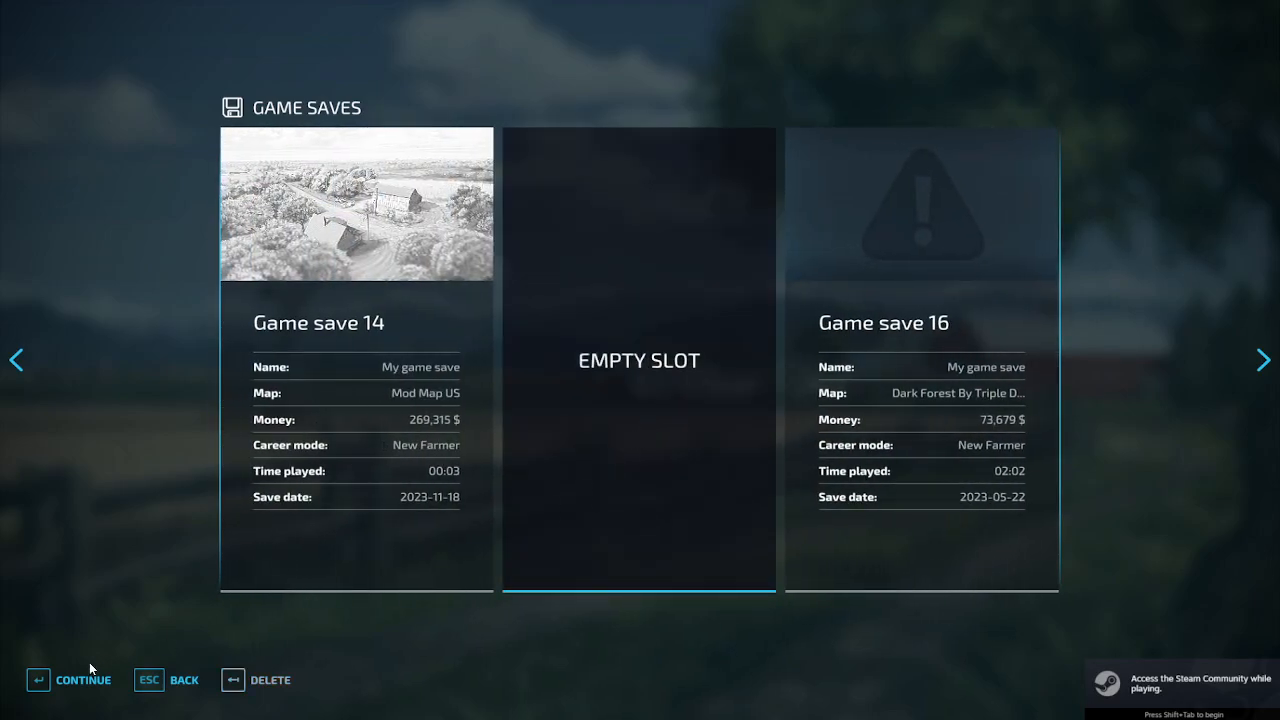
click(32, 681)
click(54, 680)
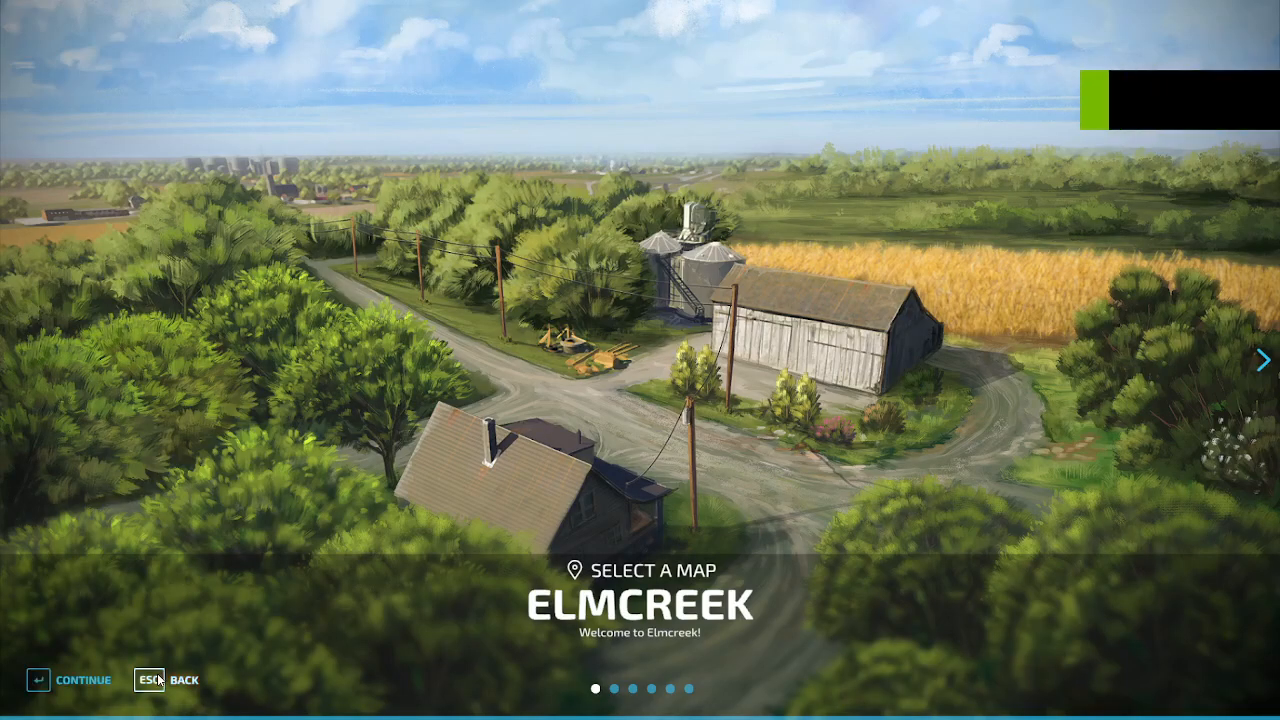
Select Mod Map US for the new career, load it, and start the game.
scroll(247, 623, up, 2)
click(70, 680)
click(71, 676)
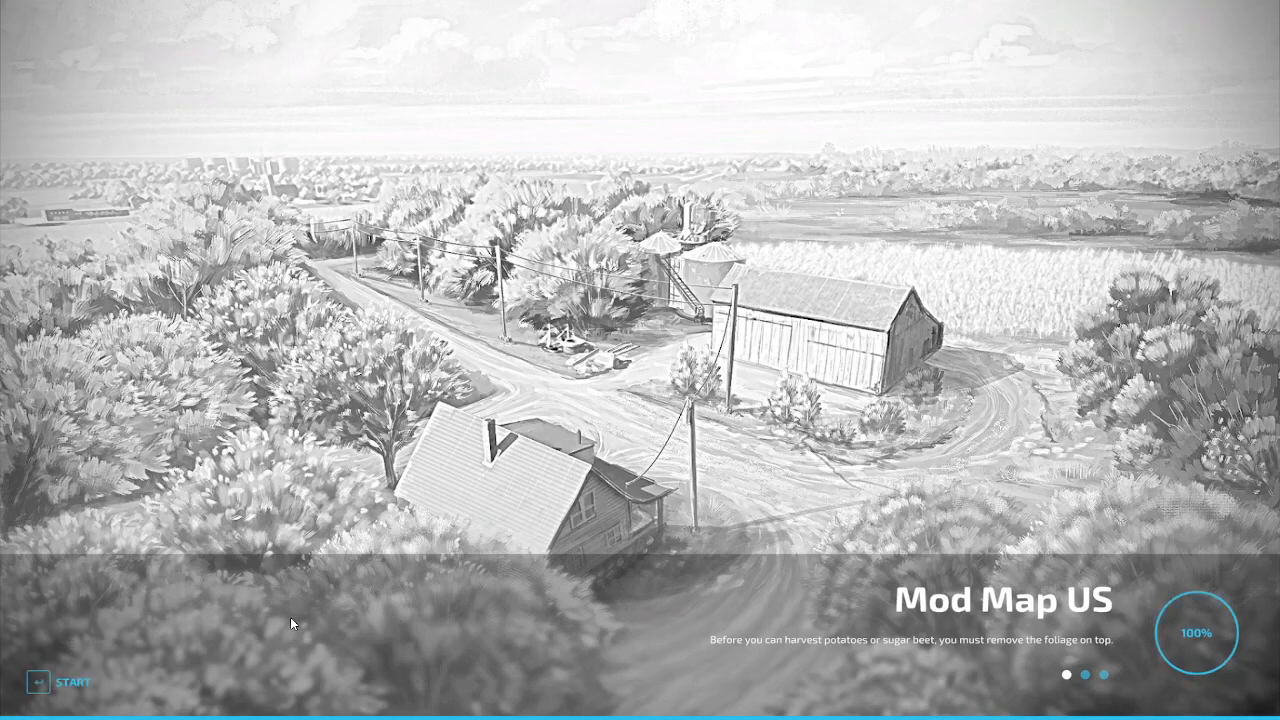
click(133, 680)
click(150, 682)
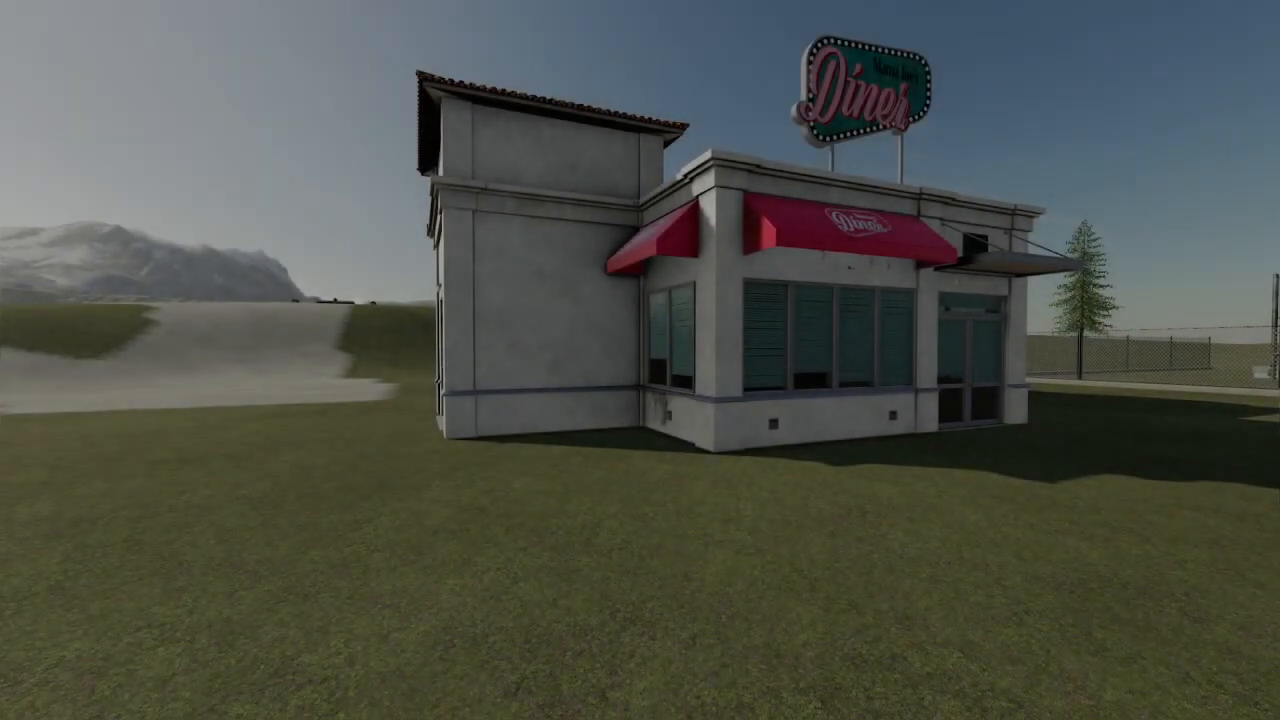
Walk around the placed diner in the game to check its side walls and rear roller door.
key(w)
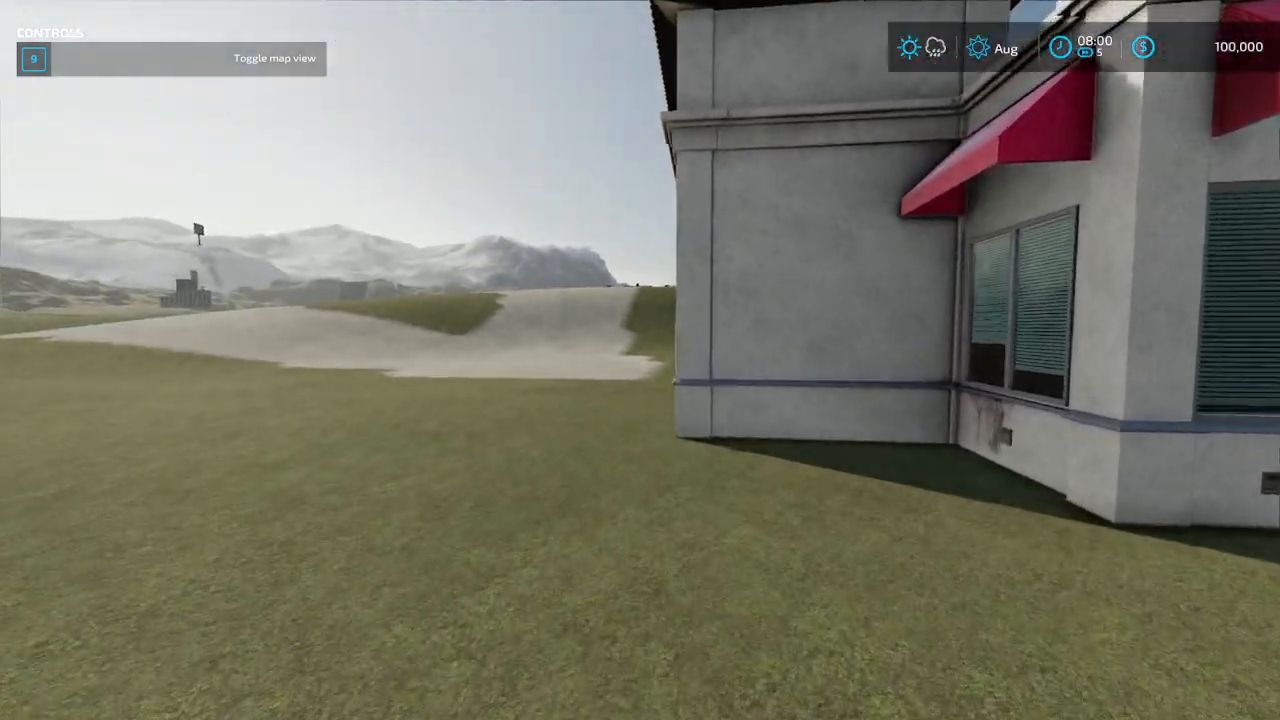
key(w)
key(w)
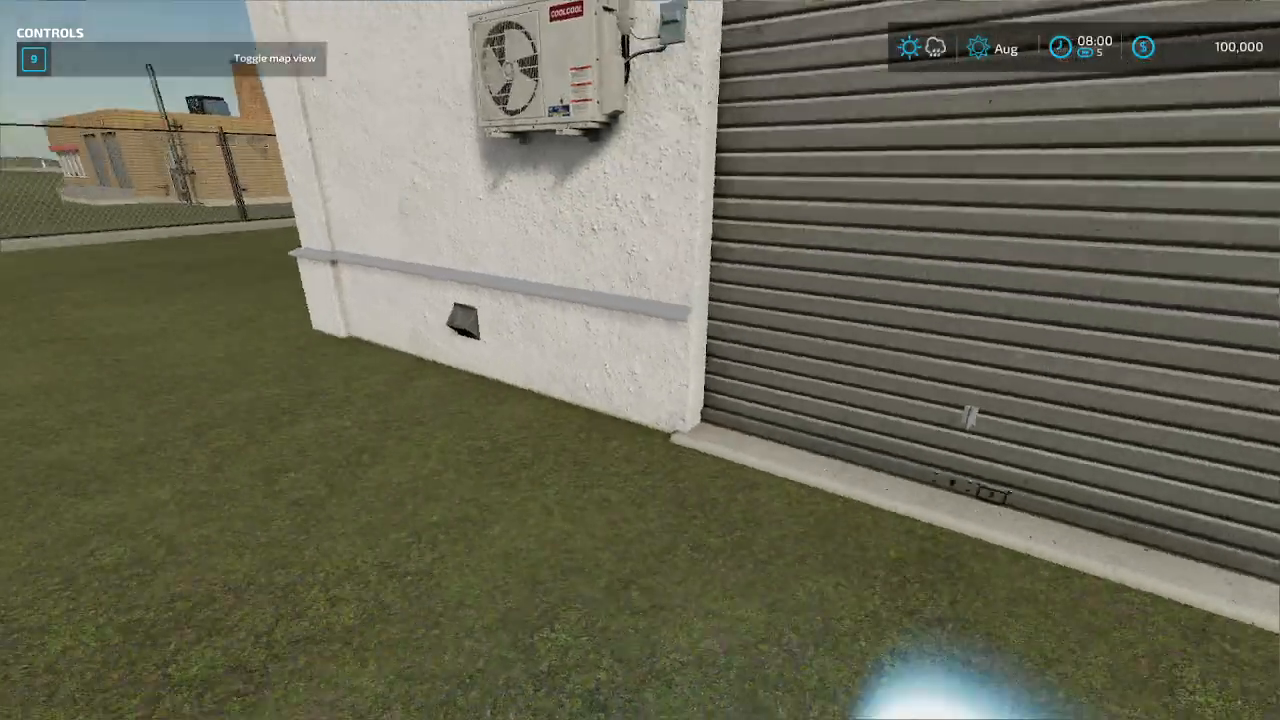
key(s)
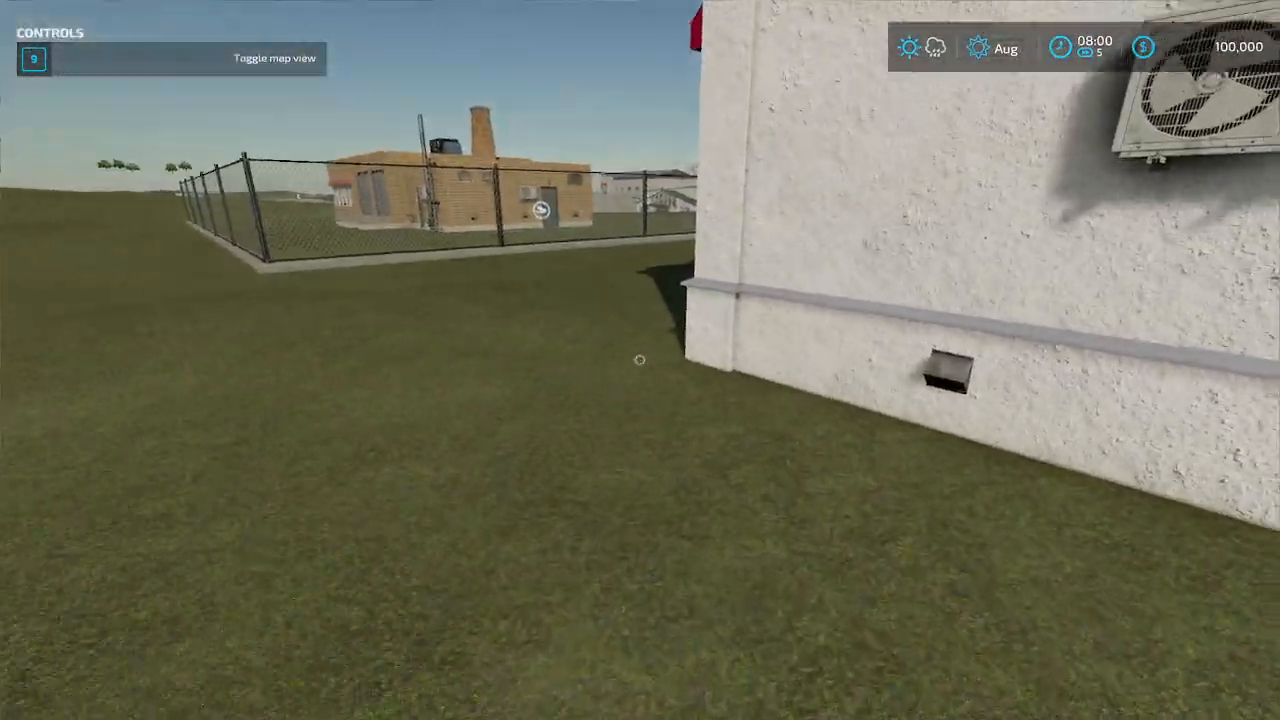
key(w)
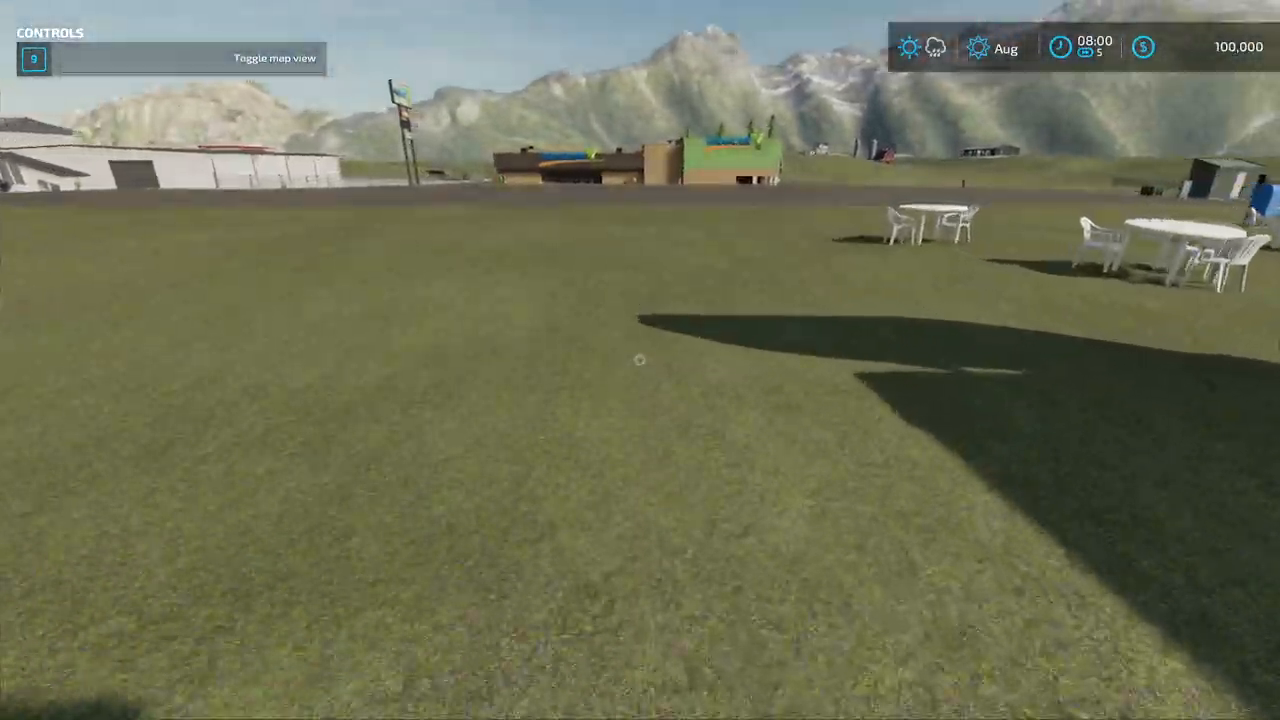
Inspect the diner's front entrance and the outdoor tables and chairs, both up close and from the road side.
key(w)
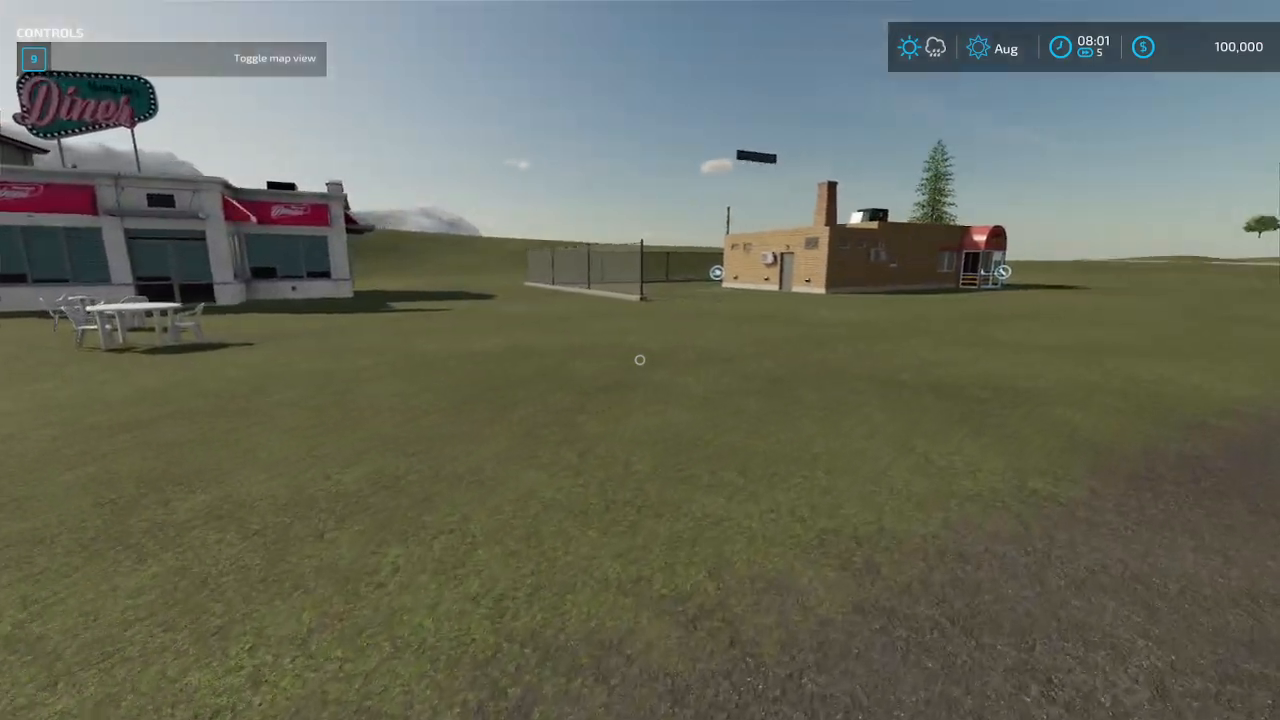
key(w)
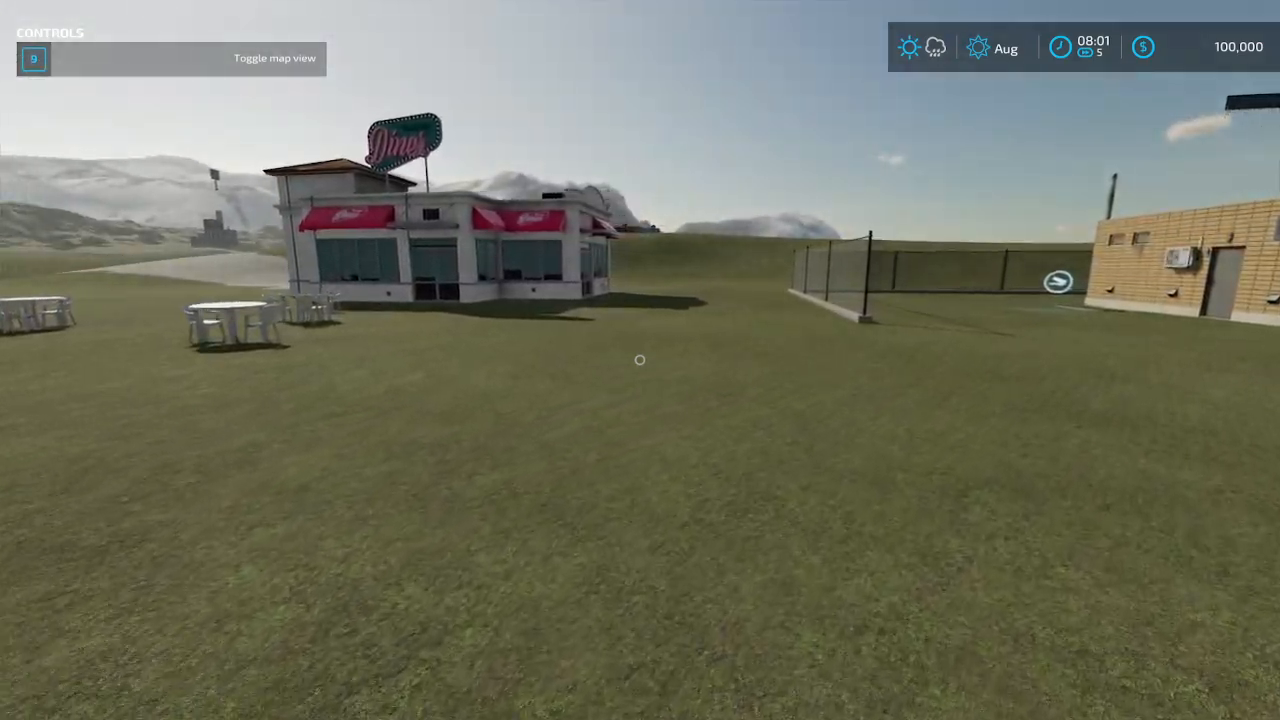
key(w)
key(w)
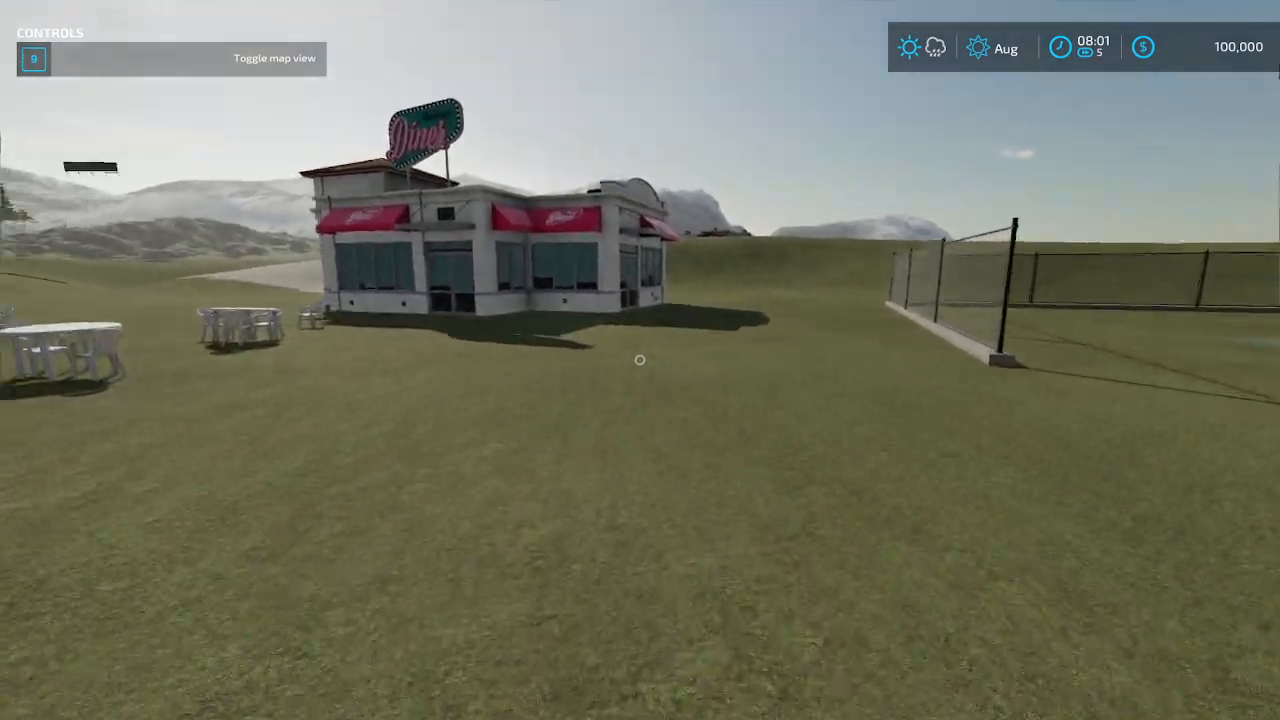
key(w)
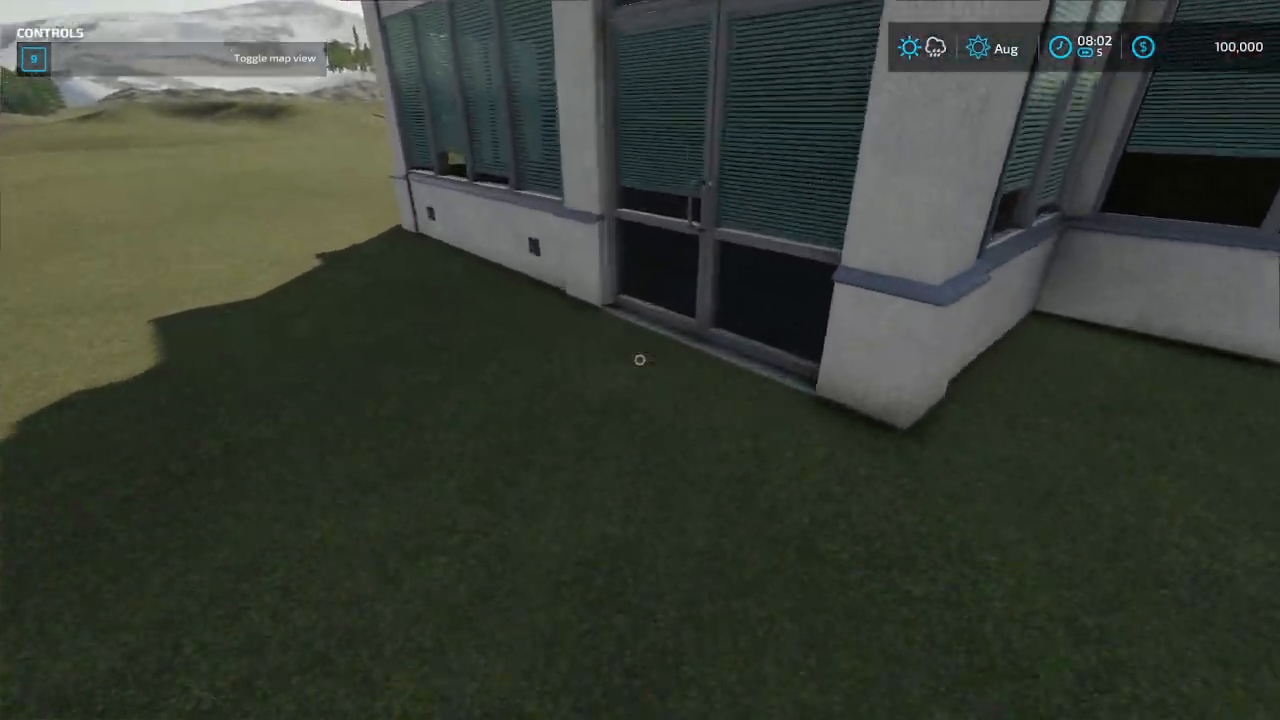
key(s)
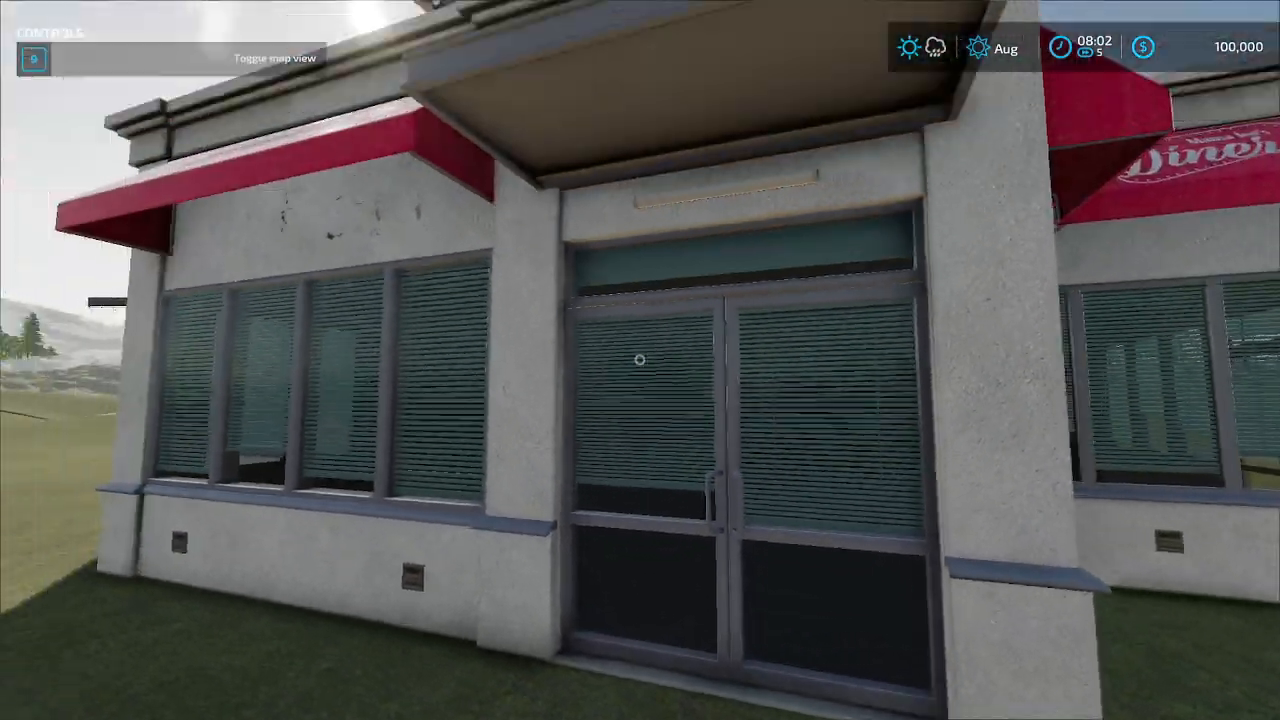
key(s)
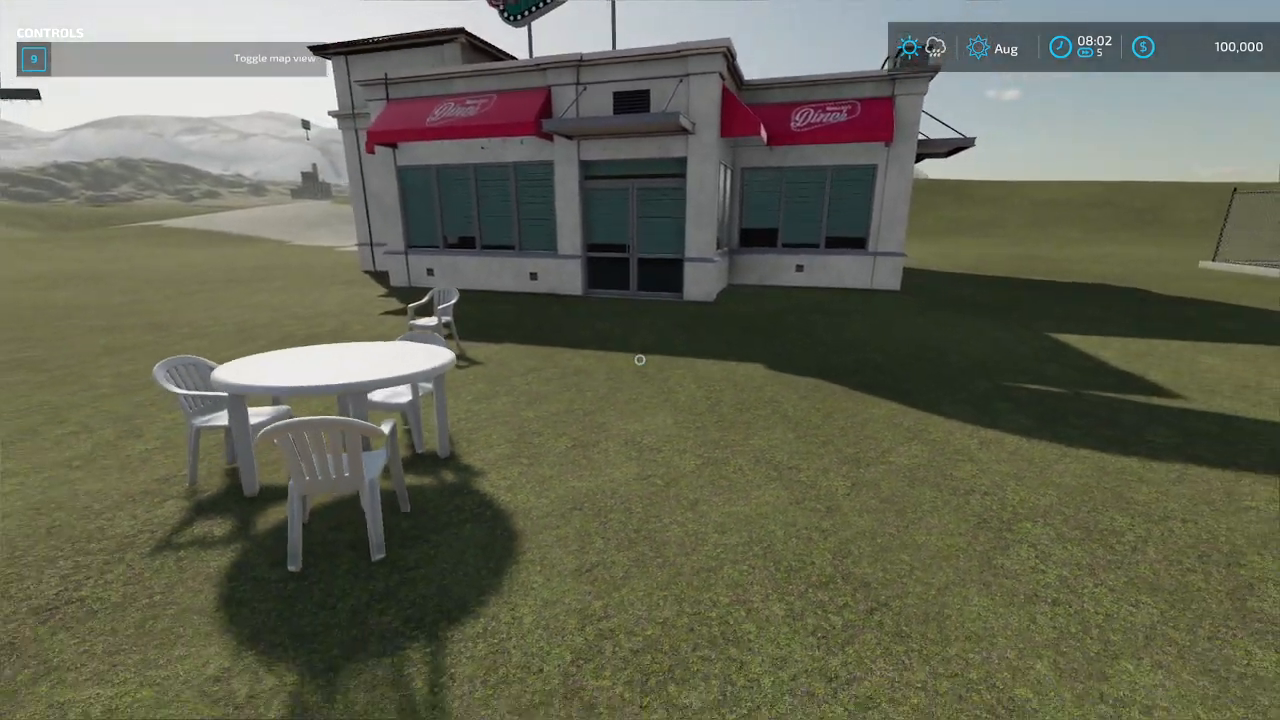
key(s)
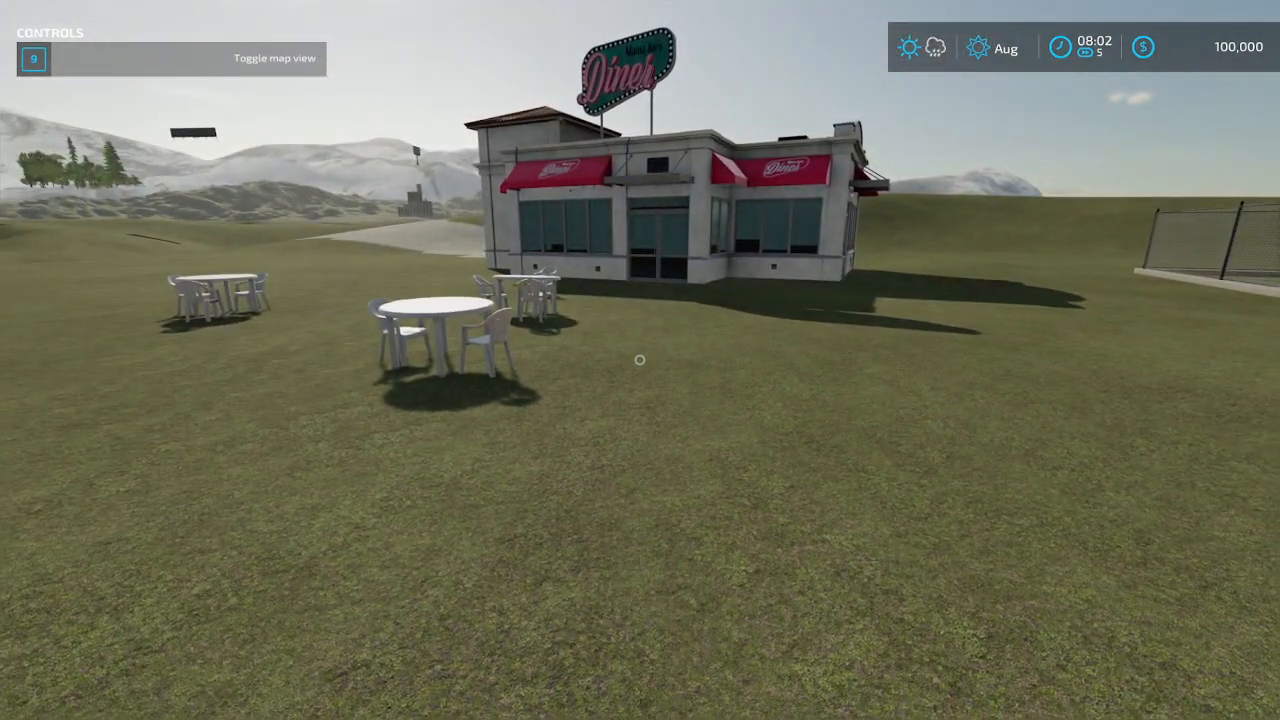
key(w)
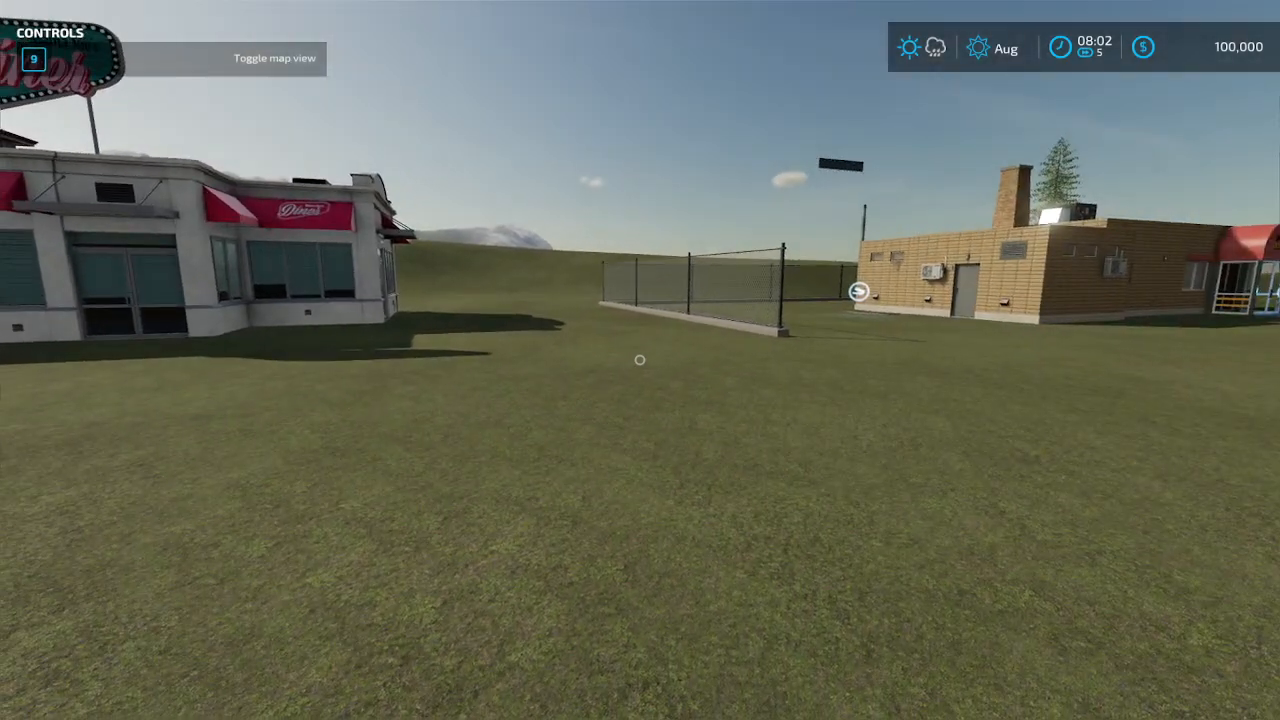
key(w)
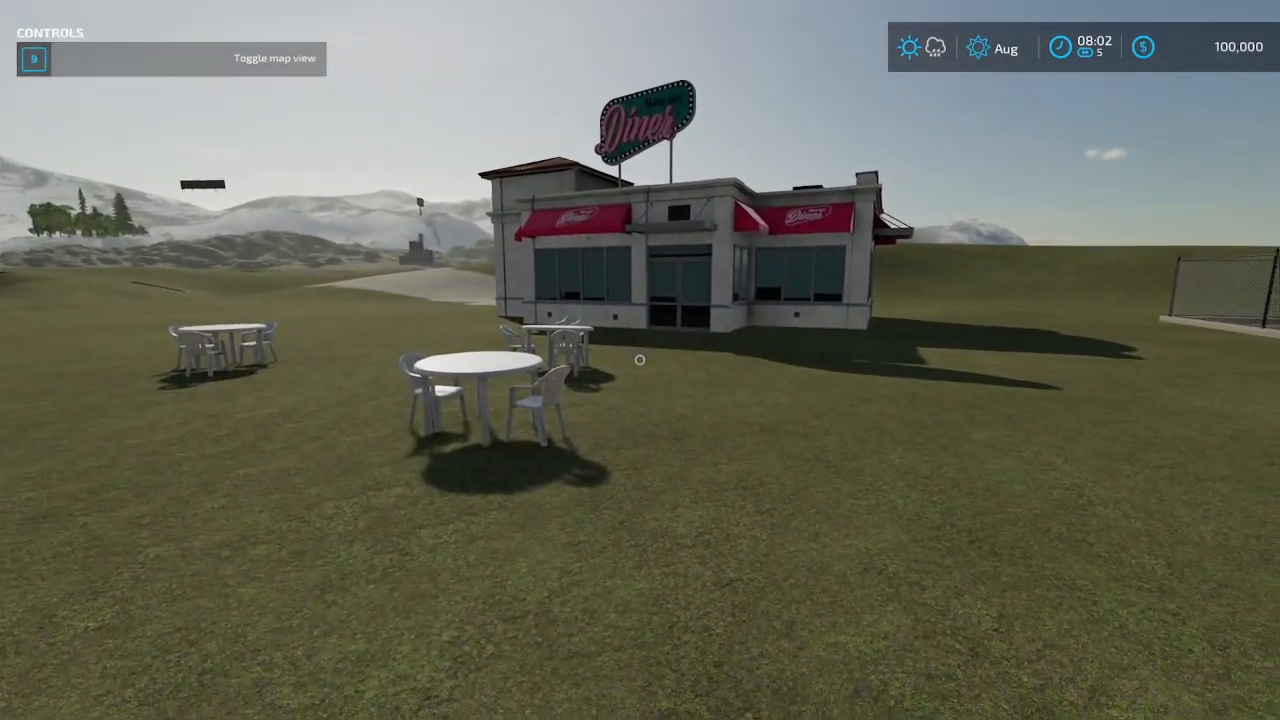
Find the Fast Food Restaurant marker on the in-game map and visit it.
key(Escape)
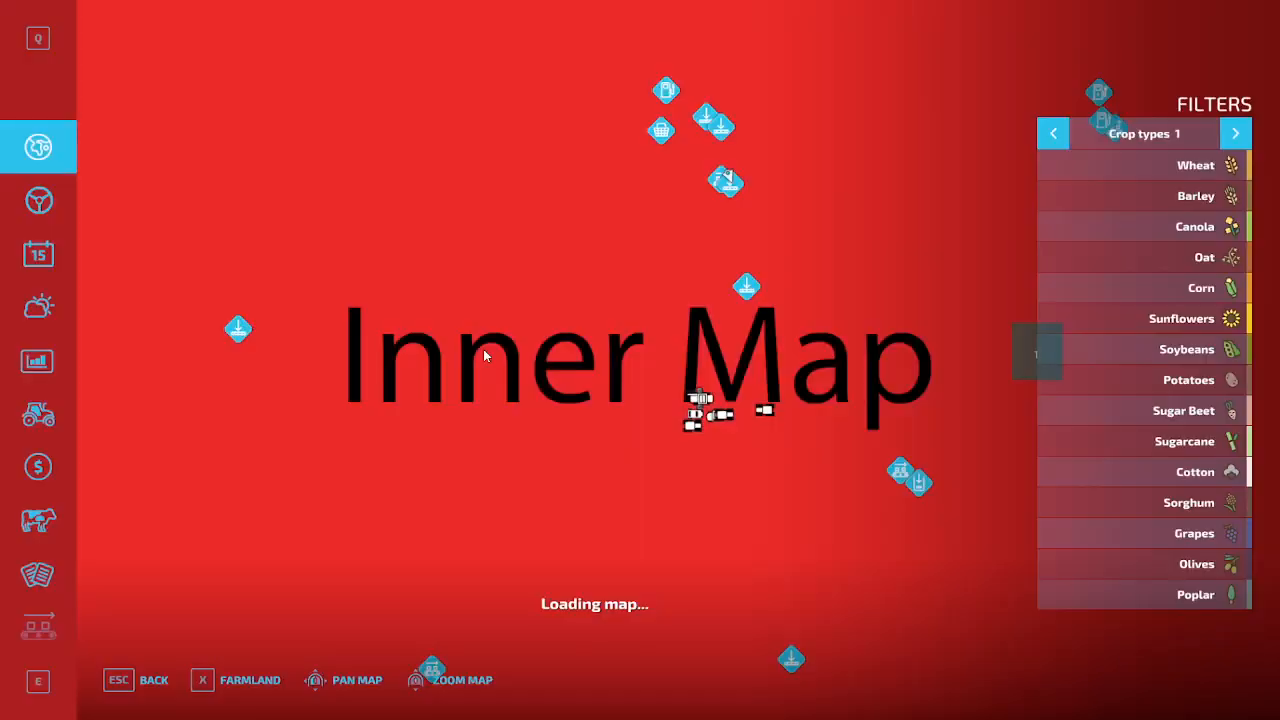
click(42, 262)
click(38, 147)
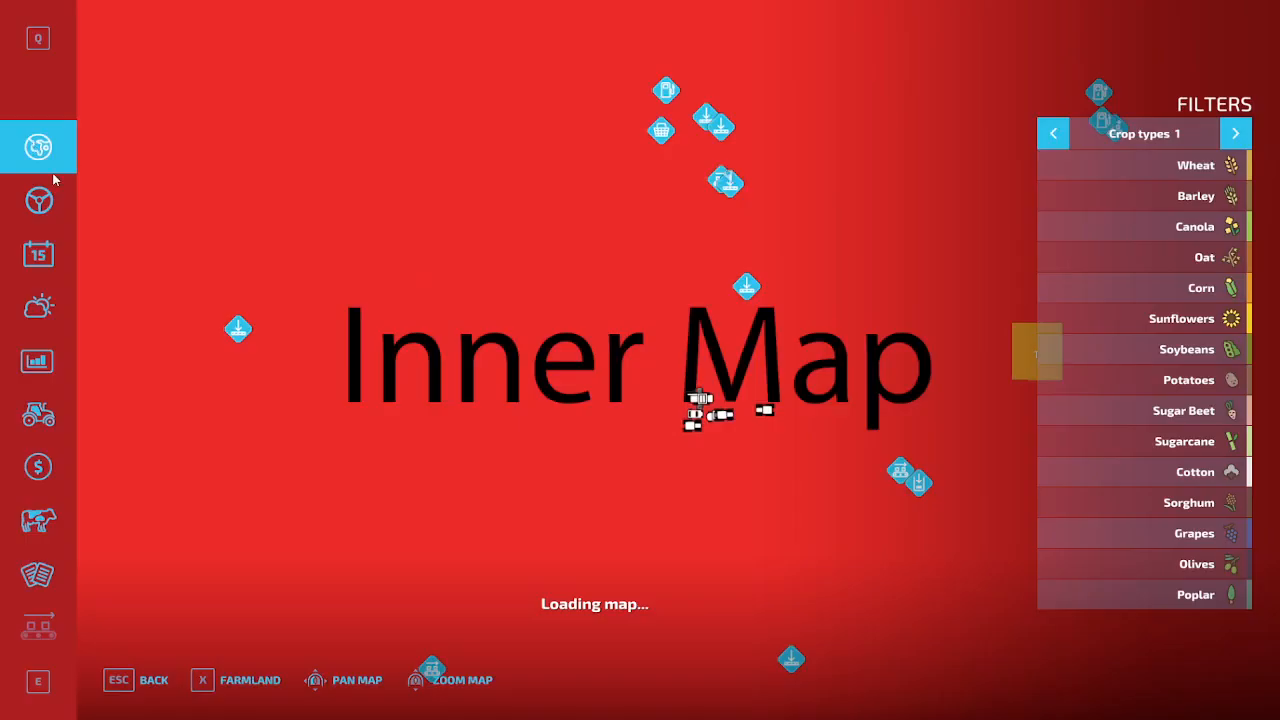
click(732, 193)
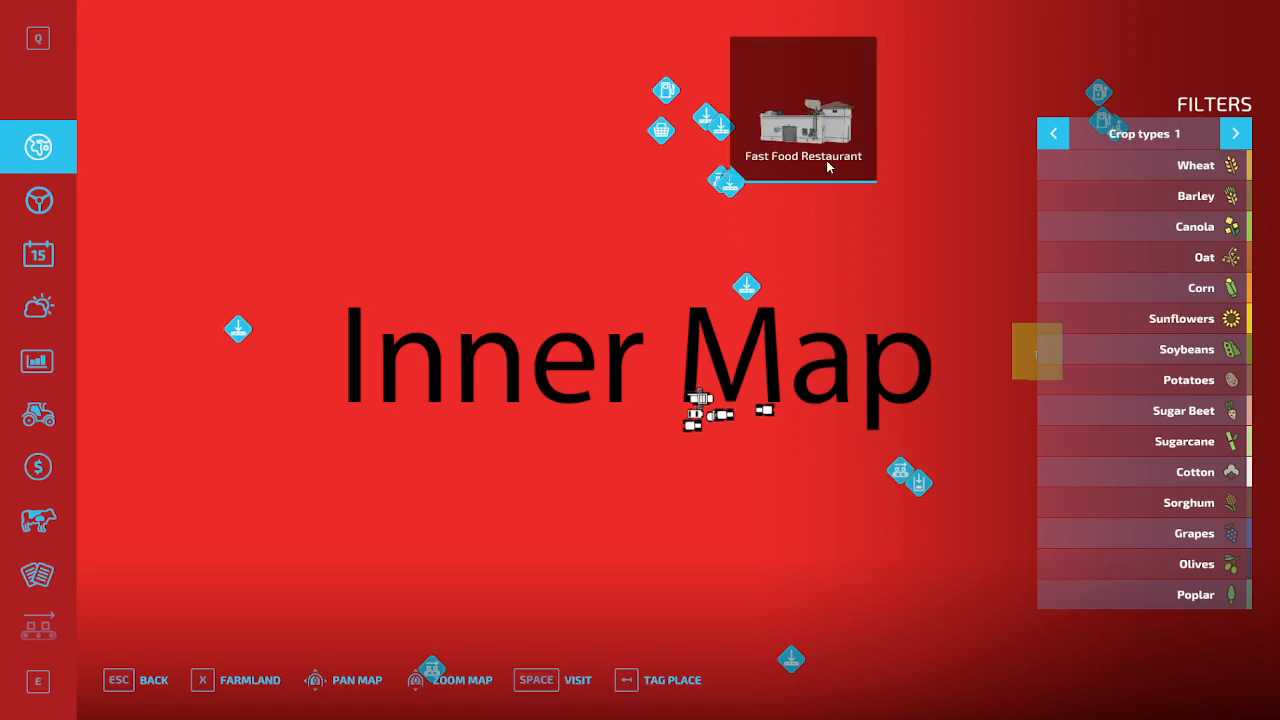
key(space)
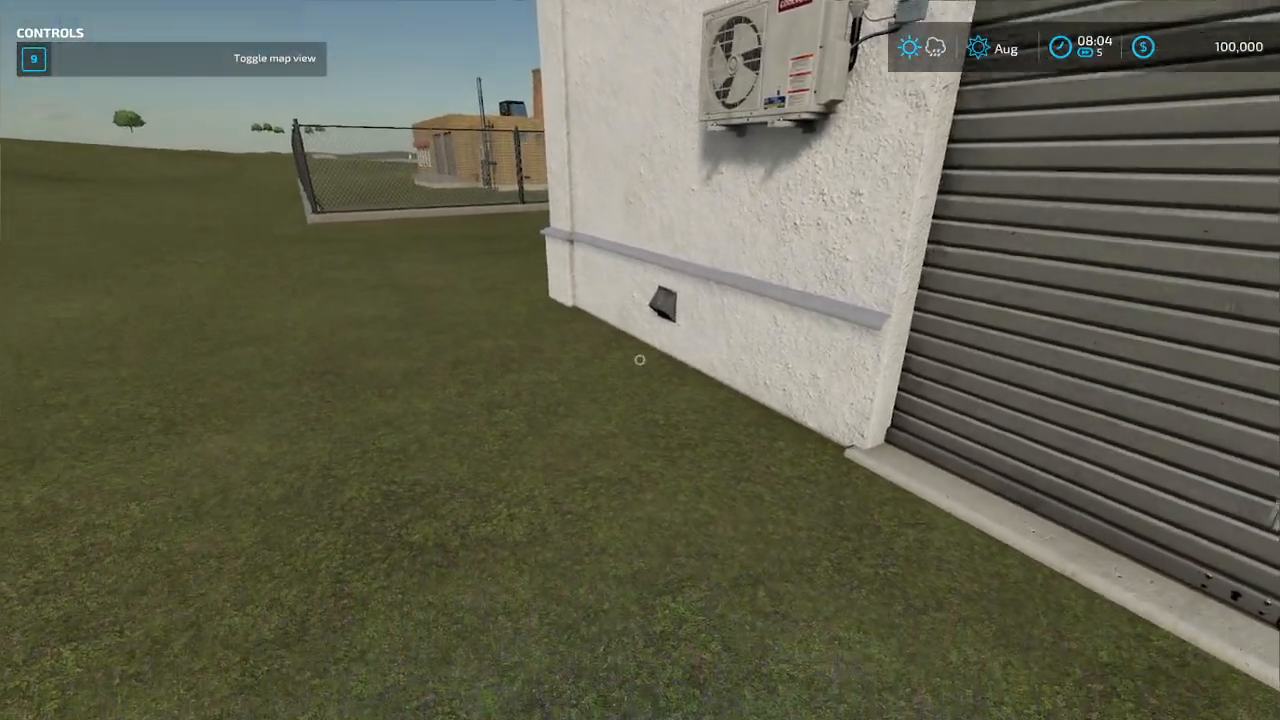
Walk from the rear roller door around the building to the diner's front doors and seating.
key(s)
key(s)
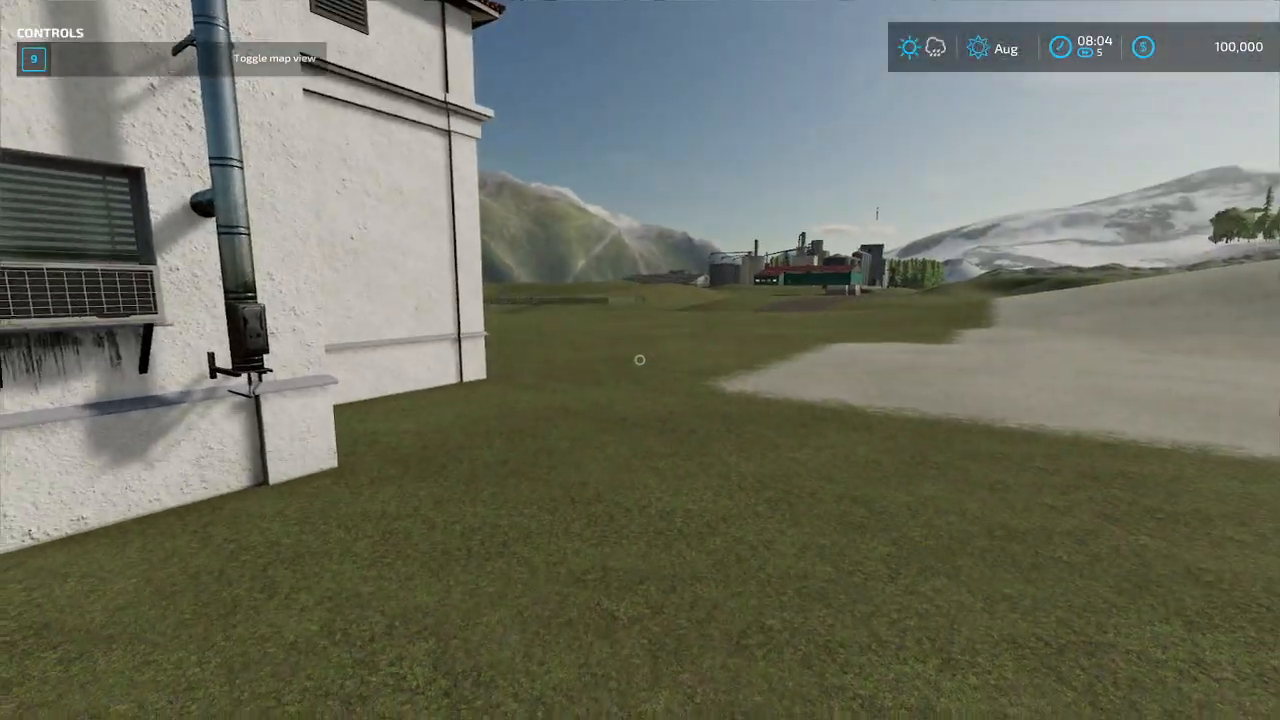
key(w)
key(w)
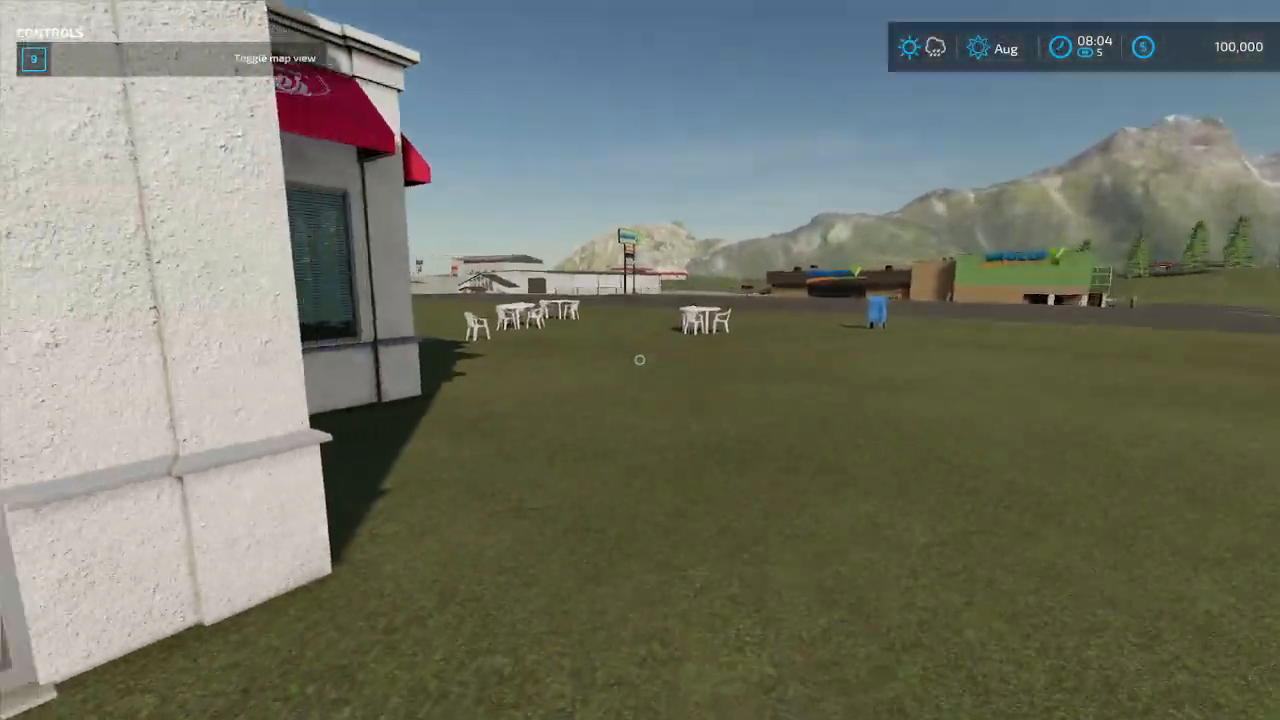
key(w)
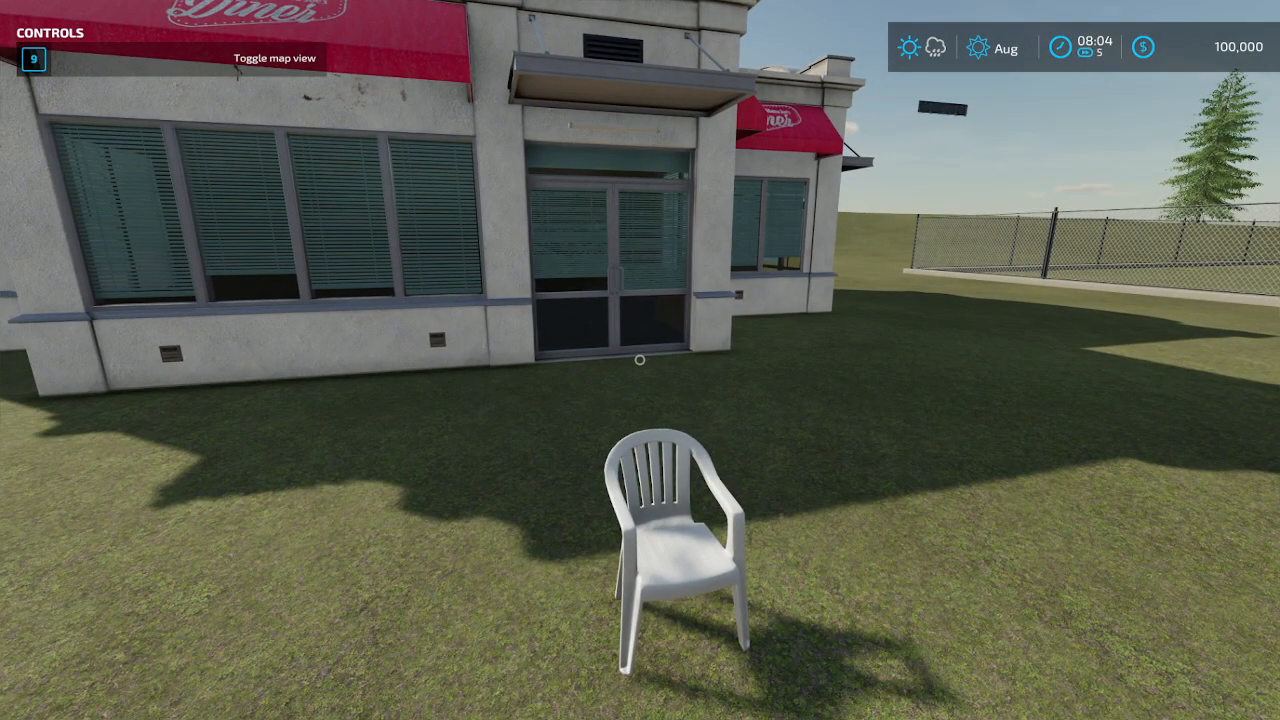
Quit the current game to the main menu without saving and exit Farming Simulator 22.
key(Escape)
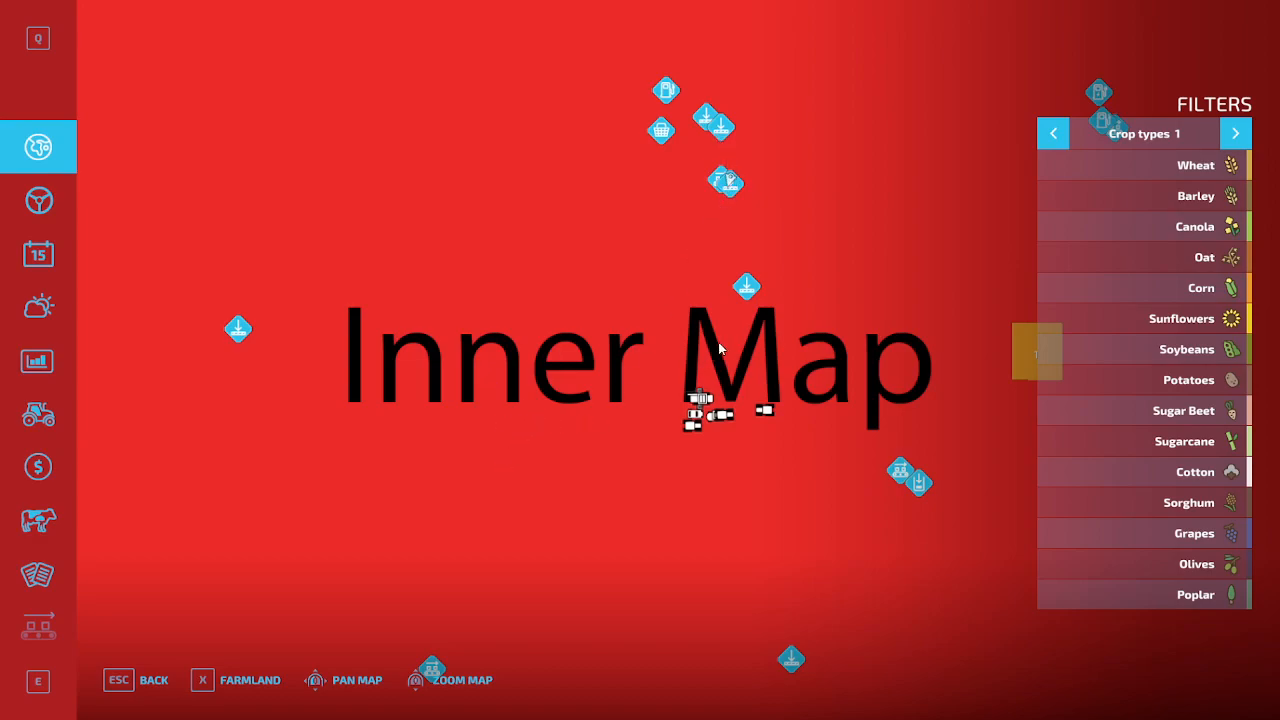
click(38, 254)
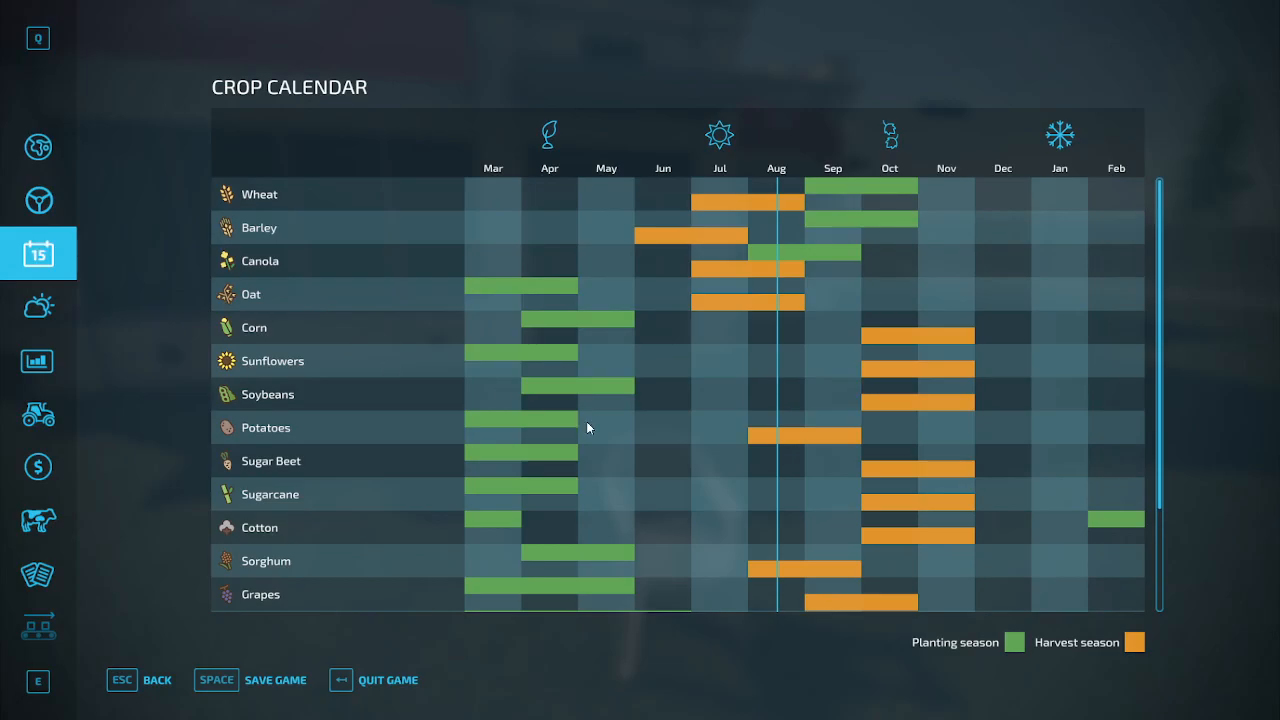
click(399, 679)
click(455, 457)
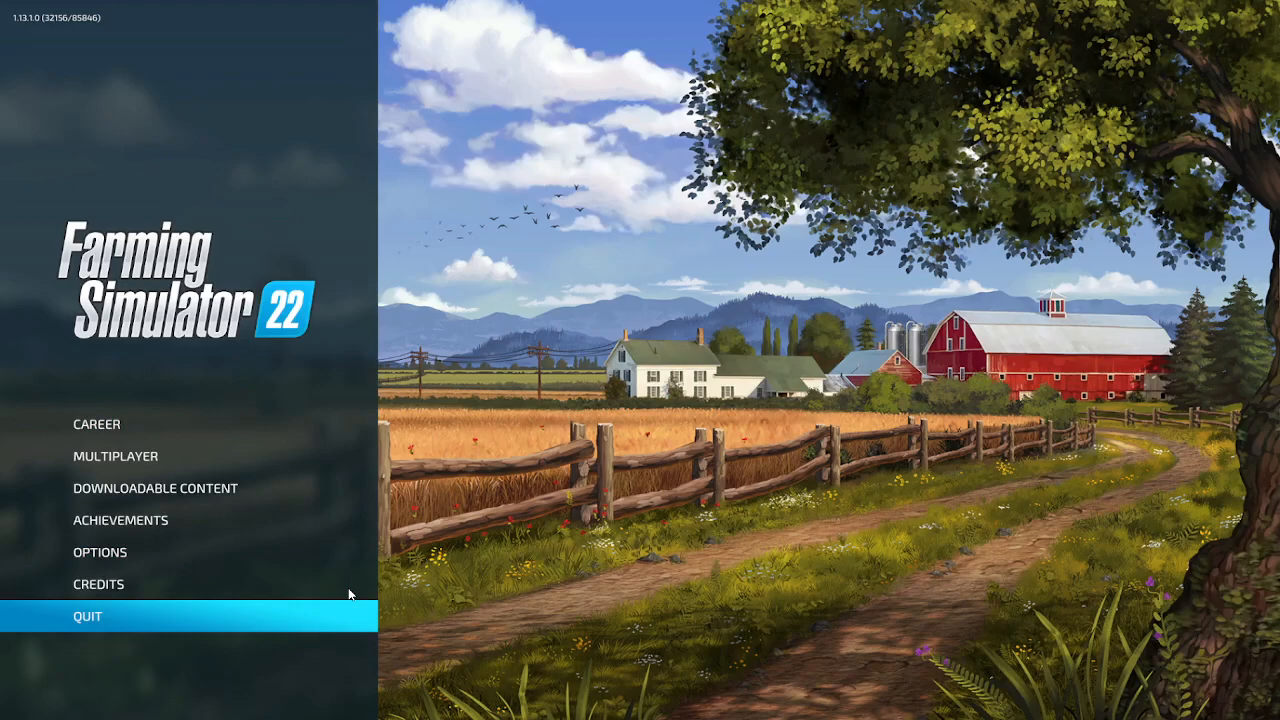
click(357, 604)
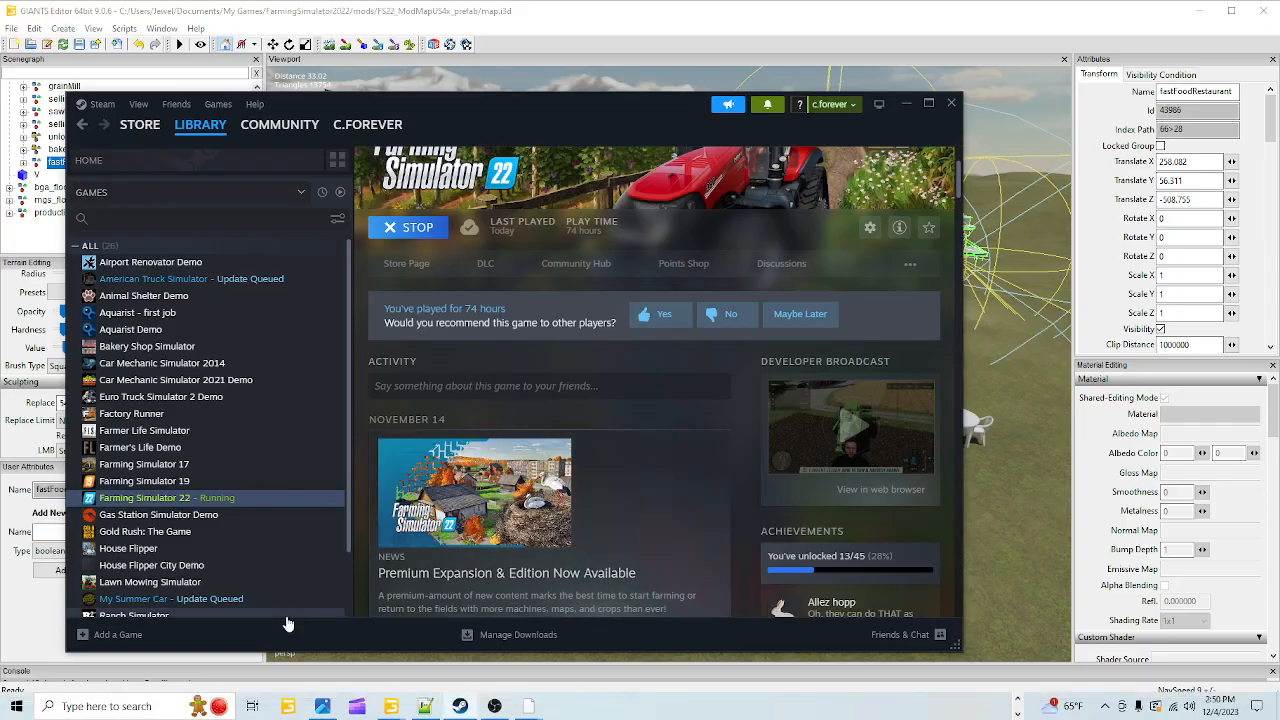
Relaunch Farming Simulator 22 from Steam, skip the intro videos, and bring up the empty career slot after game save 14.
click(425, 232)
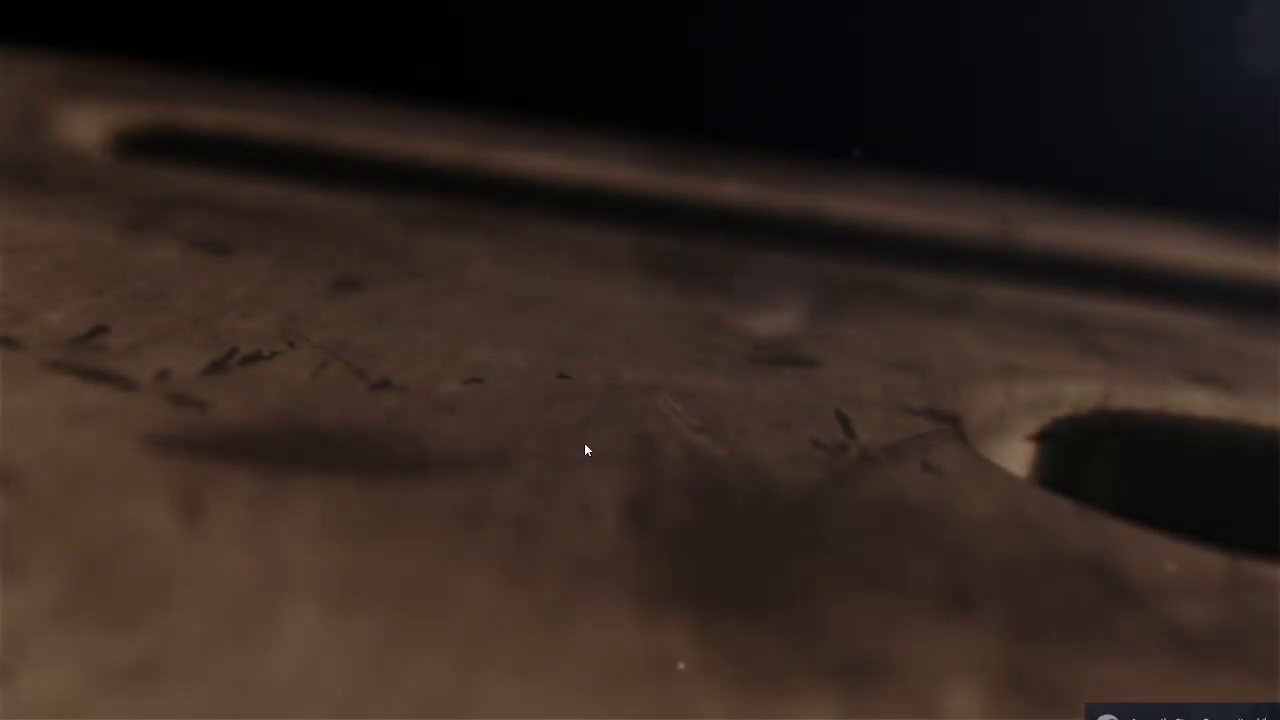
click(383, 423)
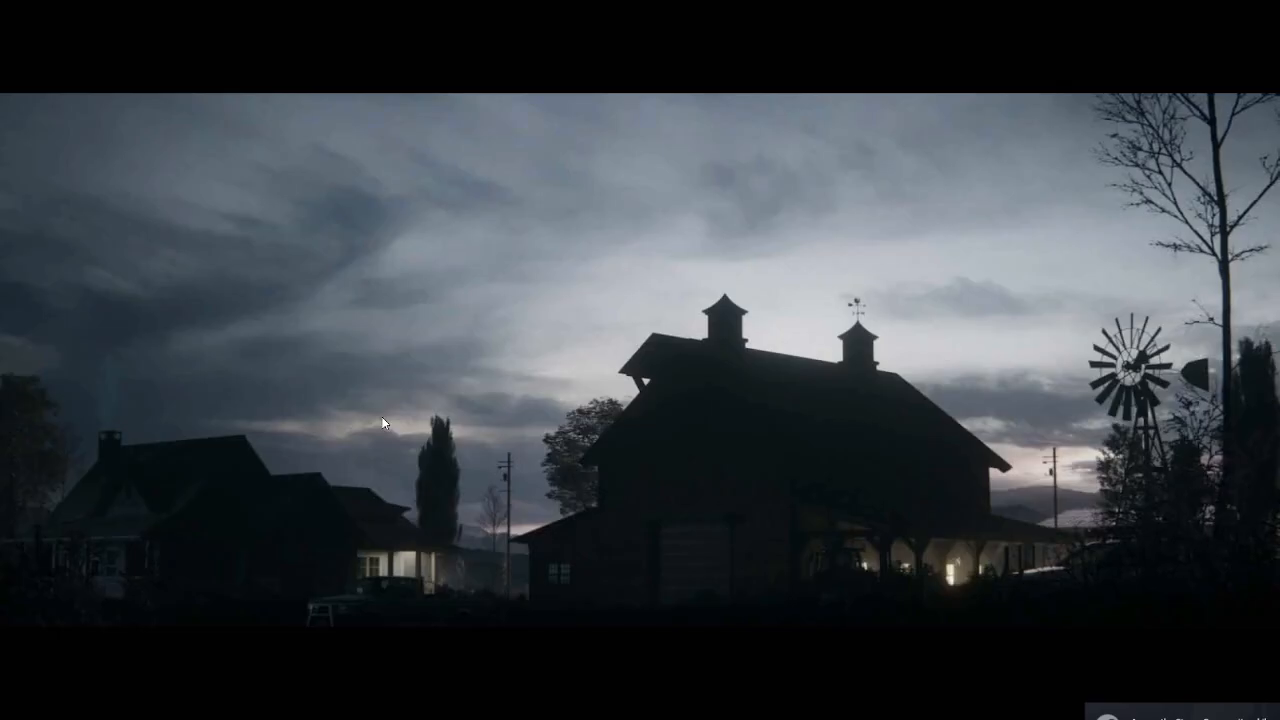
click(383, 423)
click(151, 425)
scroll(480, 510, down, 15)
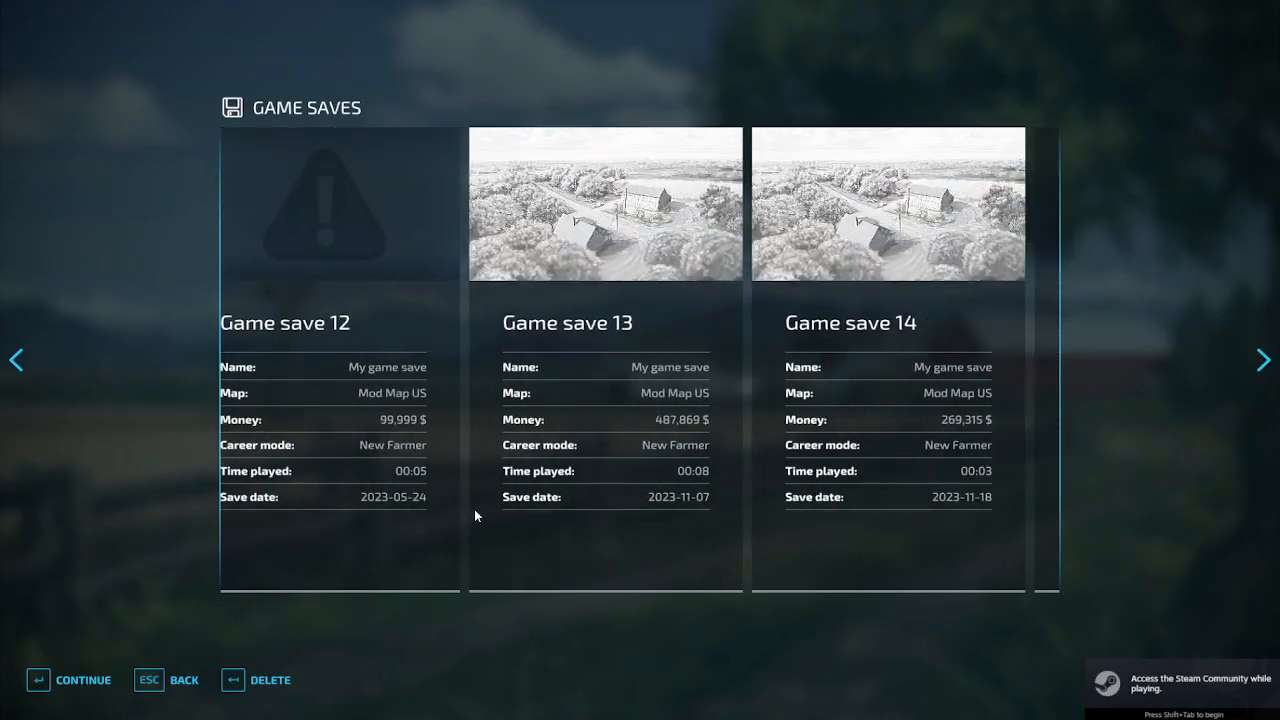
scroll(470, 514, up, 4)
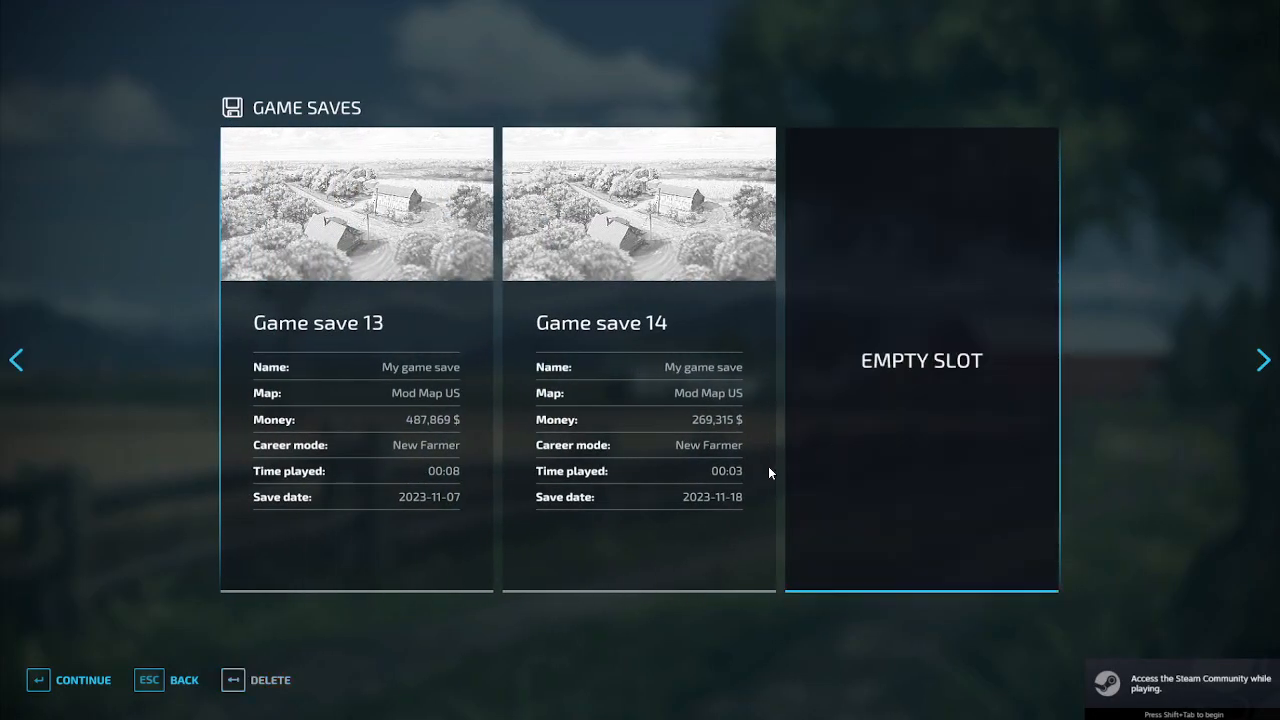
Start a new Elmcreek career with AGI Pack and Platinum Expansion enabled, confirm the character, and decline the guided tour.
click(50, 688)
click(50, 688)
click(50, 688)
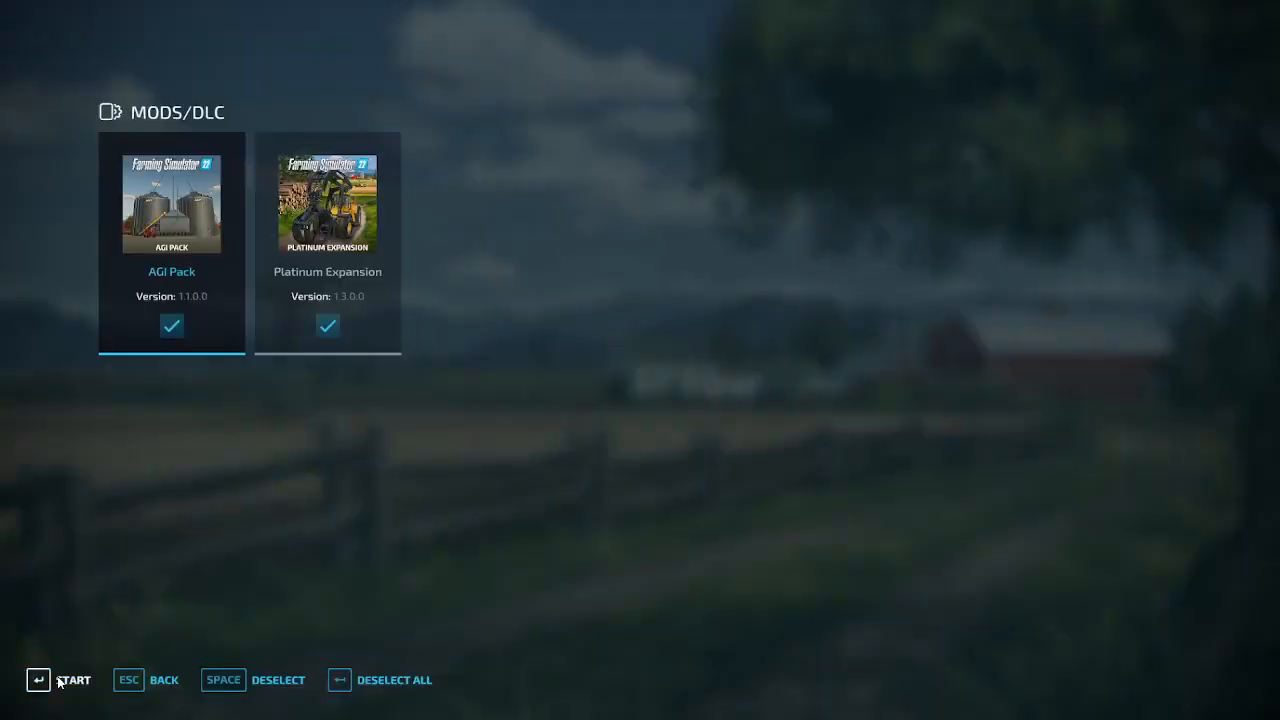
click(47, 679)
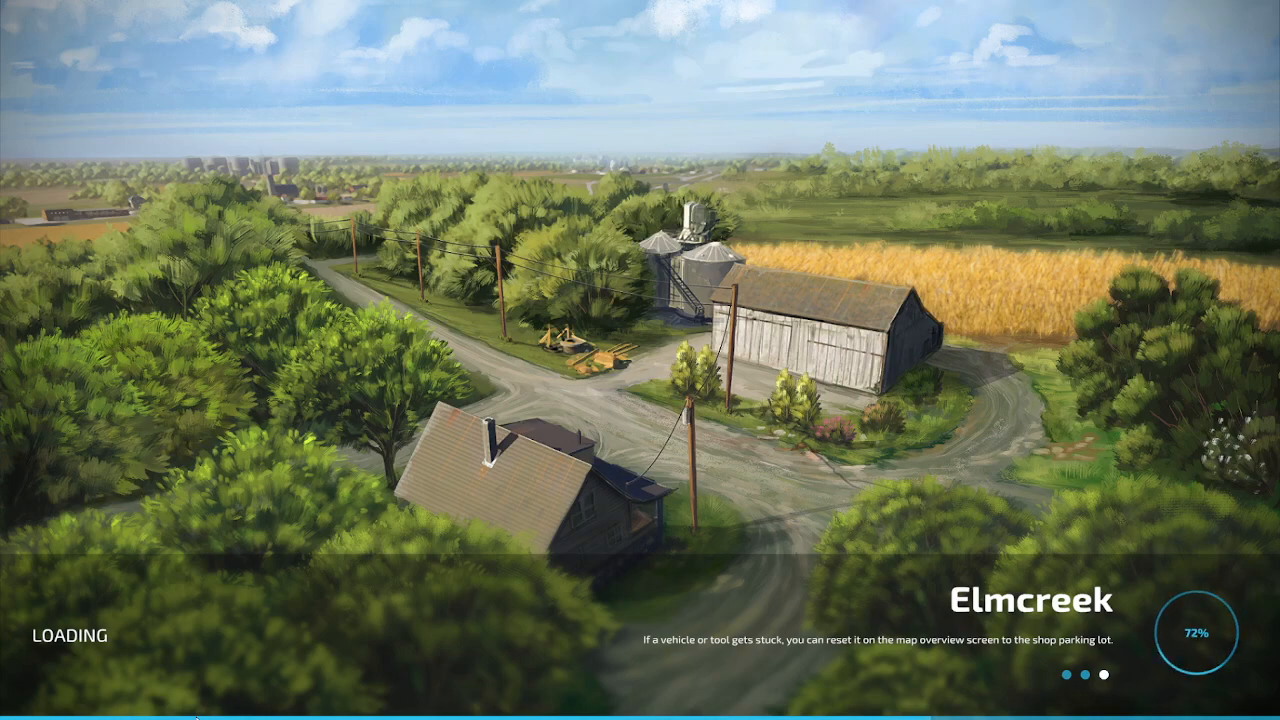
click(67, 687)
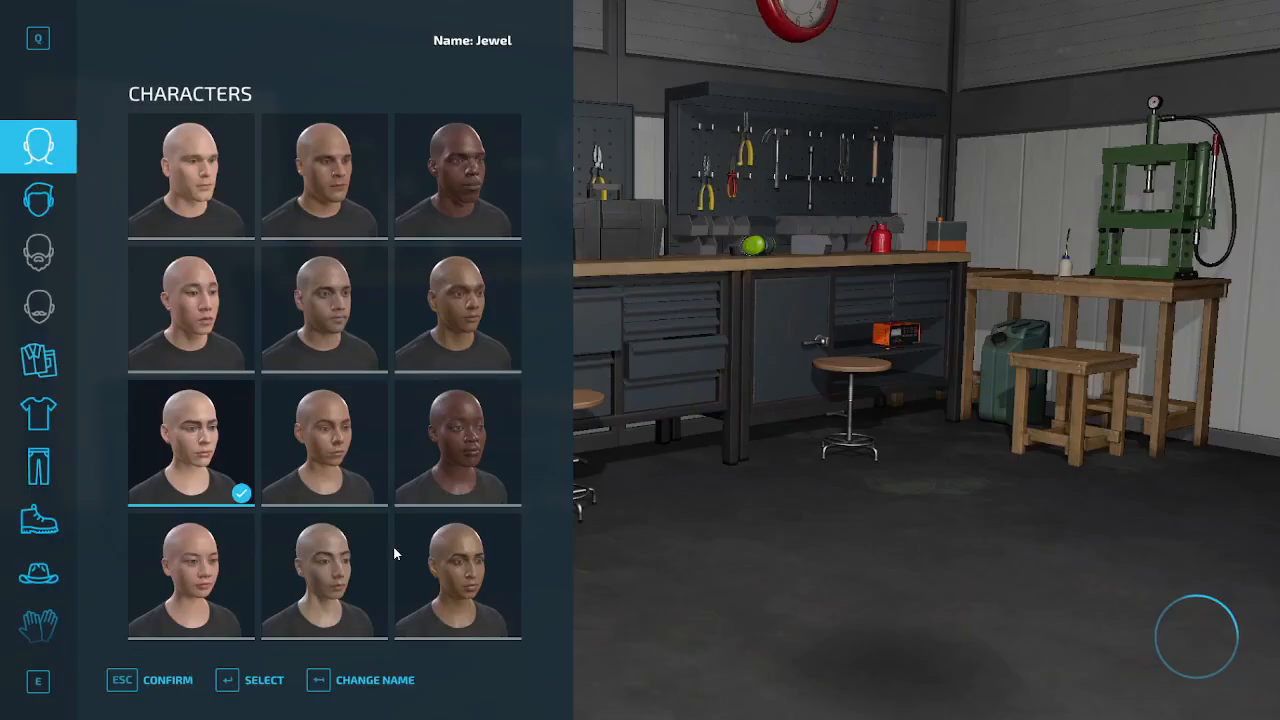
click(170, 679)
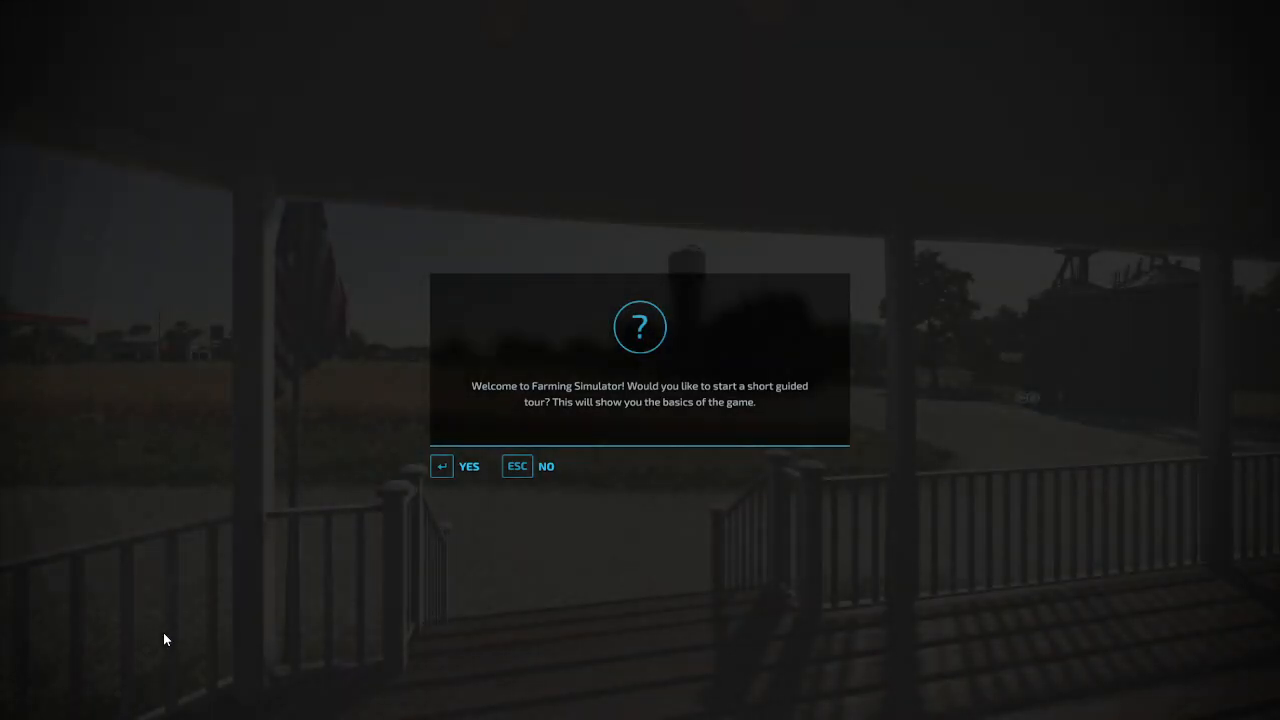
click(531, 477)
Walk from the farmhouse across the wheat field and along the main road past the gas station to the diner's front seating.
key(w)
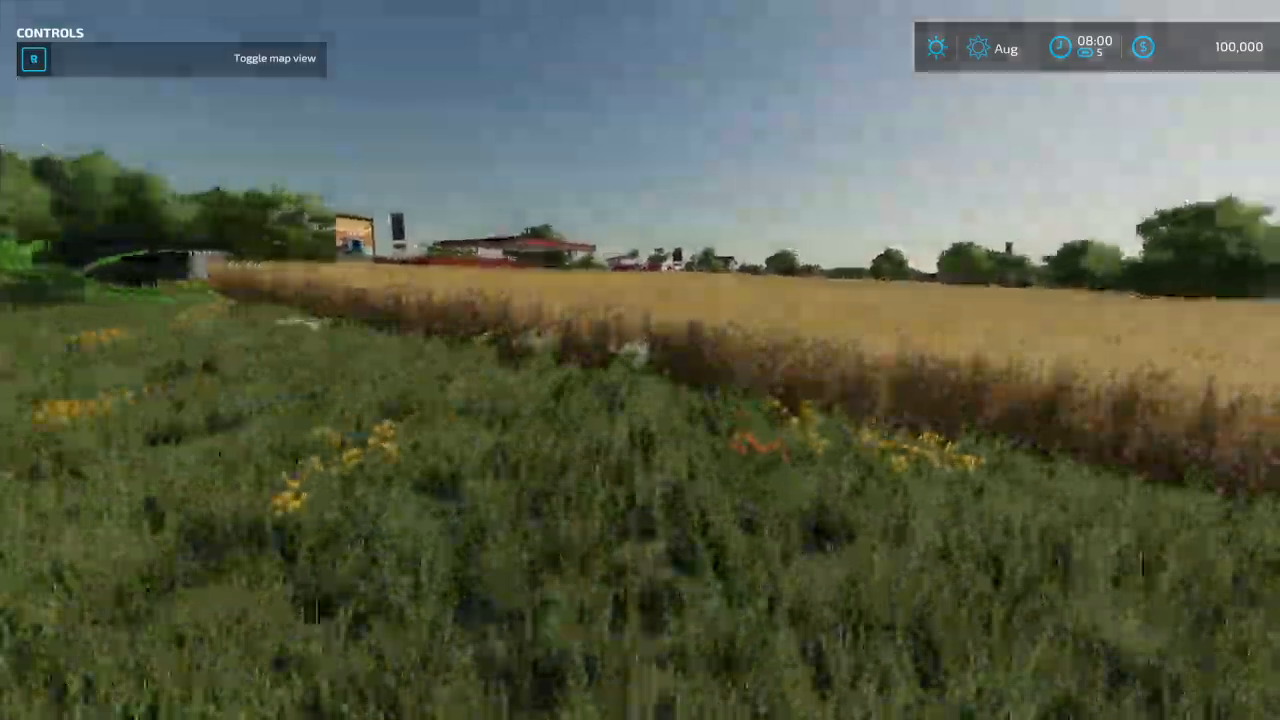
key(w)
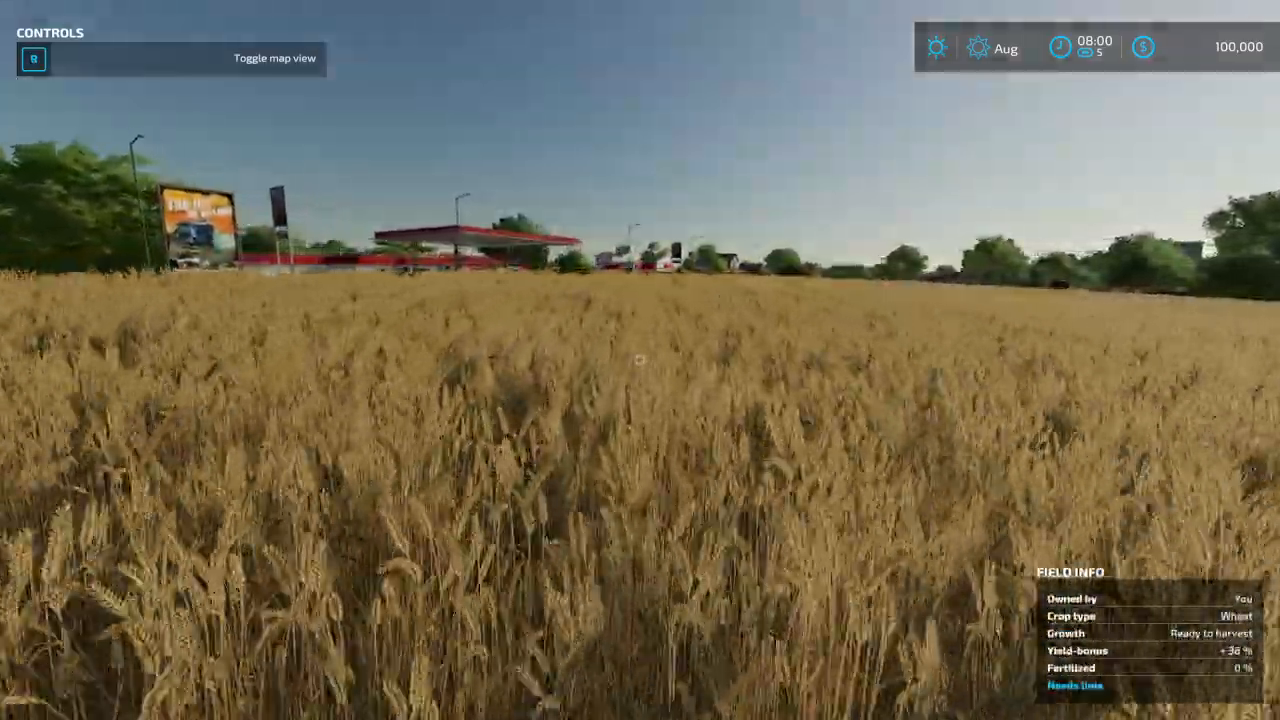
key(w)
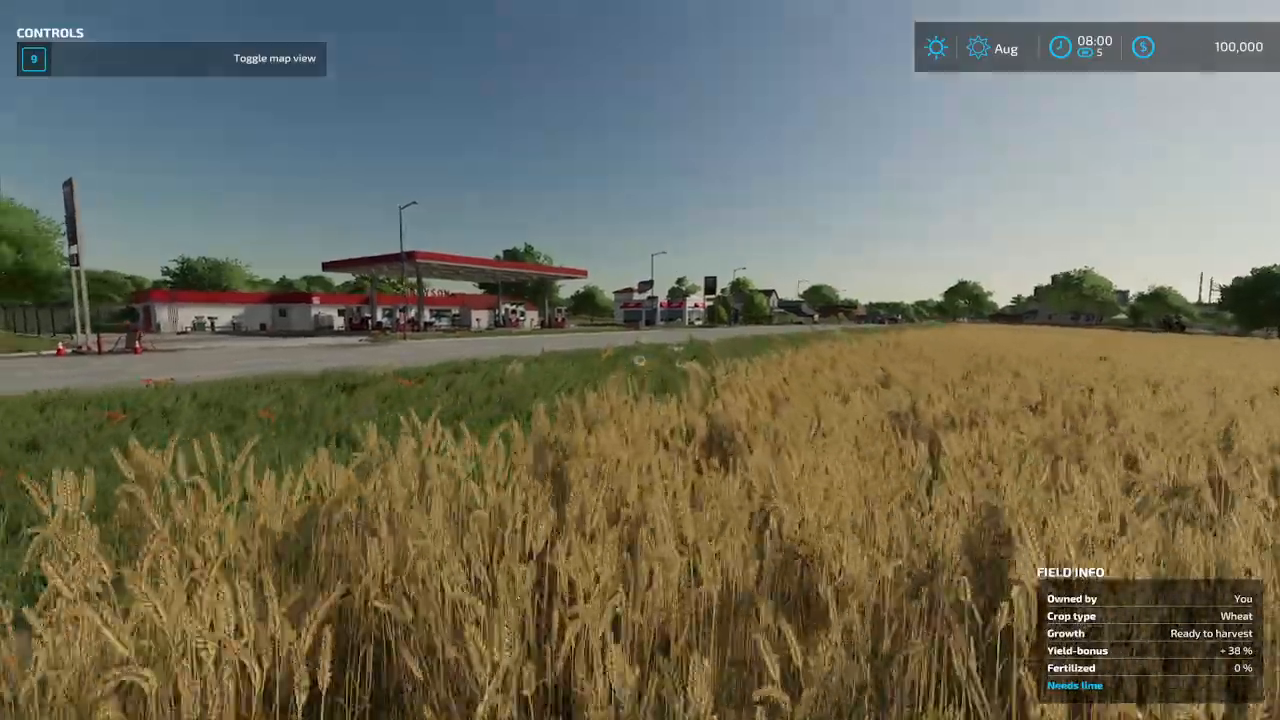
key(w)
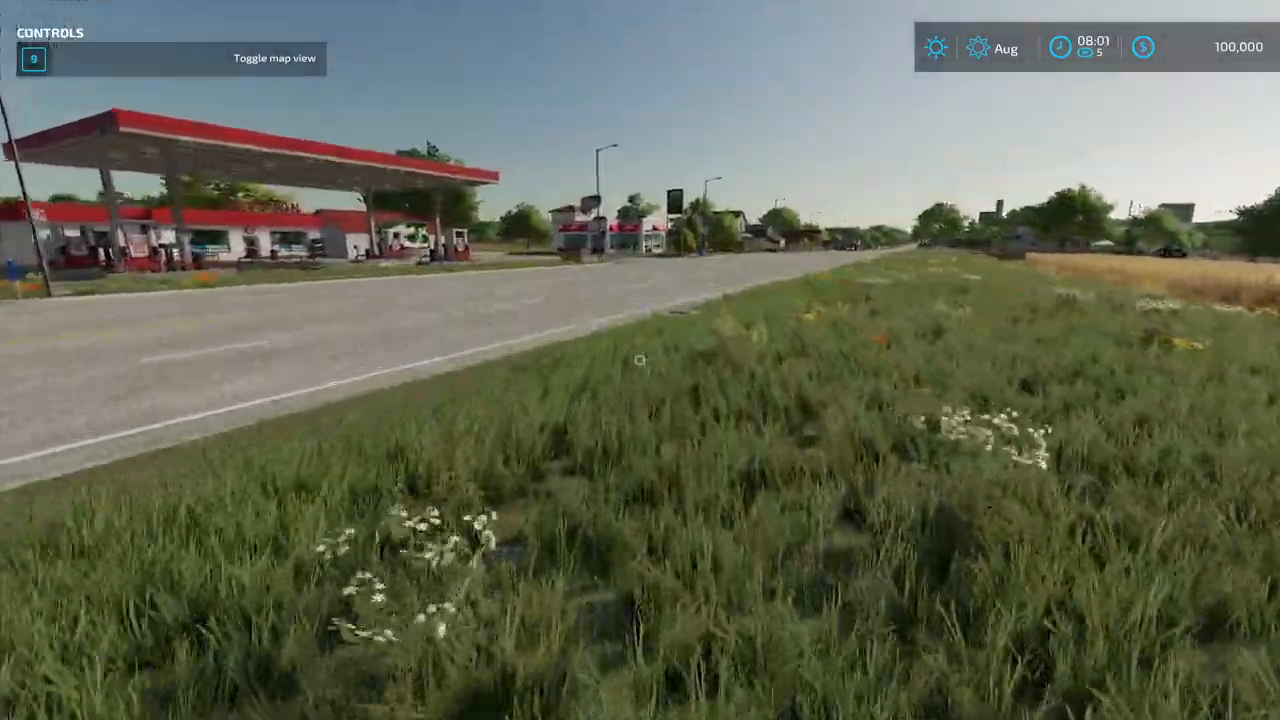
key(w)
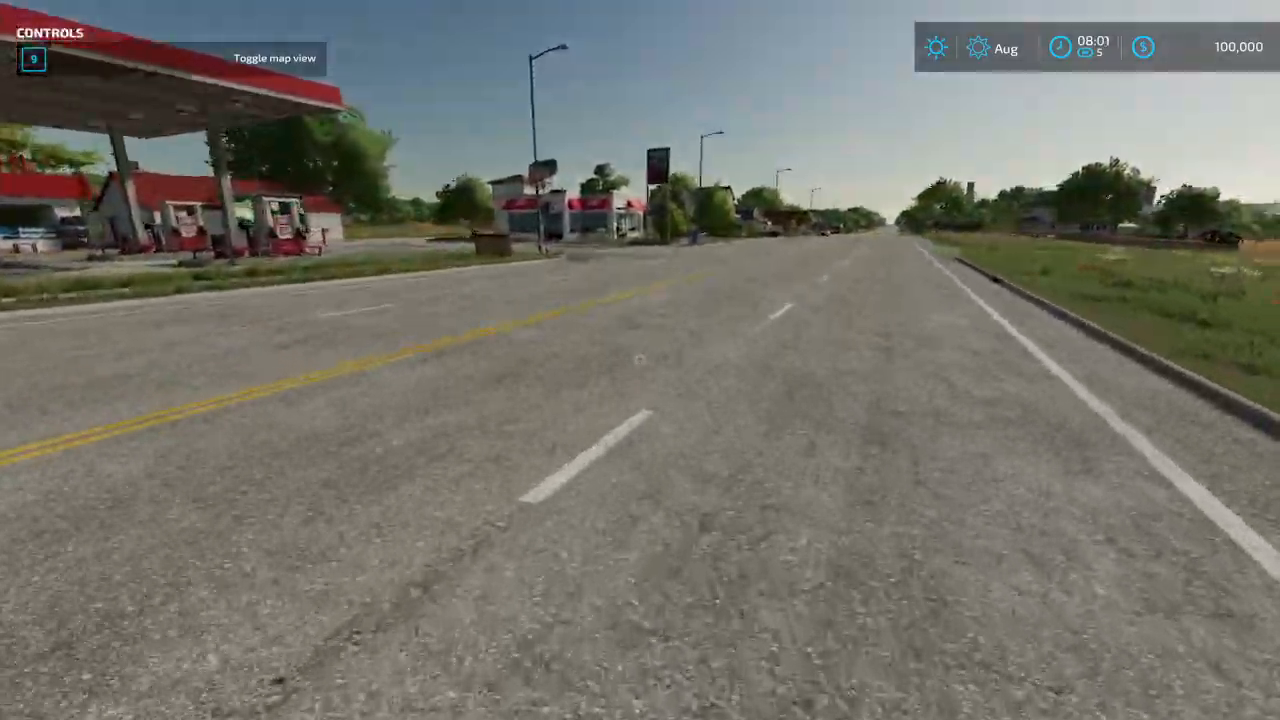
key(w)
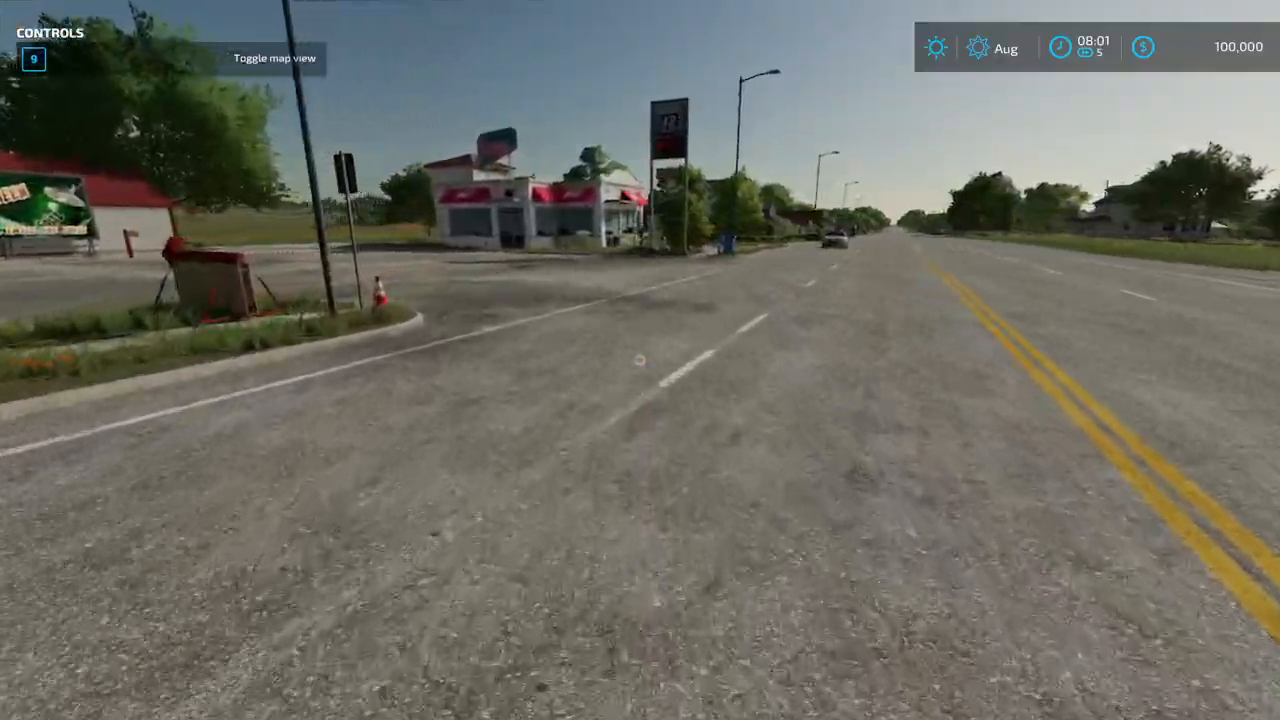
key(w)
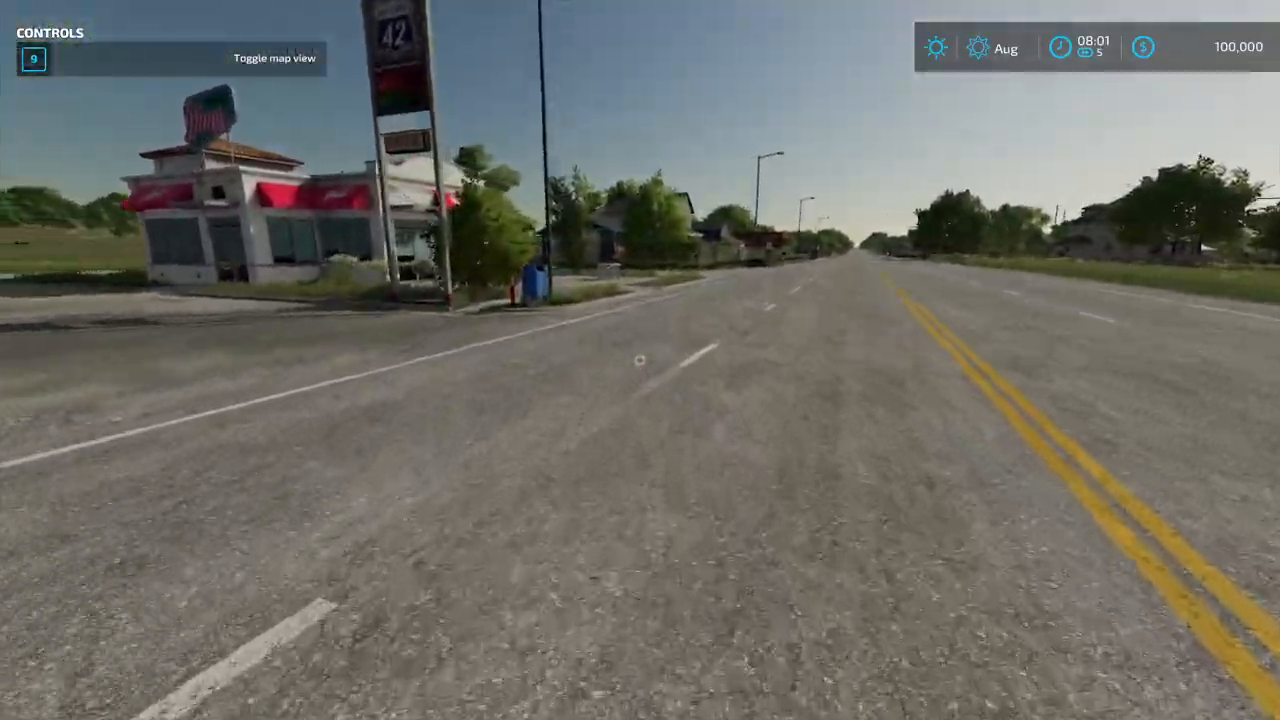
key(w)
key(w)
key(w)
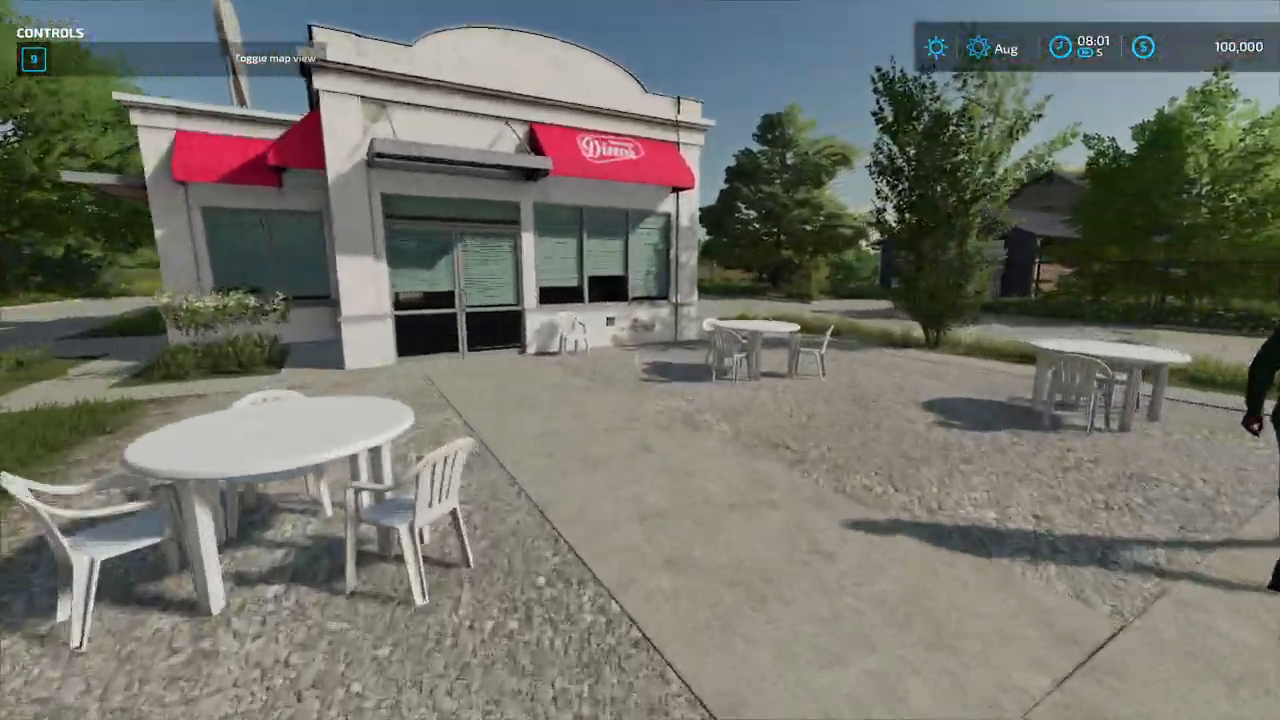
Inspect Elmcreek's original diner from the outdoor tables to the roller door's unloading marker, then view its front from the road.
key(w)
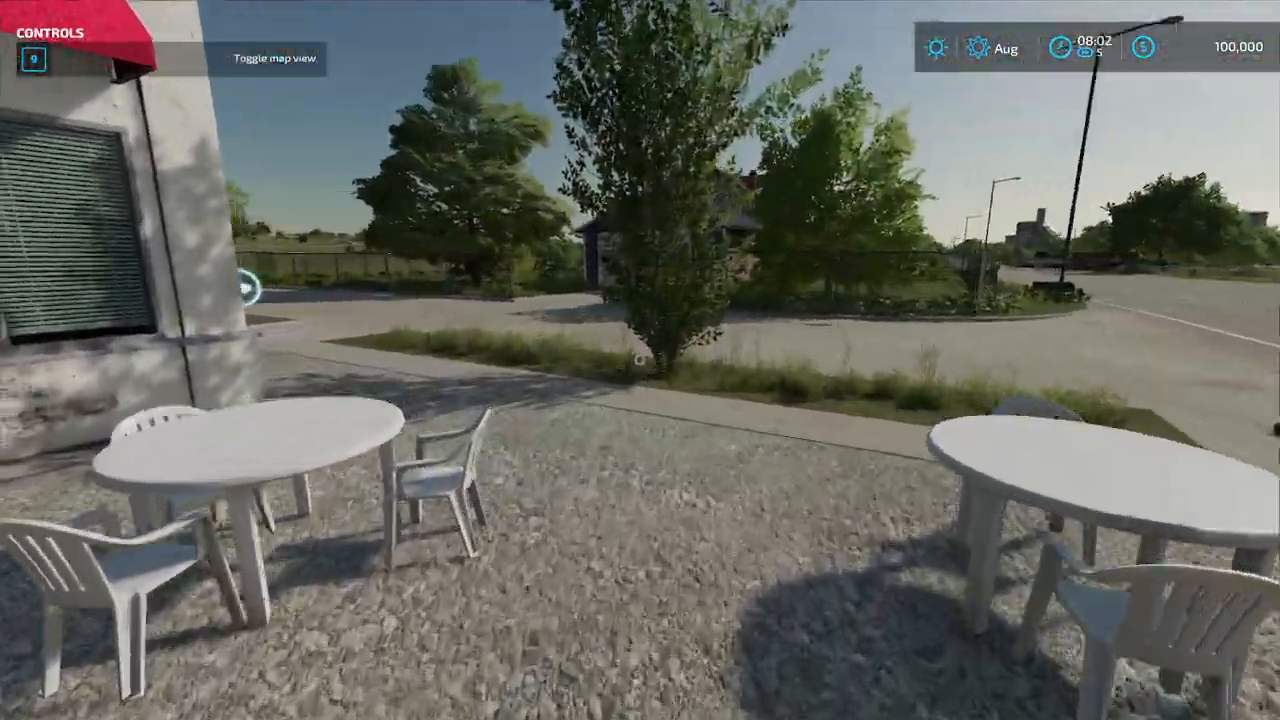
key(w)
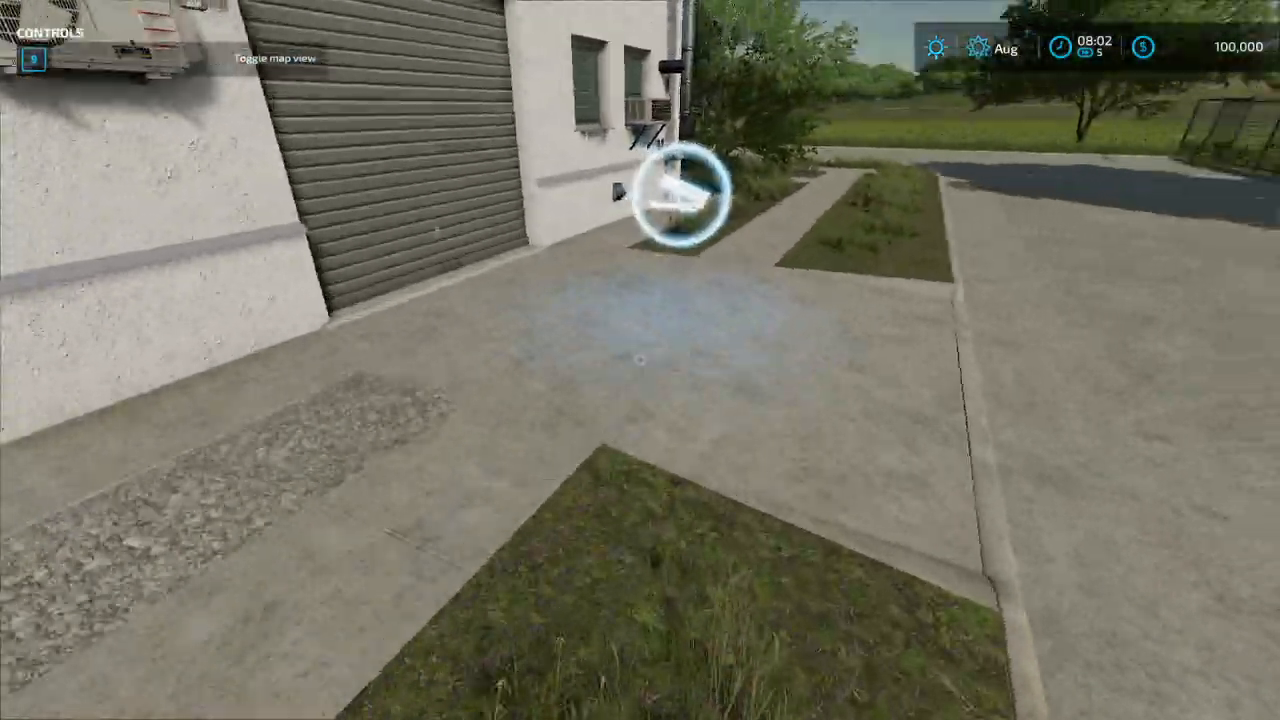
key(w)
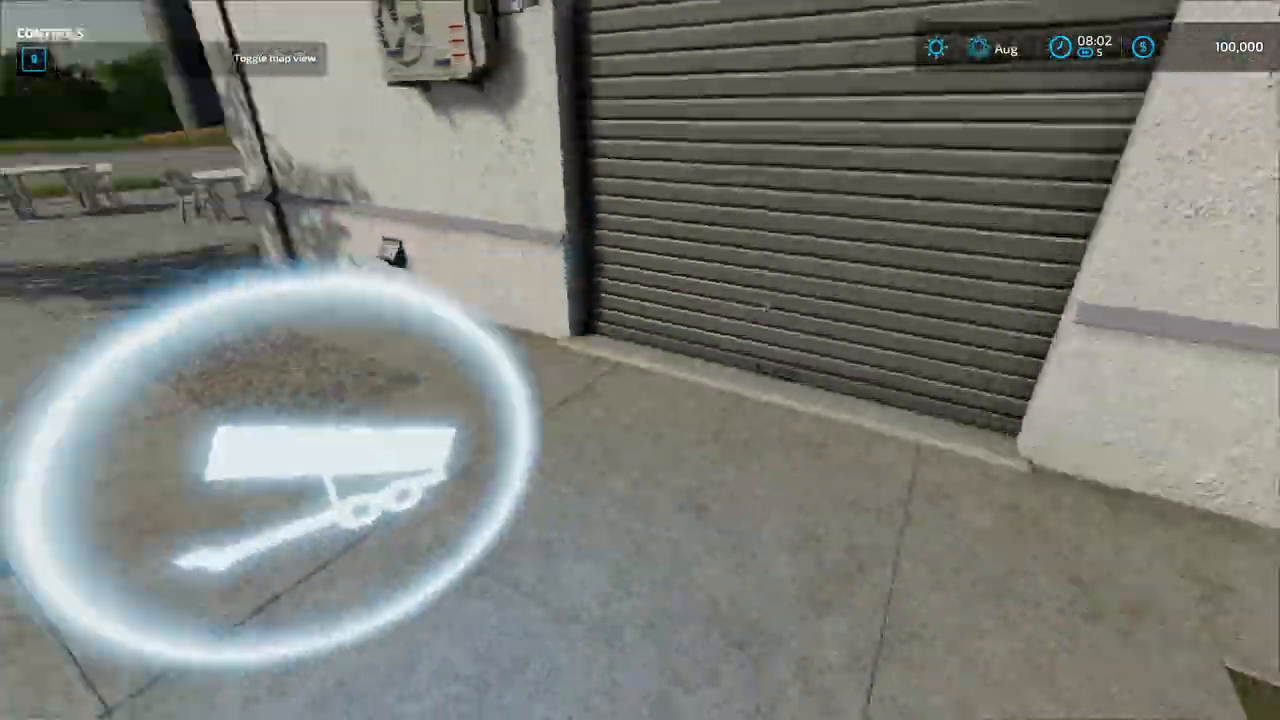
key(w)
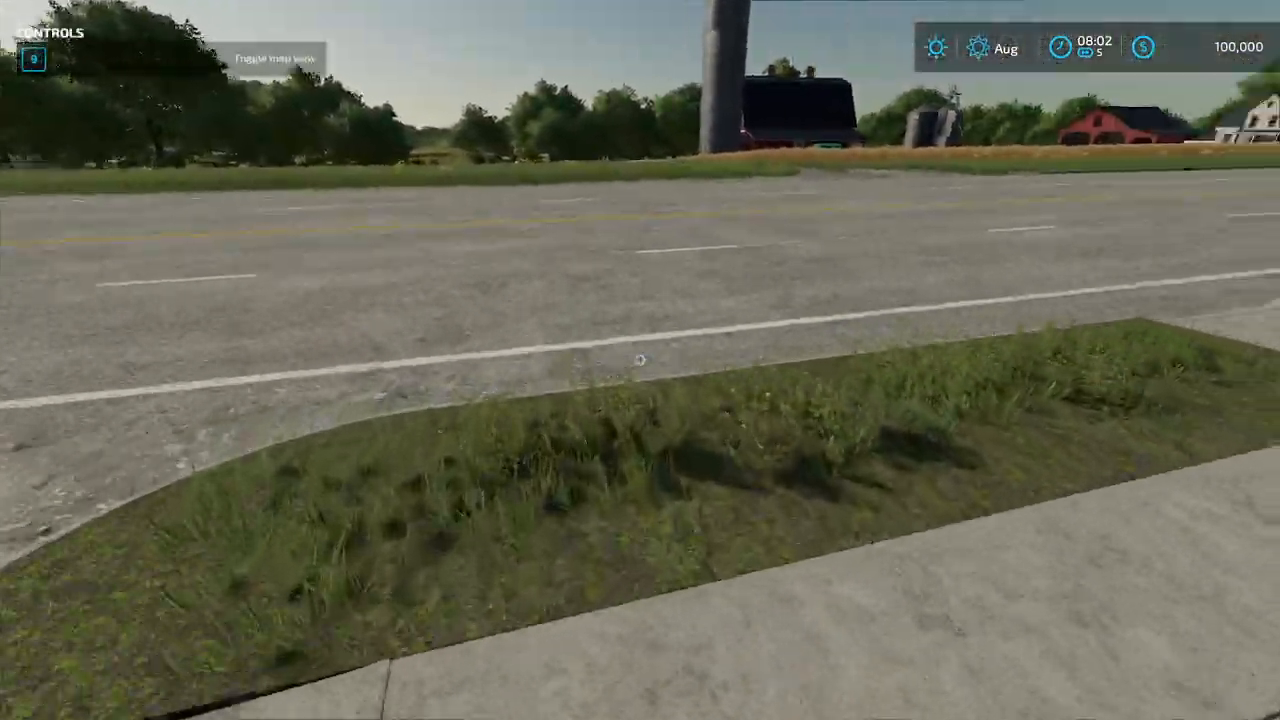
key(s)
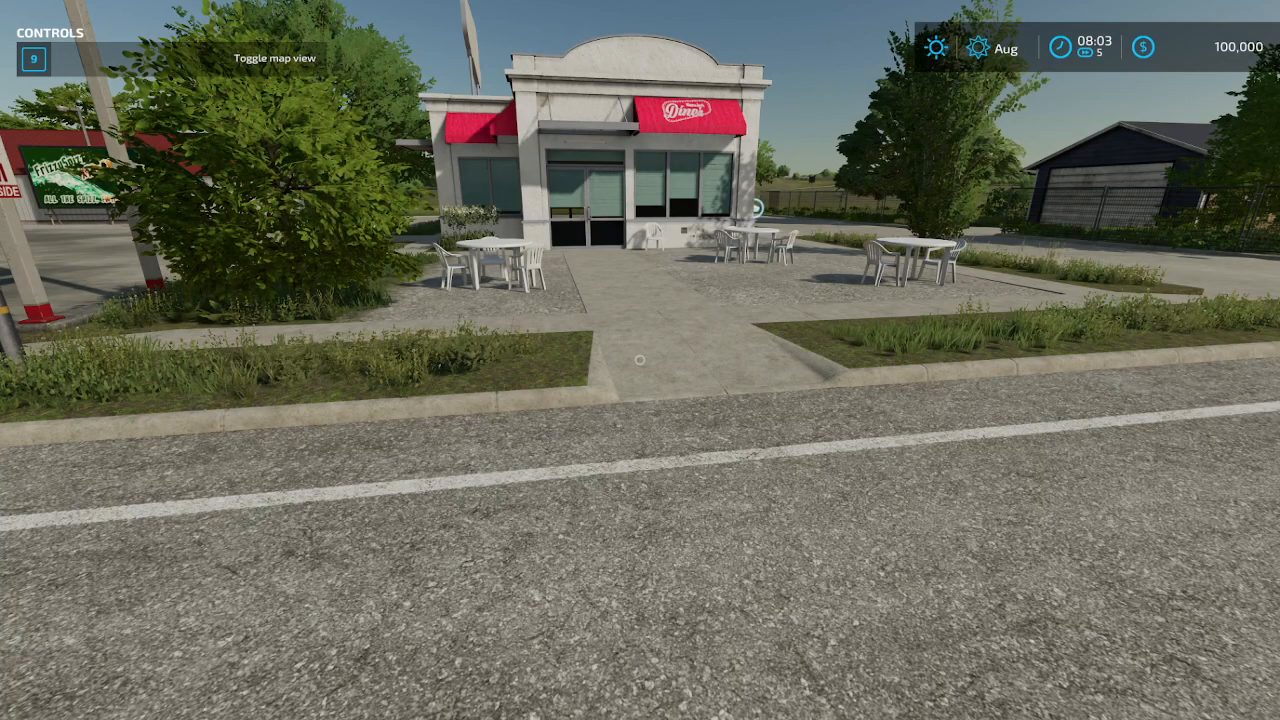
Open the Elmcreek overview map around the diner and gas station.
key(Escape)
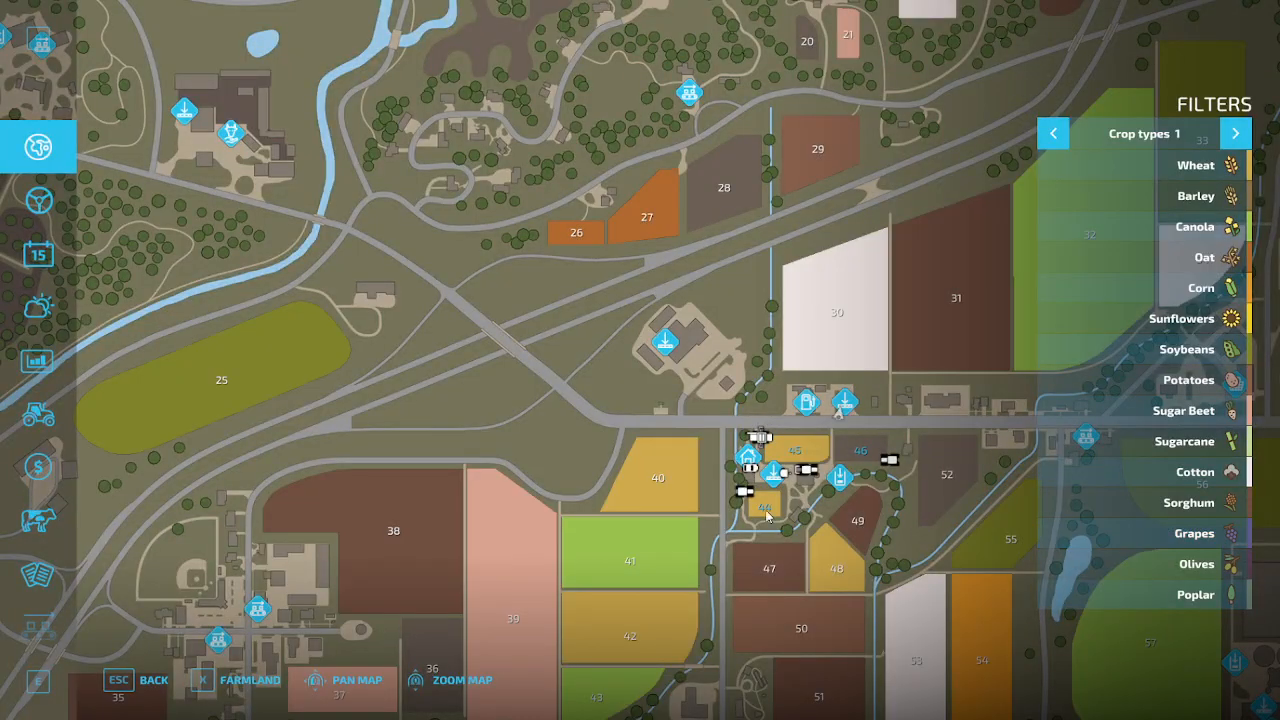